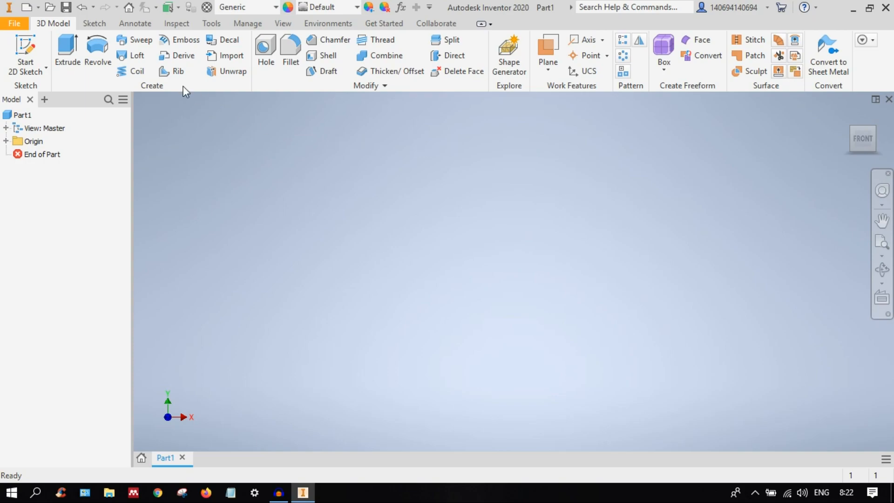
# Step: Start a sketch on the XY plane and draw a two-point rectangle about 33 mm wide around the origin
pyautogui.click(32, 44)
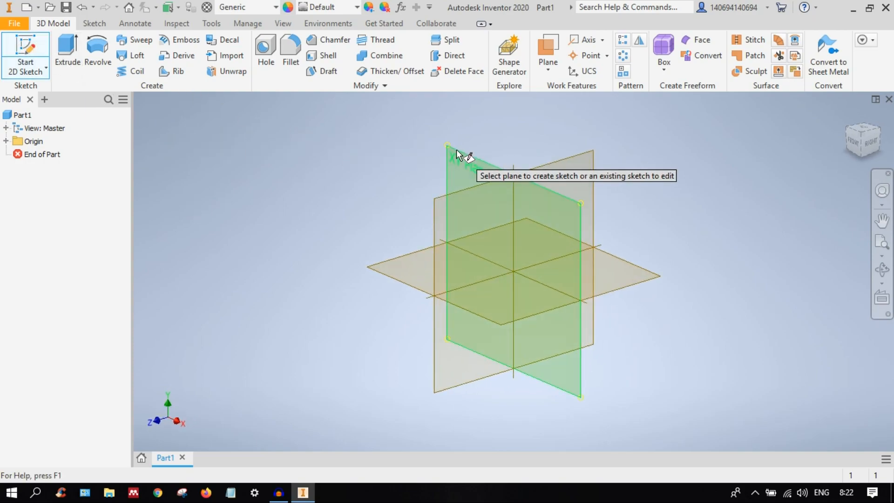
pyautogui.click(456, 154)
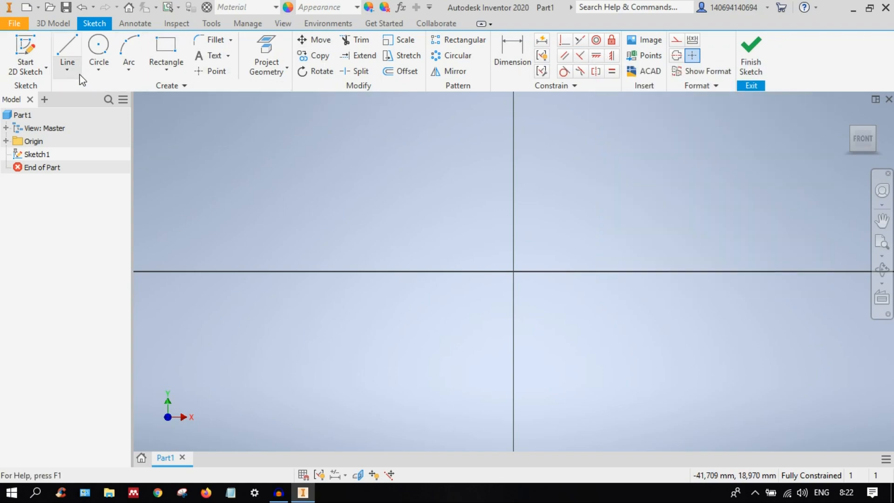
pyautogui.click(166, 47)
pyautogui.click(305, 187)
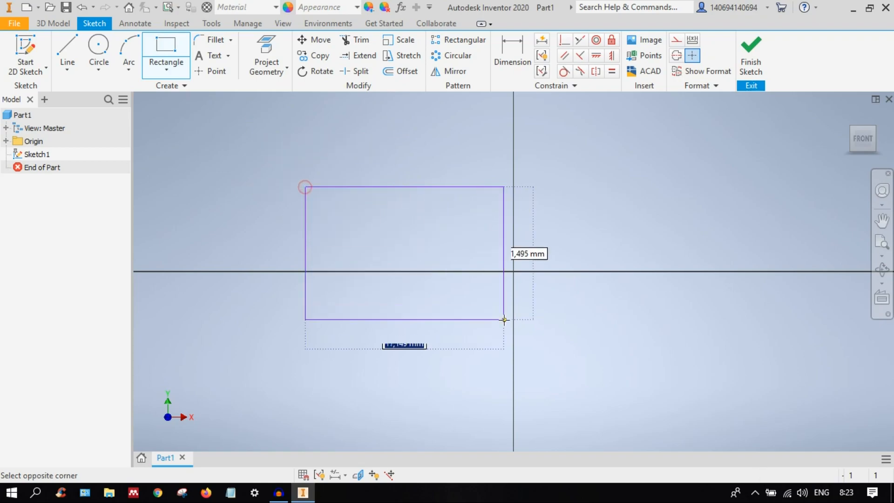
pyautogui.click(651, 392)
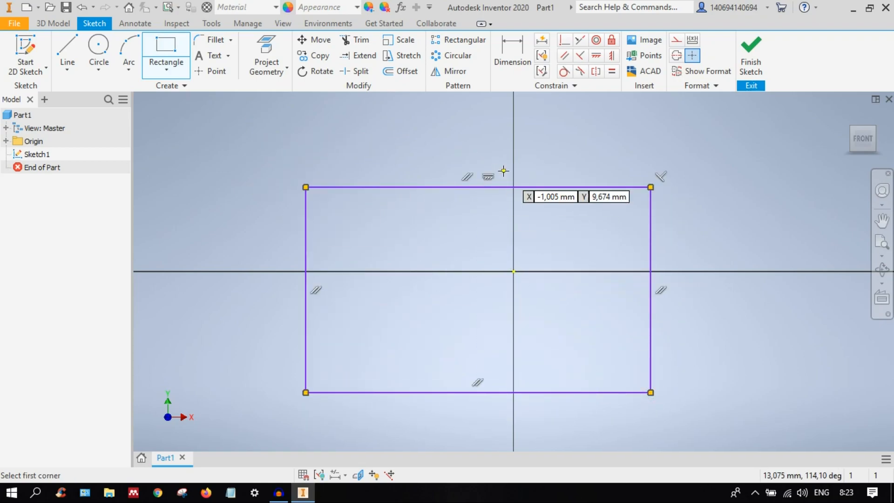
# Step: Dimension the rectangle to 100 mm wide and 60 mm high
pyautogui.press('d')
pyautogui.click(550, 188)
pyautogui.click(505, 161)
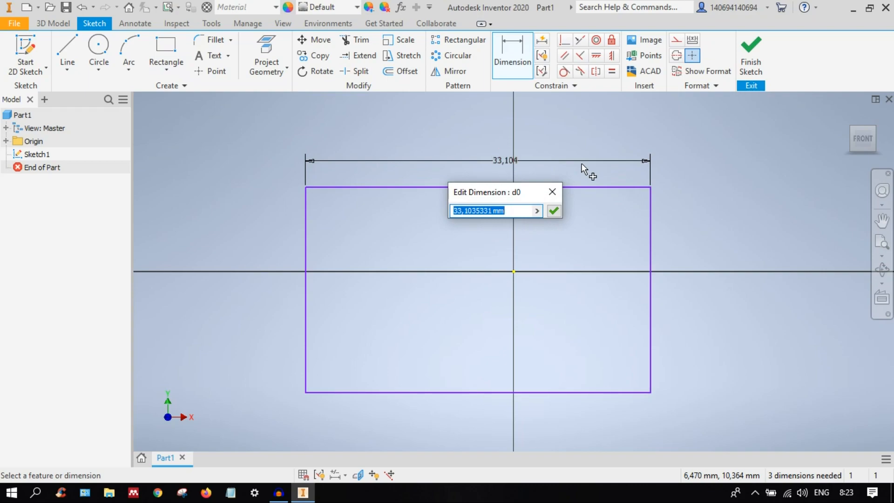
pyautogui.write('100')
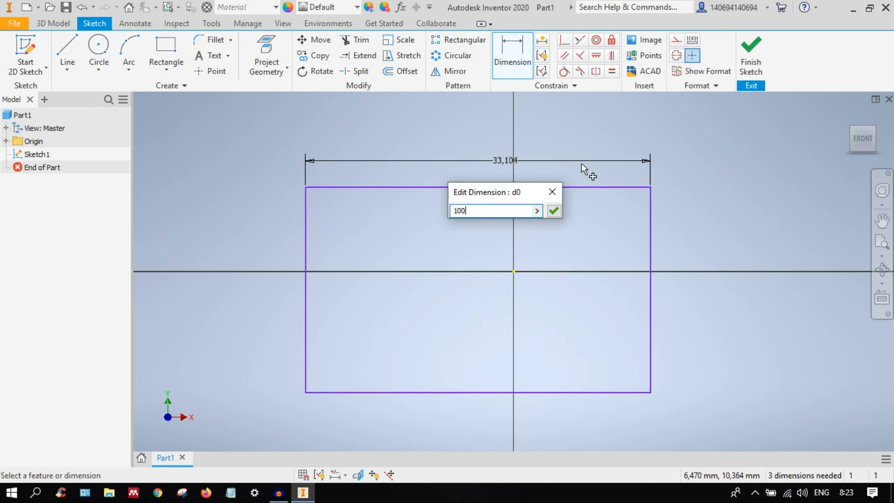
pyautogui.press('Return')
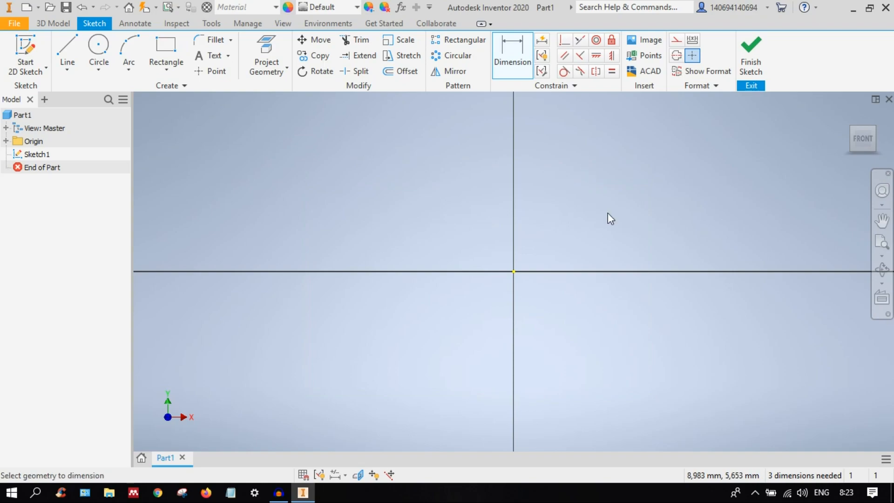
pyautogui.click(752, 228)
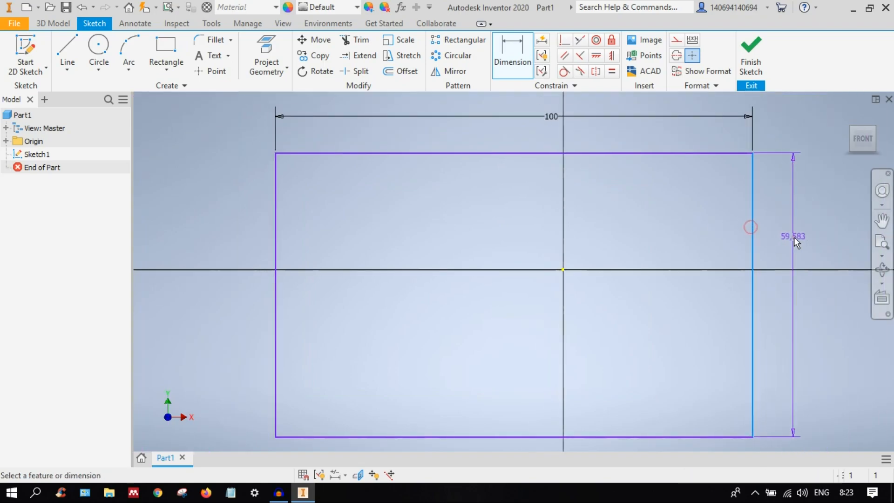
pyautogui.click(793, 236)
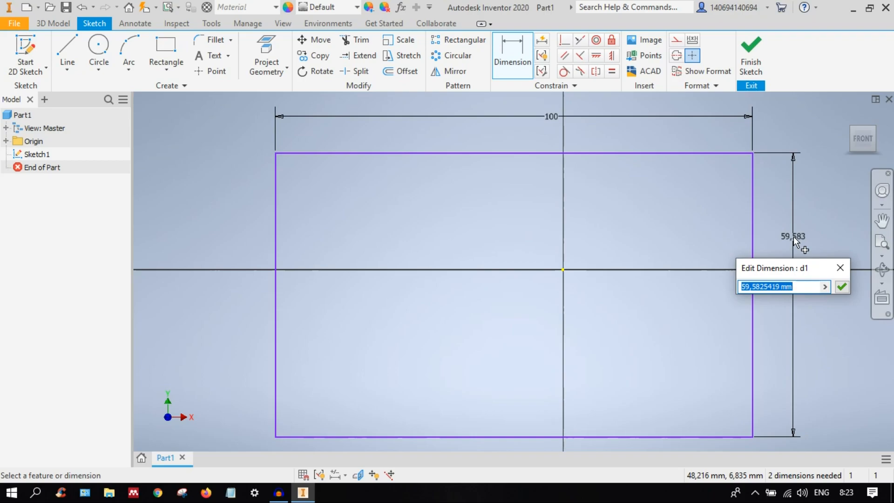
pyautogui.write('60')
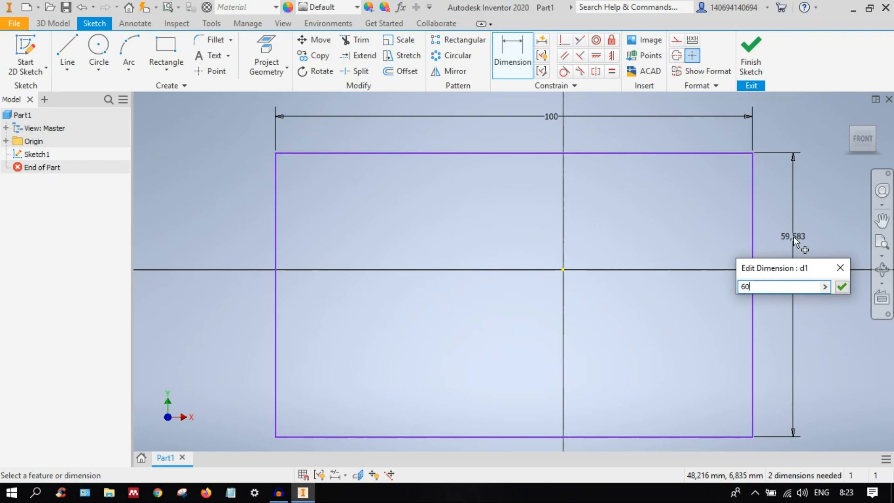
pyautogui.press('Return')
# Step: Constrain the midpoint of the rectangle's bottom edge coincident with the sketch origin
pyautogui.scroll(-3, 685, 264)
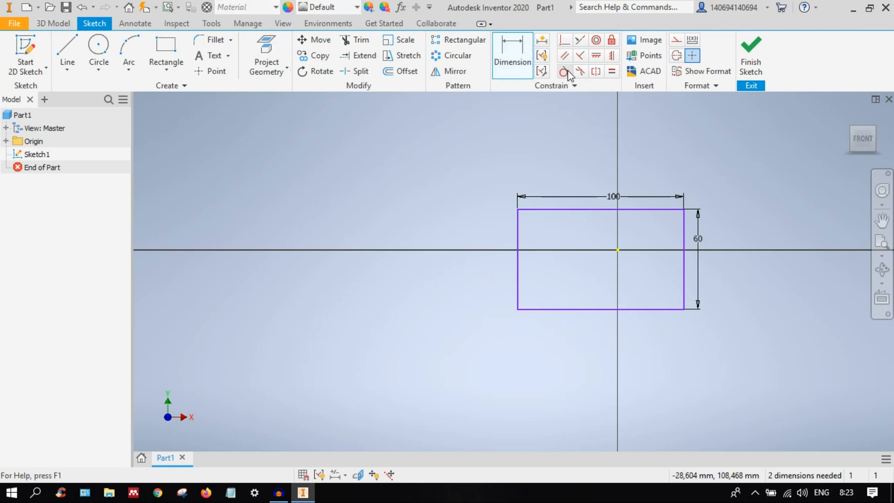
pyautogui.scroll(3, 627, 212)
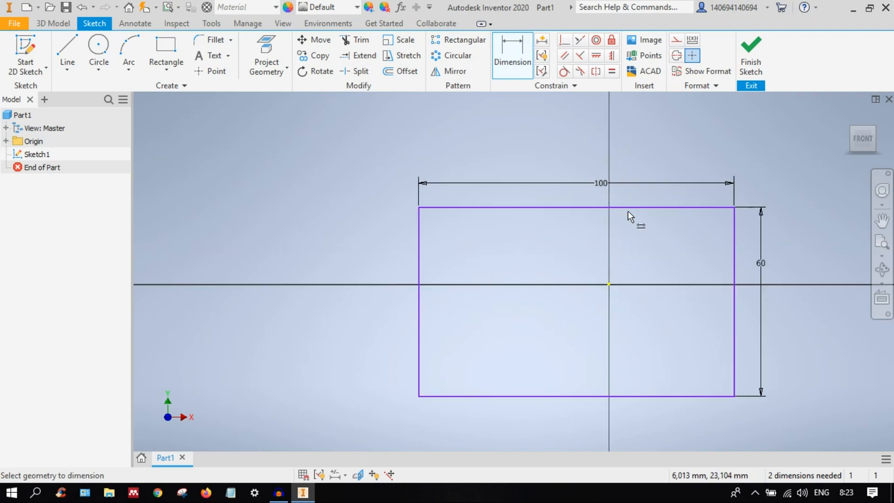
pyautogui.moveTo(610, 286); pyautogui.dragTo(545, 268, button='middle')
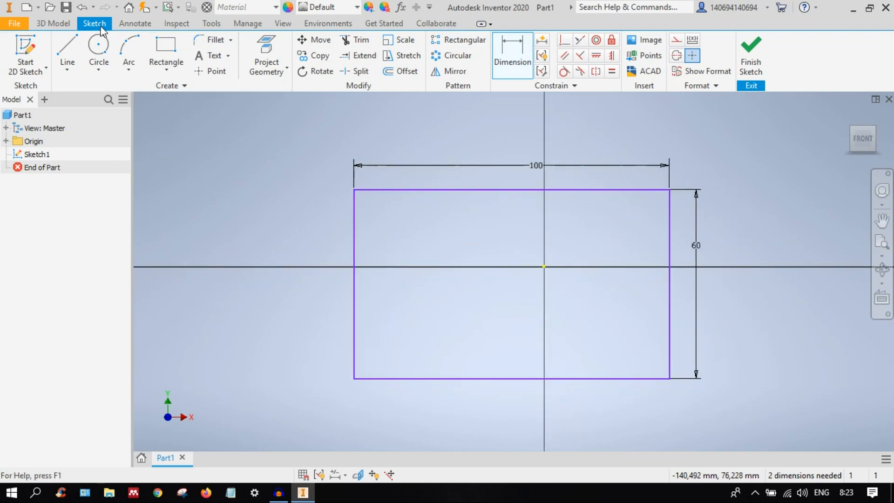
pyautogui.click(564, 41)
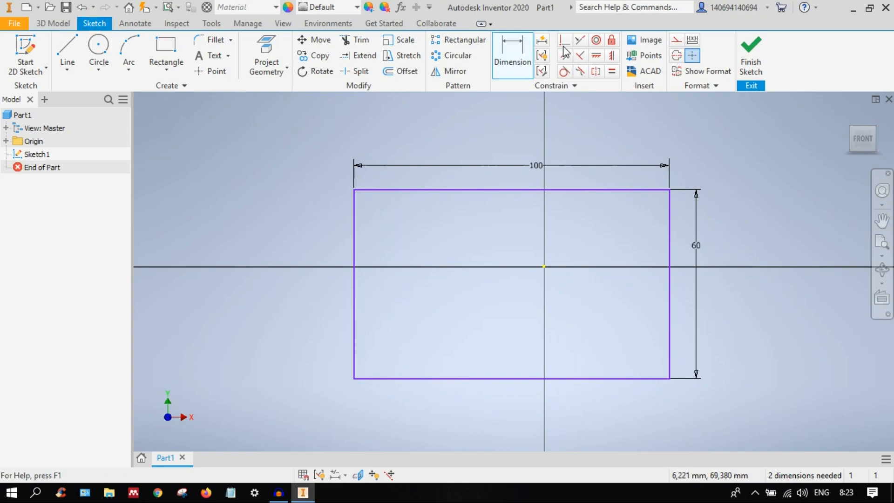
pyautogui.click(510, 380)
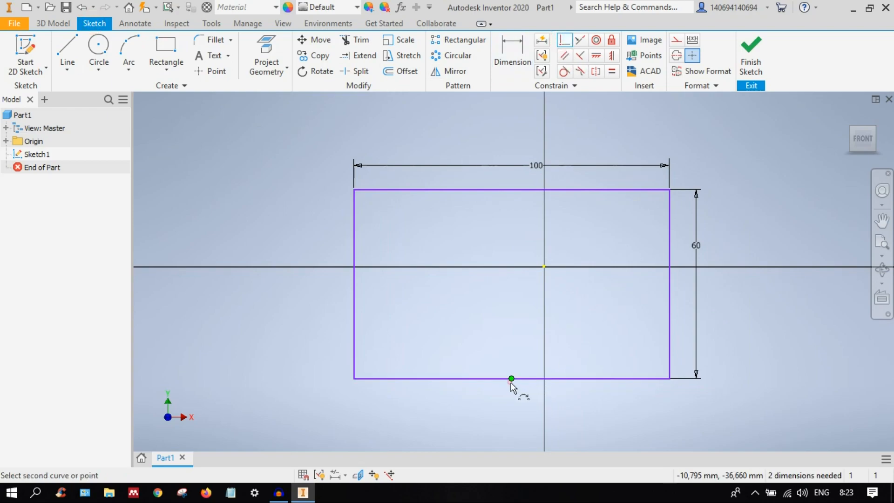
pyautogui.click(544, 267)
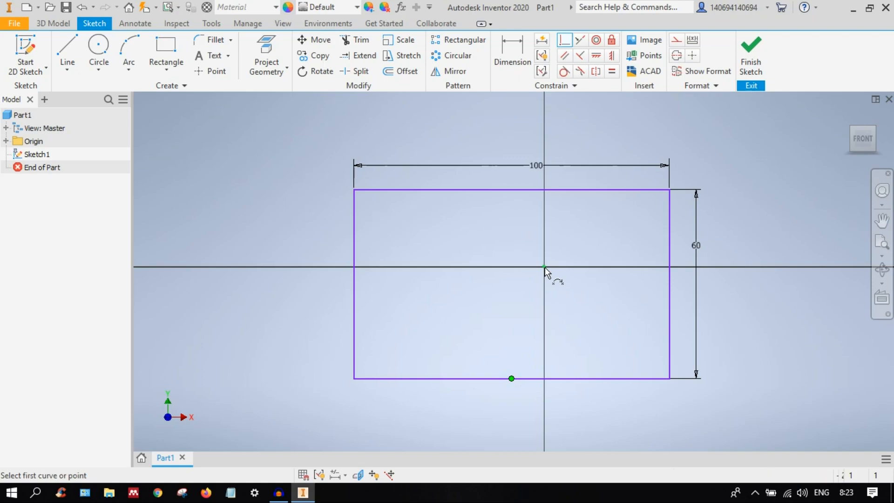
pyautogui.scroll(3, 570, 332)
pyautogui.moveTo(569, 266); pyautogui.dragTo(524, 296, button='middle')
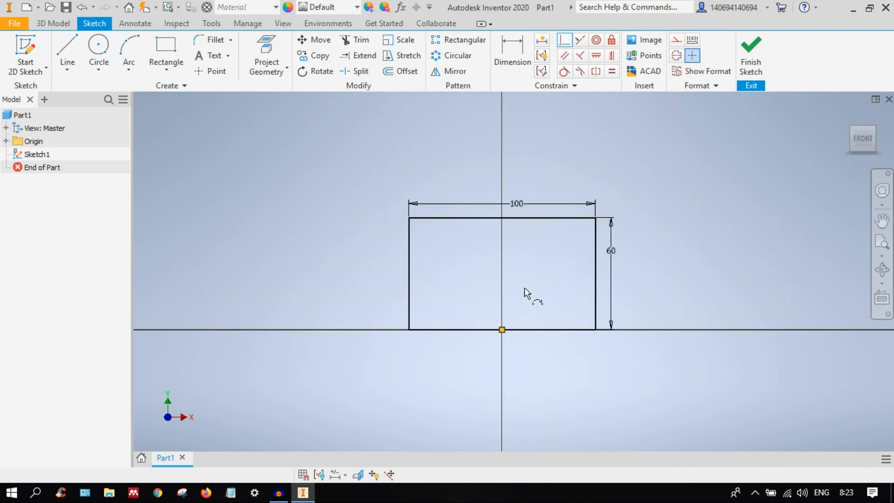
pyautogui.press('Escape')
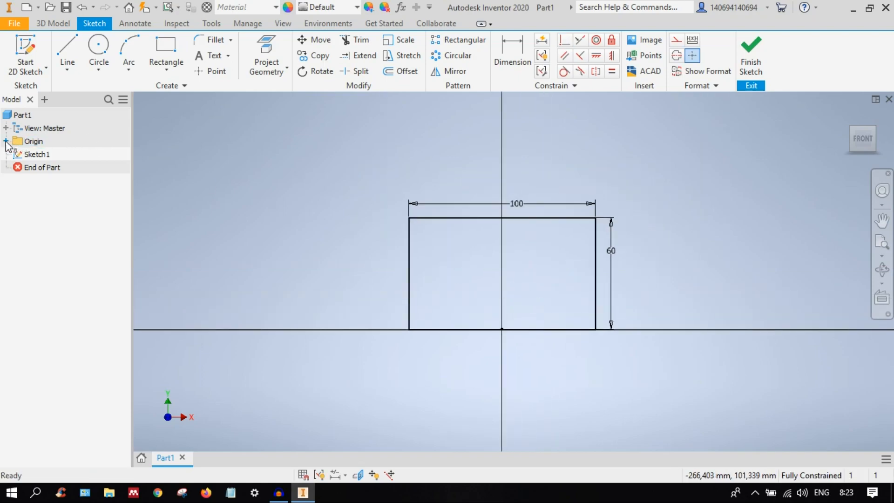
# Step: Turn on the visibility of the origin's Center Point
pyautogui.click(5, 141)
pyautogui.click(58, 232)
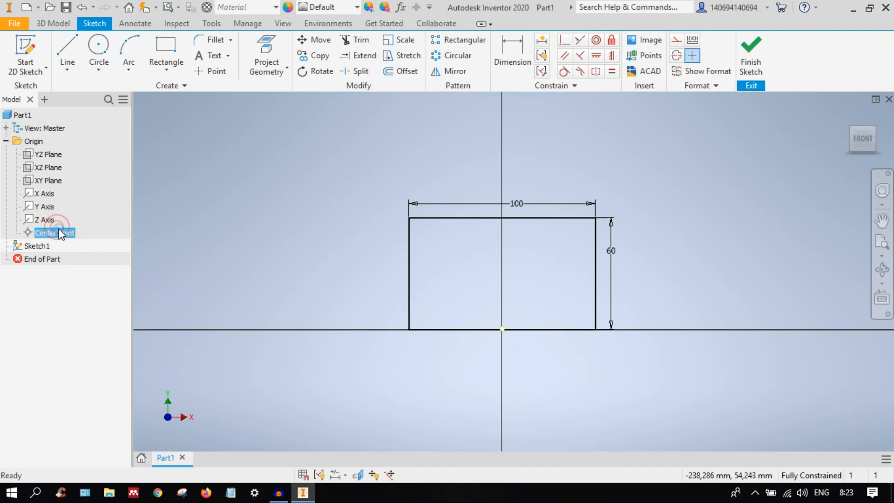
pyautogui.rightClick(57, 231)
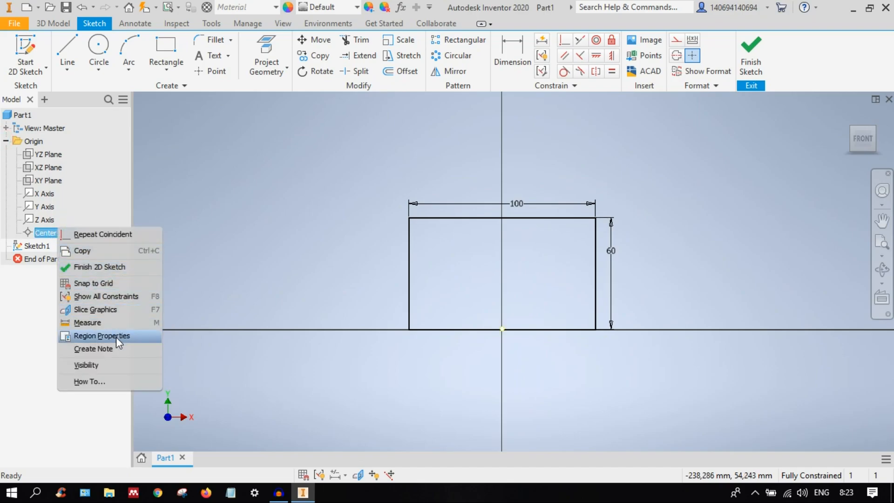
pyautogui.click(104, 361)
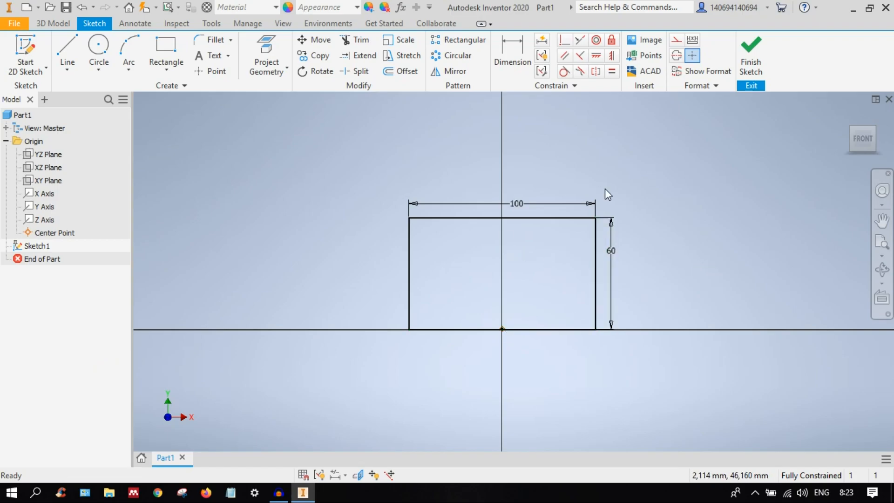
# Step: Finish the rectangle sketch and convert the part to sheet metal
pyautogui.click(764, 62)
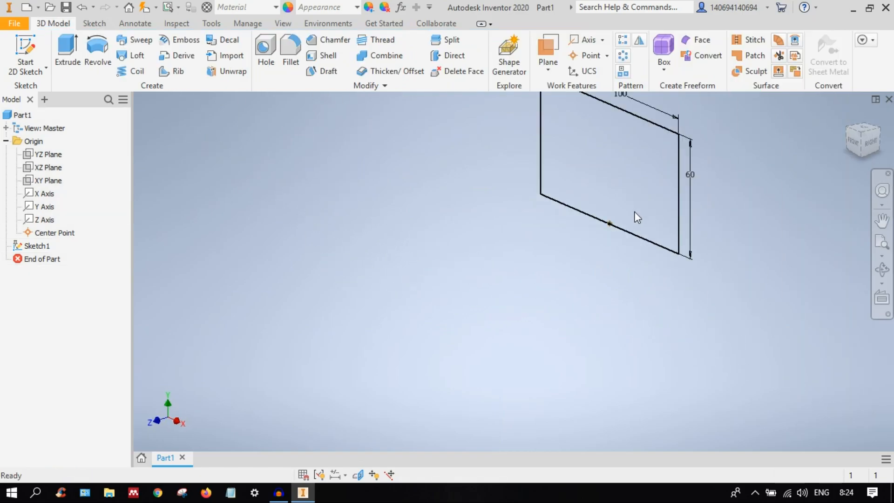
pyautogui.moveTo(634, 211); pyautogui.dragTo(471, 323, button='middle')
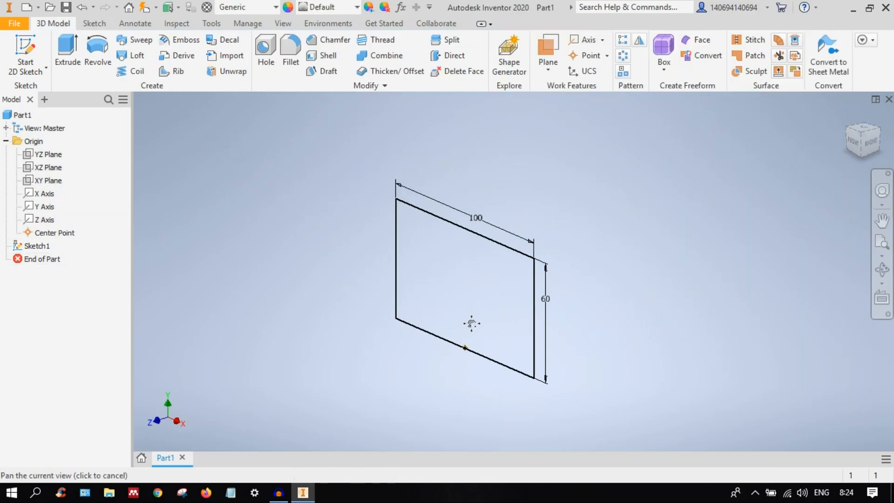
pyautogui.click(822, 46)
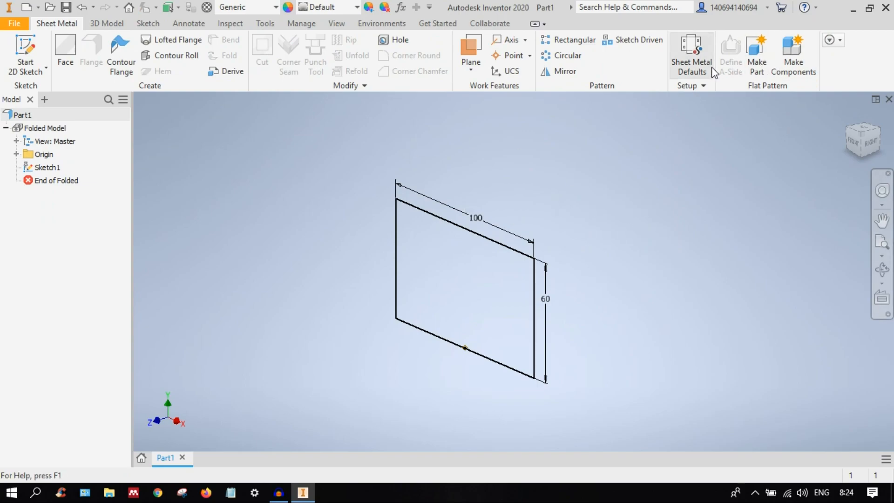
# Step: Set the sheet metal defaults to the Default_mm rule with a 2 mm thickness that does not follow the rule
pyautogui.click(697, 60)
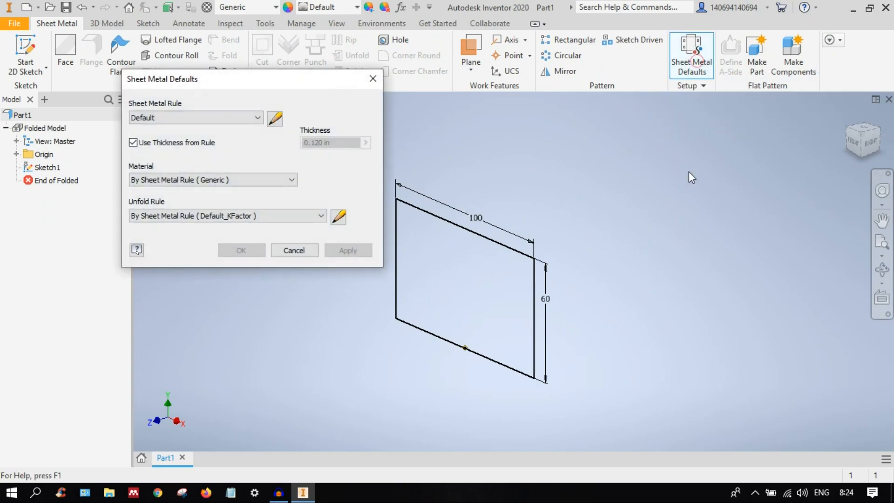
pyautogui.moveTo(266, 69); pyautogui.dragTo(260, 36)
pyautogui.click(250, 84)
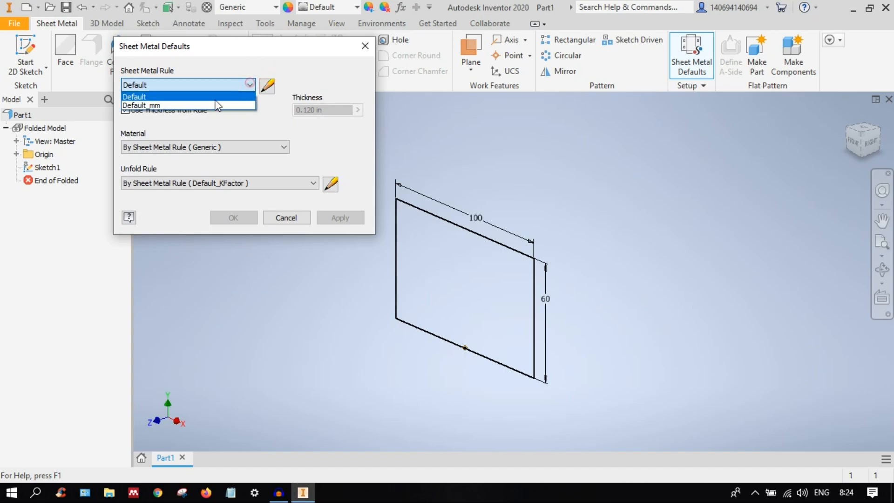
pyautogui.click(207, 107)
pyautogui.click(192, 110)
pyautogui.doubleClick(298, 110)
pyautogui.write('2')
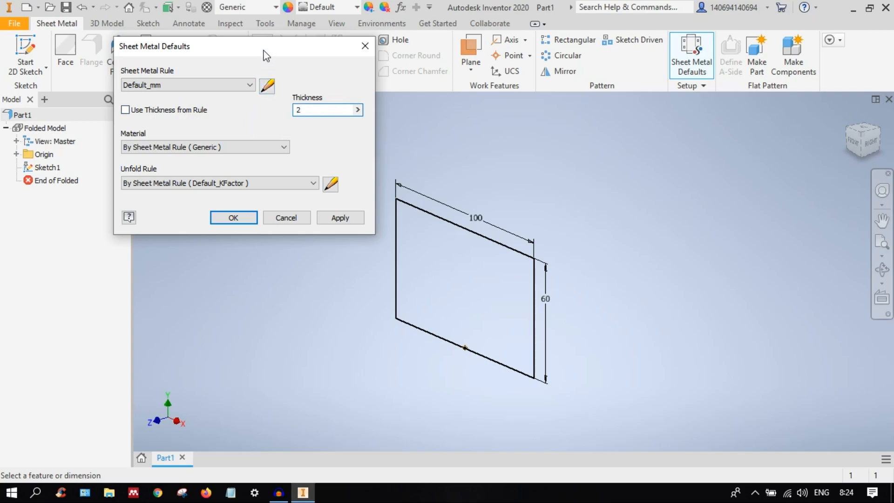
pyautogui.click(342, 217)
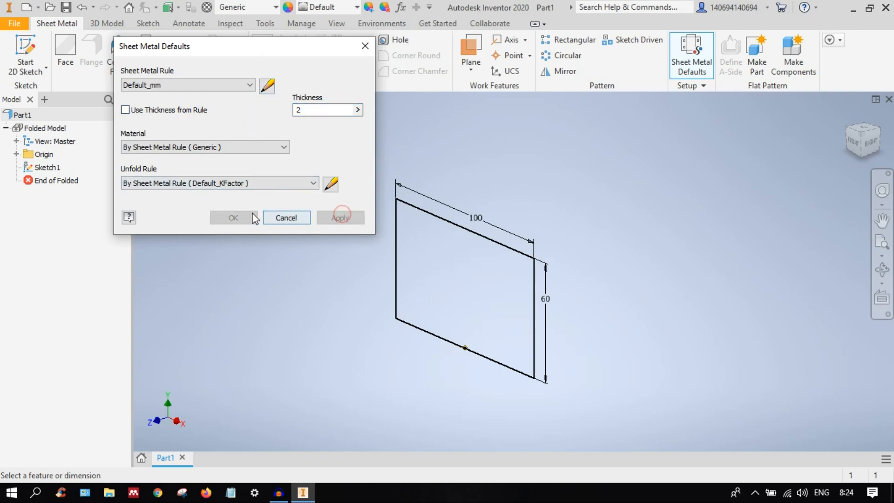
pyautogui.click(285, 217)
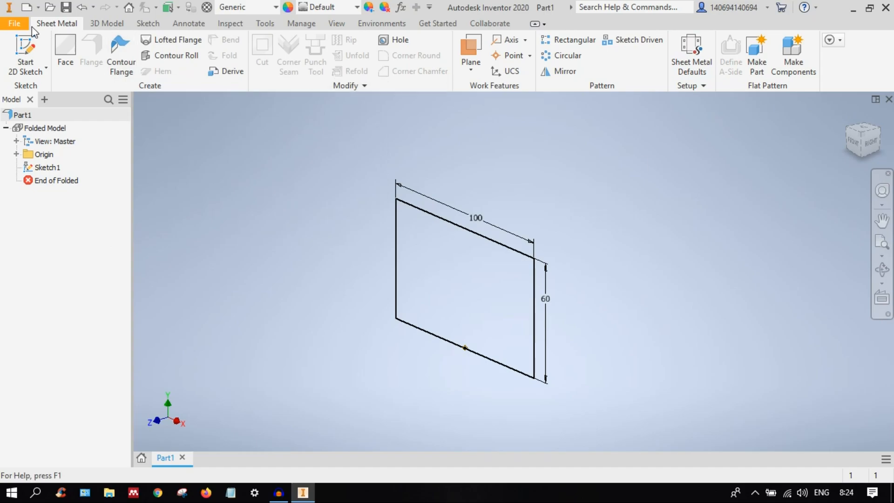
# Step: Create a sheet metal Face from the rectangle profile, offset to both sides of the sketch plane
pyautogui.click(66, 52)
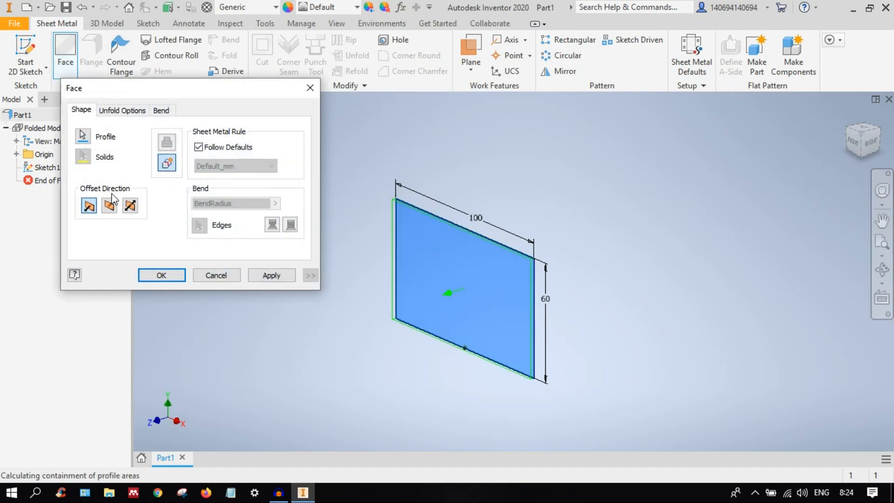
pyautogui.click(131, 206)
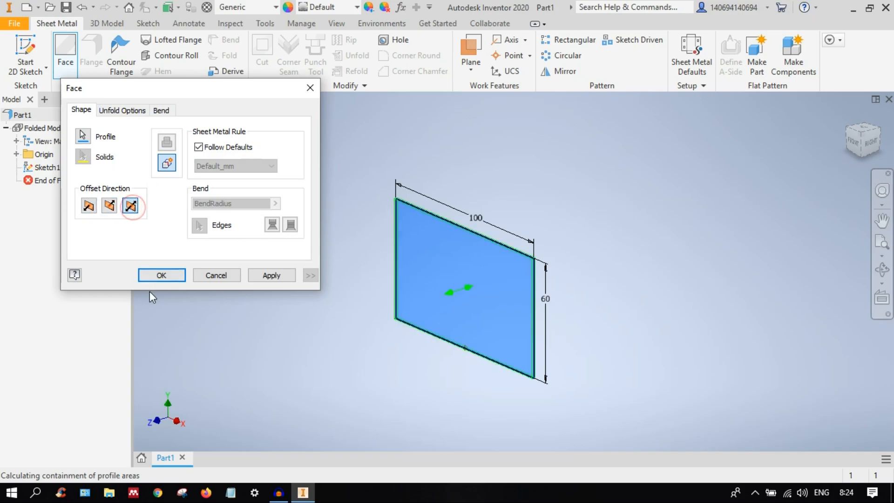
pyautogui.click(167, 274)
# Step: Add a 30 mm high flange at 90° along one short edge of the plate, bending upward
pyautogui.click(854, 143)
pyautogui.click(862, 159)
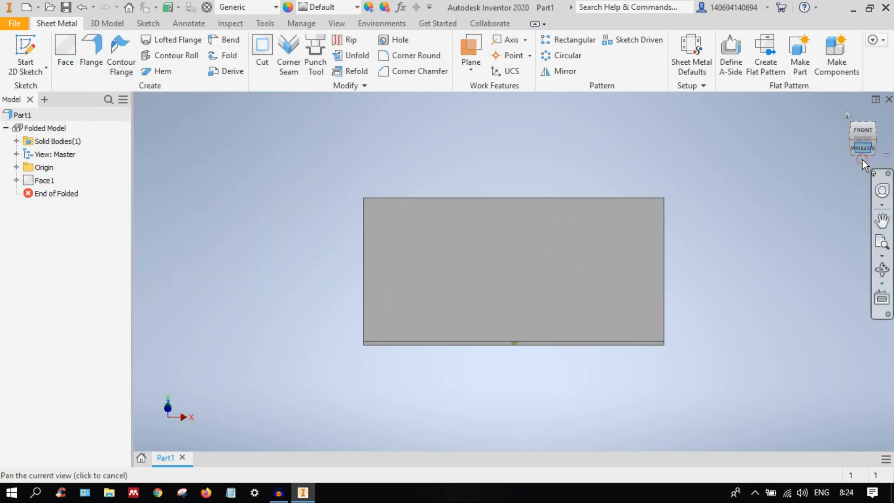
pyautogui.click(852, 134)
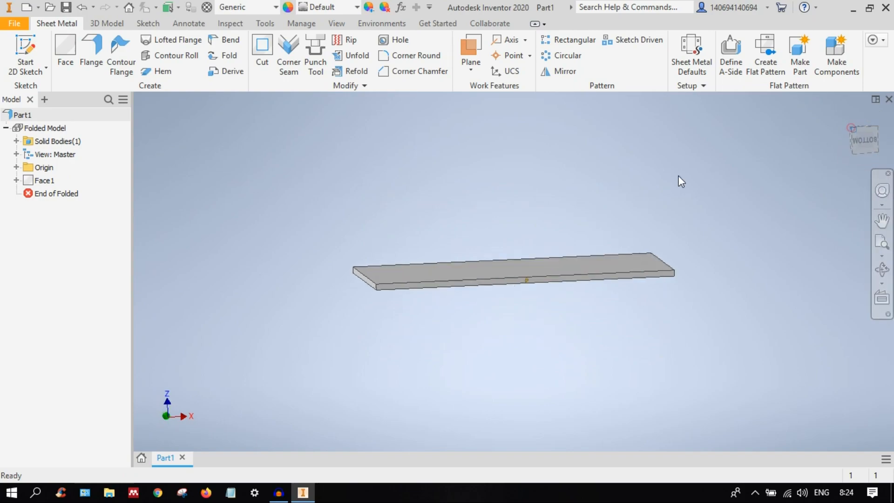
pyautogui.scroll(4, 619, 224)
pyautogui.moveTo(486, 204); pyautogui.dragTo(396, 214, button='middle')
pyautogui.scroll(-3, 480, 231)
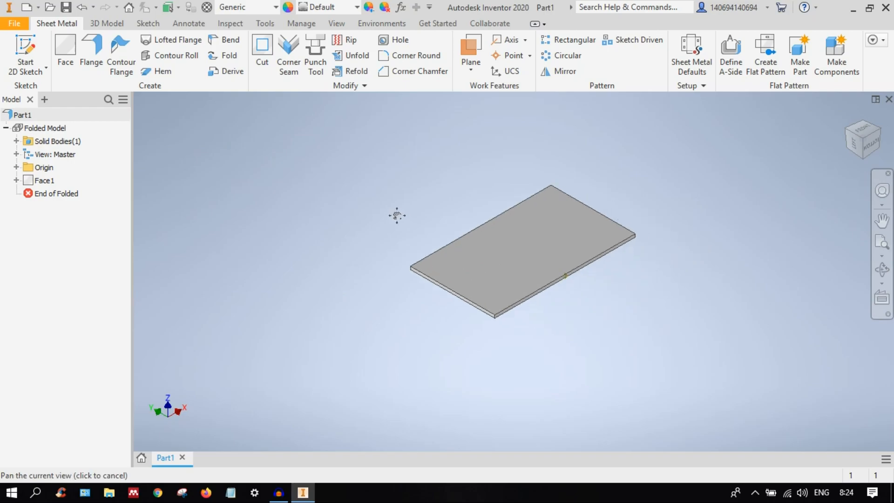
pyautogui.click(92, 52)
pyautogui.moveTo(496, 214); pyautogui.dragTo(558, 216, button='middle')
pyautogui.scroll(-3, 528, 335)
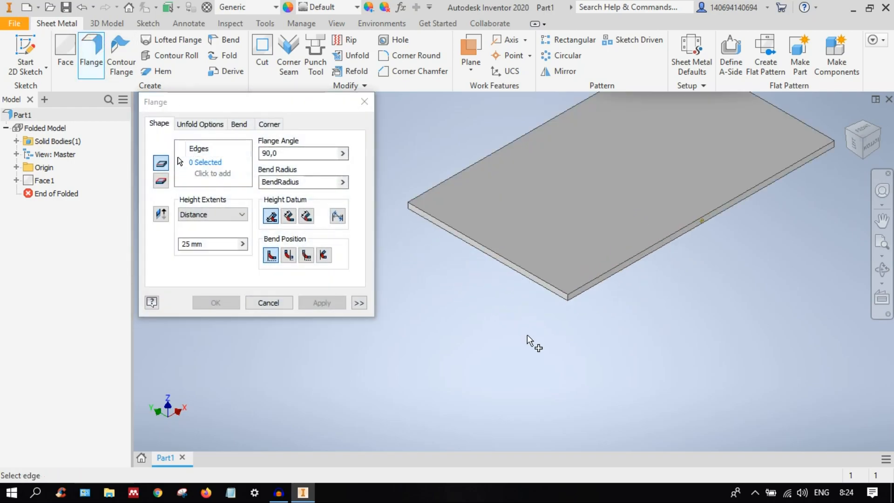
pyautogui.click(515, 273)
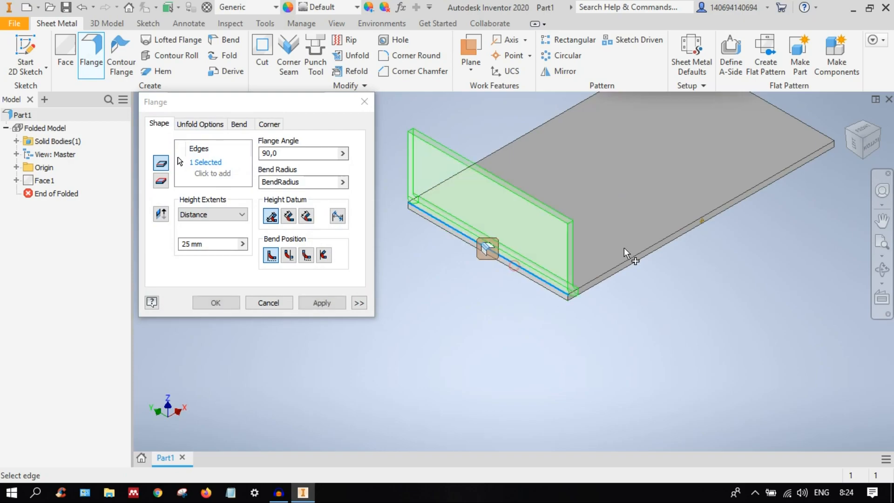
pyautogui.scroll(2, 626, 254)
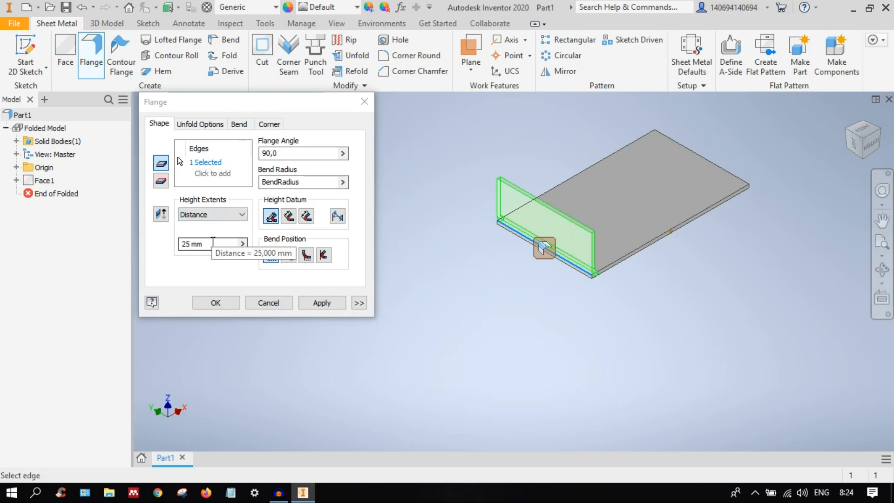
pyautogui.doubleClick(212, 243)
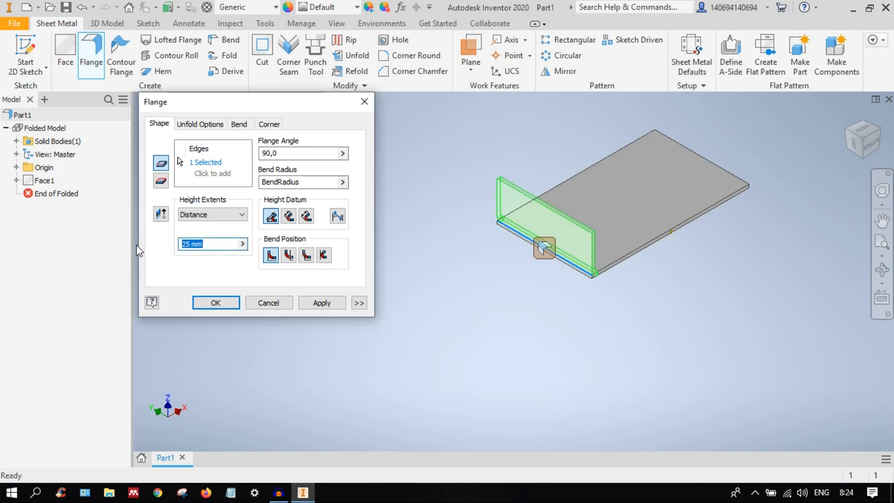
pyautogui.write('30')
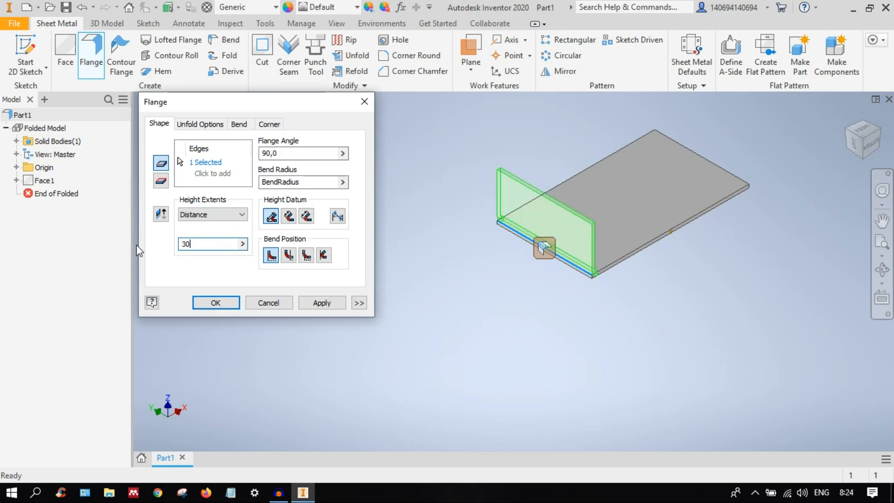
pyautogui.click(316, 306)
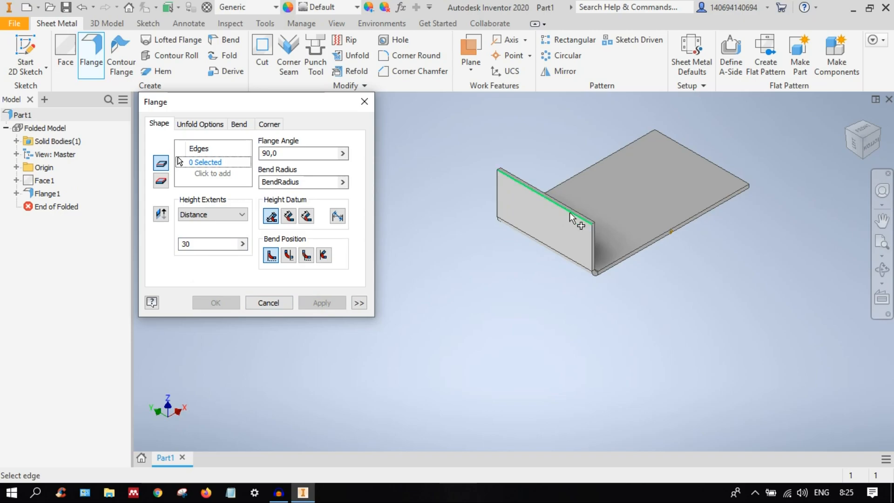
# Step: Add a 30 mm flange at 90° from the upright flange's upper edge, pointing outward from the plate
pyautogui.click(563, 212)
pyautogui.keyDown('shift'); pyautogui.moveTo(563, 211); pyautogui.dragTo(687, 273, button='middle'); pyautogui.keyUp('shift')
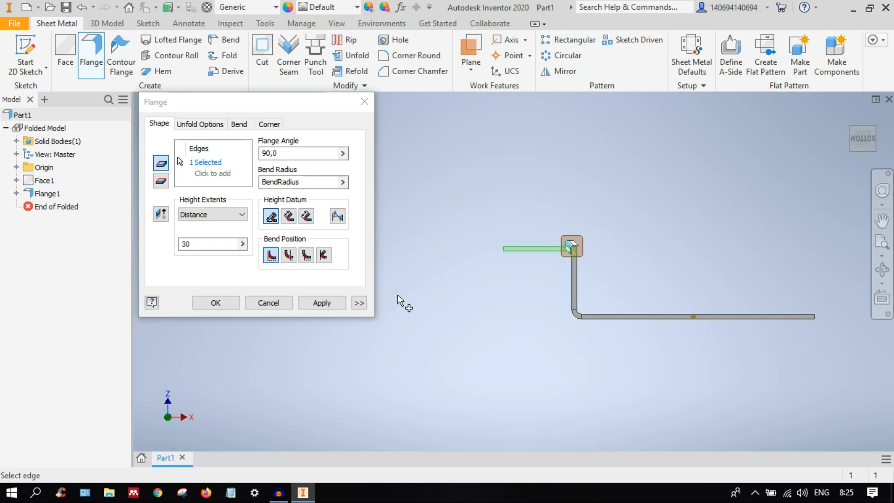
pyautogui.click(326, 303)
# Step: Add an upward 30 mm flange at 90° along the plate's opposite short edge
pyautogui.moveTo(648, 286); pyautogui.dragTo(543, 287, button='middle')
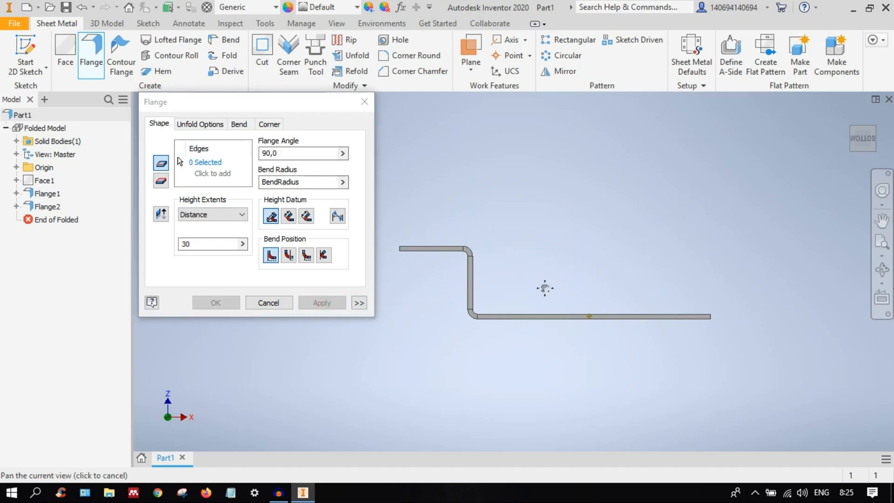
pyautogui.click(875, 133)
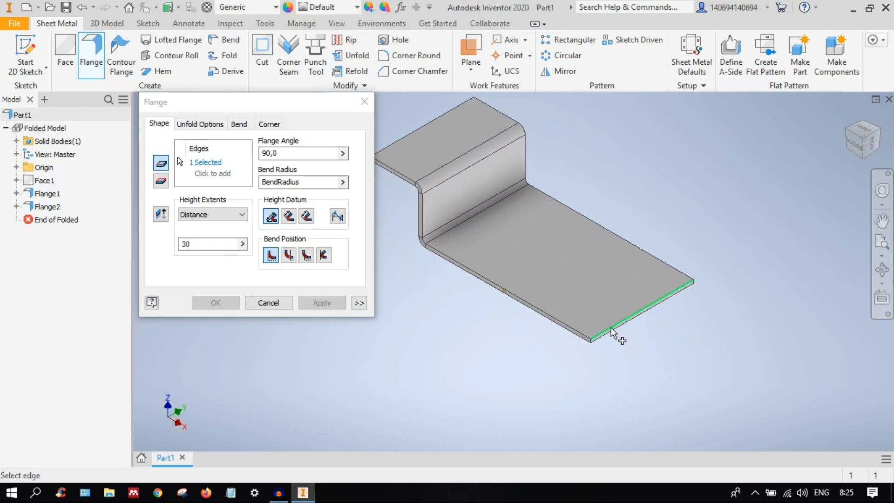
pyautogui.click(611, 330)
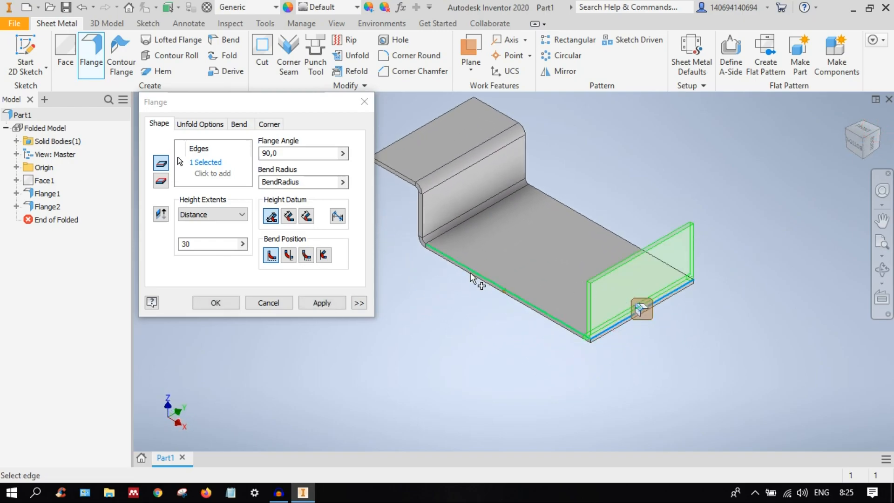
pyautogui.click(858, 146)
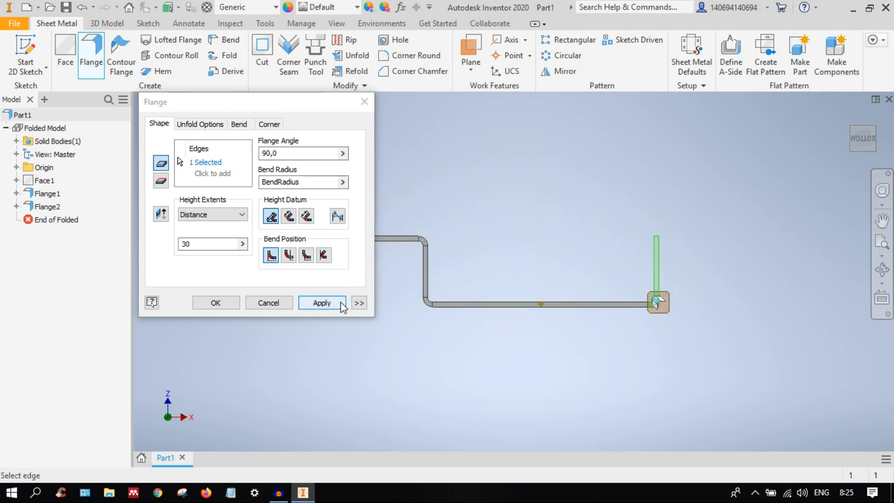
pyautogui.click(343, 308)
# Step: Add an outward 30 mm flange at 90° on the upper edge of the second upright flange
pyautogui.click(875, 135)
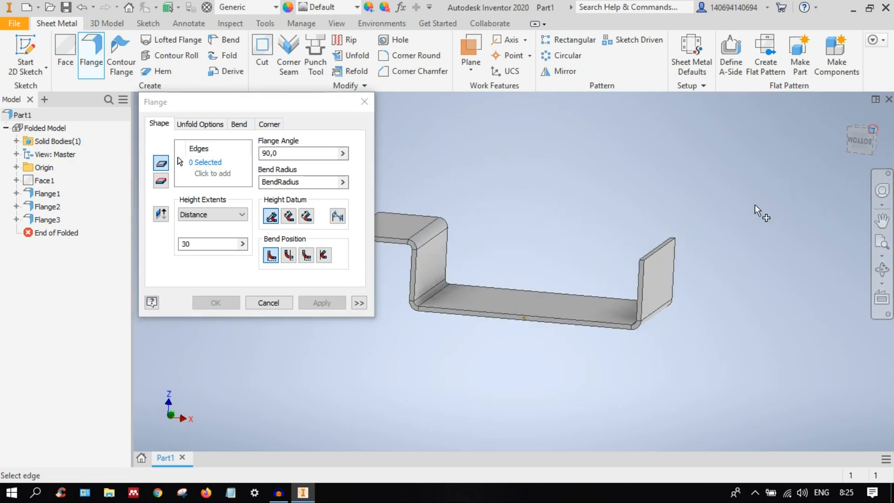
pyautogui.click(622, 308)
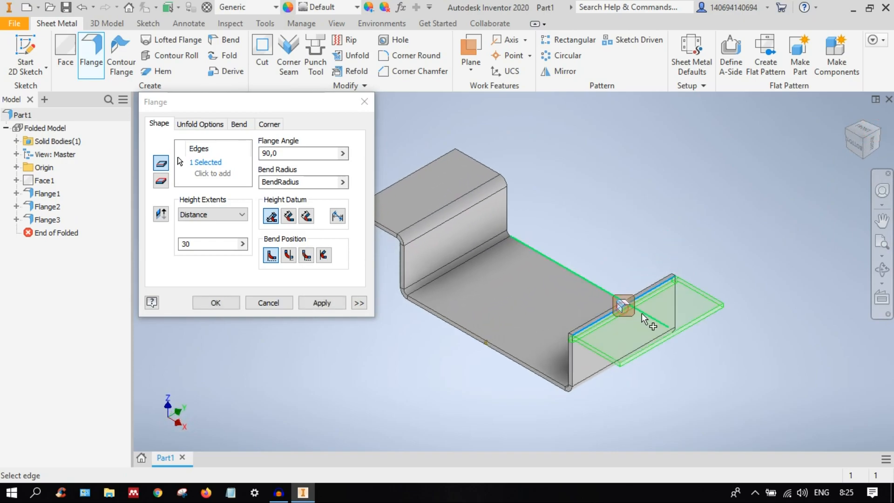
pyautogui.click(855, 142)
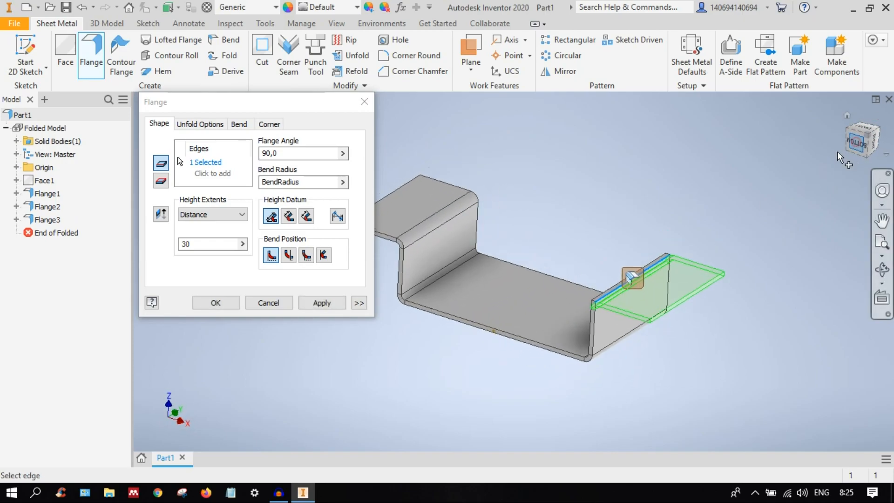
pyautogui.click(343, 302)
# Step: Extend the plate from one long edge with a flat 30 mm flange at a 0° angle
pyautogui.moveTo(605, 294); pyautogui.dragTo(758, 304, button='middle')
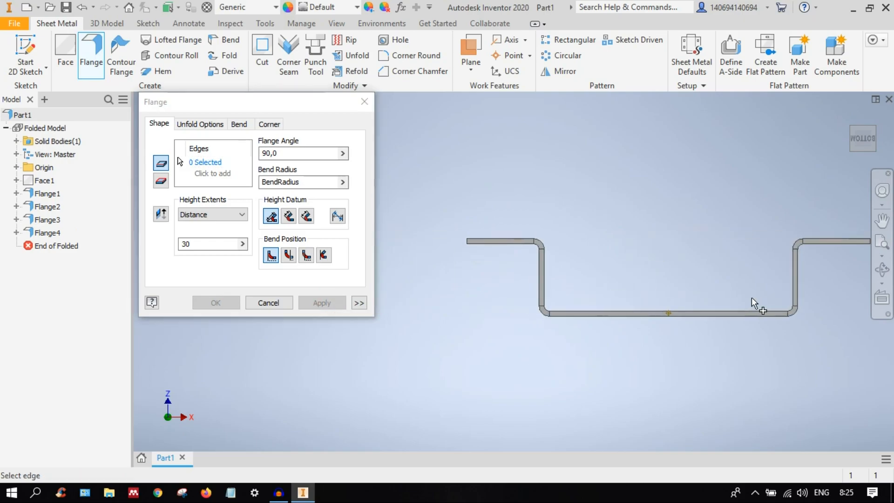
pyautogui.click(861, 134)
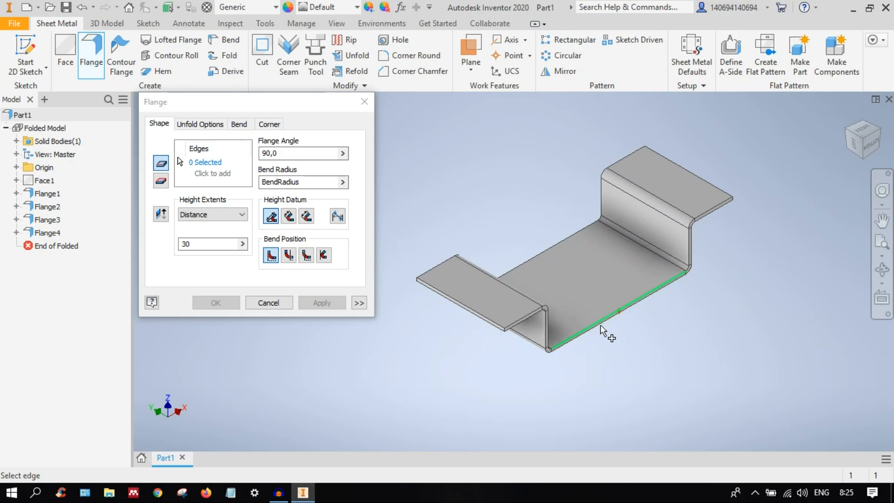
pyautogui.moveTo(614, 331); pyautogui.dragTo(588, 325, button='middle')
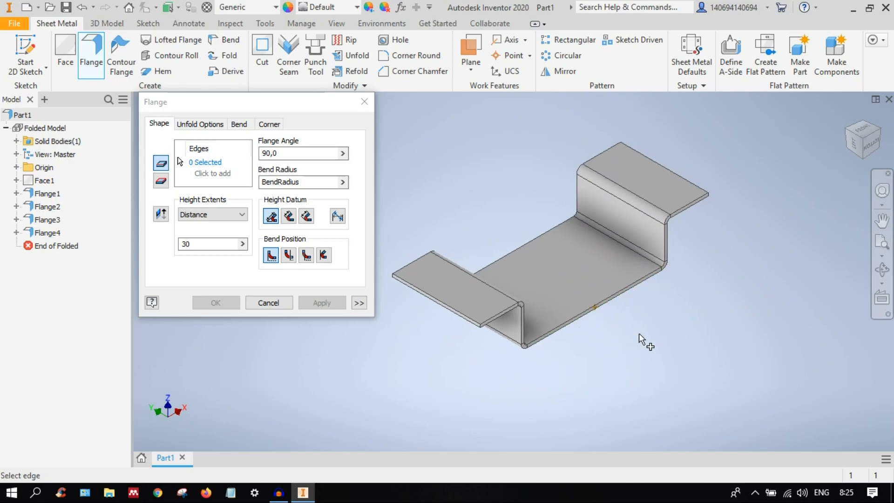
pyautogui.click(864, 139)
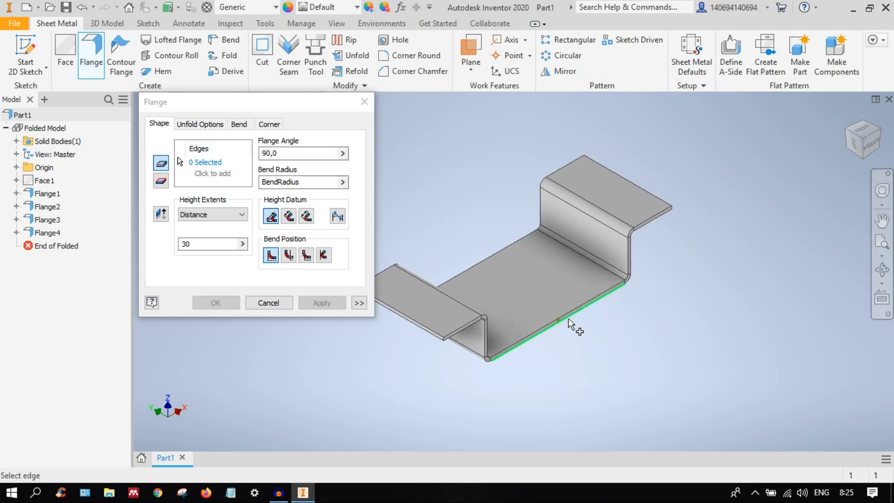
pyautogui.scroll(-4, 569, 321)
pyautogui.click(578, 297)
pyautogui.scroll(4, 577, 298)
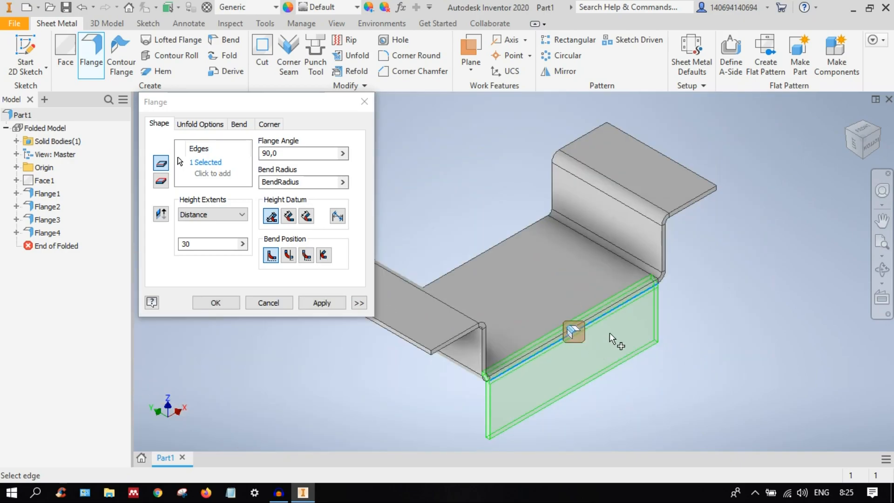
pyautogui.moveTo(763, 267); pyautogui.dragTo(874, 249, button='middle')
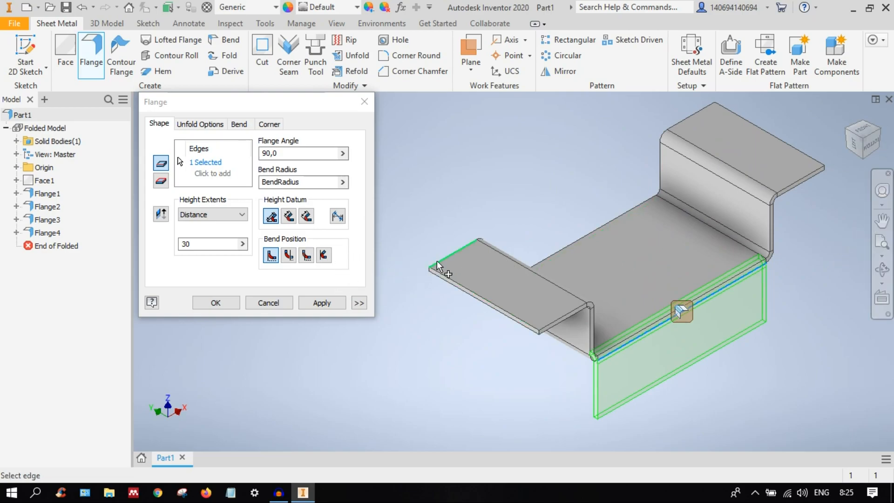
pyautogui.moveTo(303, 152); pyautogui.dragTo(203, 154)
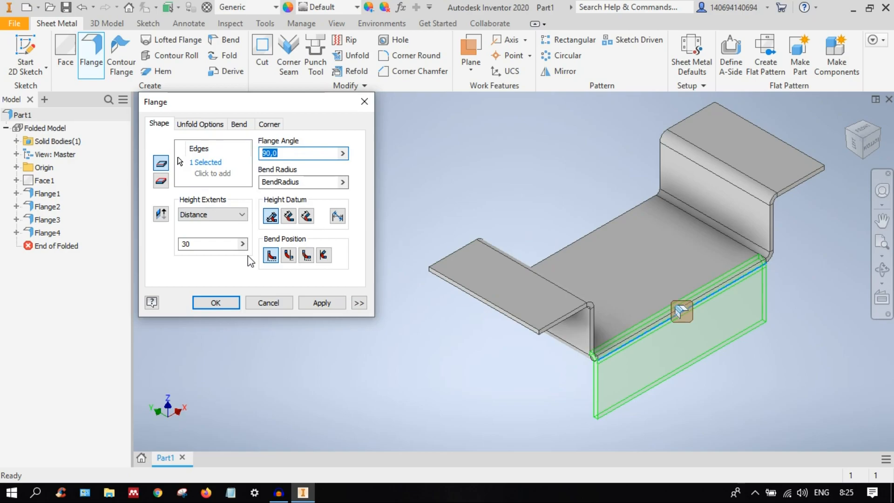
pyautogui.write('45')
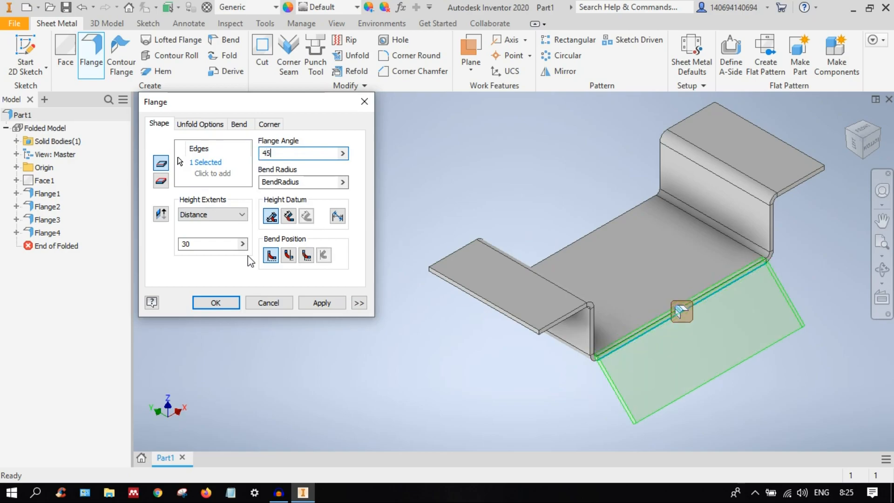
pyautogui.doubleClick(267, 152)
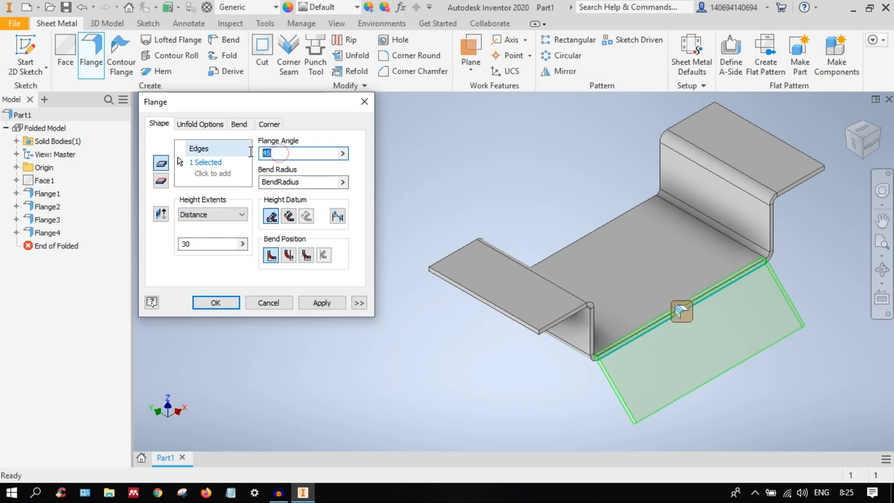
pyautogui.write('0')
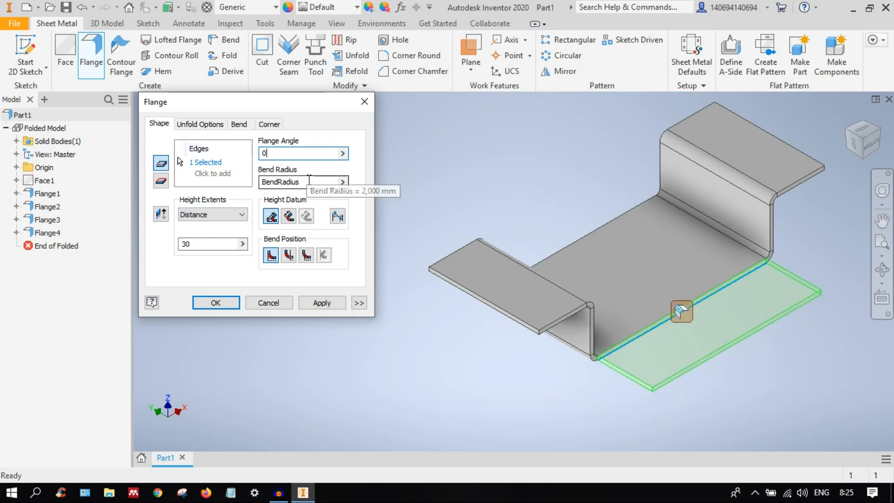
pyautogui.click(321, 302)
# Step: Extend the plate from its opposite long edge with another flat 30 mm flange at 0°
pyautogui.middleClick(776, 142)
pyautogui.click(844, 134)
pyautogui.moveTo(638, 234); pyautogui.dragTo(742, 231, button='middle')
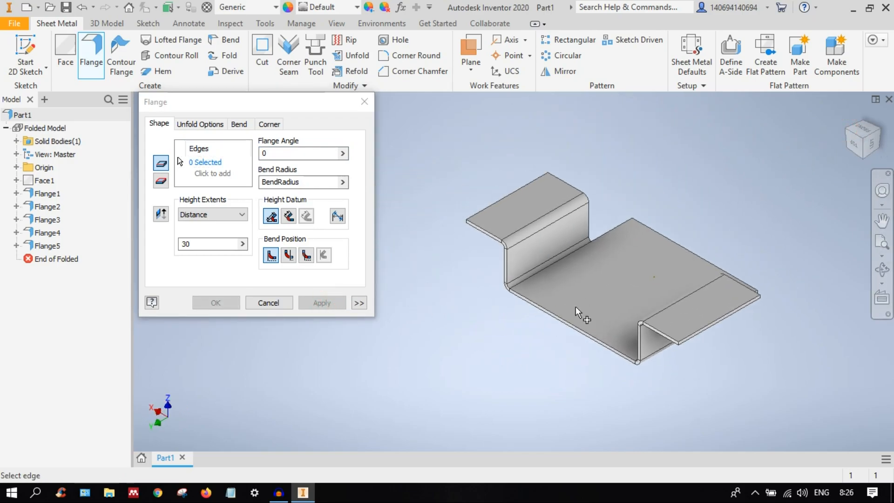
pyautogui.scroll(-5, 566, 311)
pyautogui.click(521, 326)
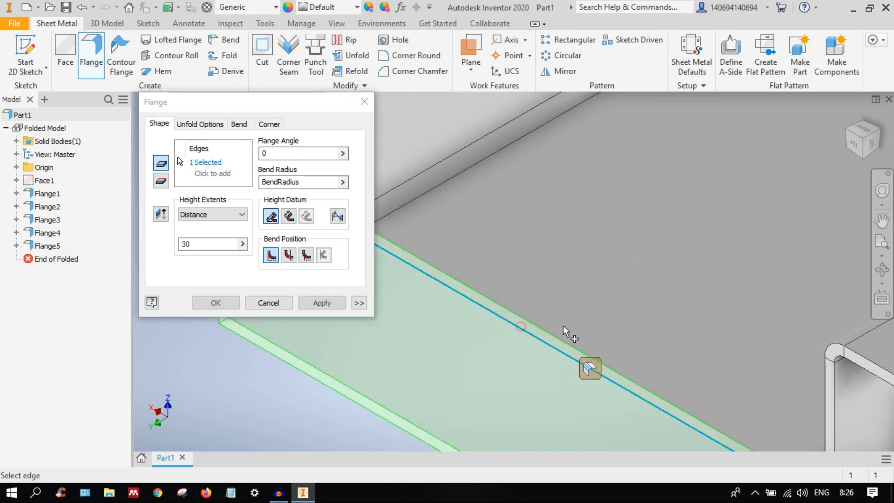
pyautogui.scroll(5, 570, 332)
pyautogui.middleClick(572, 333)
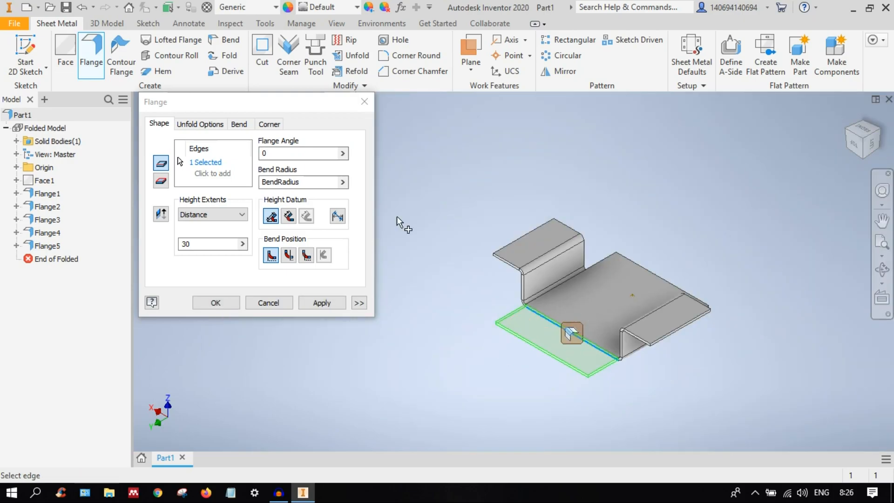
pyautogui.click(322, 303)
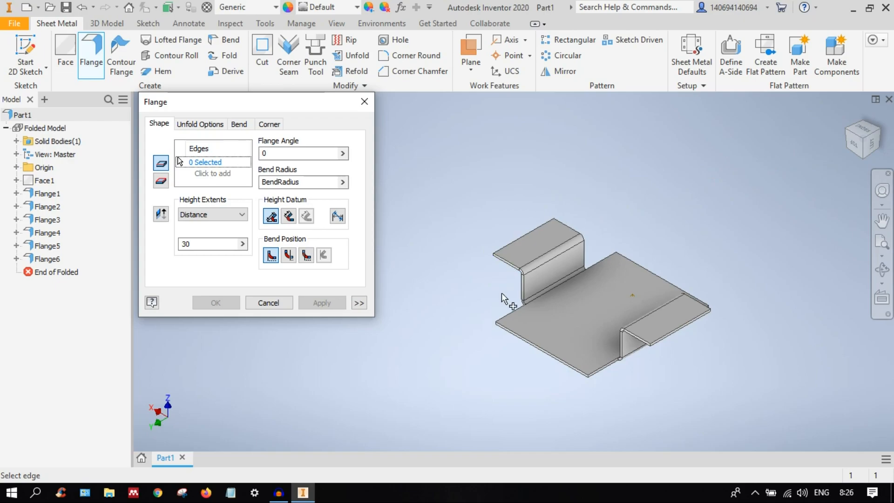
# Step: Add an upward 30 mm flange at 90° on one flat extension's outer edge, and an outward 30 mm flange along its upper edge
pyautogui.scroll(-3, 529, 348)
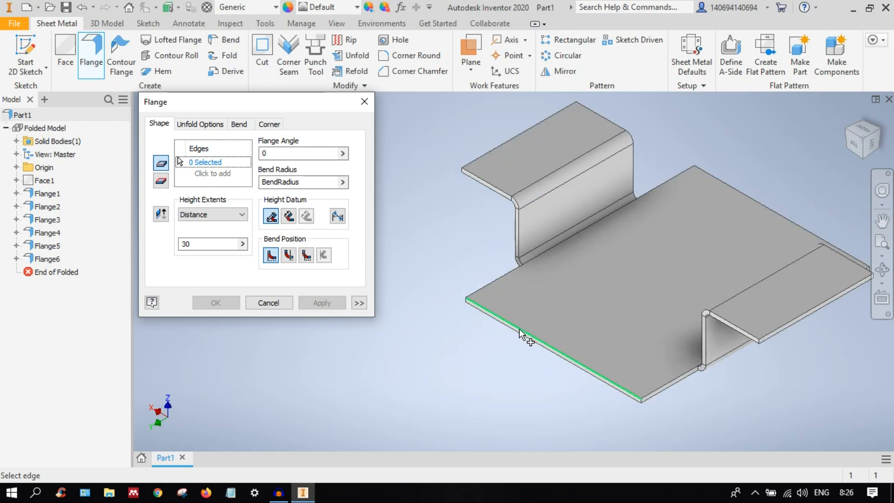
pyautogui.click(521, 335)
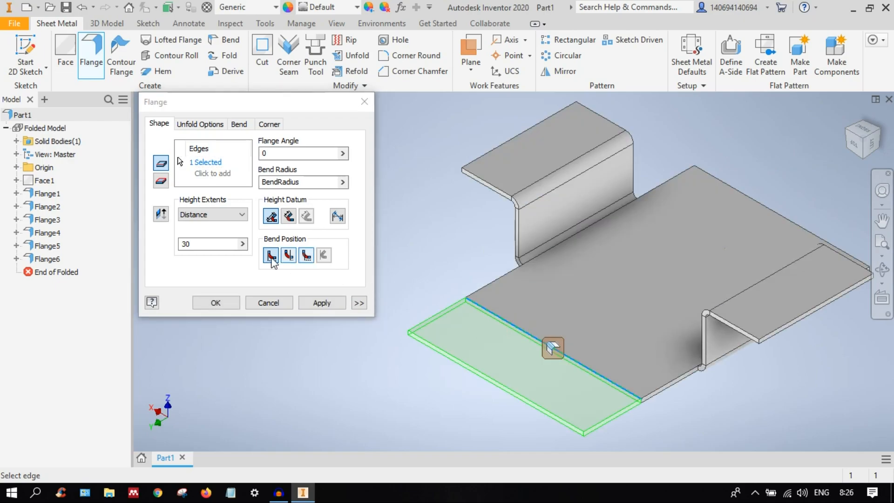
pyautogui.moveTo(296, 153); pyautogui.dragTo(223, 152)
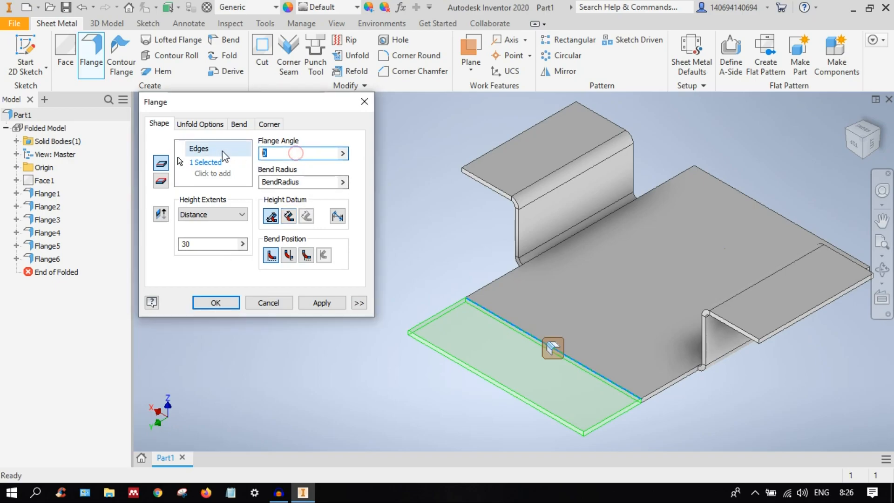
pyautogui.write('90')
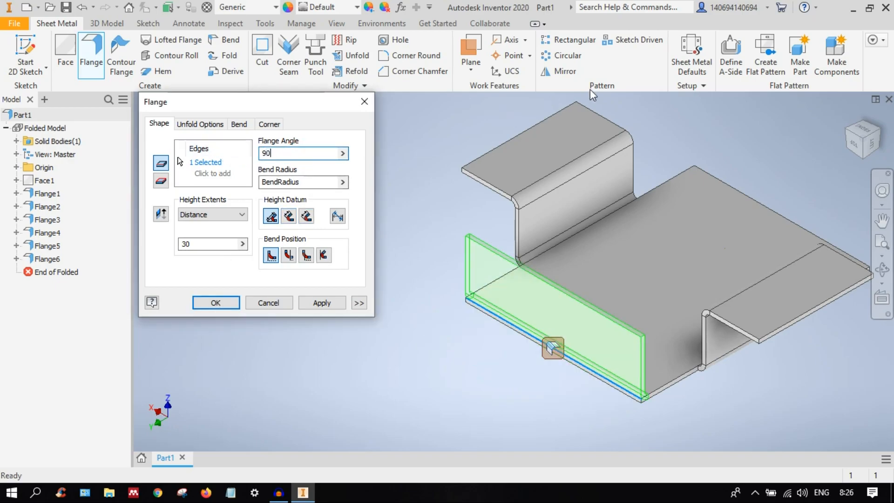
pyautogui.click(321, 304)
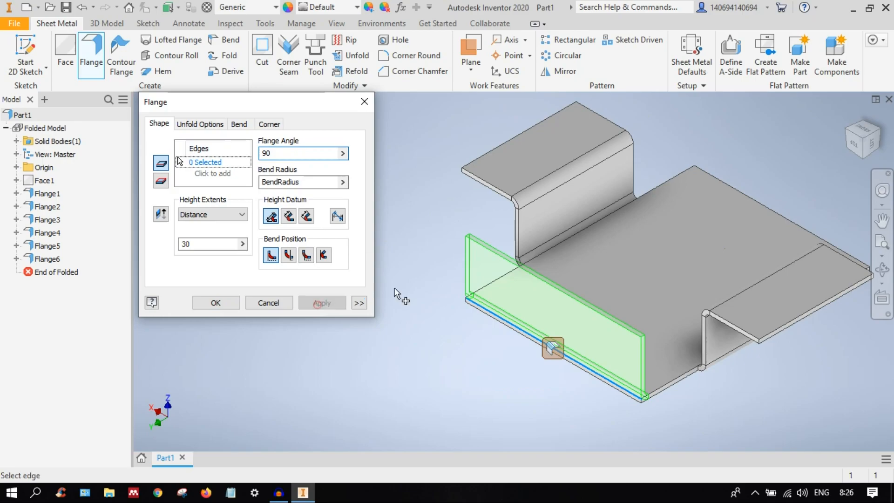
pyautogui.click(532, 278)
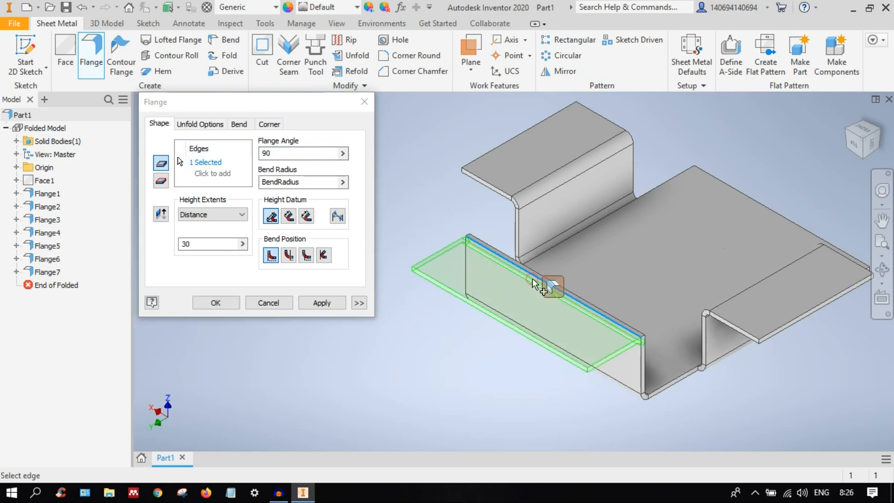
pyautogui.click(340, 304)
# Step: Add an upward 30 mm flange at 90° along the outer edge of the opposite flat extension
pyautogui.click(880, 136)
pyautogui.click(591, 277)
pyautogui.scroll(-3, 591, 285)
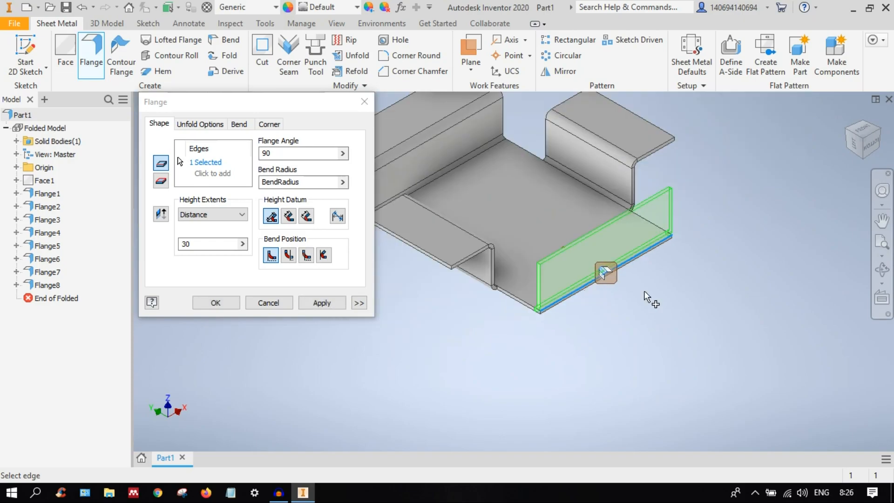
pyautogui.click(322, 302)
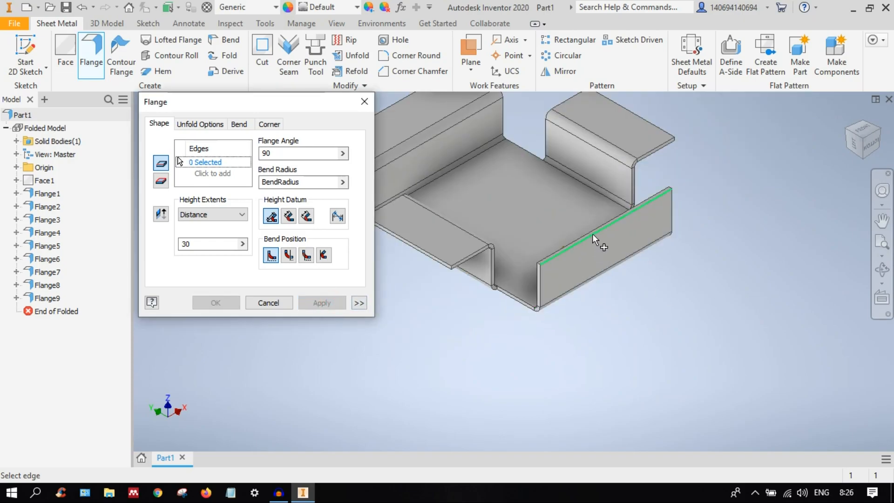
# Step: Add an outward 30 mm flange at 90° on the upper edge of the opposite extension's upright wall and end the Flange command
pyautogui.click(592, 234)
pyautogui.moveTo(633, 265); pyautogui.dragTo(729, 293, button='middle')
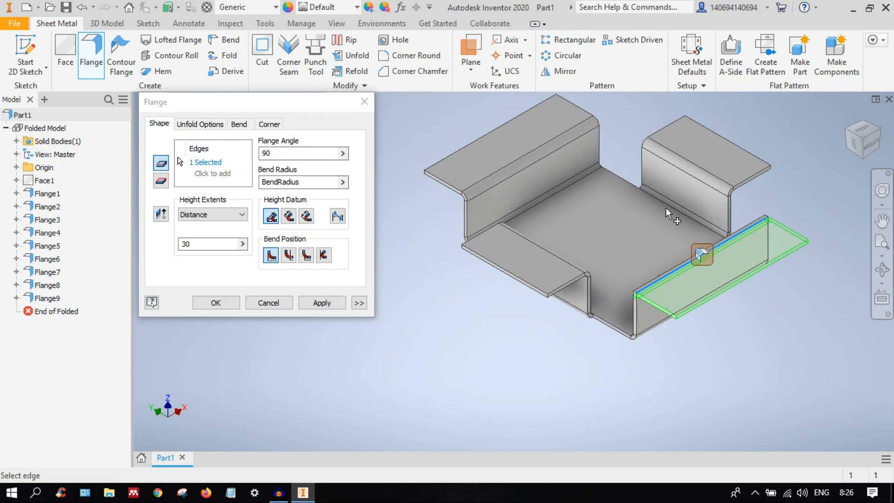
pyautogui.click(859, 150)
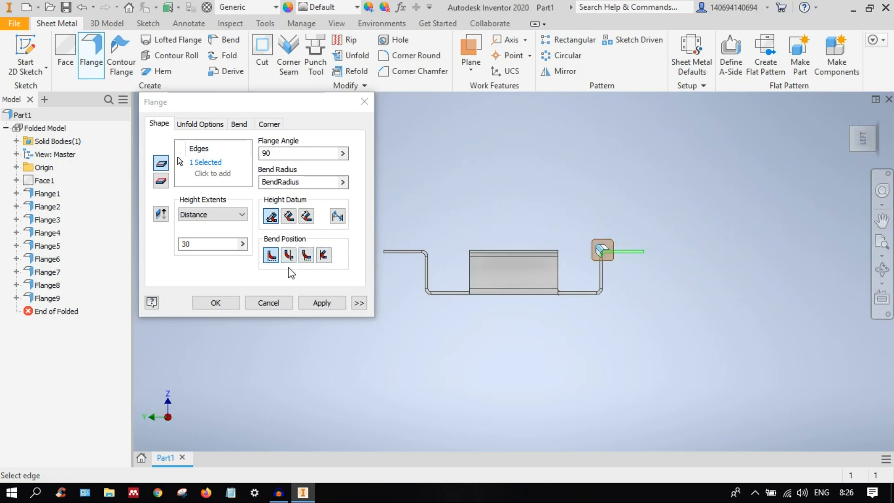
pyautogui.click(308, 300)
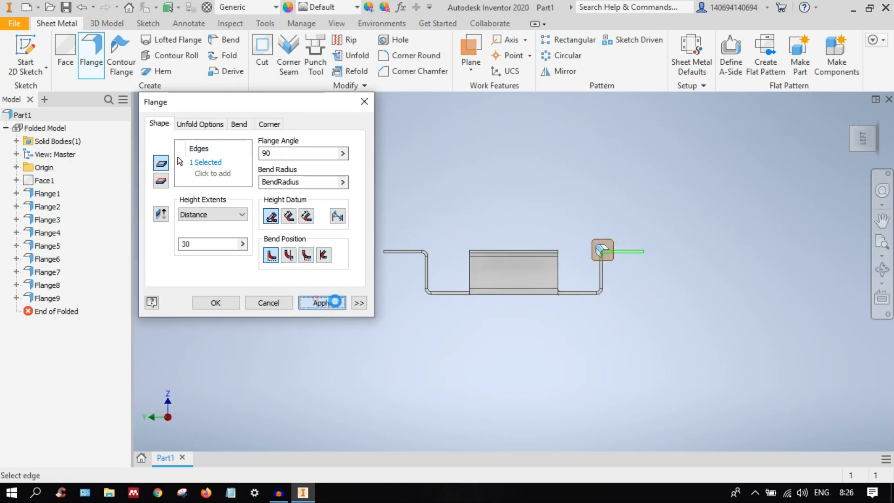
pyautogui.scroll(2, 543, 284)
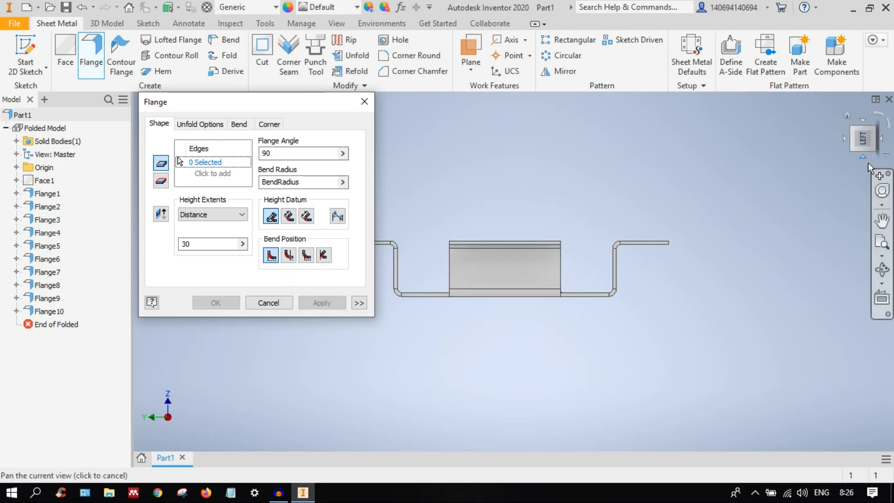
pyautogui.click(865, 158)
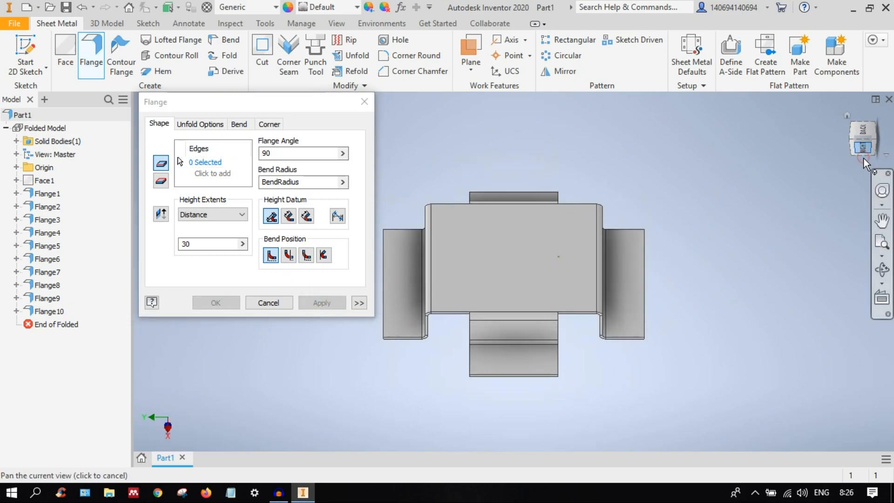
pyautogui.click(851, 128)
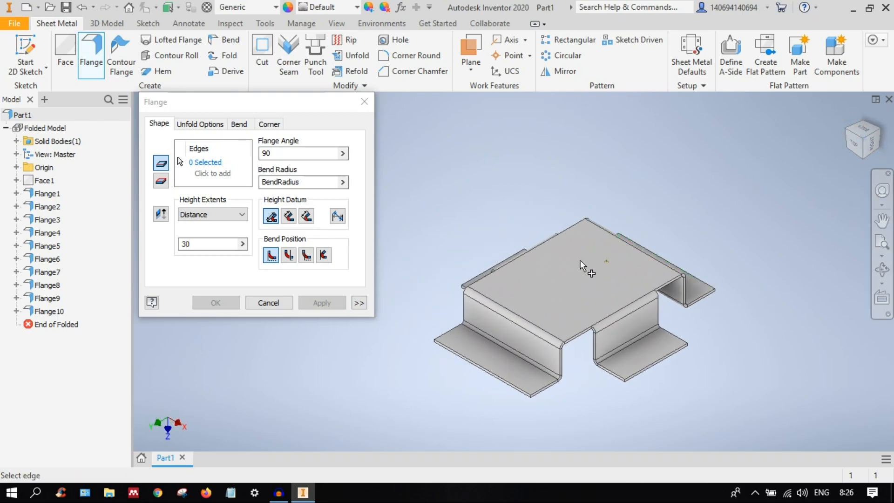
pyautogui.click(267, 303)
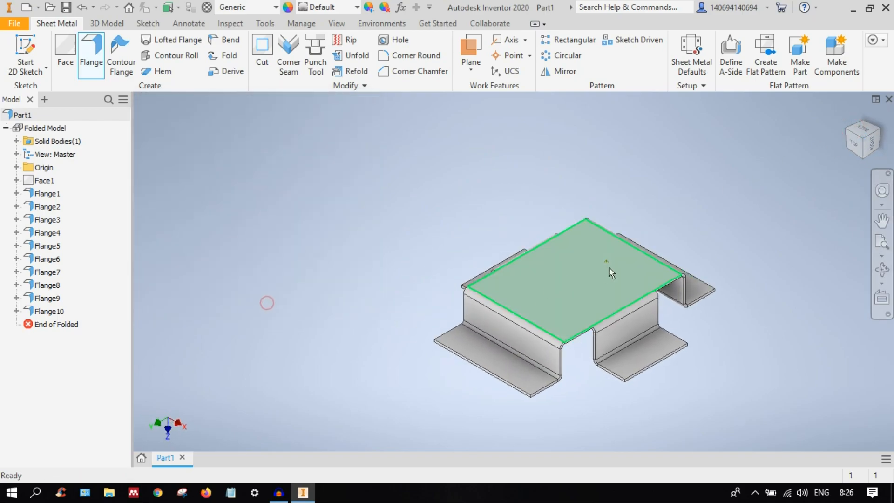
# Step: Create a work plane midway between the two opposite upright flange walls on the plate's short sides
pyautogui.scroll(3, 605, 270)
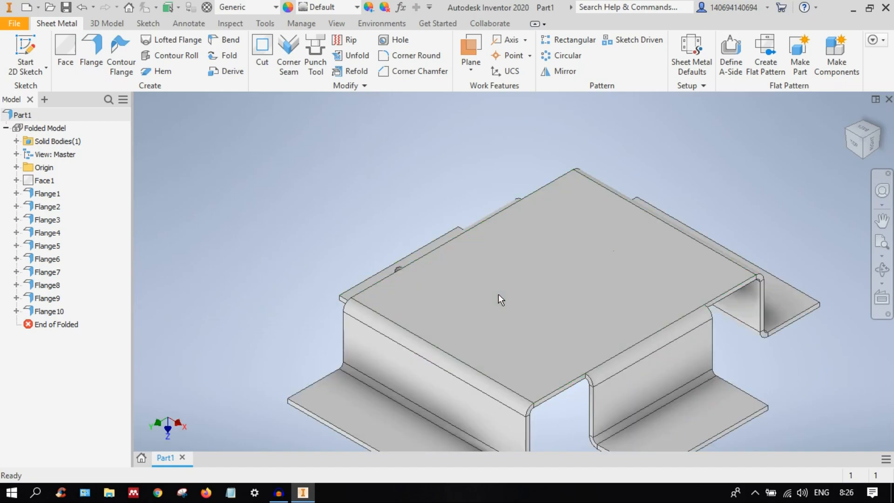
pyautogui.scroll(-3, 498, 294)
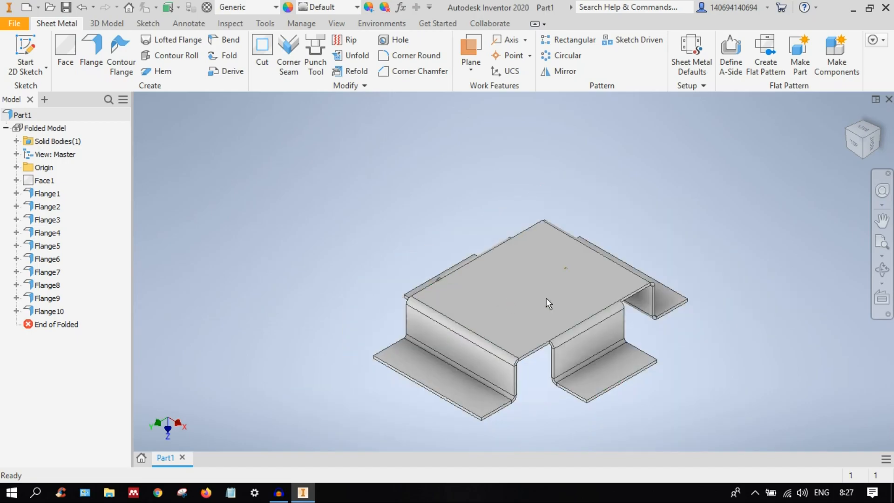
pyautogui.press('F2')
pyautogui.moveTo(590, 257); pyautogui.dragTo(567, 209)
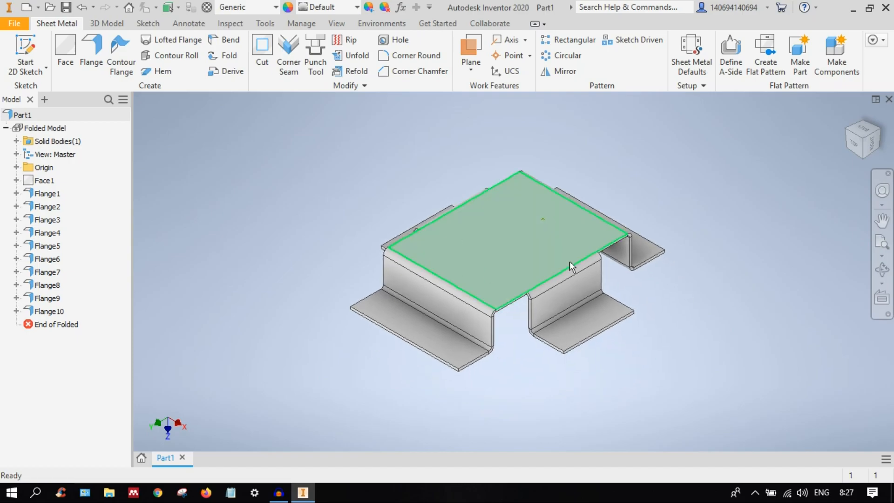
pyautogui.click(854, 150)
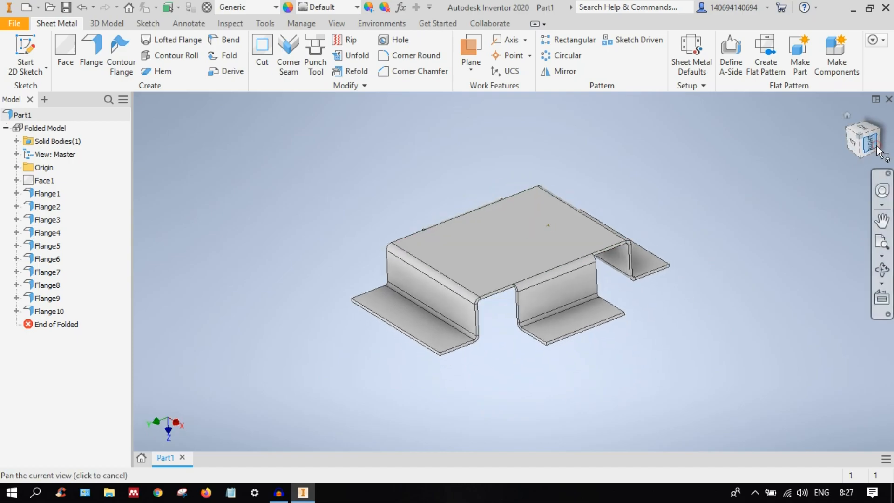
pyautogui.click(872, 133)
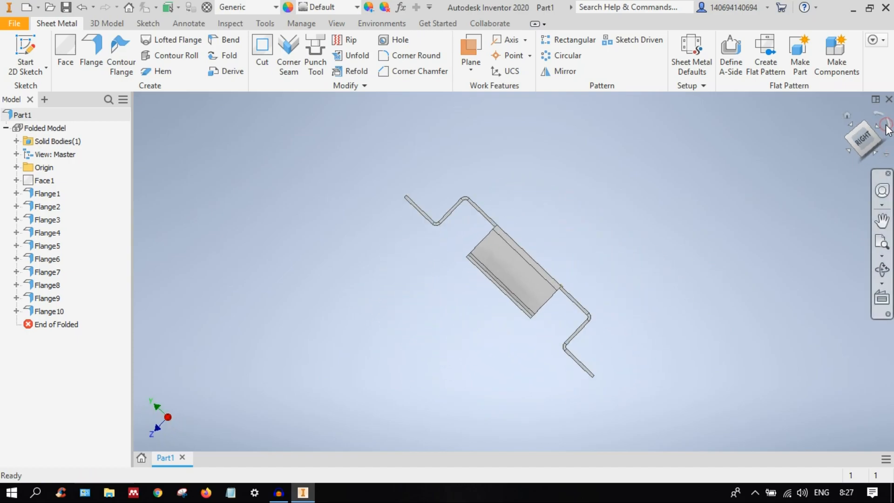
pyautogui.click(873, 130)
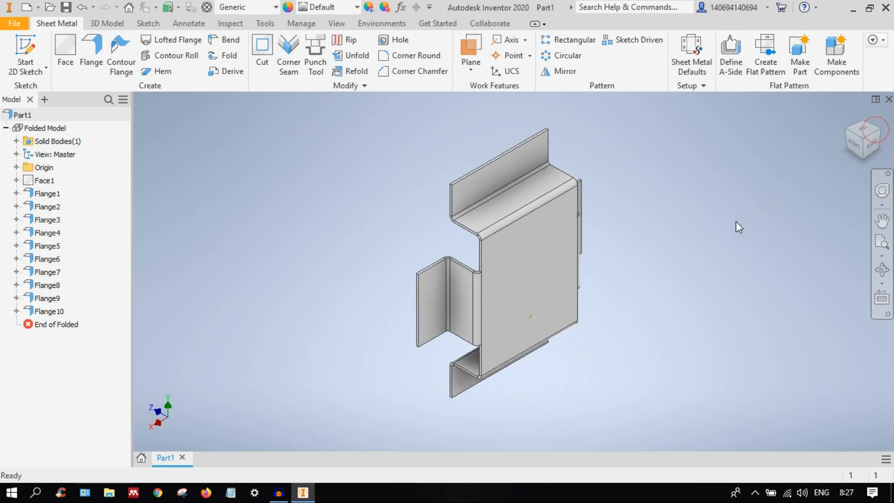
pyautogui.click(471, 68)
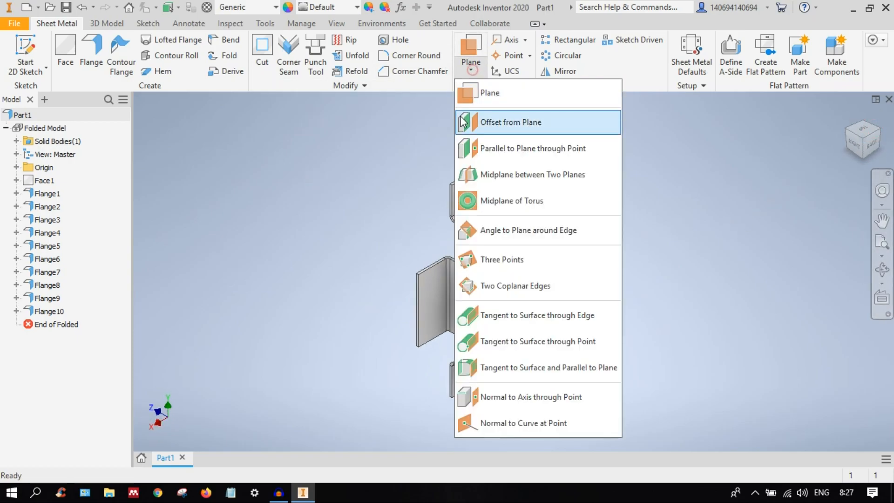
pyautogui.click(506, 174)
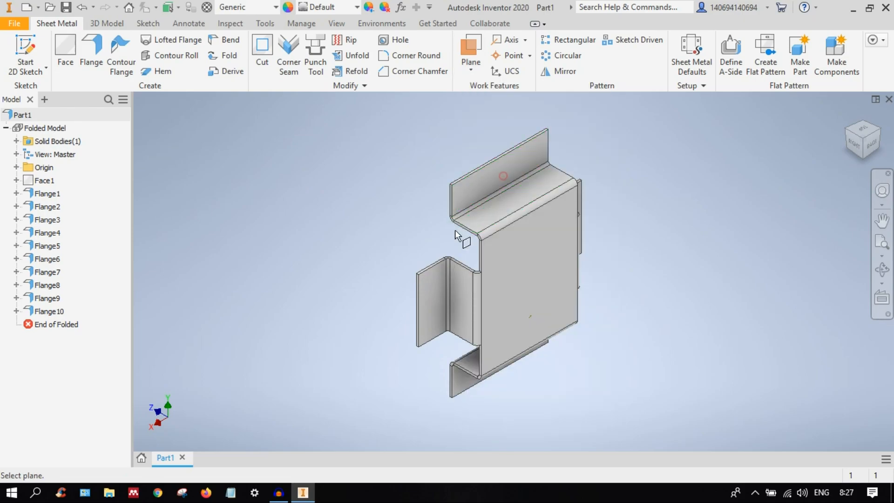
pyautogui.click(451, 292)
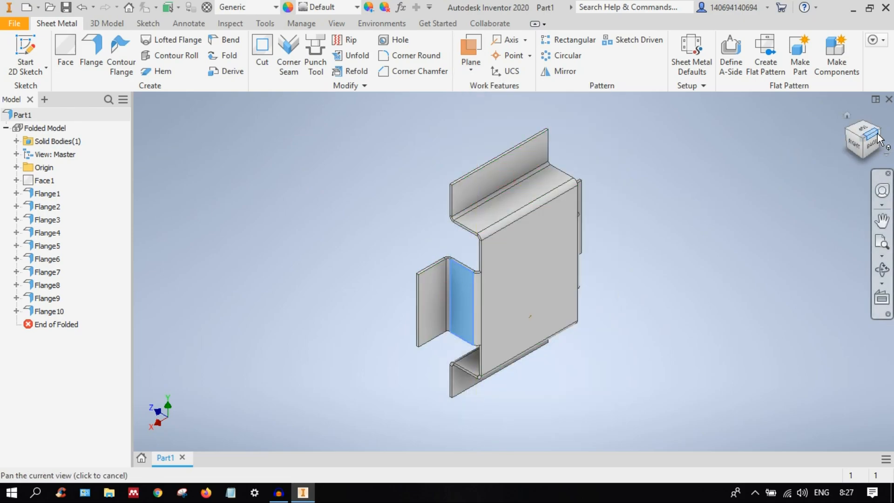
pyautogui.click(847, 146)
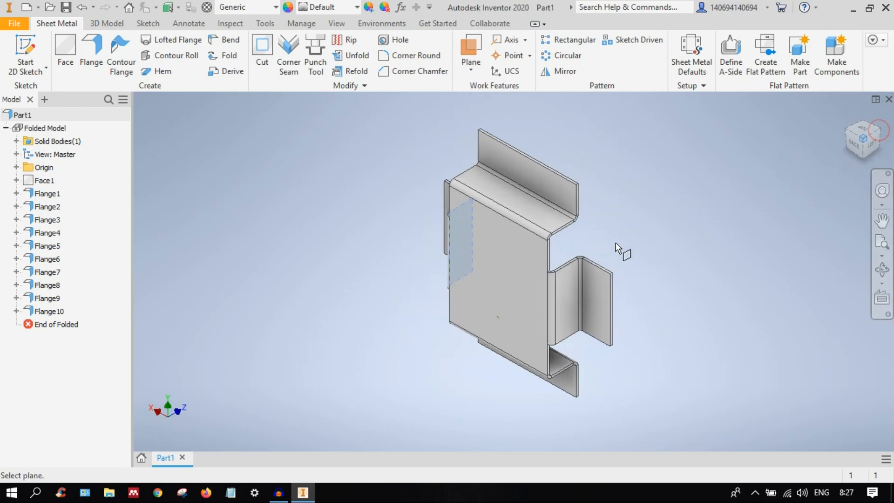
pyautogui.click(561, 292)
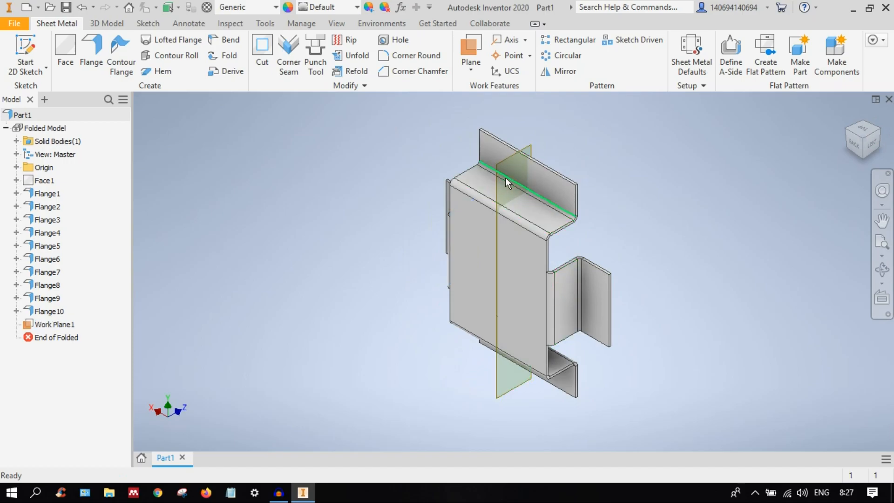
# Step: Start a 2D sketch on the midplane work plane and slice the part's graphics at the sketch plane
pyautogui.click(496, 161)
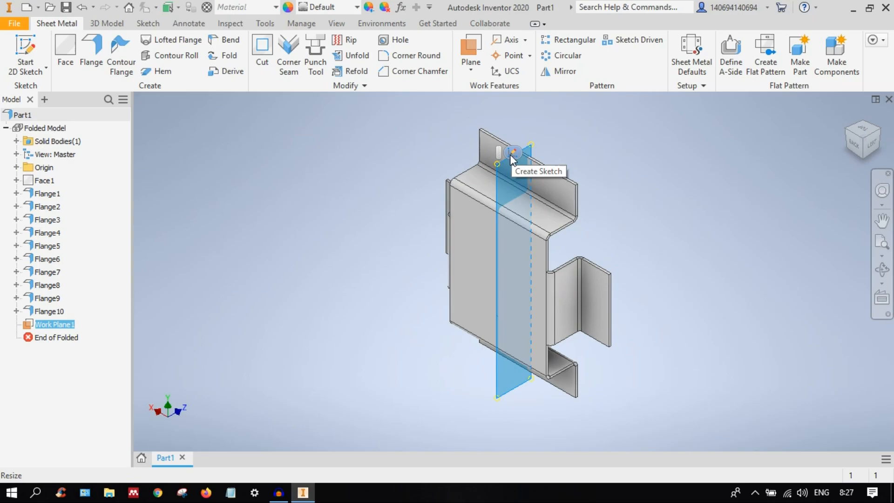
pyautogui.click(512, 152)
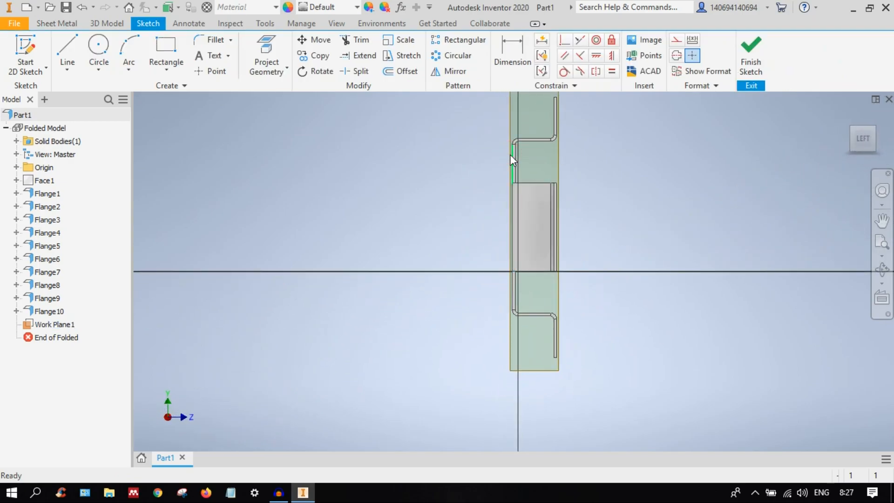
pyautogui.press('F7')
pyautogui.scroll(3, 510, 154)
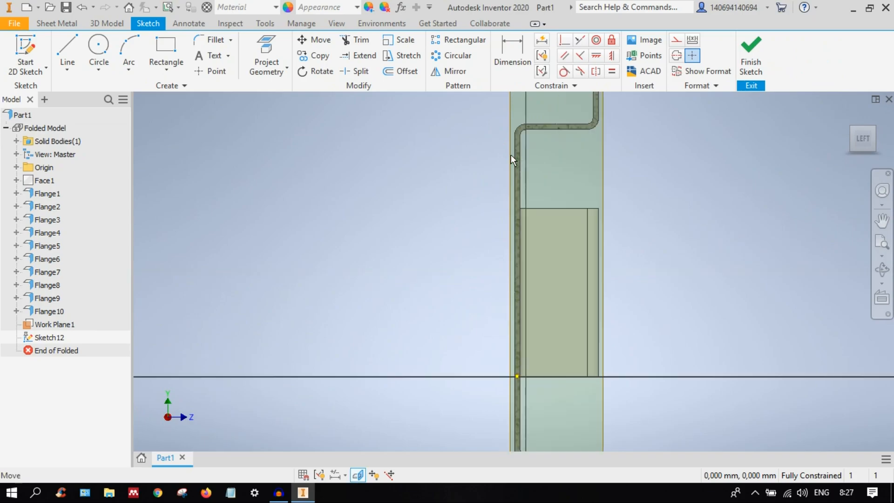
# Step: Examine the sliced cross-section of the plate, its bends and the short-side flange in the sketch view
pyautogui.scroll(2, 562, 306)
pyautogui.scroll(-2, 561, 306)
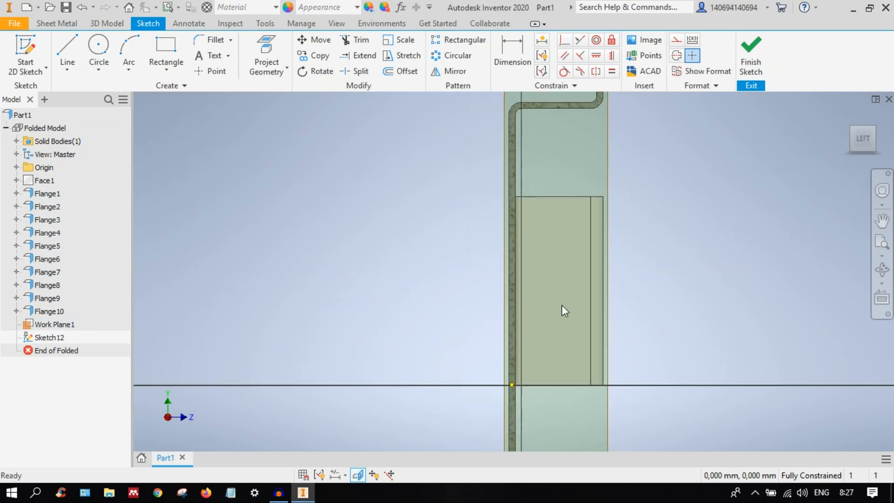
pyautogui.scroll(-2, 569, 300)
pyautogui.scroll(2, 573, 266)
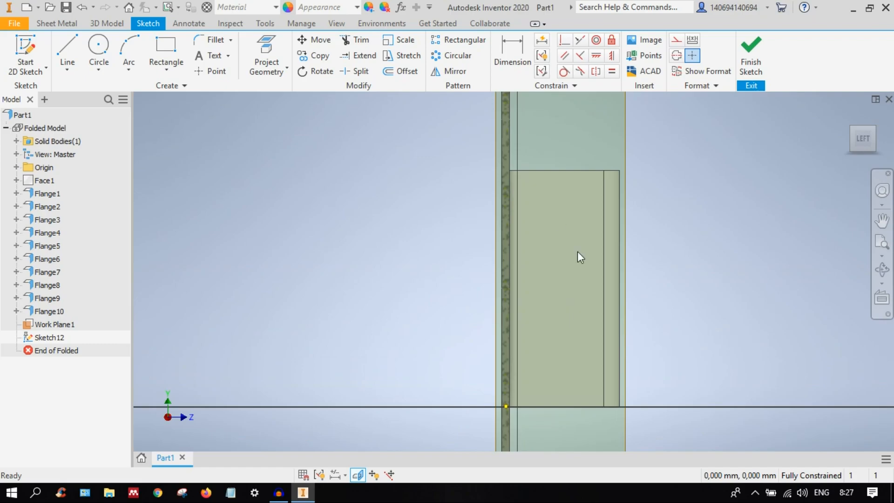
pyautogui.click(850, 127)
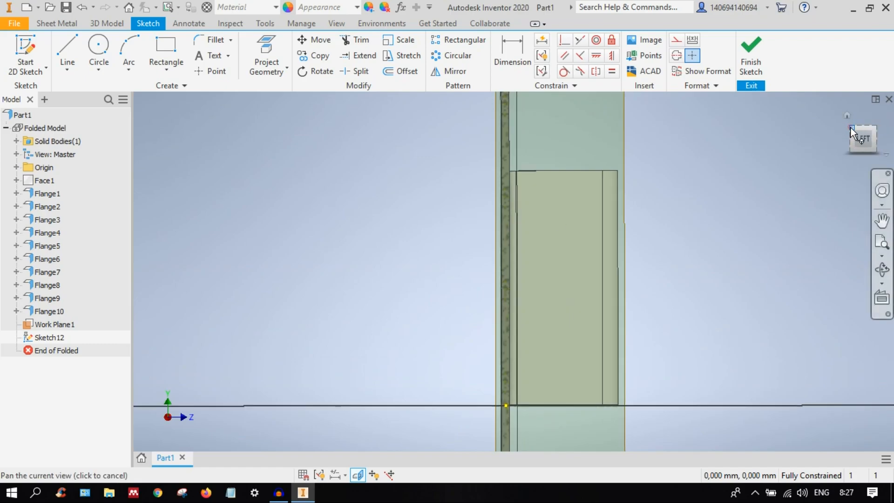
pyautogui.click(869, 143)
pyautogui.scroll(4, 486, 218)
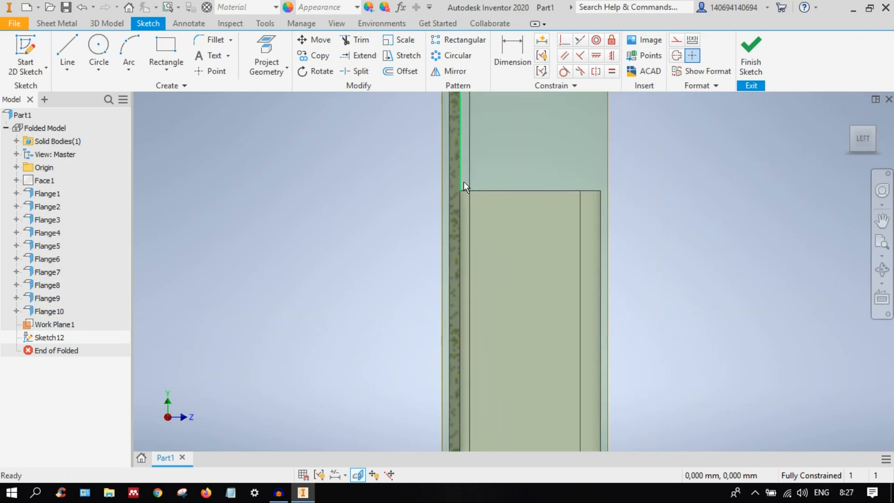
pyautogui.scroll(-3, 484, 233)
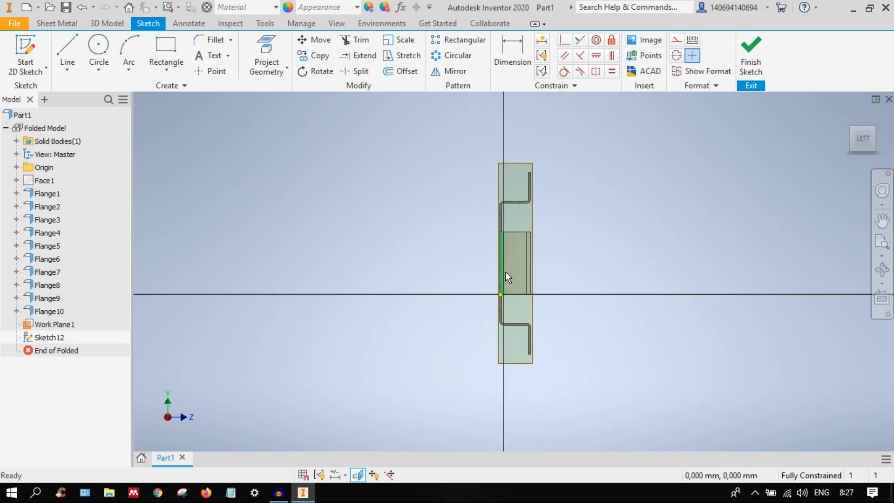
pyautogui.scroll(3, 505, 246)
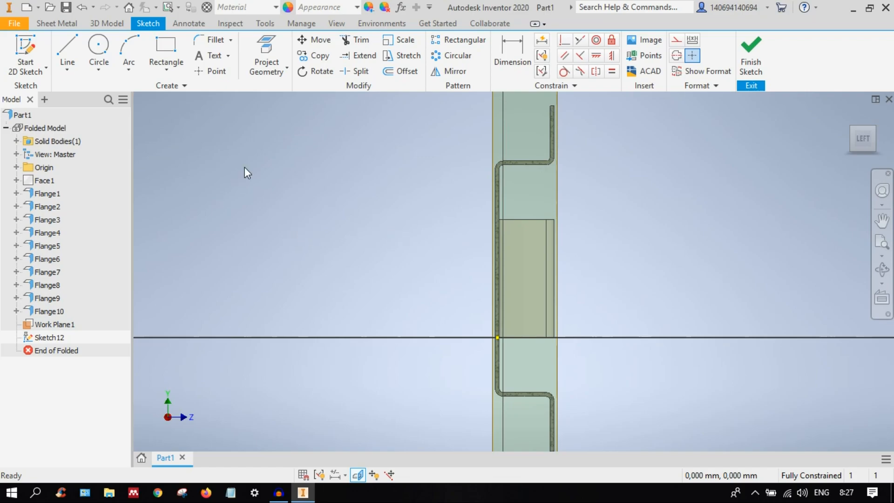
# Step: Project the outer bend arcs and adjoining flange edges at the upper and lower ends of the sliced section into the sketch
pyautogui.click(266, 56)
pyautogui.scroll(4, 515, 166)
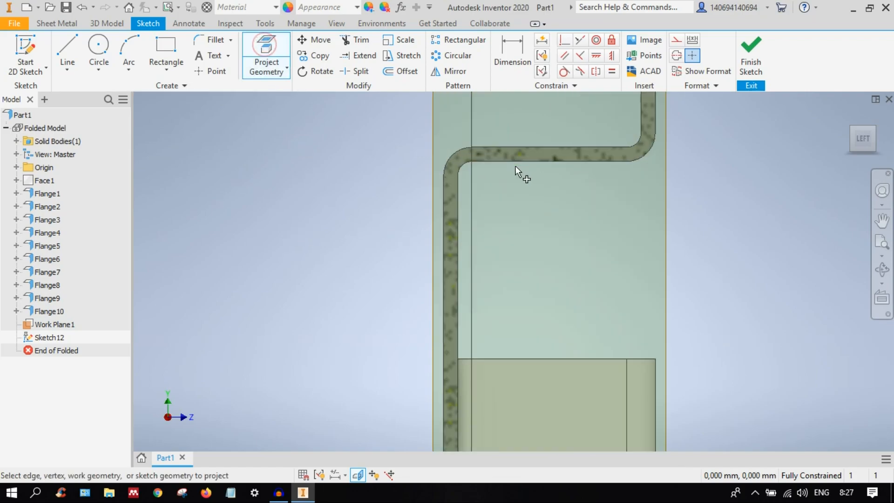
pyautogui.click(496, 147)
pyautogui.scroll(-5, 534, 370)
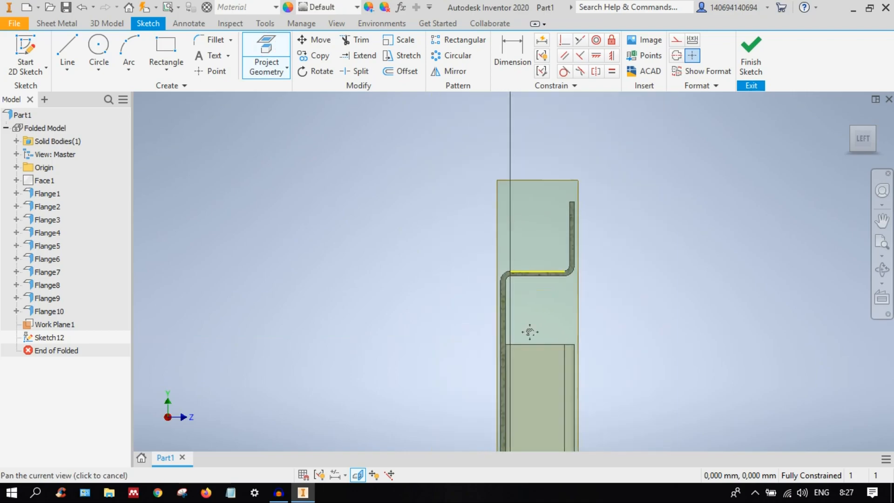
pyautogui.moveTo(530, 332); pyautogui.dragTo(507, 135, button='middle')
pyautogui.scroll(3, 499, 391)
pyautogui.click(525, 387)
pyautogui.click(473, 384)
pyautogui.moveTo(482, 215); pyautogui.dragTo(504, 431, button='middle')
pyautogui.scroll(-2, 481, 252)
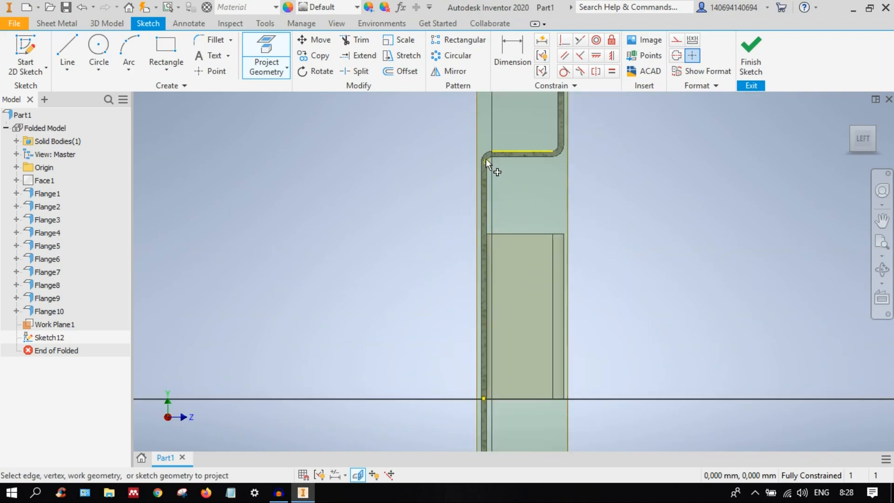
pyautogui.click(485, 152)
pyautogui.click(67, 48)
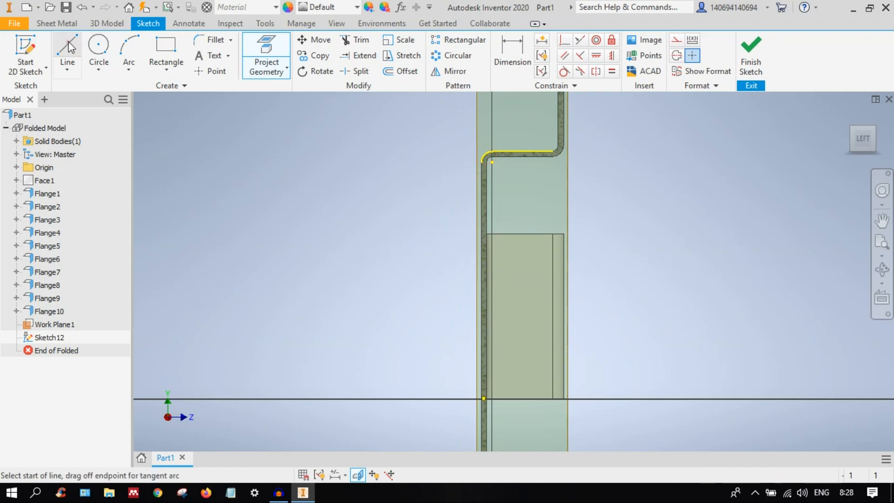
pyautogui.scroll(2, 479, 156)
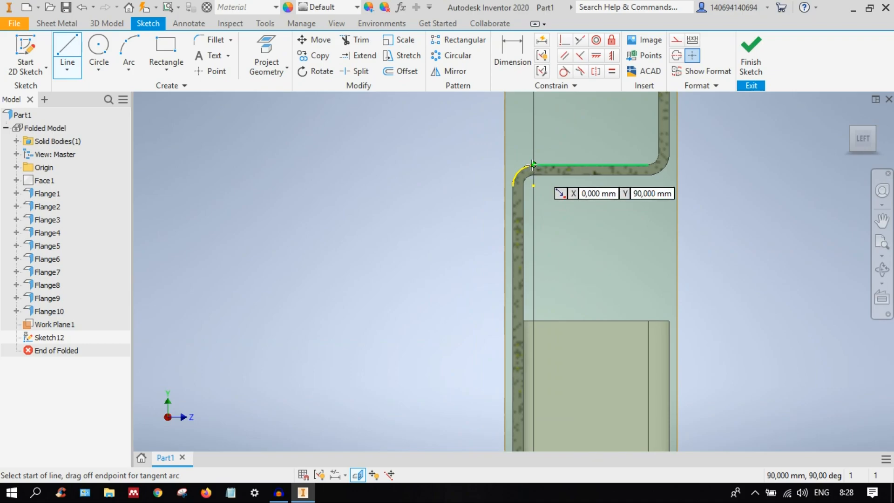
pyautogui.click(511, 185)
pyautogui.scroll(-4, 583, 140)
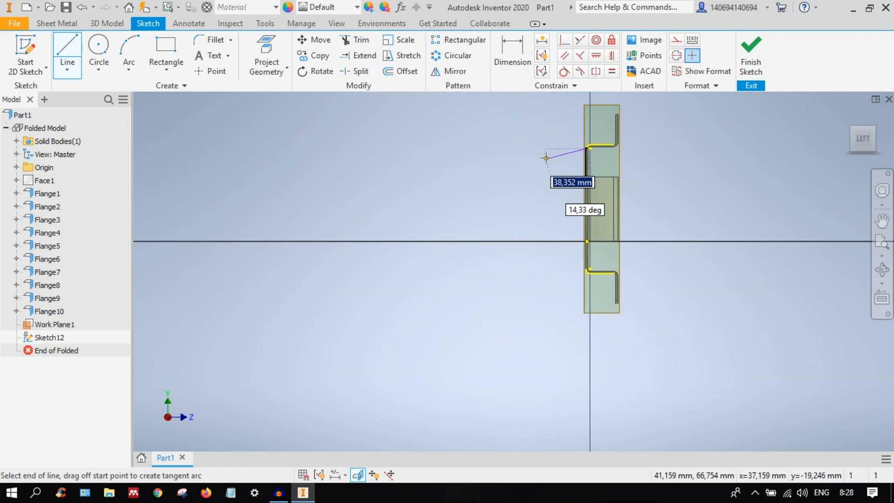
pyautogui.press('Escape')
# Step: Project the plate's outer edge and draw a 75 mm horizontal line outward from its midpoint
pyautogui.scroll(3, 573, 179)
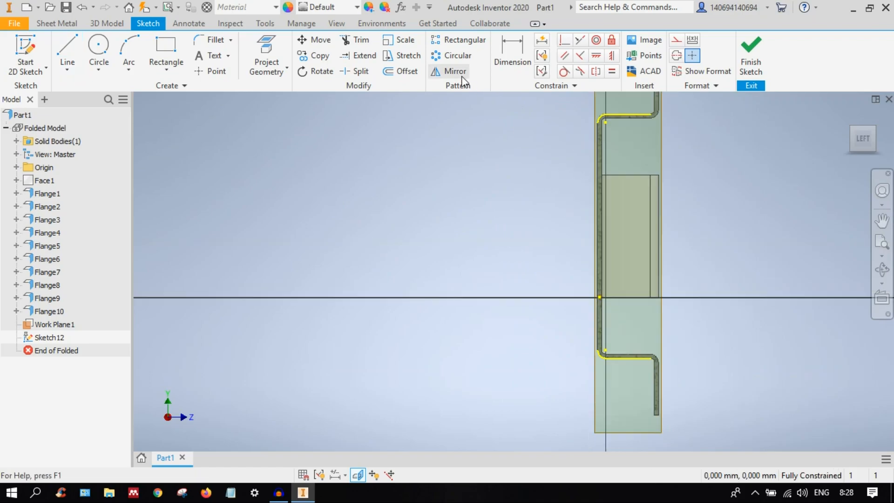
pyautogui.click(259, 47)
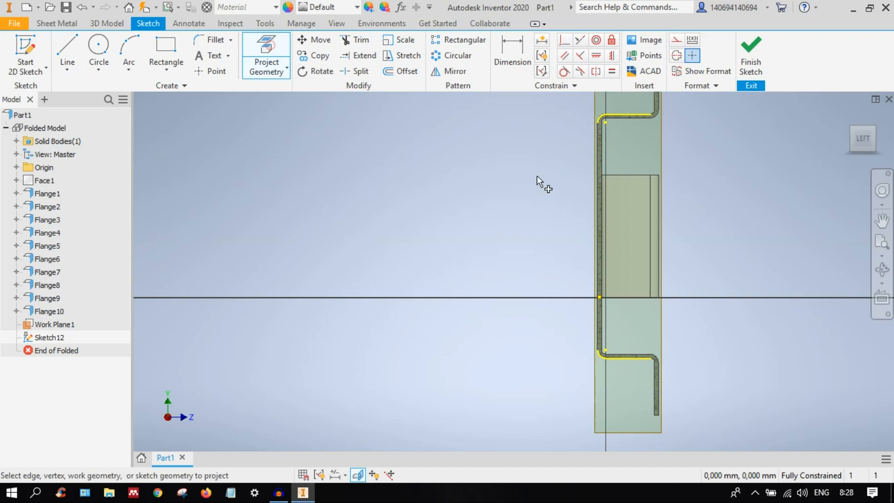
pyautogui.click(597, 223)
pyautogui.click(68, 52)
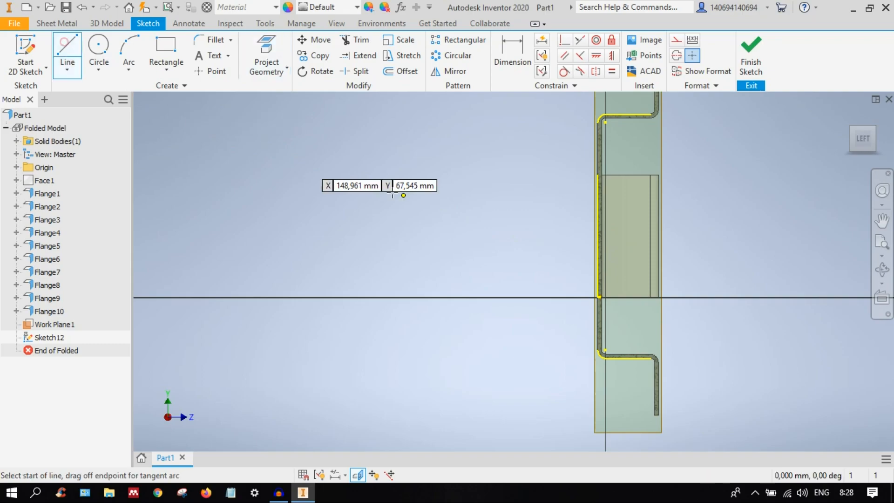
pyautogui.click(598, 236)
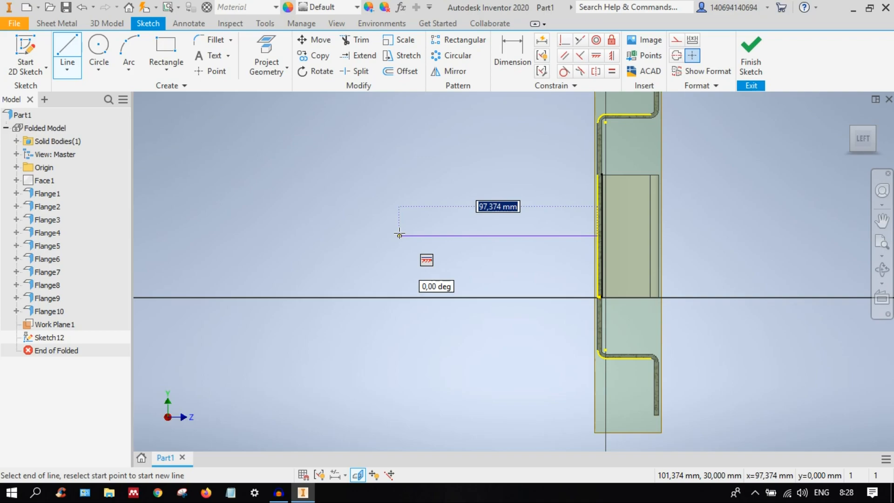
pyautogui.write('75')
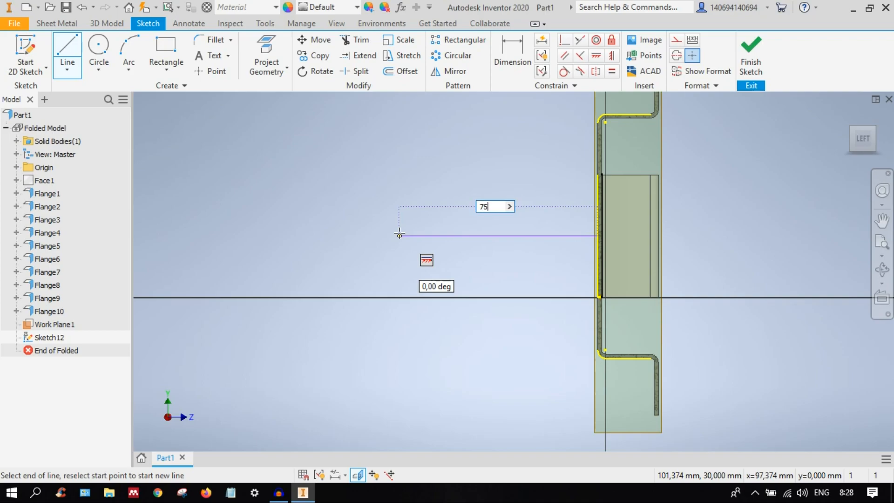
pyautogui.press('Return')
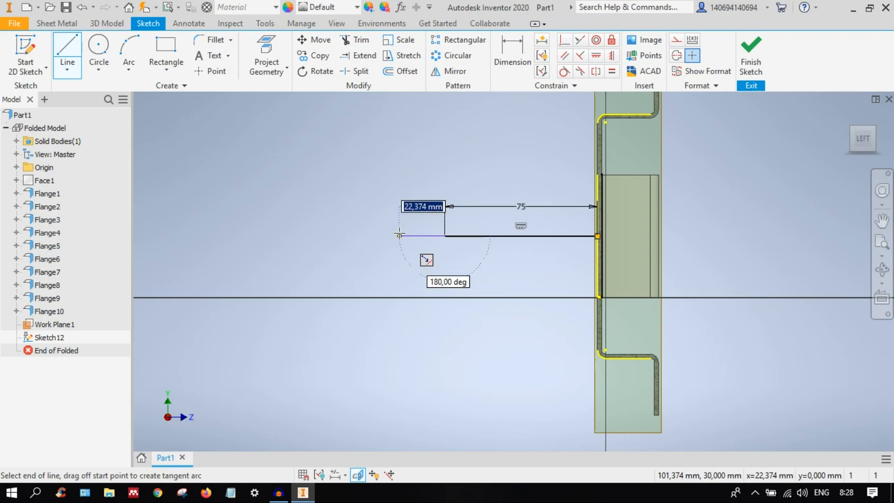
pyautogui.press('Escape')
# Step: Convert the 75 mm horizontal line to construction geometry
pyautogui.click(531, 238)
pyautogui.rightClick(530, 237)
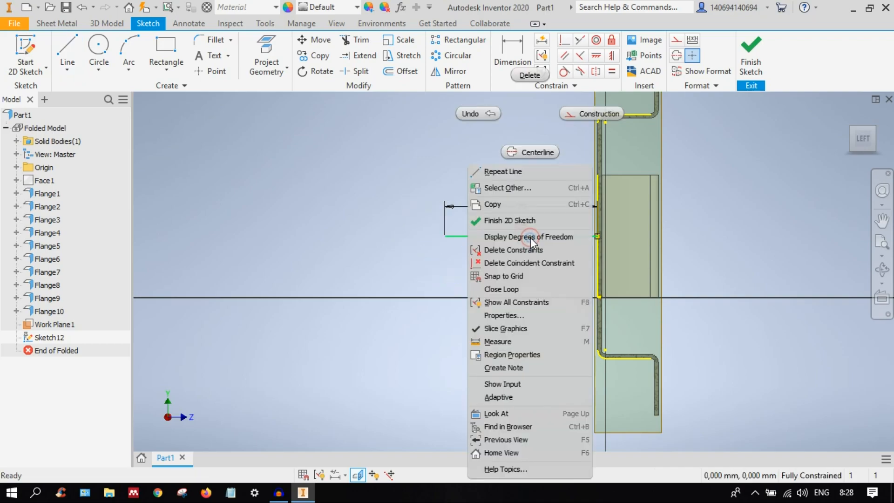
pyautogui.click(600, 110)
# Step: Draw two lines from the construction line's outer end to the plate-side ends of the upper and lower projected bend arcs
pyautogui.moveTo(563, 121); pyautogui.dragTo(468, 181, button='middle')
pyautogui.press('l')
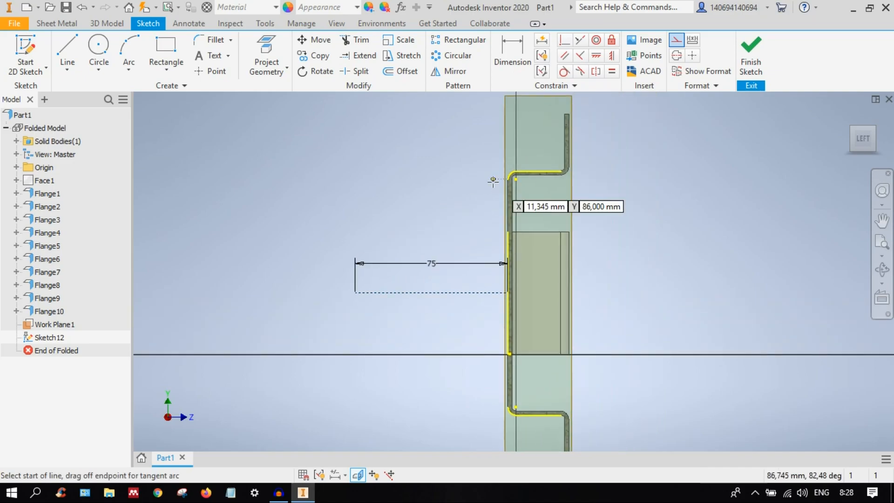
pyautogui.click(357, 292)
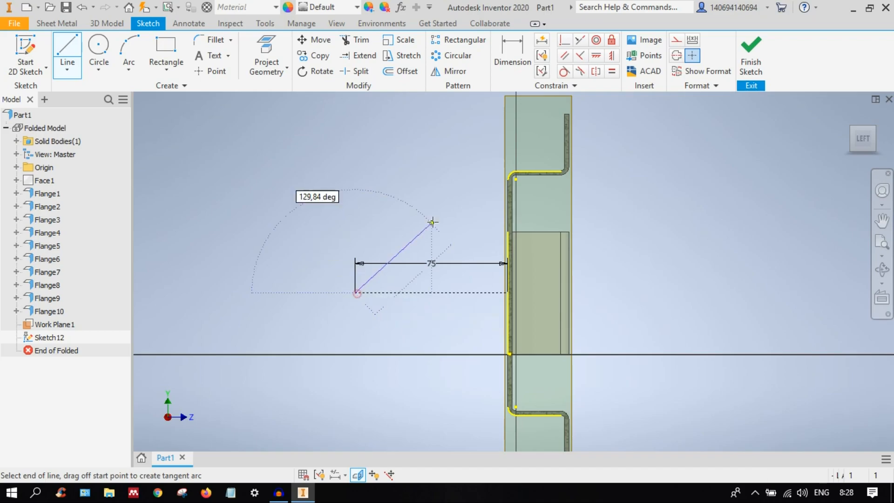
pyautogui.click(507, 180)
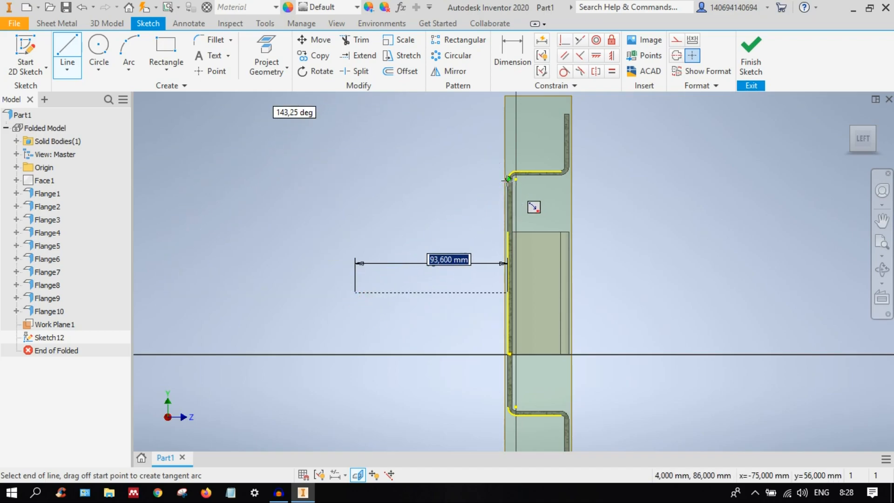
pyautogui.moveTo(398, 267); pyautogui.dragTo(474, 211, button='middle')
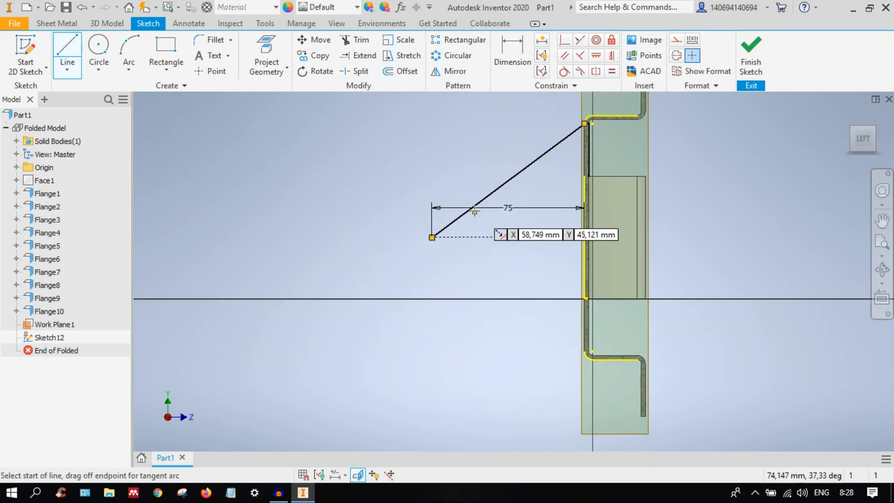
pyautogui.click(432, 238)
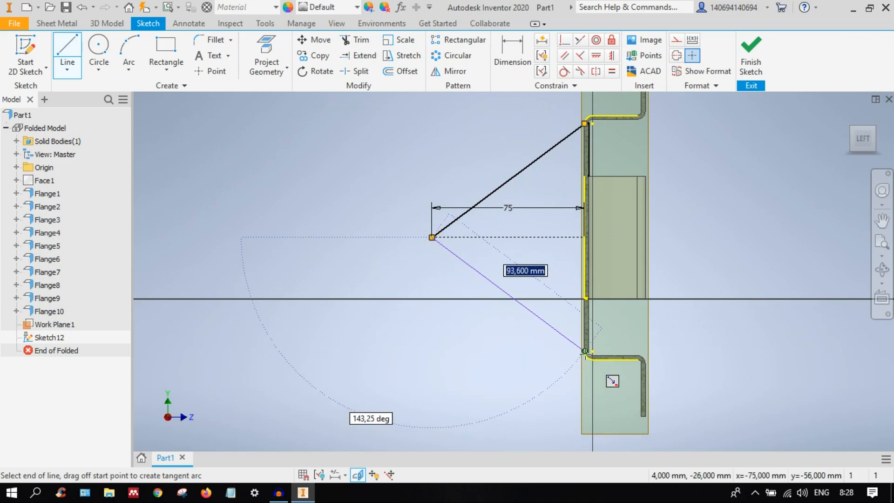
pyautogui.click(586, 356)
pyautogui.rightClick(456, 287)
pyautogui.click(461, 286)
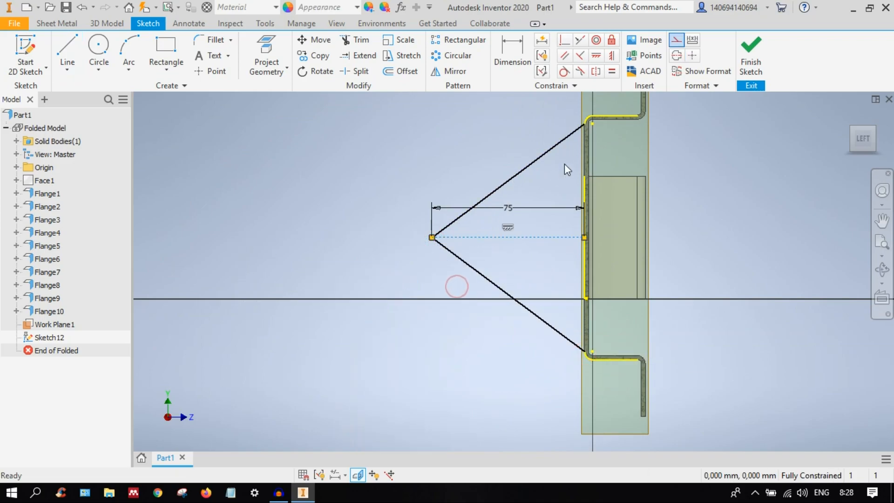
pyautogui.moveTo(565, 163); pyautogui.dragTo(479, 167, button='middle')
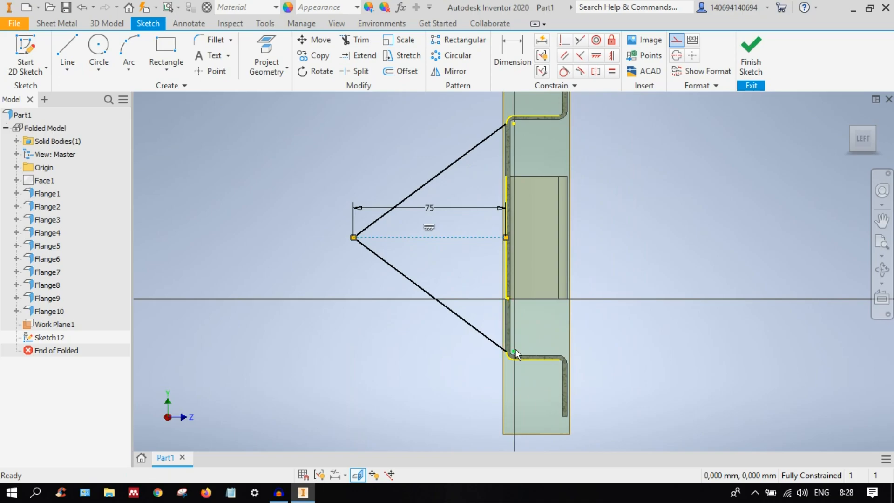
# Step: Delete the projected bend arc and flange edge at the lower end of the section
pyautogui.scroll(4, 517, 359)
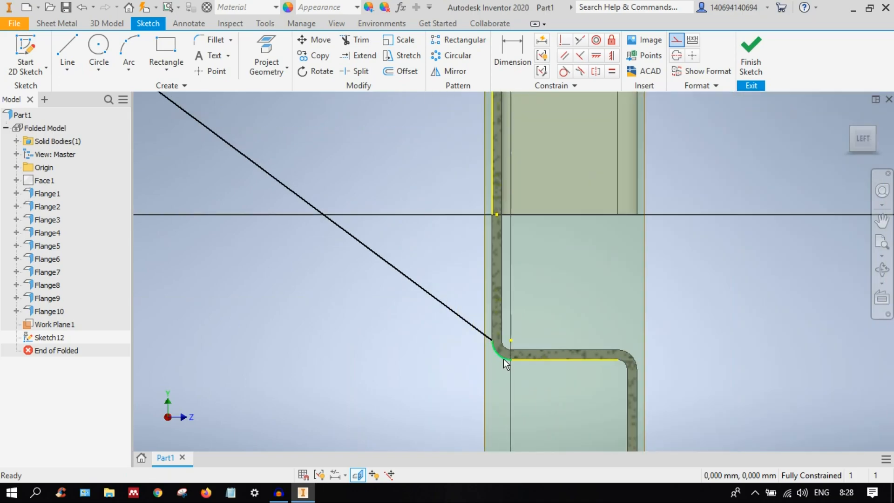
pyautogui.rightClick(503, 359)
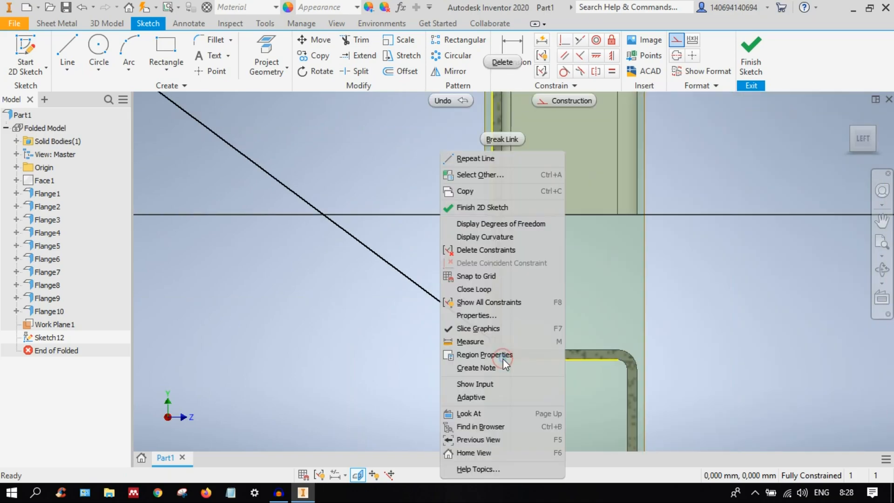
pyautogui.click(553, 118)
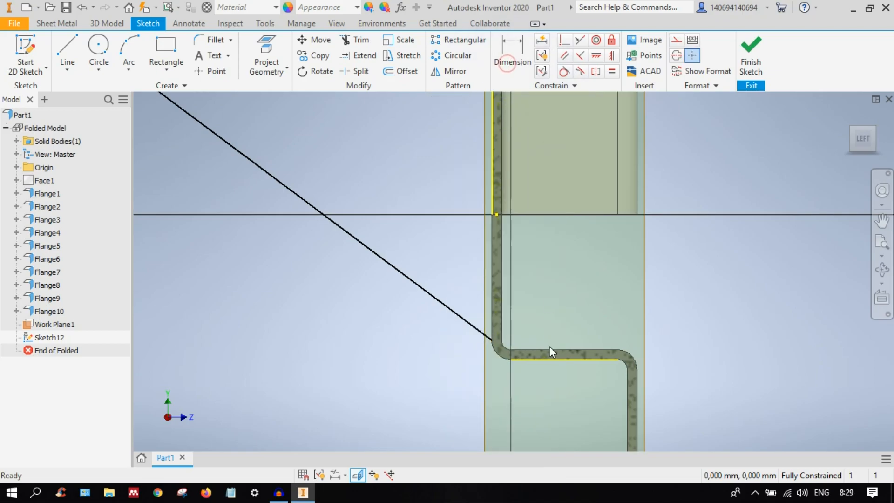
pyautogui.rightClick(551, 366)
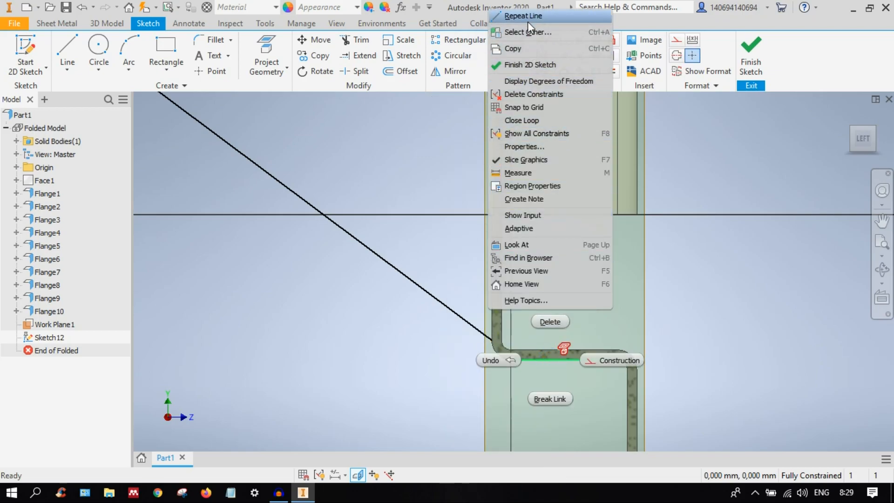
pyautogui.click(546, 319)
pyautogui.moveTo(549, 261); pyautogui.dragTo(564, 380, button='middle')
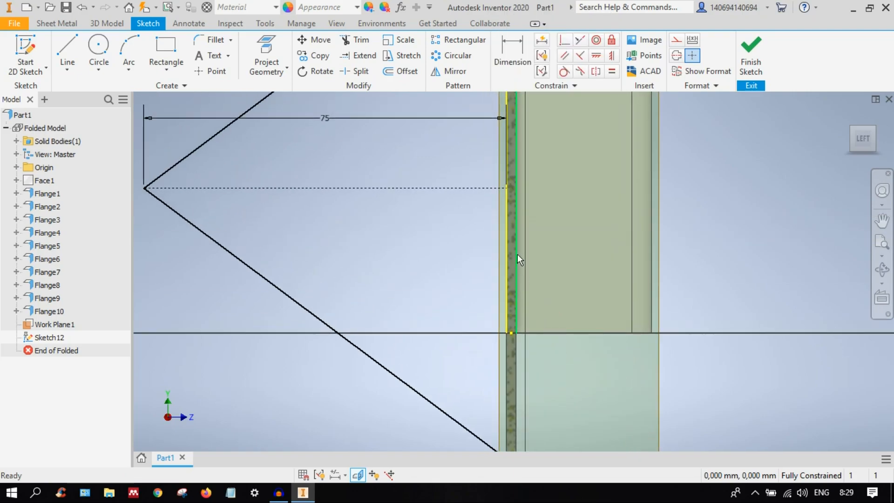
# Step: Delete the projected bend arc and flange edge at the upper end of the section
pyautogui.press('l')
pyautogui.moveTo(507, 170); pyautogui.dragTo(505, 348, button='middle')
pyautogui.scroll(-5, 493, 216)
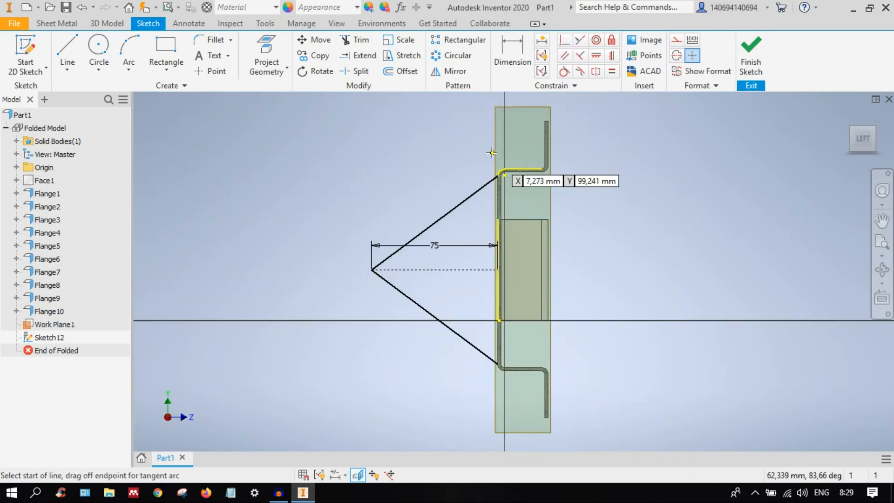
pyautogui.scroll(3, 492, 152)
pyautogui.press('Escape')
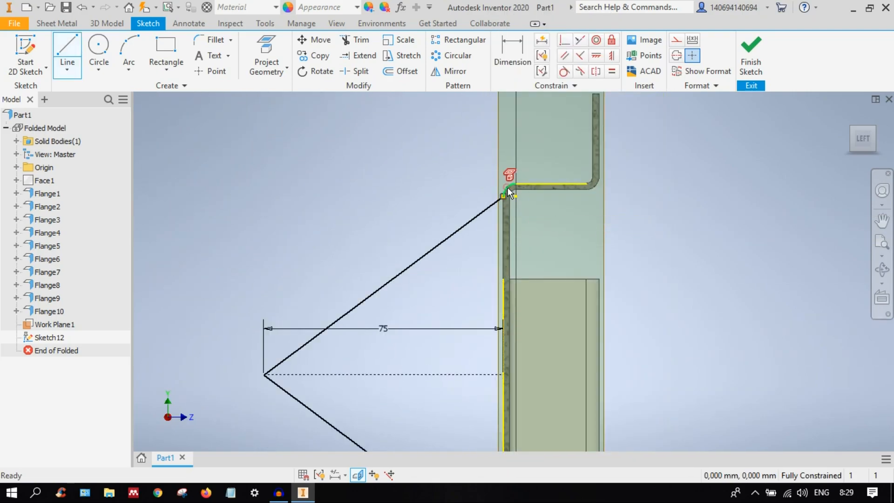
pyautogui.rightClick(507, 187)
pyautogui.click(503, 134)
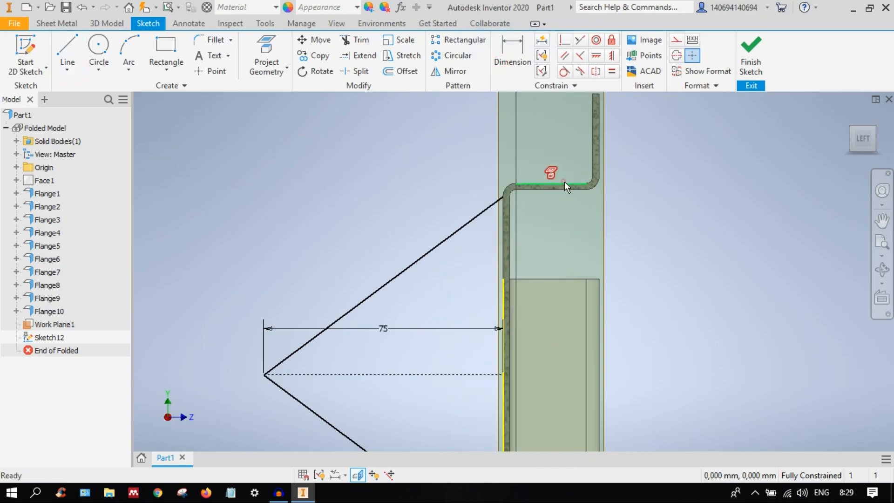
pyautogui.rightClick(564, 181)
pyautogui.click(557, 82)
pyautogui.scroll(-5, 569, 192)
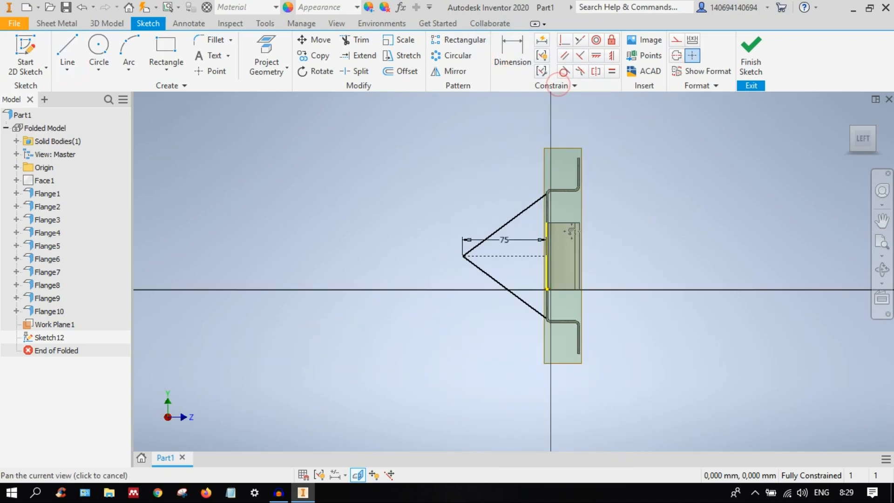
# Step: Finish the midplane sketch and reopen it for editing
pyautogui.moveTo(571, 232); pyautogui.dragTo(644, 218)
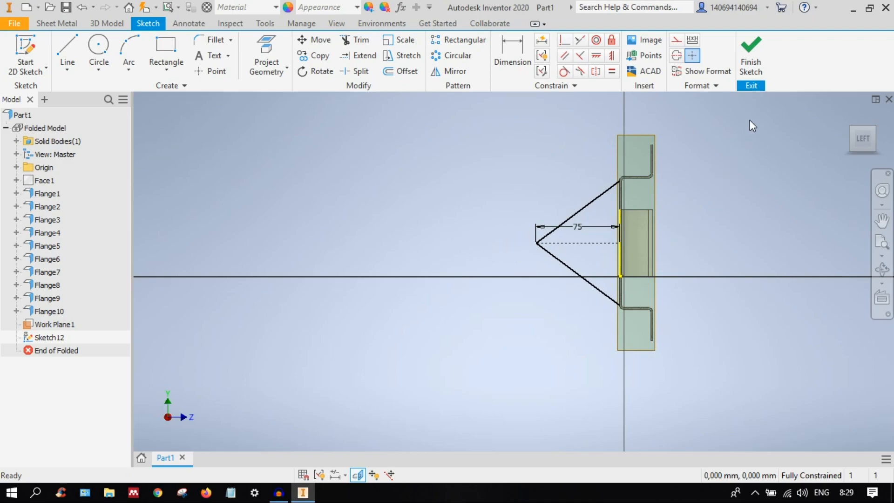
pyautogui.click(755, 69)
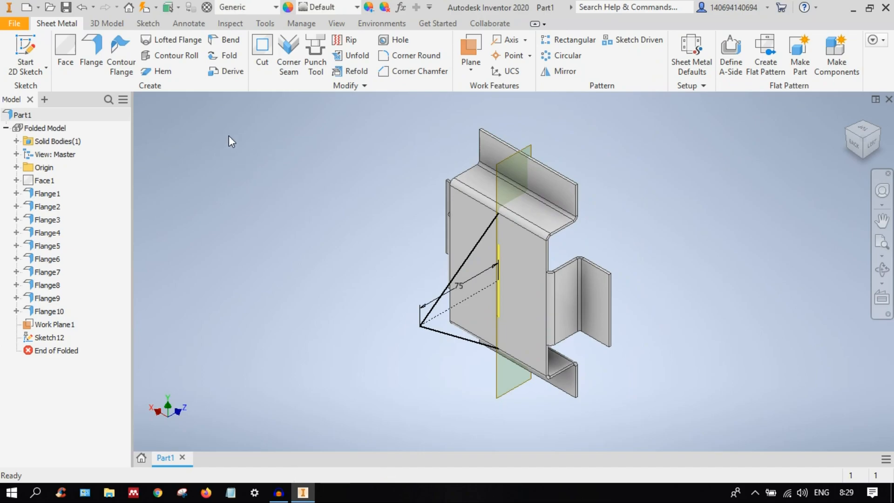
pyautogui.rightClick(60, 337)
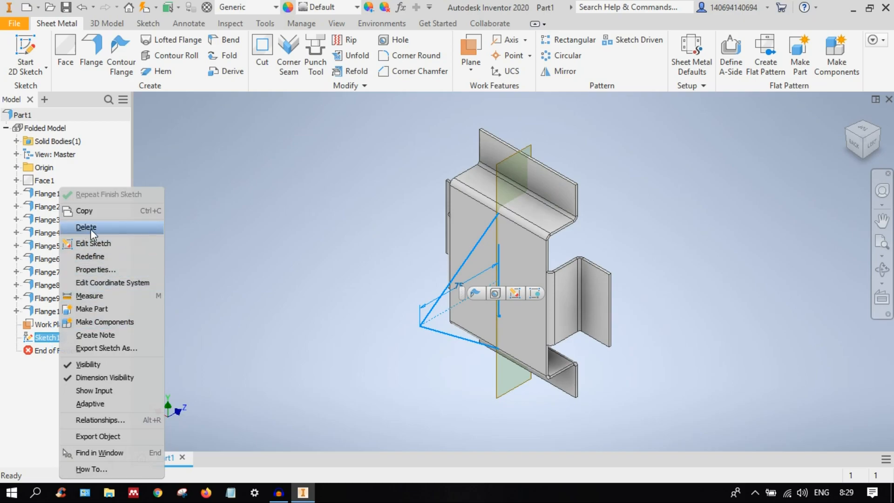
pyautogui.click(104, 242)
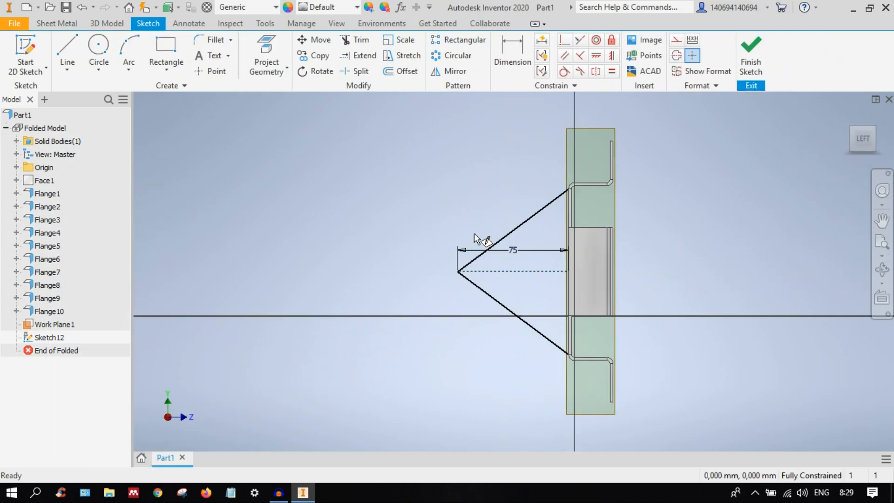
# Step: Close the triangular profile with a vertical line along the plate between its upper and lower corners, and finish the sketch
pyautogui.scroll(-3, 523, 246)
pyautogui.press('l')
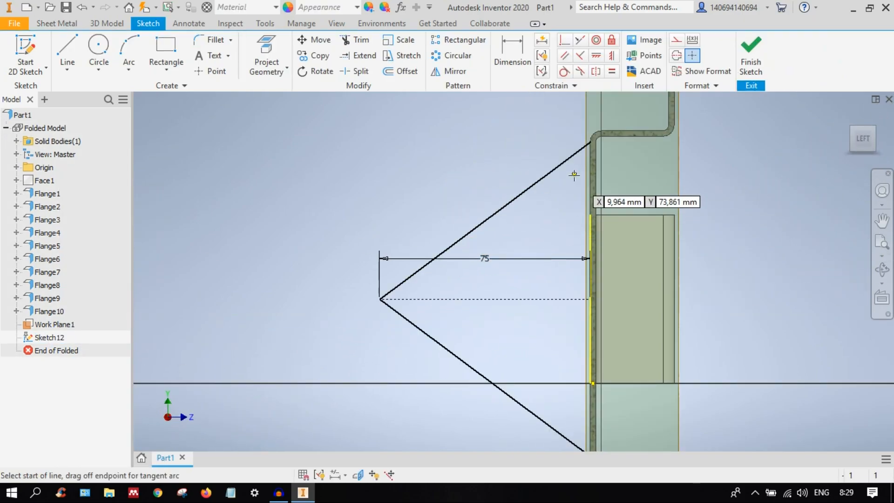
pyautogui.click(590, 142)
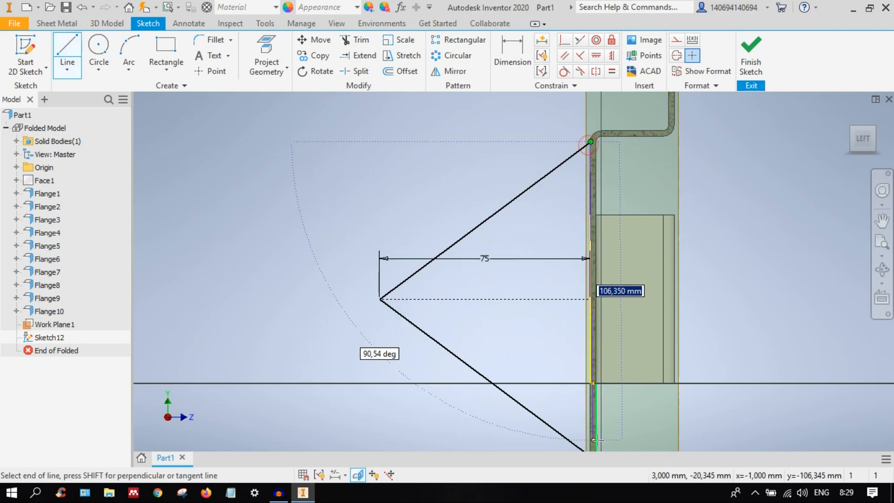
pyautogui.moveTo(591, 442); pyautogui.dragTo(565, 298, button='middle')
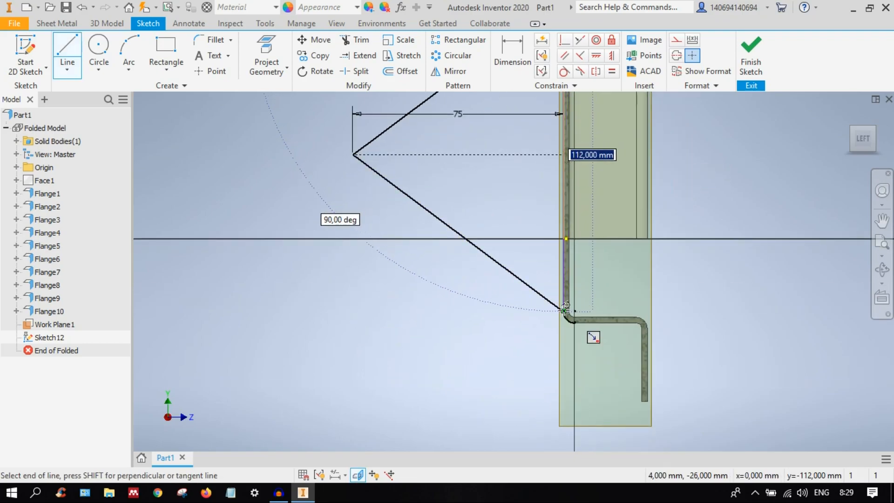
pyautogui.click(565, 307)
pyautogui.rightClick(712, 270)
pyautogui.click(754, 273)
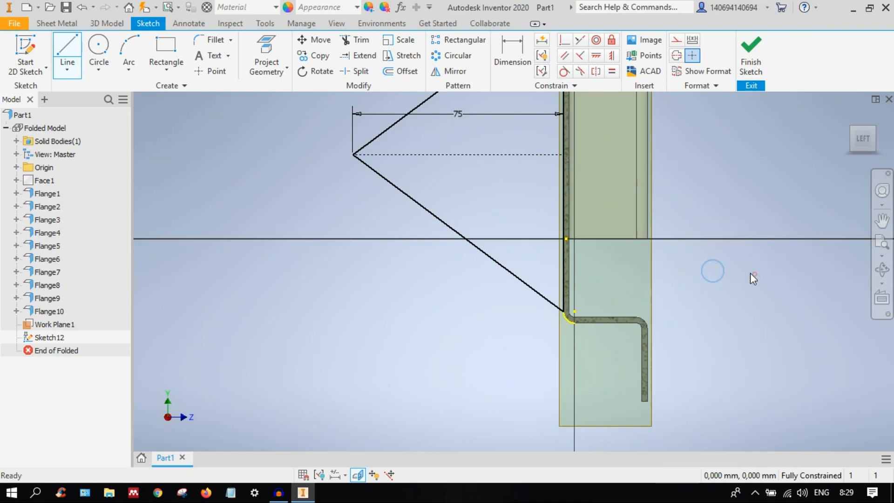
pyautogui.scroll(-3, 572, 270)
pyautogui.moveTo(512, 259); pyautogui.dragTo(458, 340, button='middle')
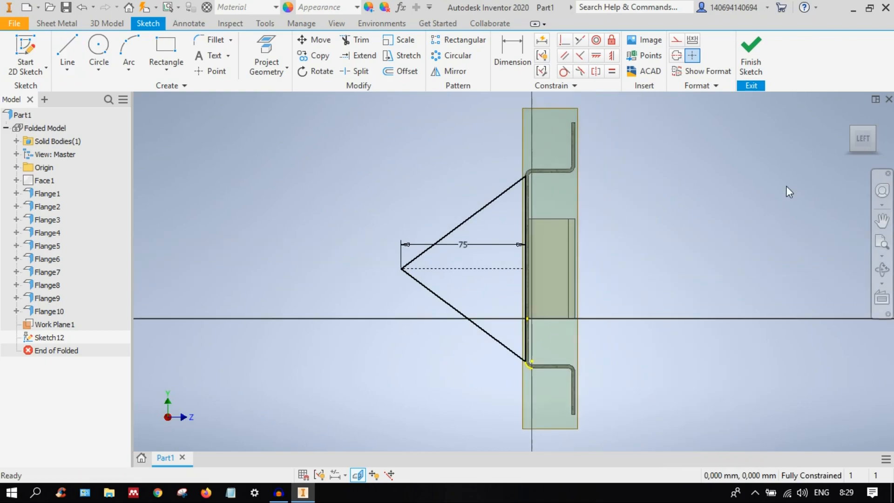
pyautogui.click(750, 51)
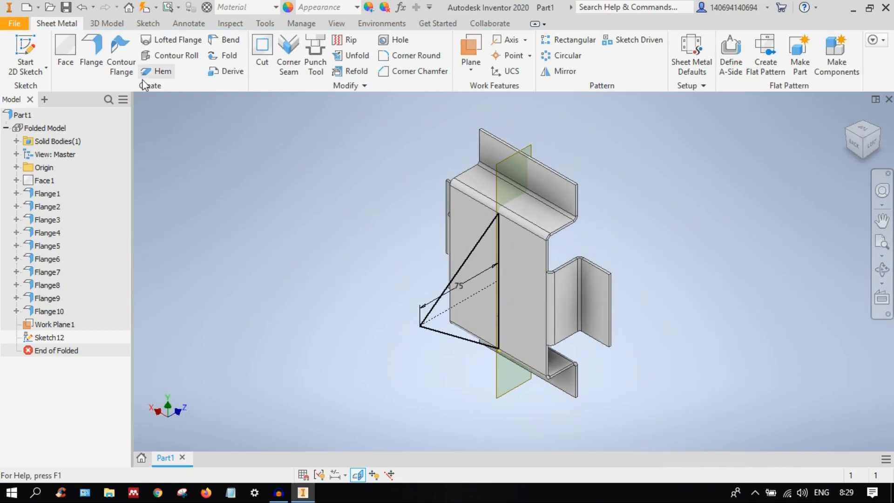
# Step: Create a sheet metal face from the triangular profile with its thickness offset to both sides of the sketch plane
pyautogui.click(65, 52)
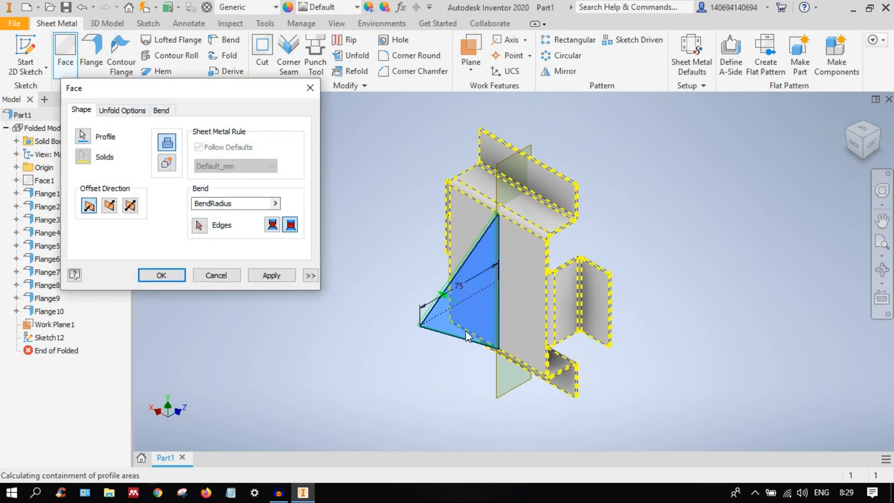
pyautogui.scroll(3, 465, 336)
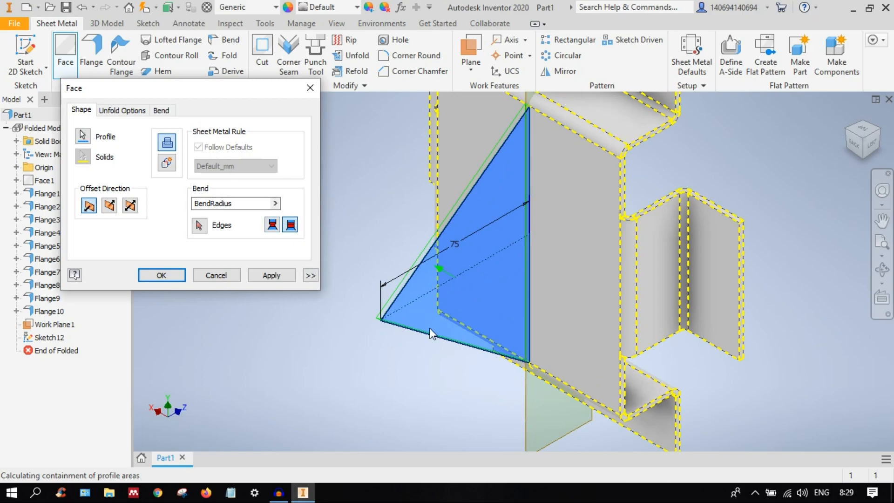
pyautogui.click(130, 205)
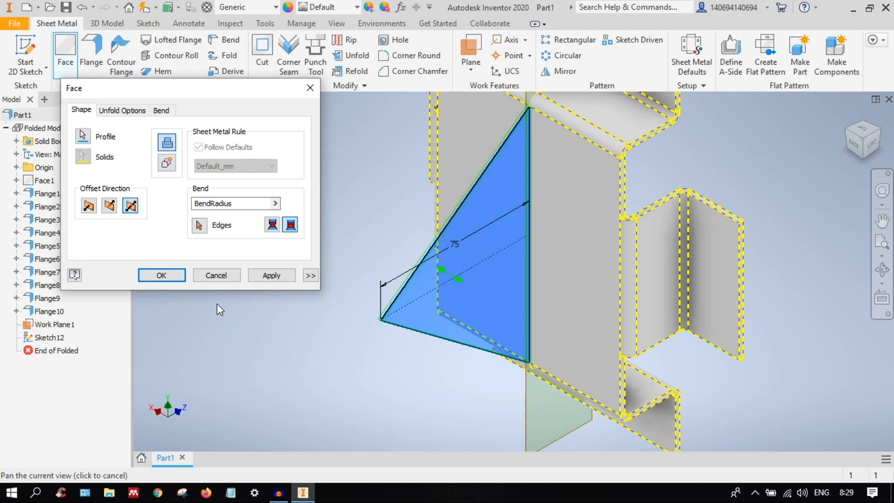
pyautogui.click(284, 278)
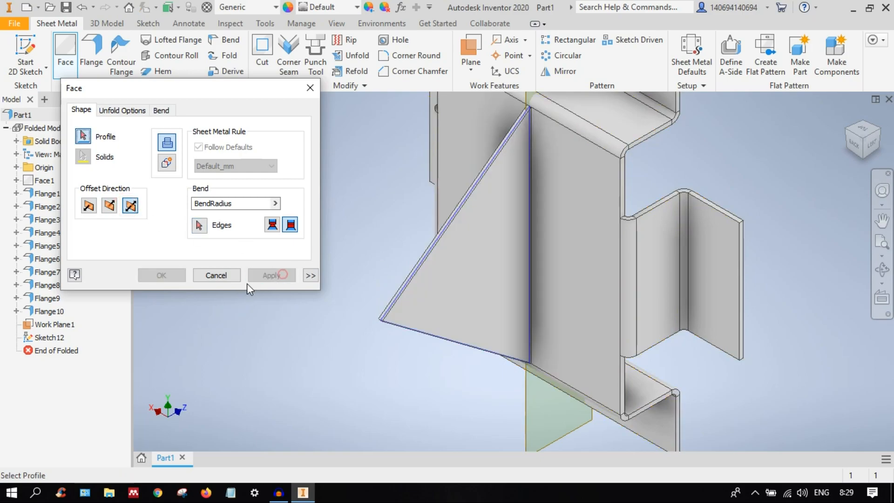
pyautogui.click(223, 276)
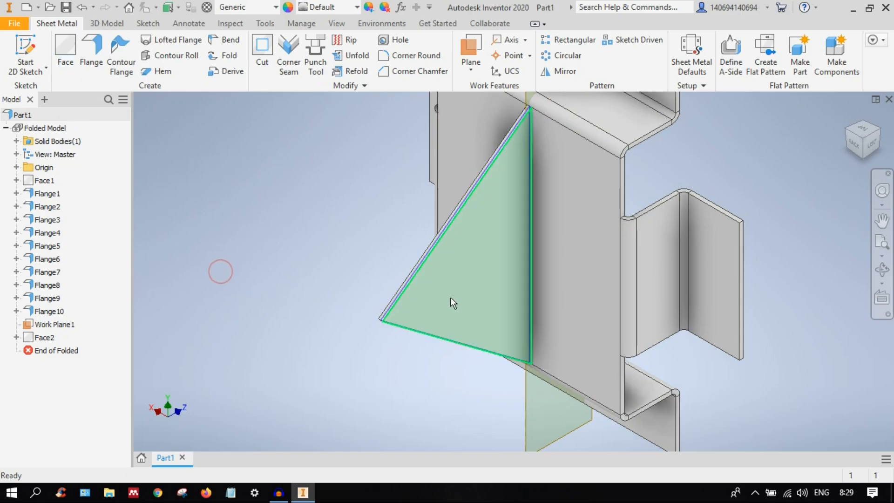
# Step: Fillet the outer tip edge of the triangular face with a 10 mm radius
pyautogui.scroll(-3, 330, 220)
pyautogui.moveTo(486, 355); pyautogui.dragTo(558, 221, button='middle')
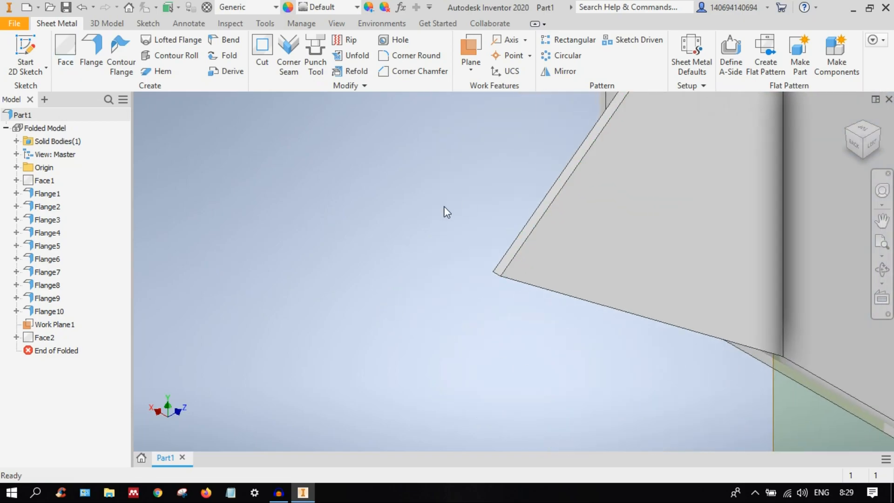
pyautogui.moveTo(332, 118); pyautogui.dragTo(311, 144, button='middle')
pyautogui.click(107, 23)
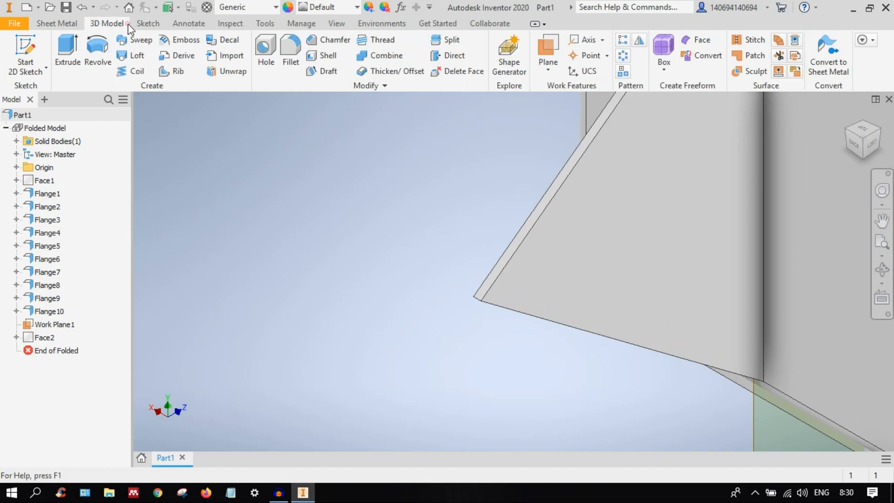
pyautogui.click(291, 49)
pyautogui.click(481, 296)
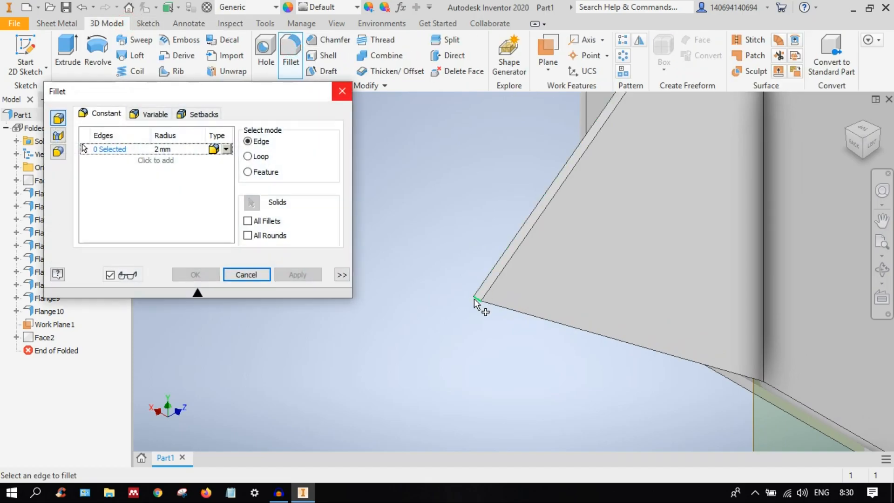
pyautogui.moveTo(470, 299); pyautogui.dragTo(492, 295)
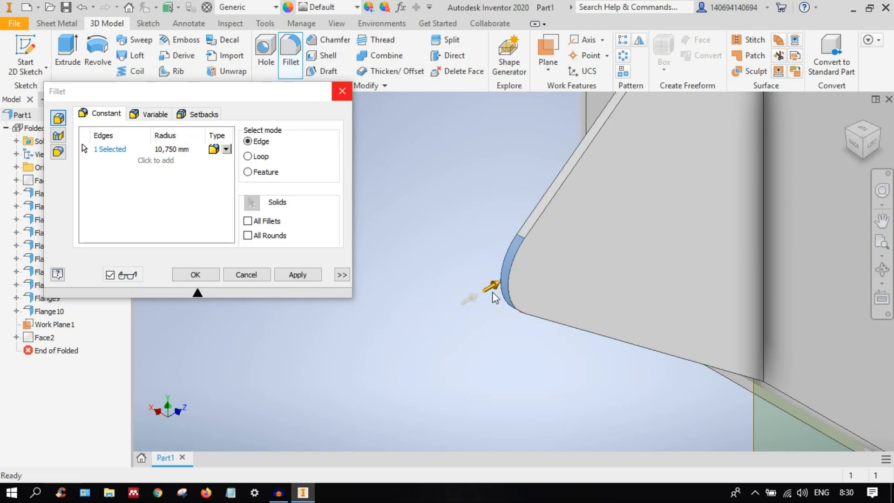
pyautogui.click(176, 149)
pyautogui.write('10')
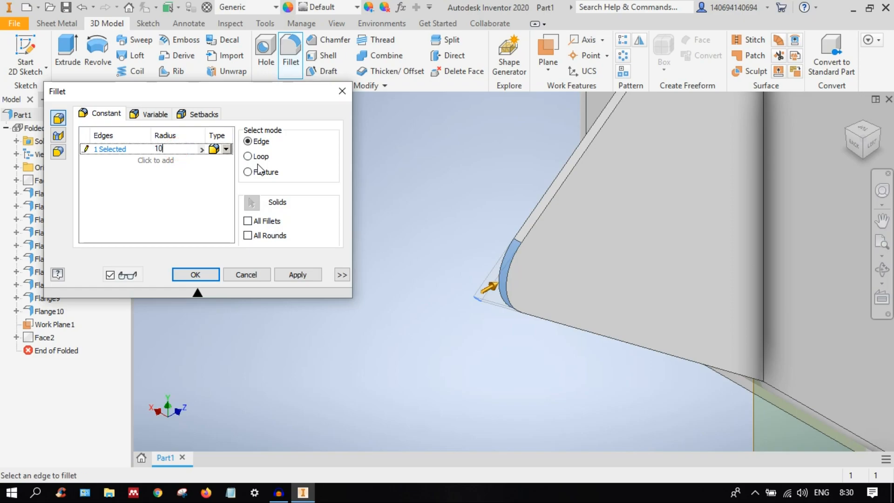
pyautogui.click(195, 275)
pyautogui.scroll(-3, 428, 264)
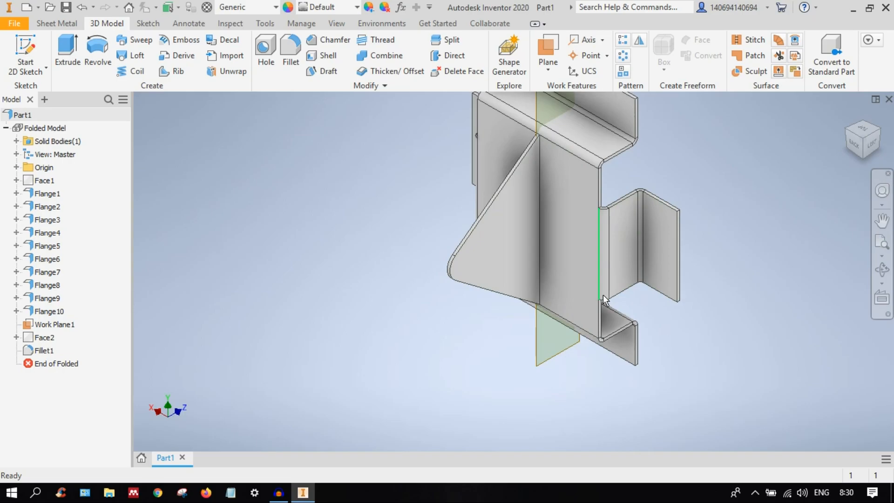
pyautogui.moveTo(603, 299); pyautogui.dragTo(652, 309, button='middle')
pyautogui.scroll(3, 558, 343)
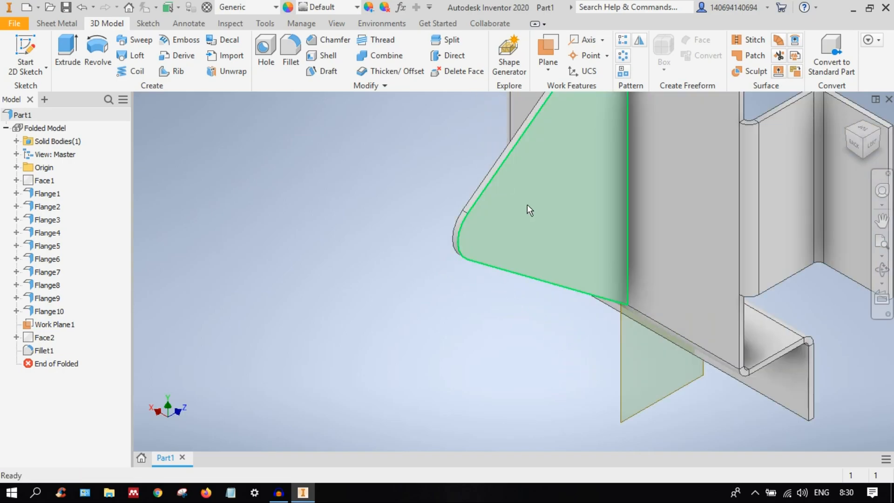
pyautogui.click(549, 217)
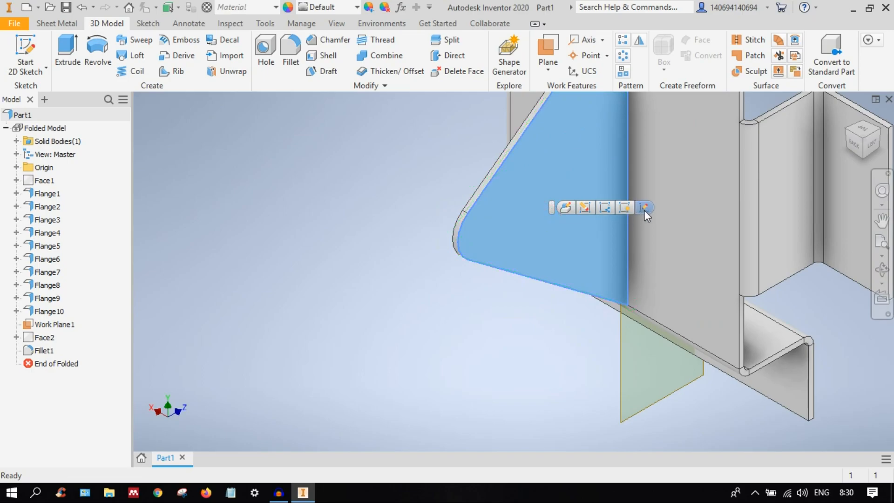
pyautogui.click(365, 177)
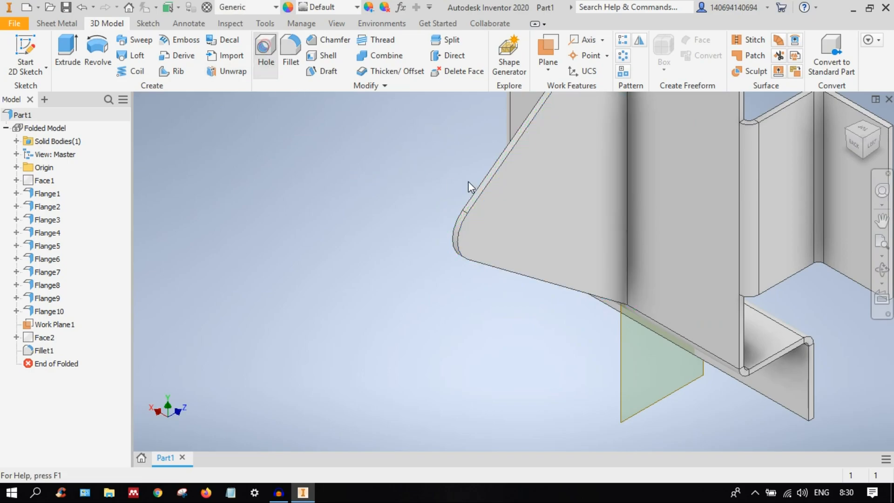
pyautogui.press('h')
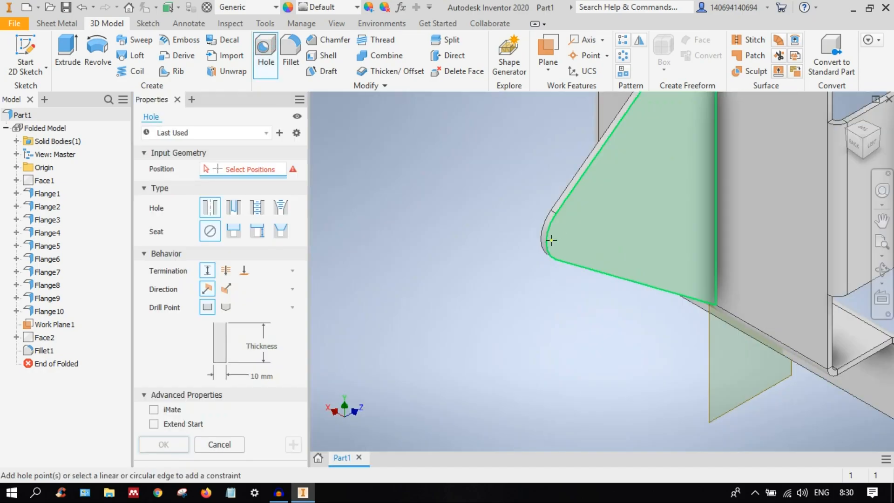
pyautogui.click(548, 234)
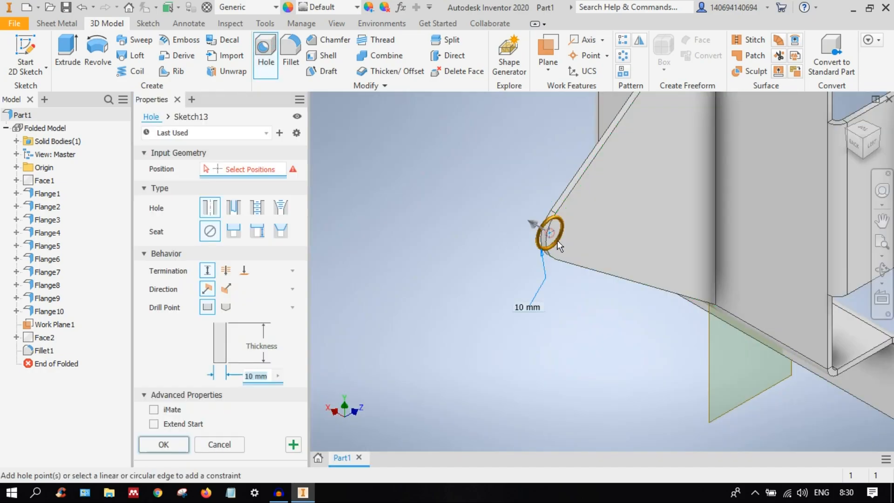
pyautogui.click(223, 446)
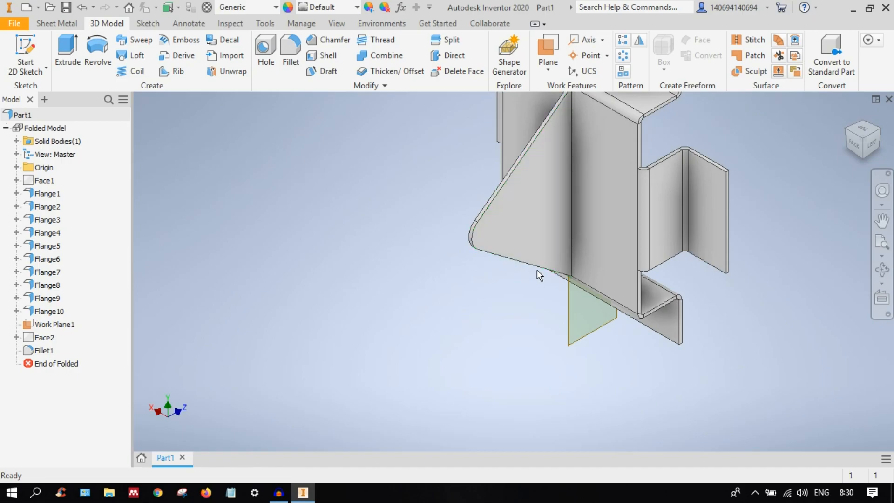
# Step: Sketch on the triangular face, projecting the rounded tip's arc and placing a point at its center, then finish the sketch
pyautogui.scroll(-2, 475, 279)
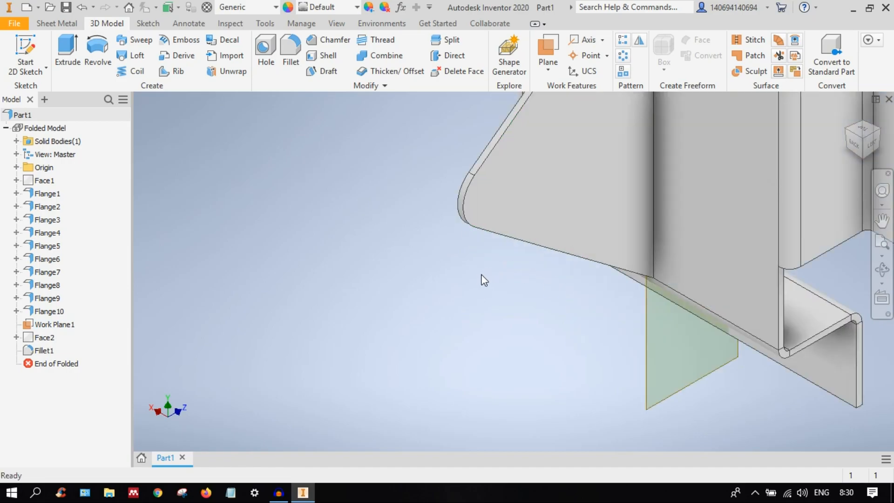
pyautogui.scroll(2, 481, 267)
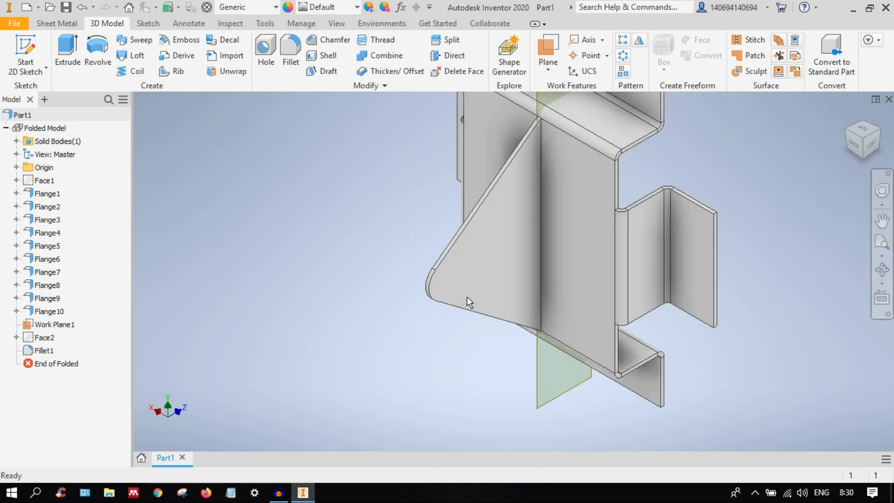
pyautogui.click(492, 273)
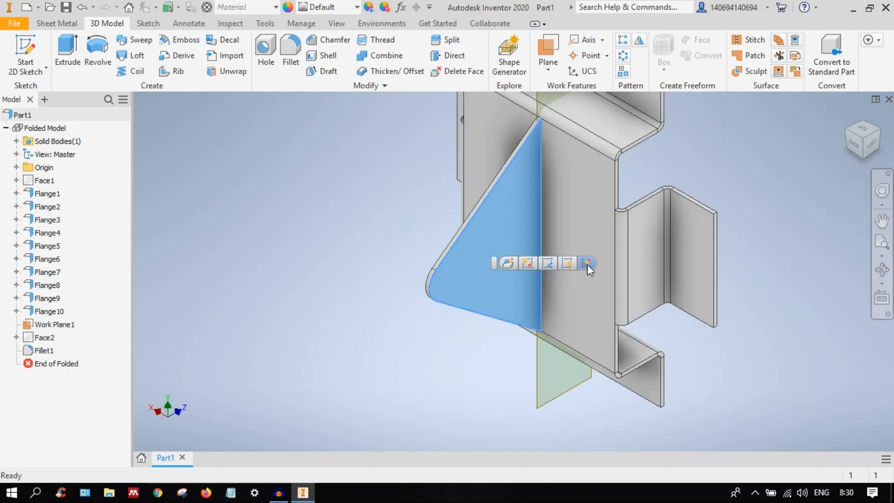
pyautogui.click(587, 265)
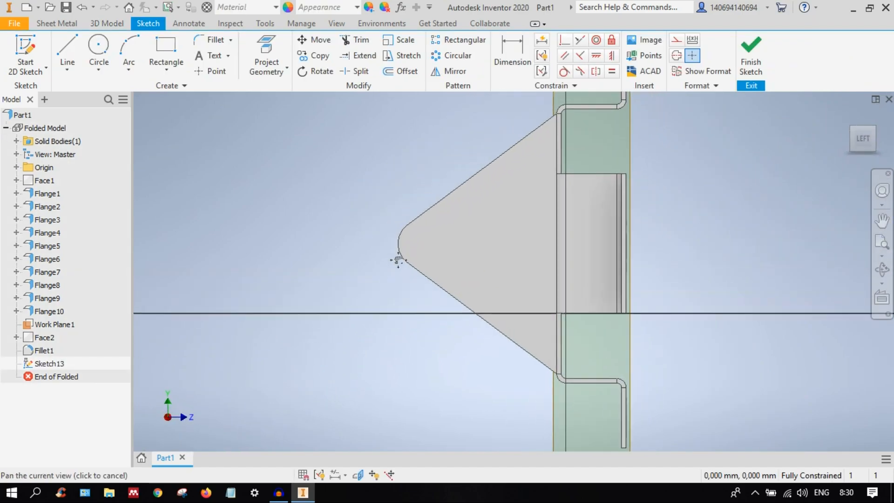
pyautogui.scroll(-2, 420, 262)
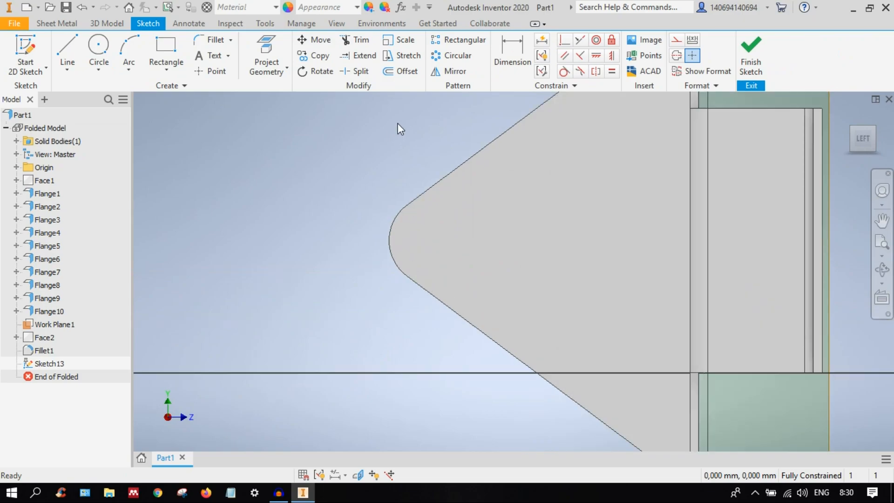
pyautogui.click(266, 55)
pyautogui.click(388, 230)
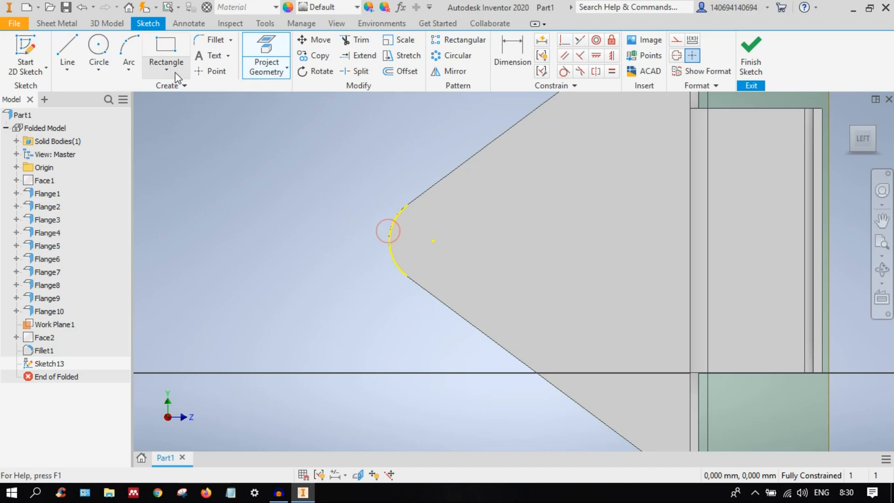
pyautogui.click(196, 71)
pyautogui.click(433, 240)
pyautogui.rightClick(352, 249)
pyautogui.click(394, 252)
pyautogui.click(750, 51)
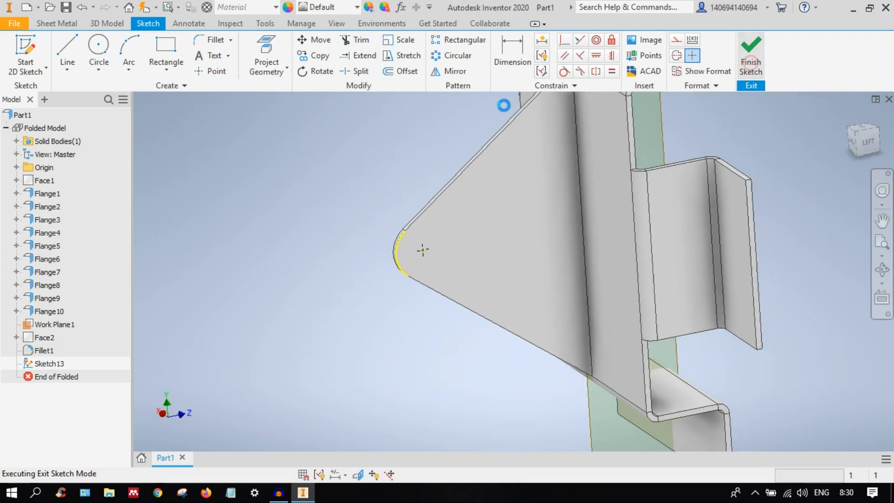
# Step: Cut a simple 10 mm diameter hole through the sheet thickness at the sketched center point of the rounded tip
pyautogui.click(264, 50)
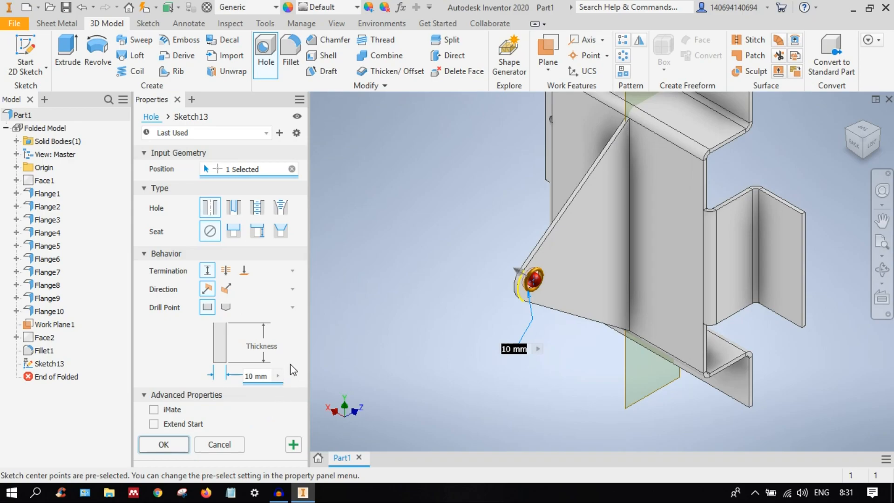
pyautogui.click(266, 377)
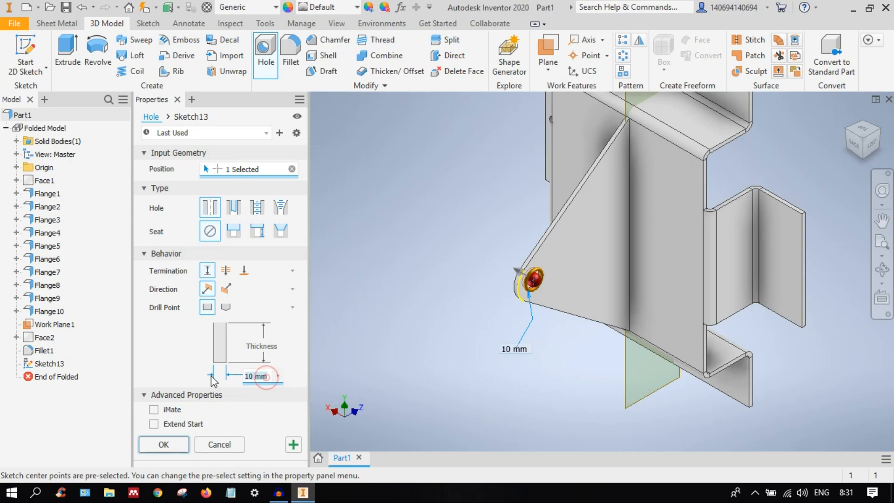
pyautogui.write('5')
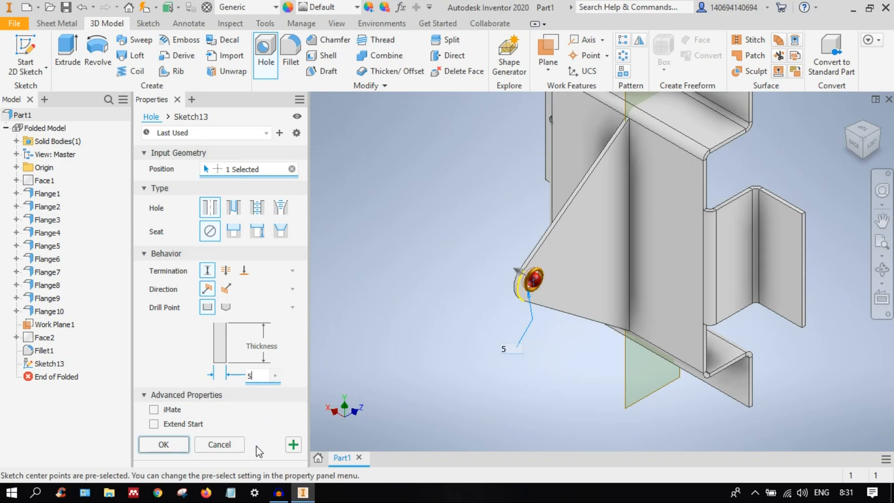
pyautogui.press('BackSpace')
pyautogui.write('10')
pyautogui.click(164, 445)
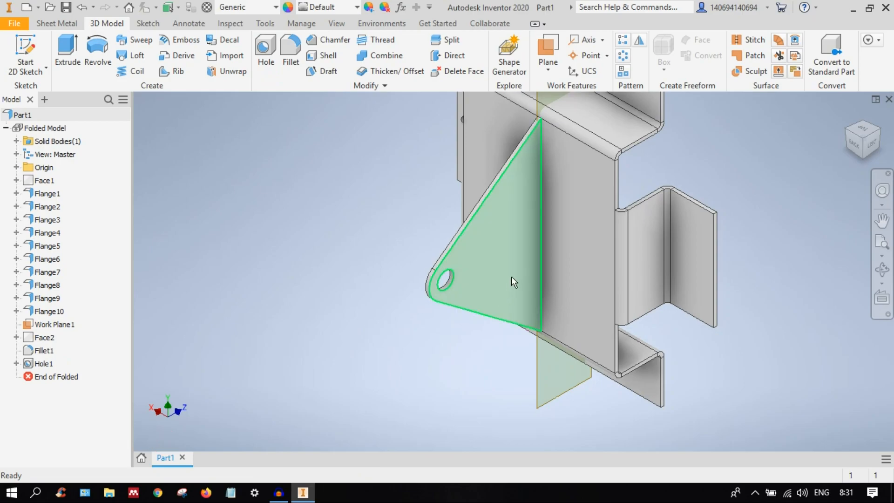
pyautogui.moveTo(591, 184); pyautogui.dragTo(586, 196, button='middle')
pyautogui.scroll(3, 587, 197)
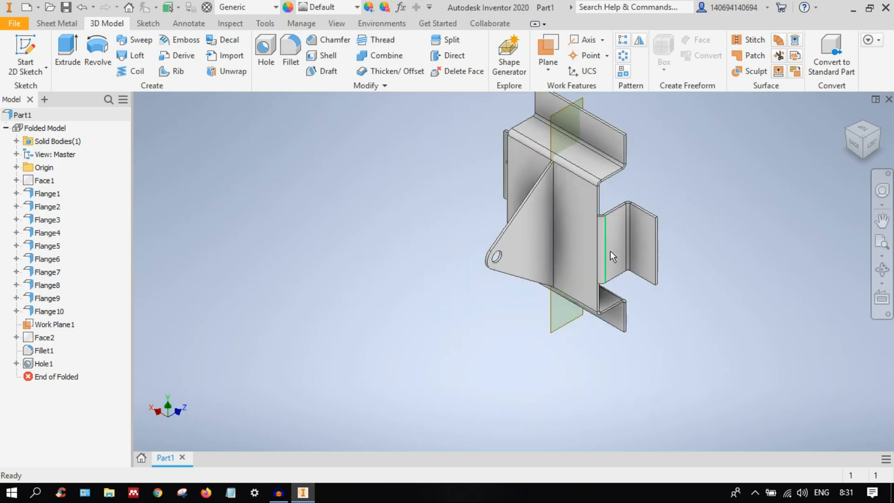
# Step: Place a work point at the center of the edge loop of the upper outer flange's vertical face
pyautogui.click(854, 142)
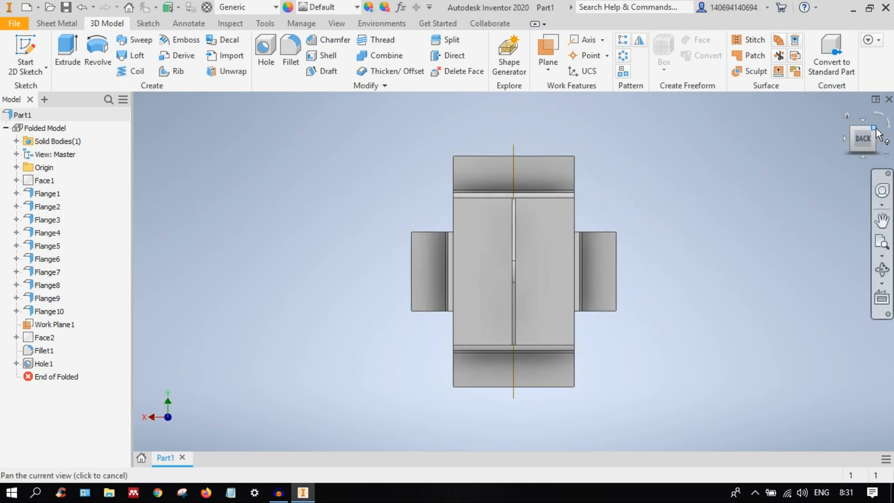
pyautogui.click(875, 129)
pyautogui.click(566, 170)
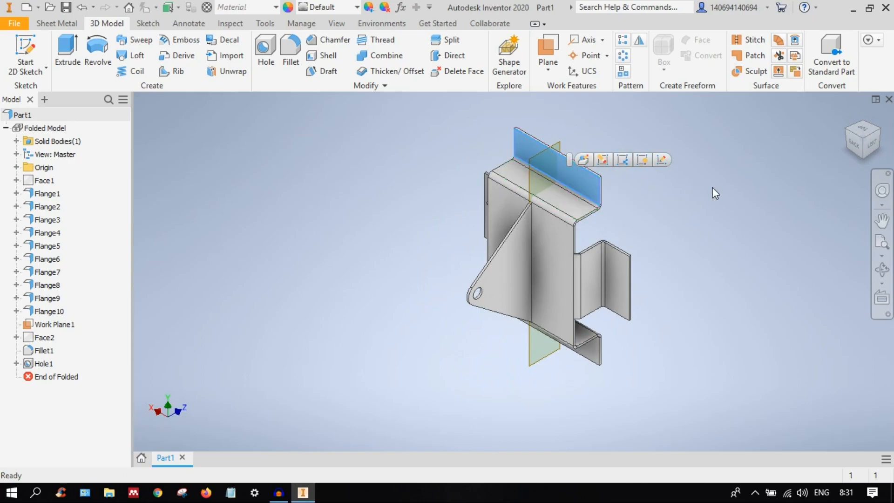
pyautogui.click(722, 229)
pyautogui.click(565, 177)
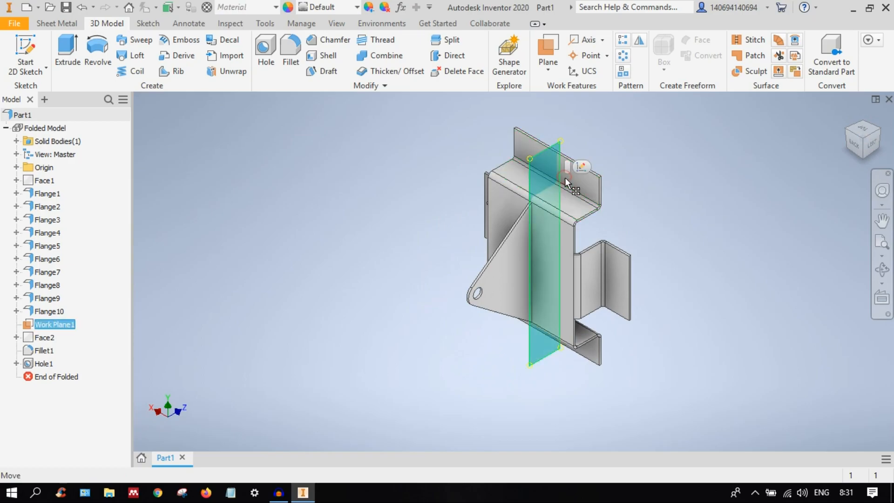
pyautogui.click(715, 178)
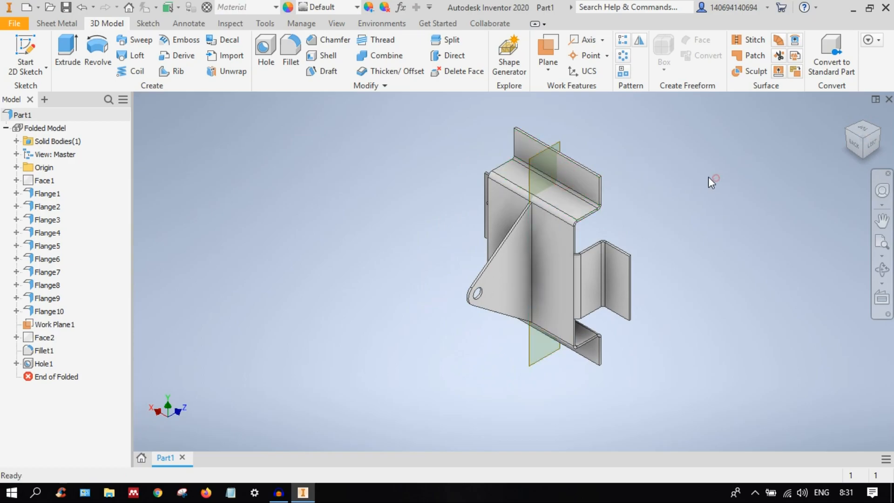
pyautogui.click(606, 55)
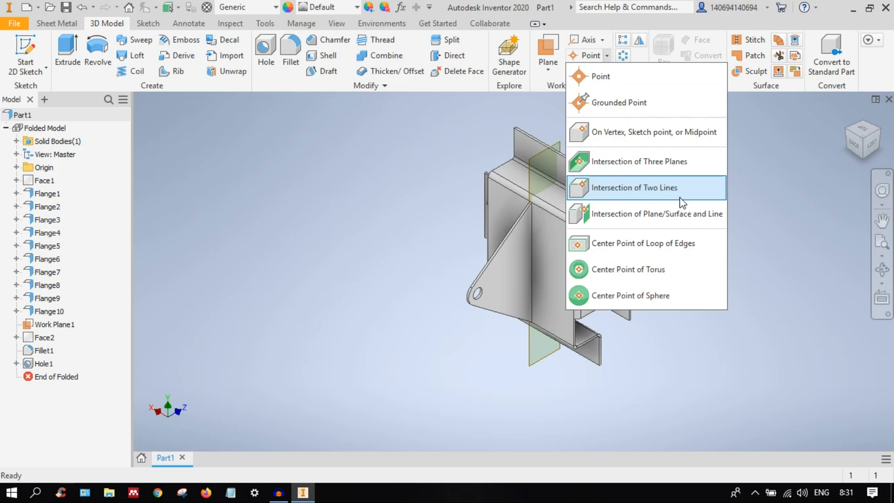
pyautogui.click(637, 246)
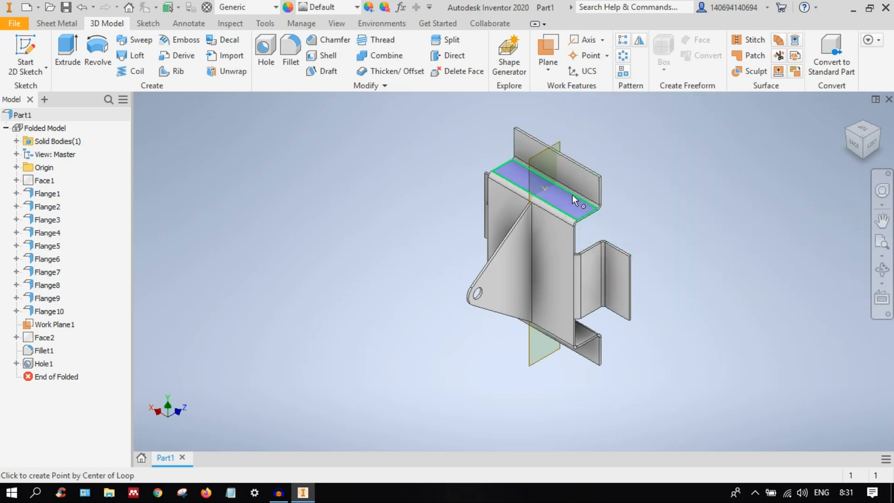
pyautogui.click(572, 183)
# Step: Place a work point at the center of the edge loop of the outer flange on the part's left side
pyautogui.moveTo(645, 260); pyautogui.dragTo(681, 183, button='middle')
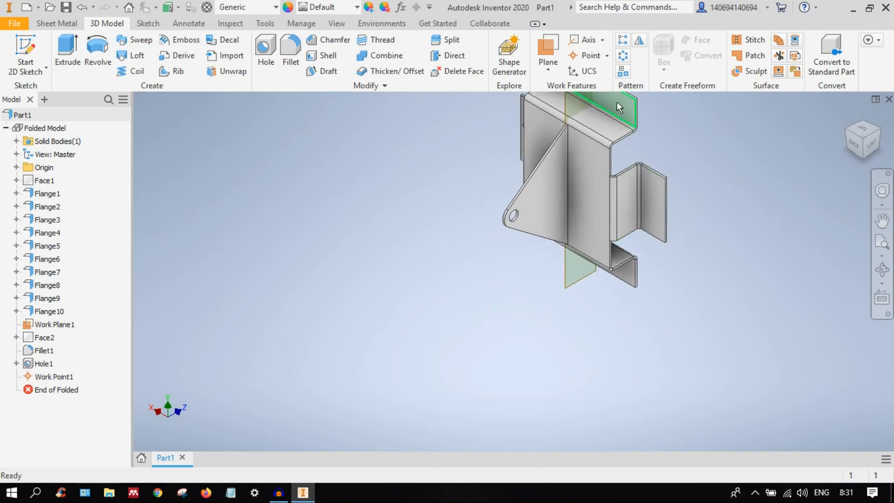
pyautogui.click(606, 56)
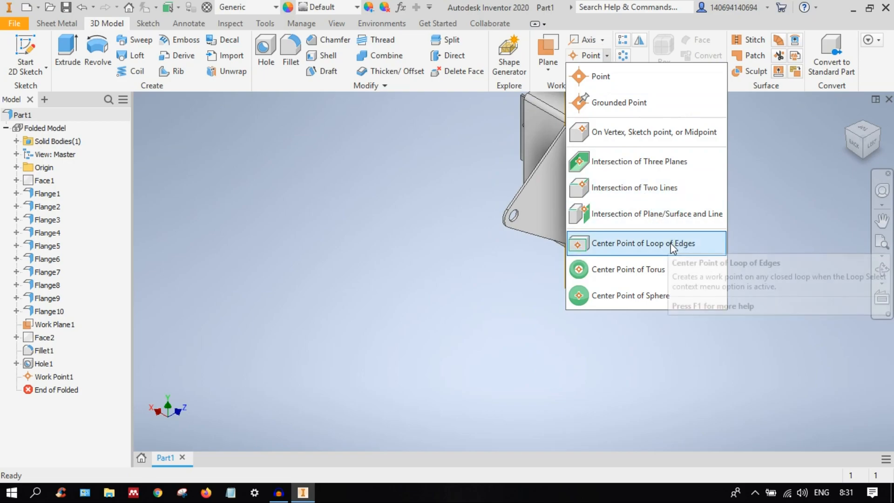
pyautogui.click(659, 247)
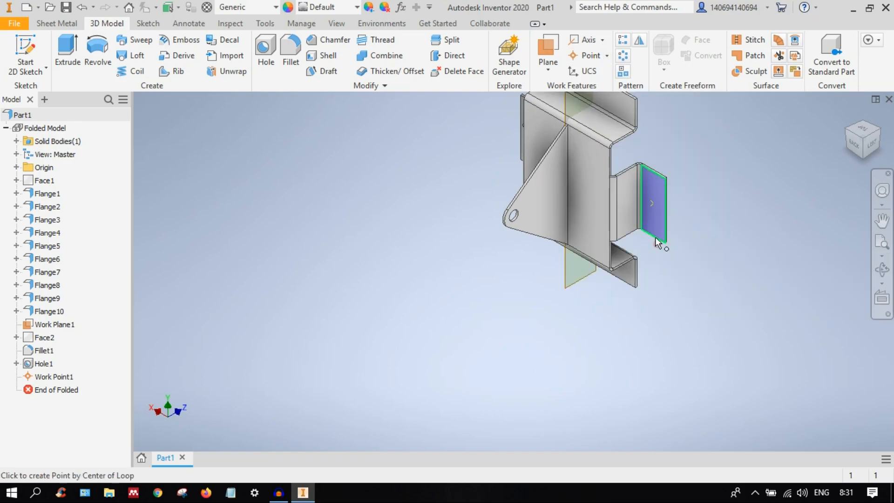
pyautogui.click(644, 216)
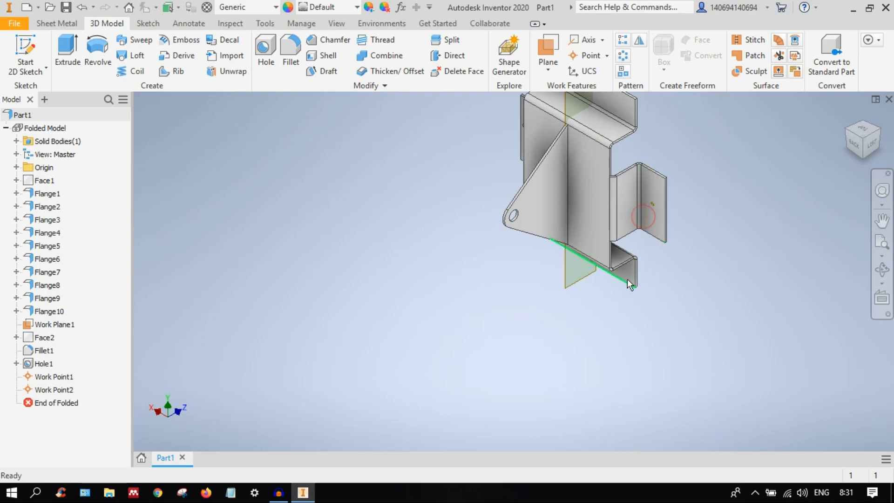
# Step: Place work points at the edge-loop centers of the outer flange on the part's right side and the lower outer flange
pyautogui.click(846, 134)
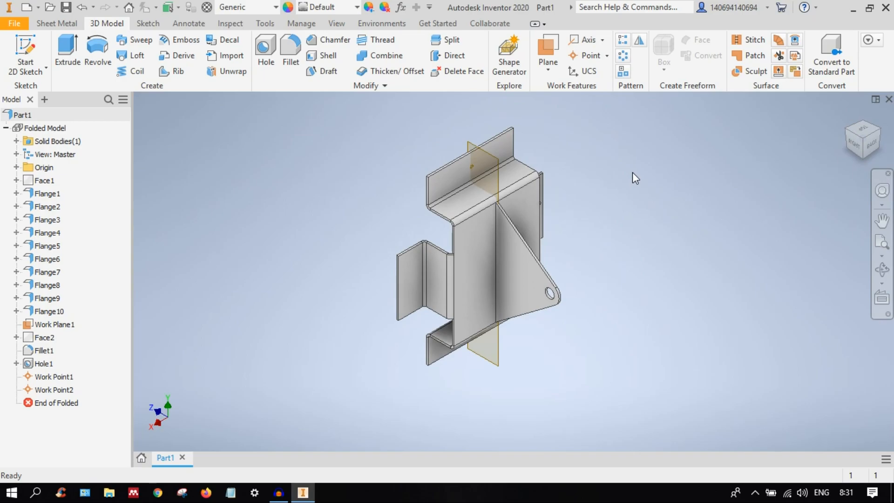
pyautogui.press('Return')
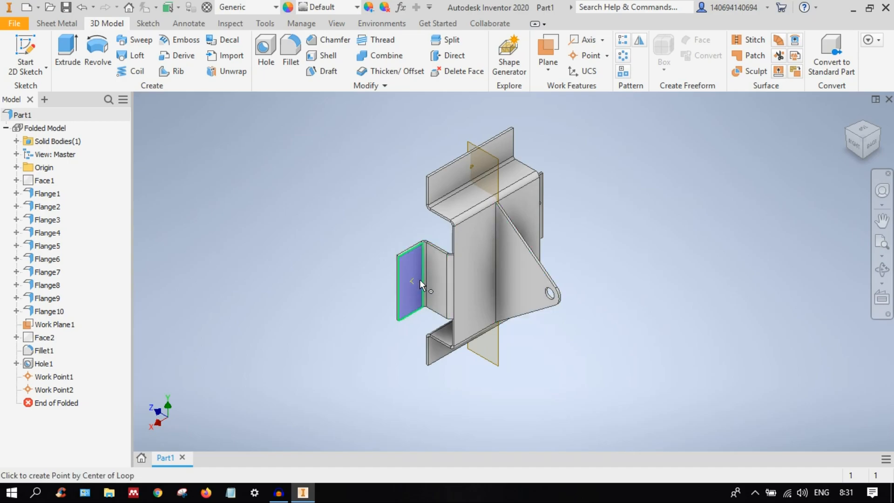
pyautogui.scroll(3, 419, 277)
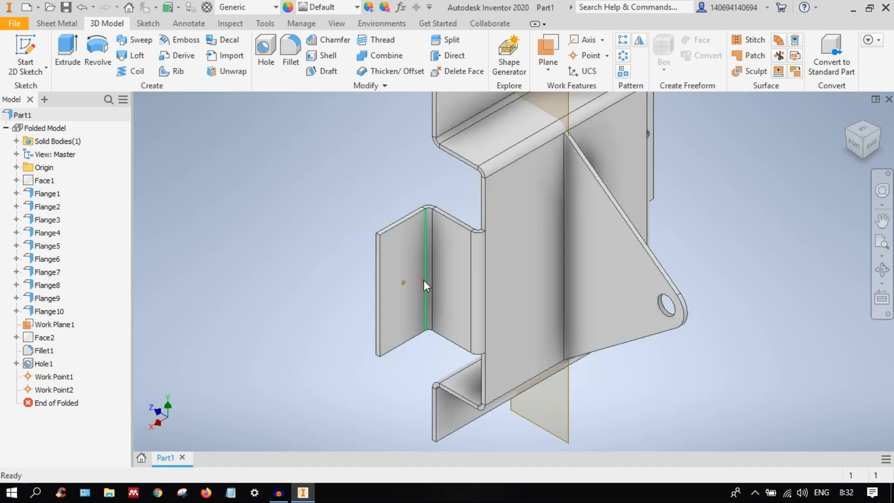
pyautogui.click(424, 280)
pyautogui.moveTo(518, 331); pyautogui.dragTo(628, 205, button='middle')
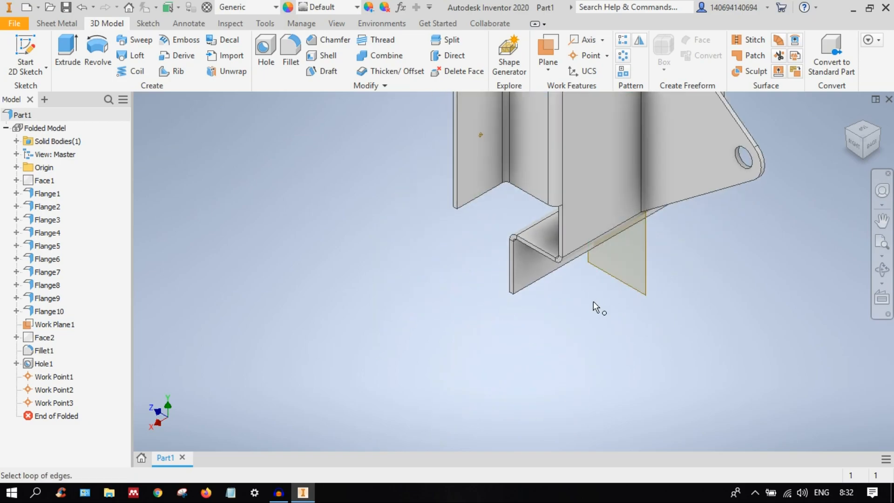
pyautogui.click(542, 276)
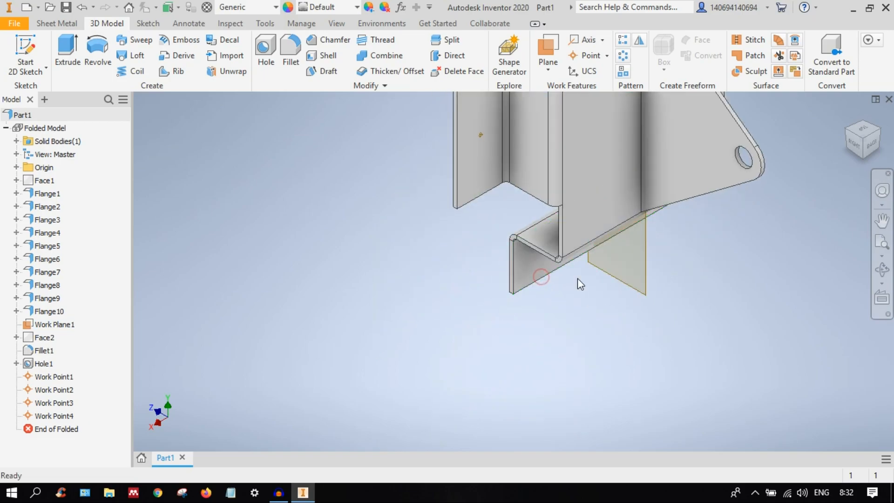
# Step: Set up a simple 10 mm hole through the sheet thickness at the upper flange's work point, using the right outer flange's face as direction
pyautogui.moveTo(794, 239)
pyautogui.keyDown('shift'); pyautogui.mouseDown(button='middle')
pyautogui.moveTo(781, 222)
pyautogui.moveTo(787, 236)
pyautogui.mouseUp(button='middle'); pyautogui.keyUp('shift')
pyautogui.click(862, 144)
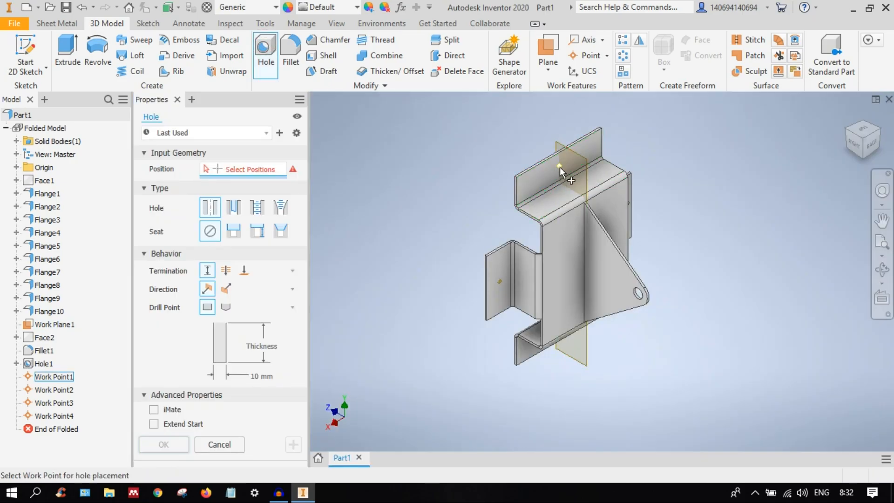
pyautogui.click(560, 167)
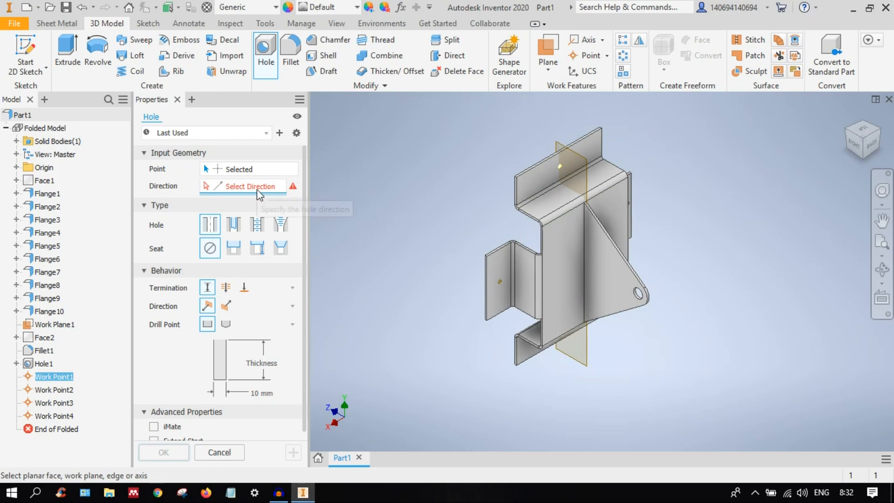
pyautogui.scroll(3, 531, 261)
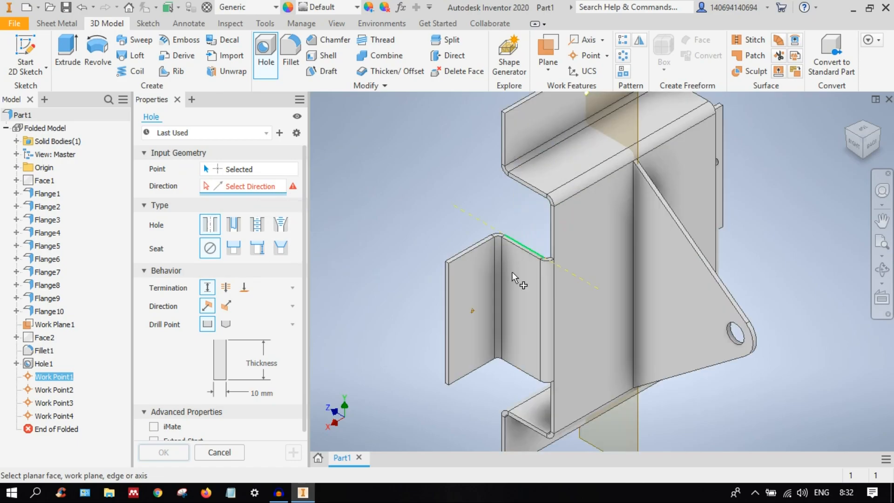
pyautogui.click(474, 311)
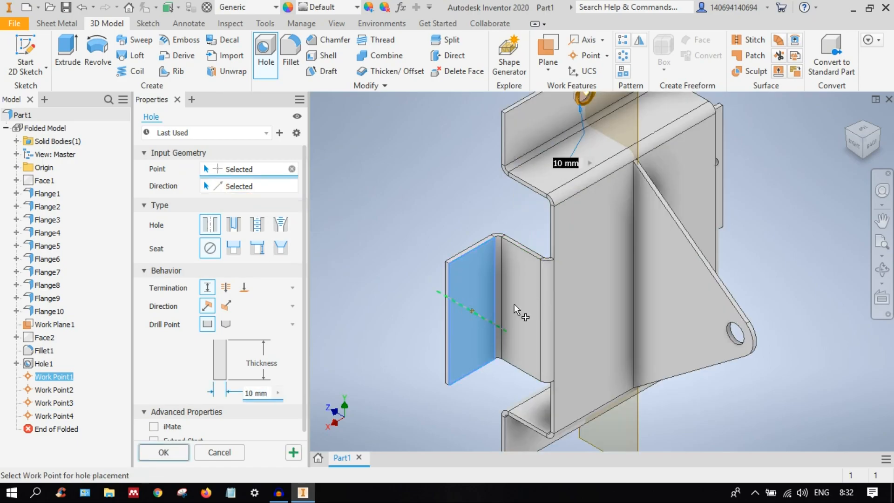
# Step: Move the hole's placement to the work point at the center of the lower outer flange
pyautogui.scroll(-3, 521, 303)
pyautogui.scroll(4, 538, 370)
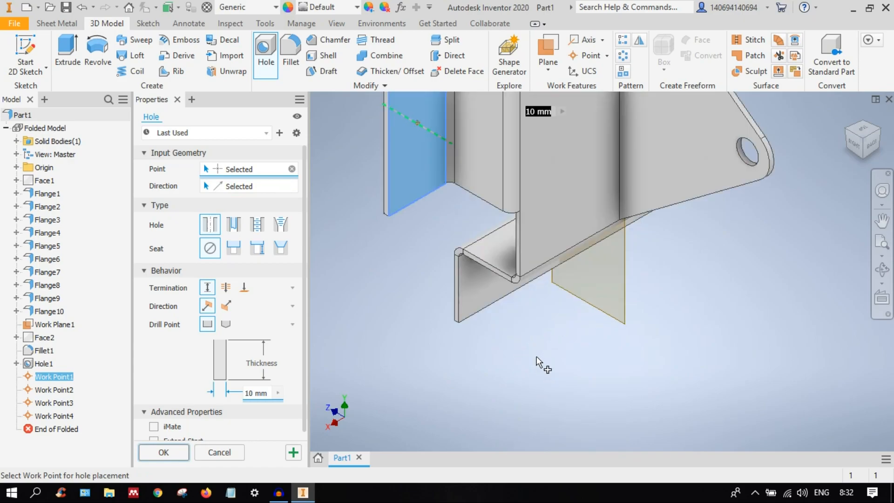
pyautogui.keyDown('shift'); pyautogui.moveTo(572, 302); pyautogui.dragTo(552, 284, button='middle'); pyautogui.keyUp('shift')
pyautogui.click(631, 325)
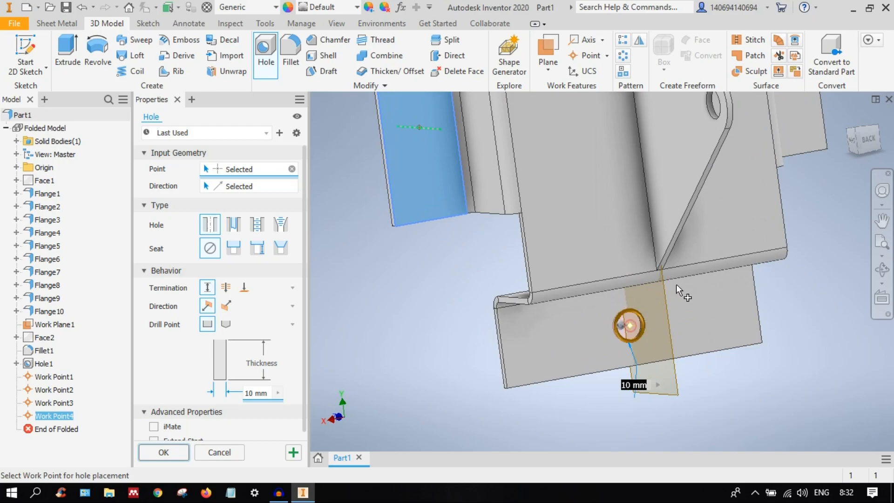
# Step: Place the 10 mm hole at the work point on the left outer flange instead and cut it through the sheet thickness
pyautogui.scroll(-4, 680, 277)
pyautogui.moveTo(684, 230); pyautogui.dragTo(600, 212, button='middle')
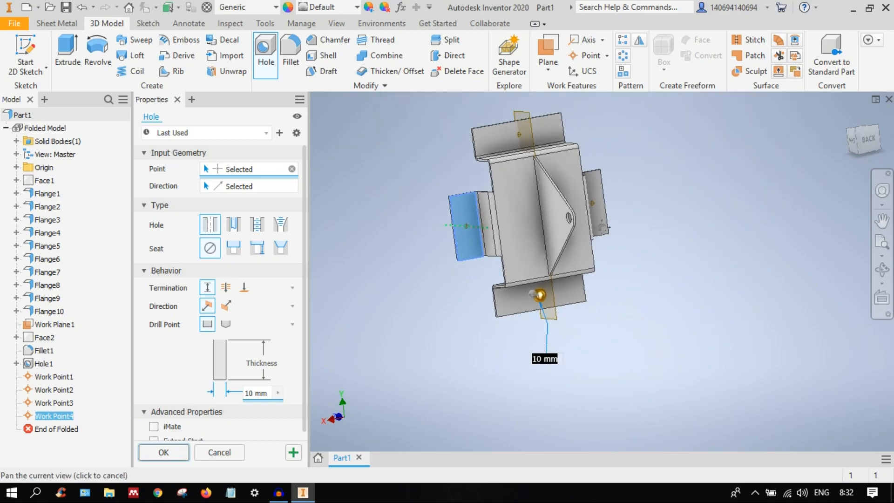
pyautogui.scroll(5, 597, 209)
pyautogui.click(557, 172)
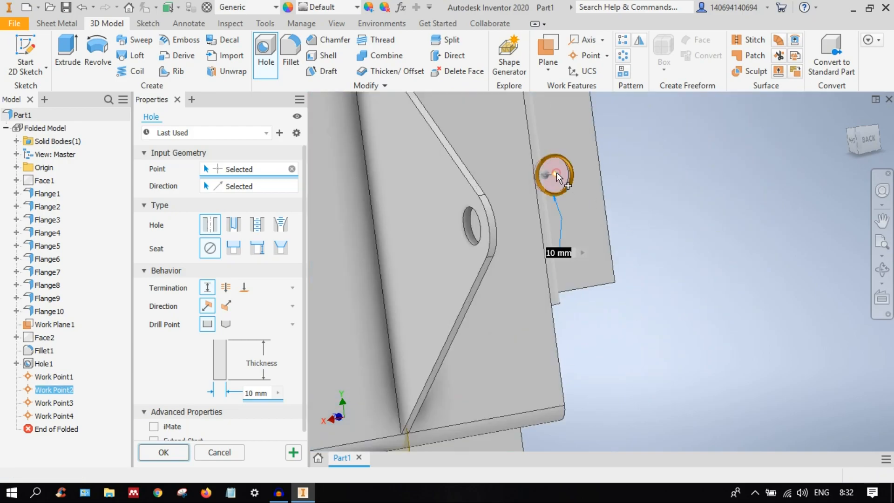
pyautogui.scroll(-5, 582, 226)
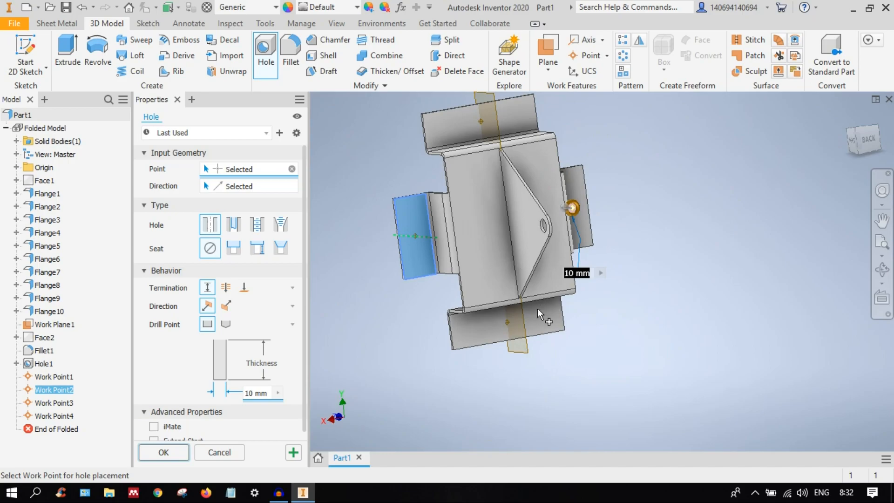
pyautogui.click(508, 322)
pyautogui.click(573, 208)
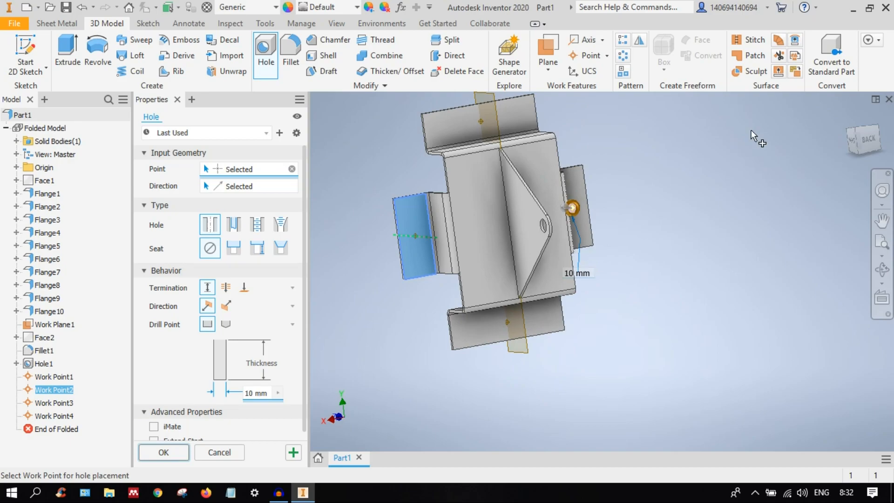
pyautogui.click(877, 129)
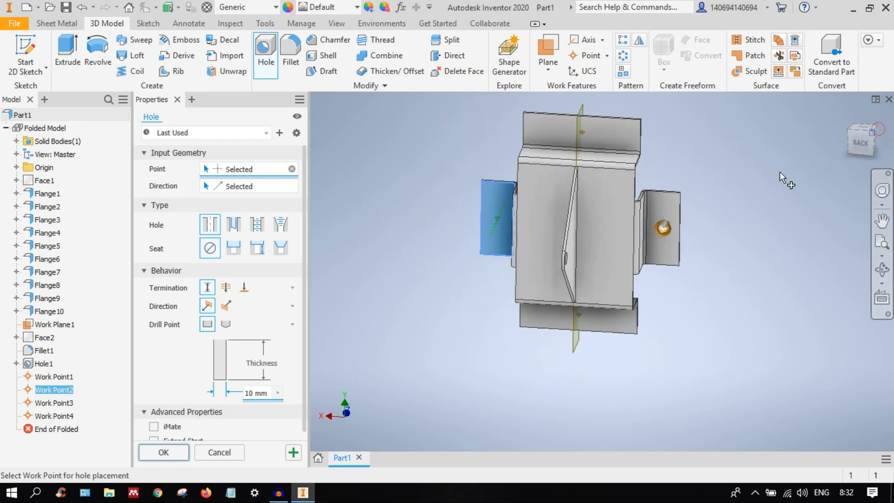
pyautogui.scroll(-5, 661, 305)
pyautogui.moveTo(661, 306); pyautogui.dragTo(691, 193, button='middle')
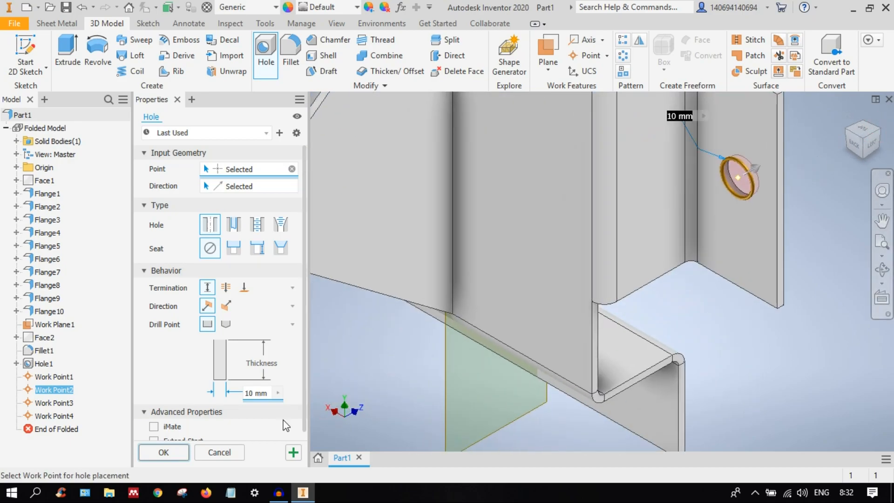
pyautogui.click(163, 453)
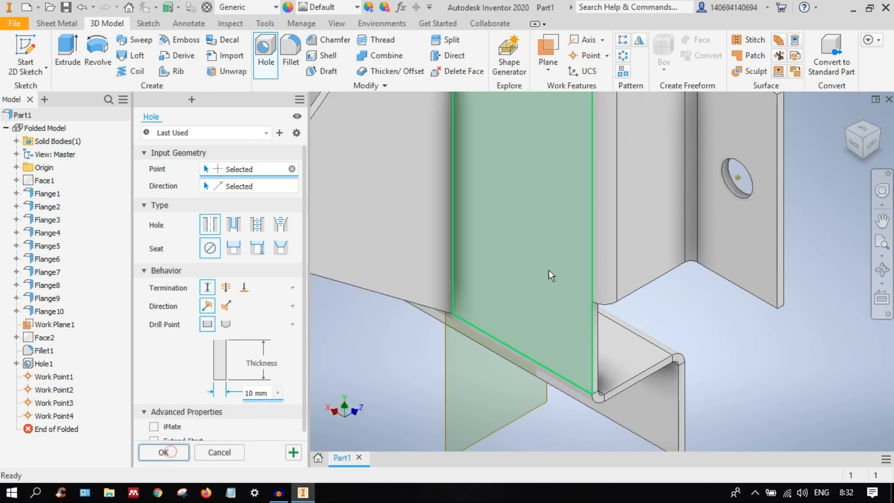
# Step: Cut a simple 10 mm hole through the sheet thickness at the upper outer flange's work point, perpendicular to that flange's face
pyautogui.scroll(6, 634, 233)
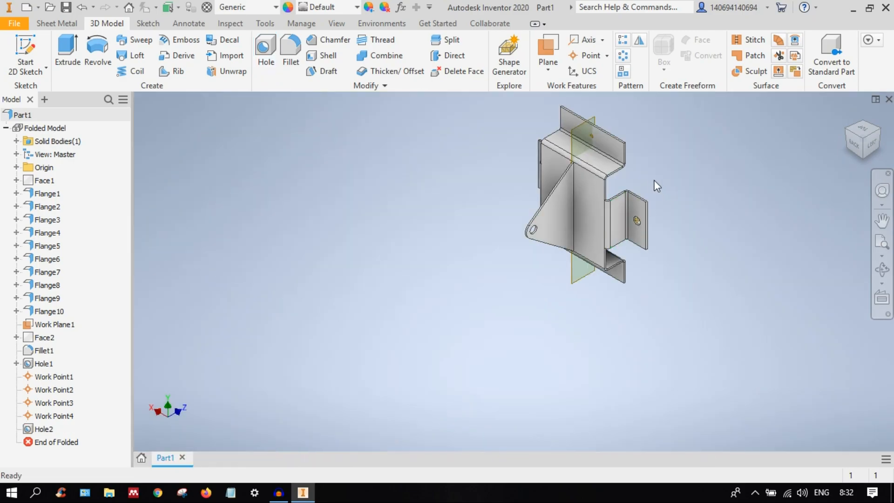
pyautogui.press('h')
pyautogui.scroll(-5, 670, 121)
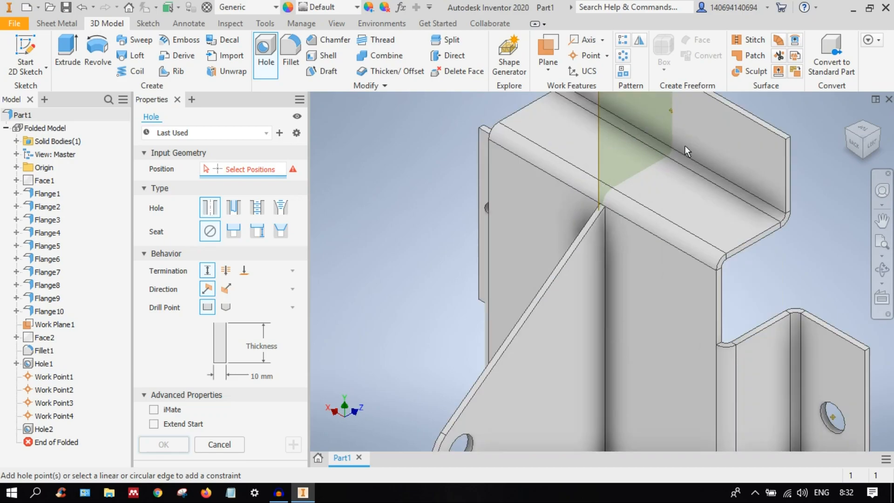
pyautogui.click(671, 111)
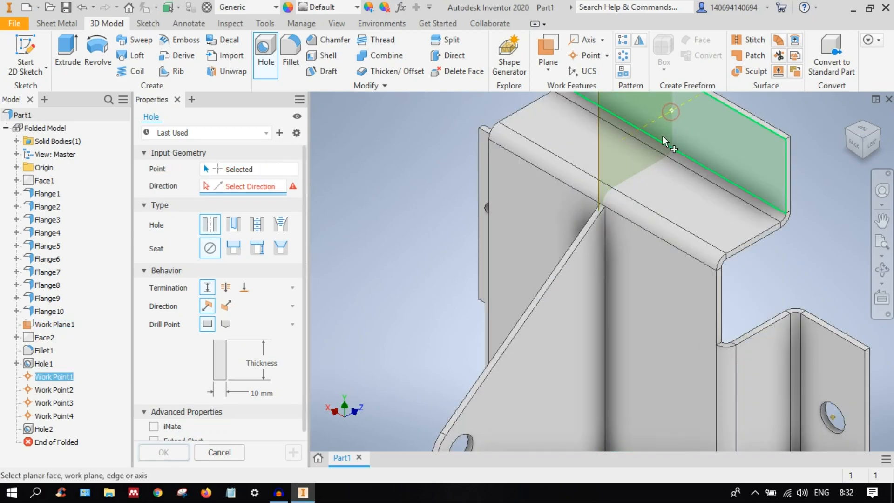
pyautogui.scroll(-3, 670, 113)
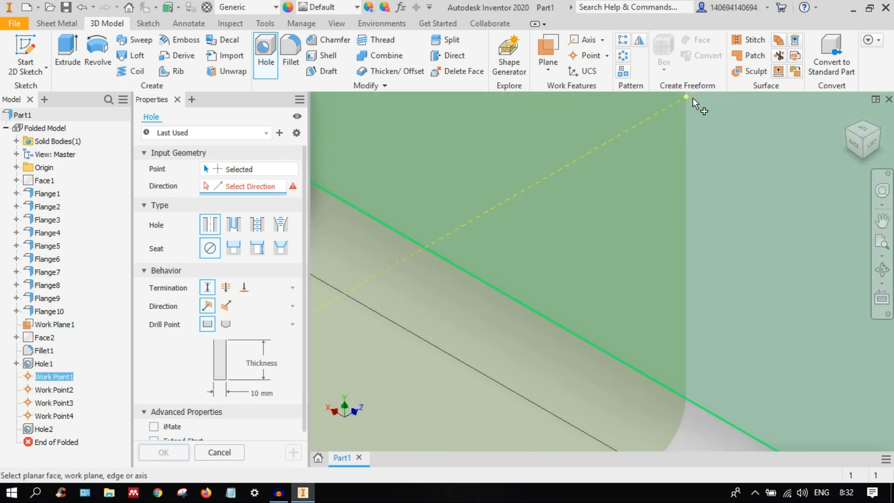
pyautogui.scroll(5, 691, 129)
pyautogui.scroll(-2, 694, 217)
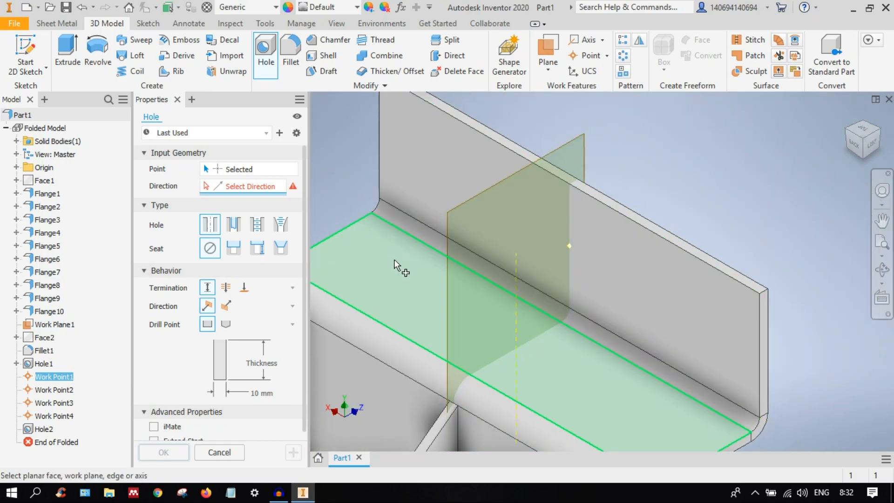
pyautogui.click(568, 246)
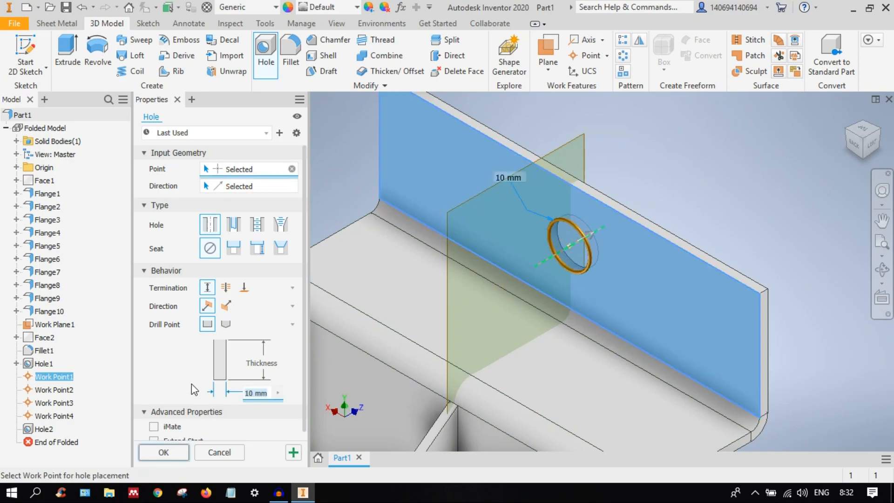
pyautogui.click(173, 454)
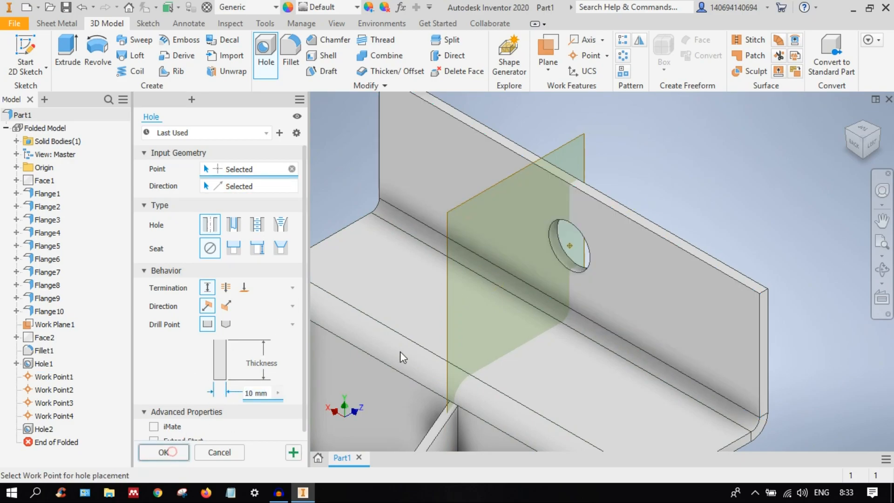
# Step: Cut a simple 10 mm hole through the sheet thickness at Work Point3 on the remaining side outer flange, perpendicular to its face
pyautogui.scroll(3, 649, 226)
pyautogui.scroll(-4, 586, 296)
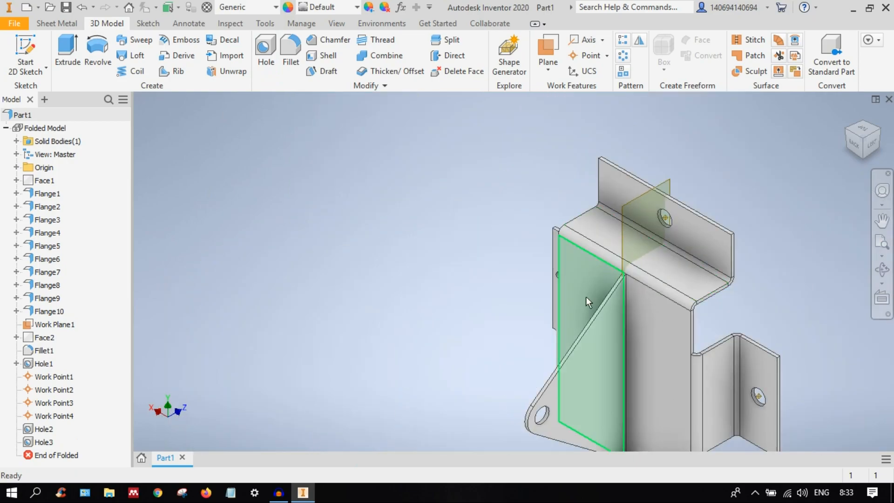
pyautogui.press('h')
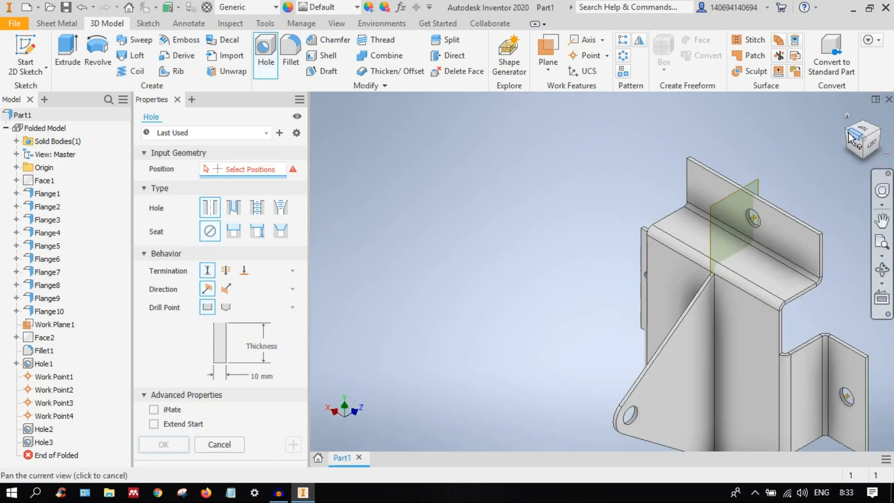
pyautogui.click(848, 137)
pyautogui.scroll(4, 493, 298)
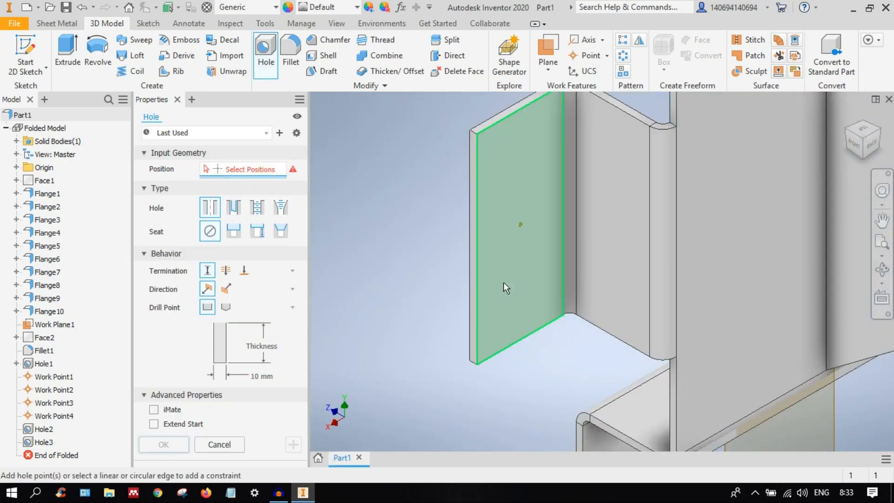
pyautogui.click(521, 226)
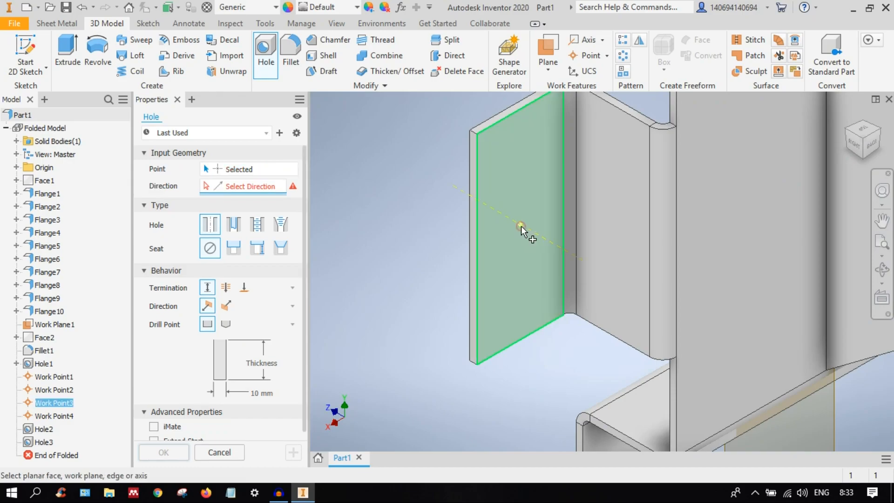
pyautogui.click(522, 230)
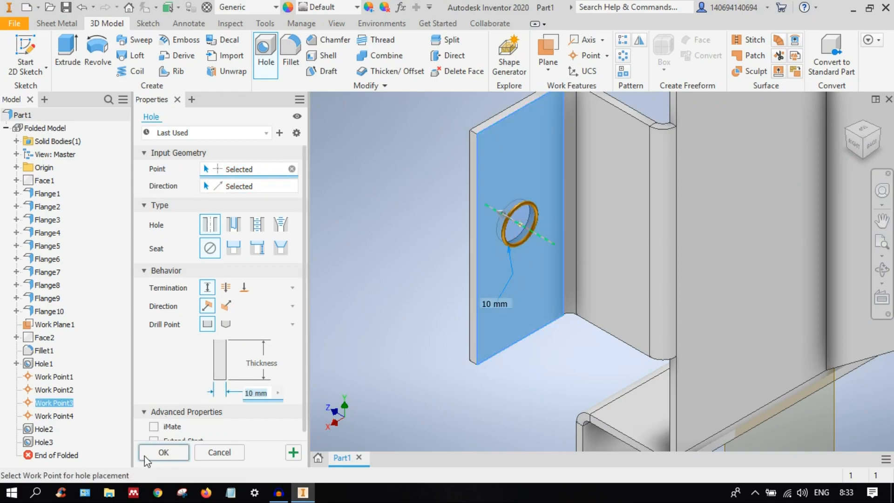
pyautogui.click(180, 445)
pyautogui.scroll(-3, 569, 297)
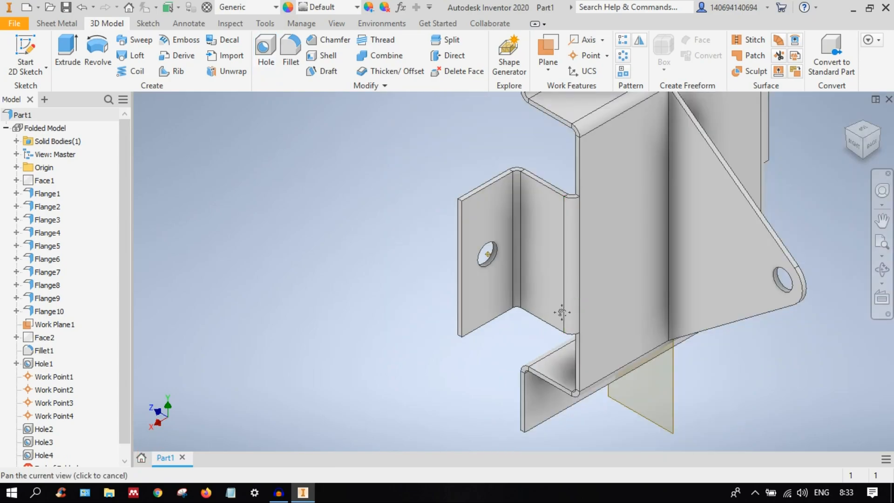
pyautogui.moveTo(563, 311); pyautogui.dragTo(404, 202, button='middle')
pyautogui.keyDown('shift'); pyautogui.moveTo(478, 298); pyautogui.dragTo(472, 340, button='middle'); pyautogui.keyUp('shift')
pyautogui.press('h')
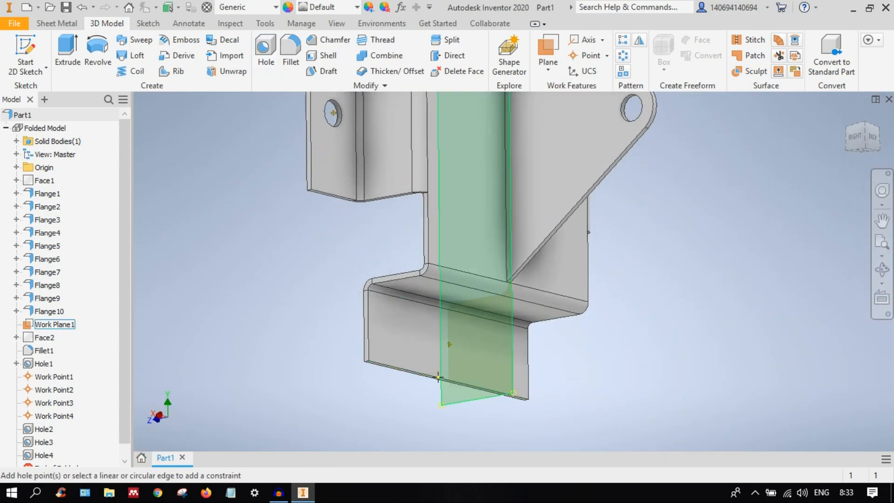
pyautogui.click(529, 347)
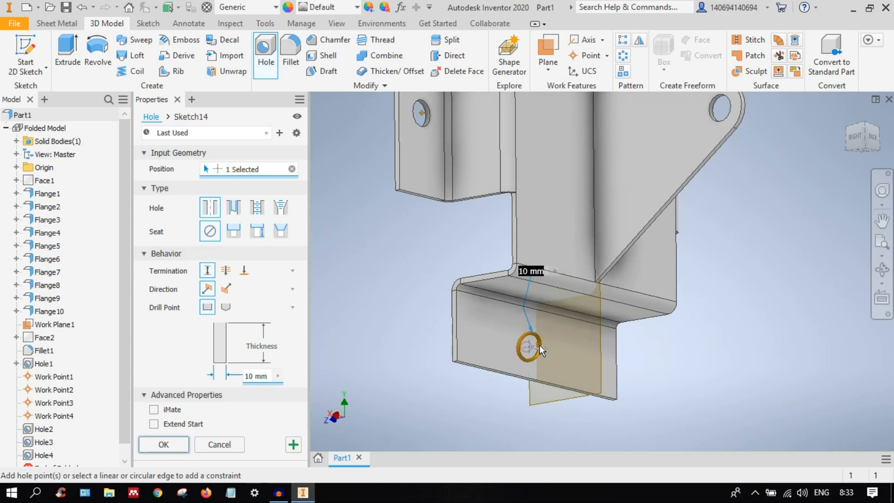
pyautogui.press('Escape')
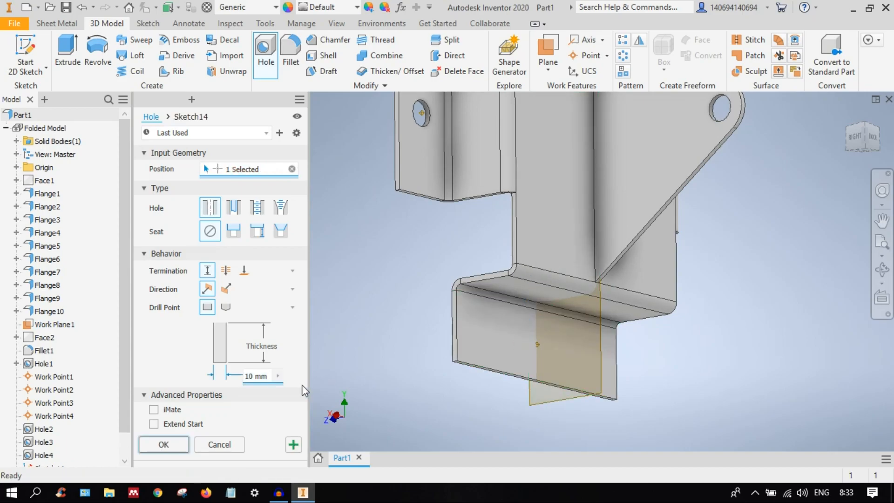
# Step: Cut a simple 10 mm hole through the sheet thickness at Work Point4 on the lower outer flange, perpendicular to its face
pyautogui.press('h')
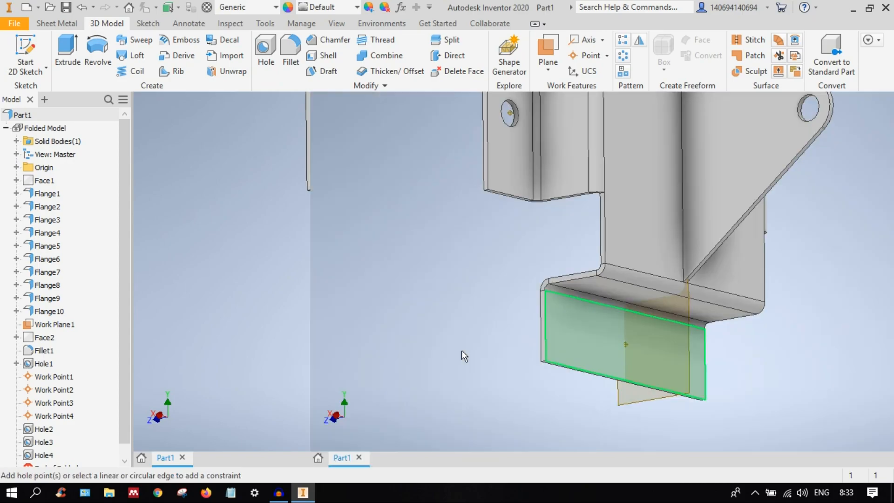
pyautogui.scroll(5, 584, 354)
pyautogui.scroll(-5, 584, 355)
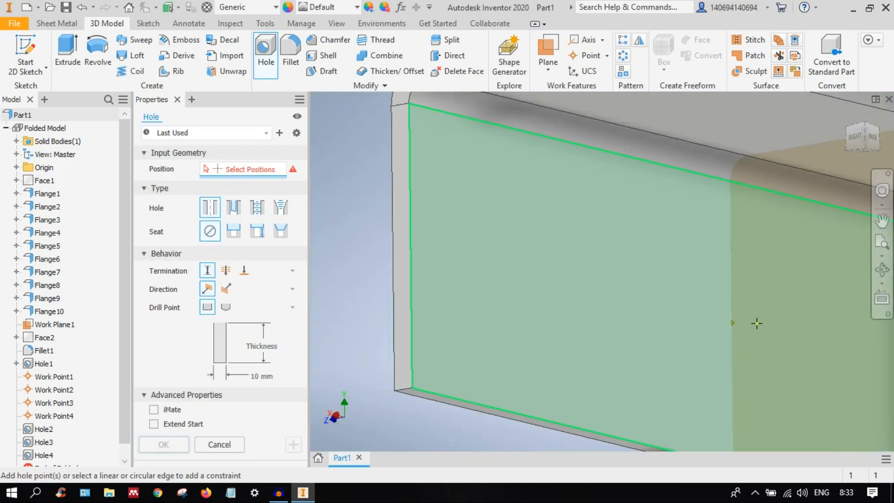
pyautogui.click(732, 322)
pyautogui.click(635, 321)
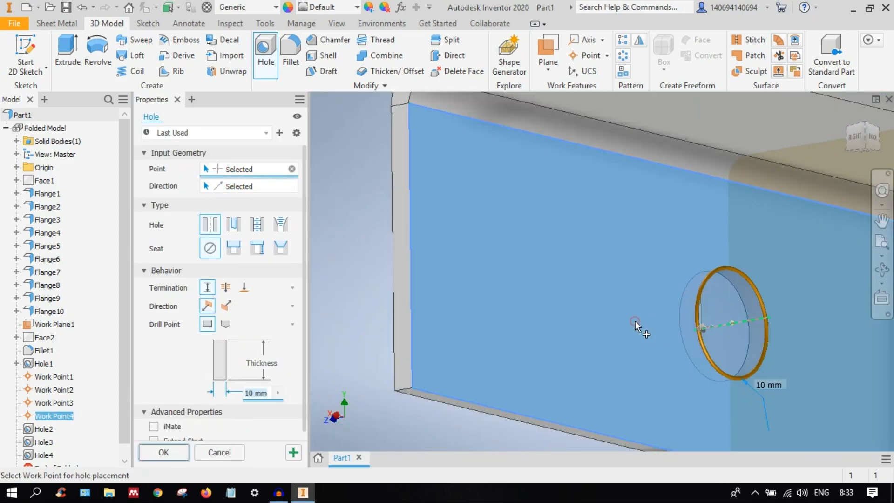
pyautogui.scroll(-5, 635, 320)
pyautogui.click(173, 451)
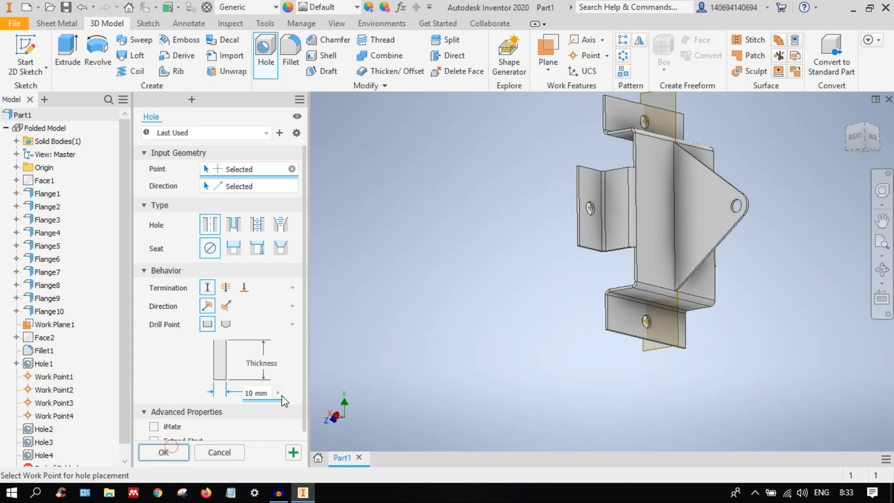
# Step: Hide Work Plane1 and convert the sheet metal part to a standard part
pyautogui.keyDown('shift'); pyautogui.moveTo(635, 234); pyautogui.dragTo(561, 301, button='middle'); pyautogui.keyUp('shift')
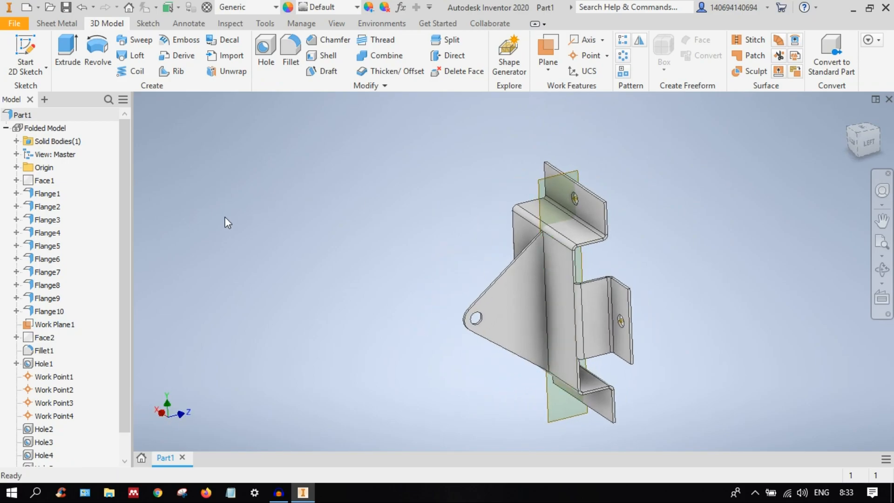
pyautogui.rightClick(49, 325)
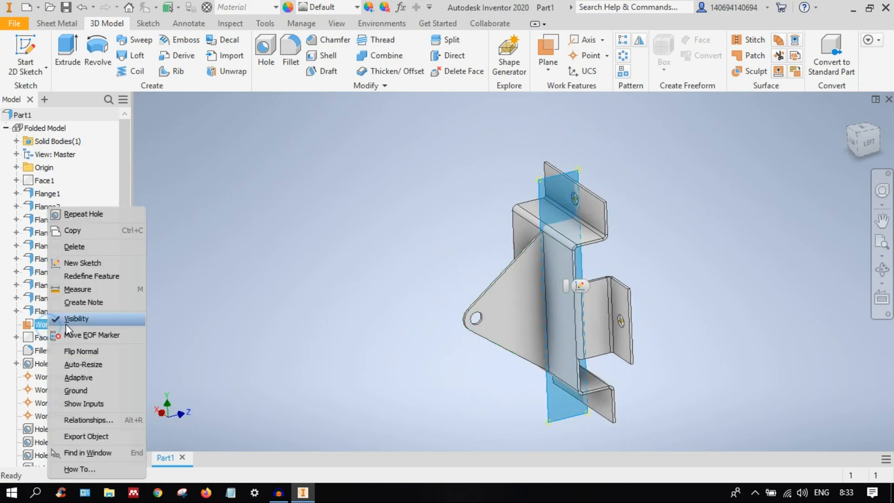
pyautogui.click(69, 319)
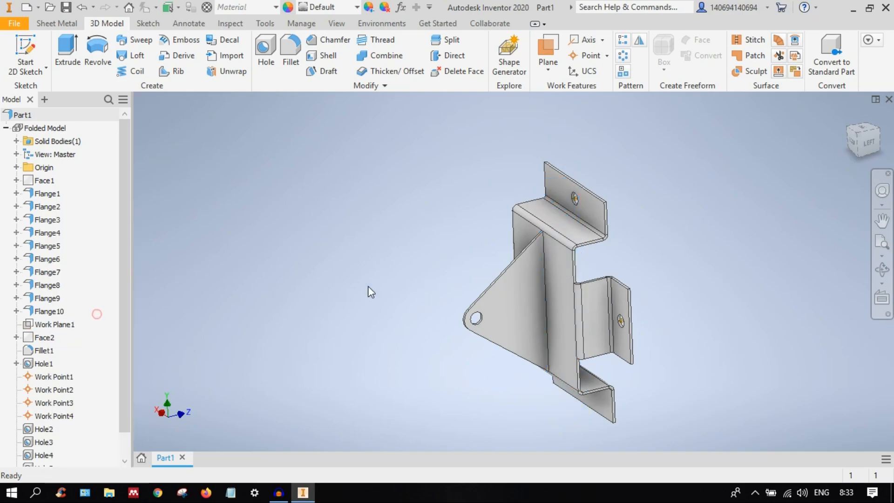
pyautogui.click(865, 144)
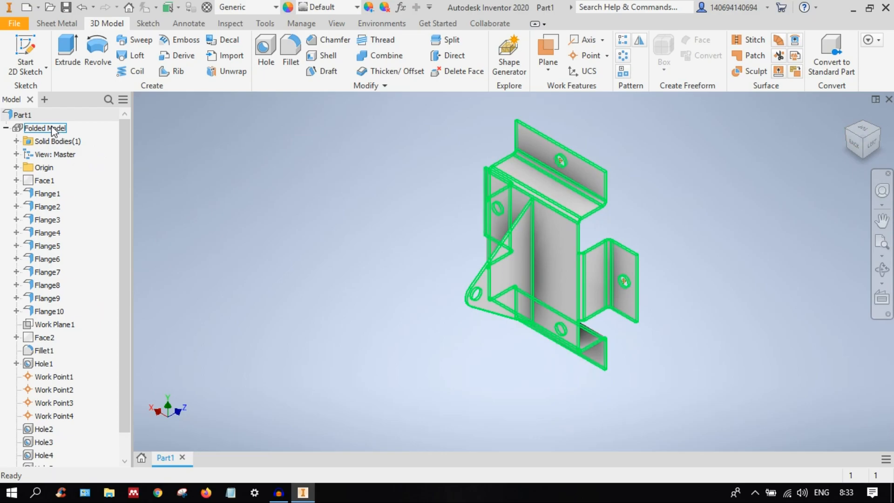
pyautogui.click(832, 65)
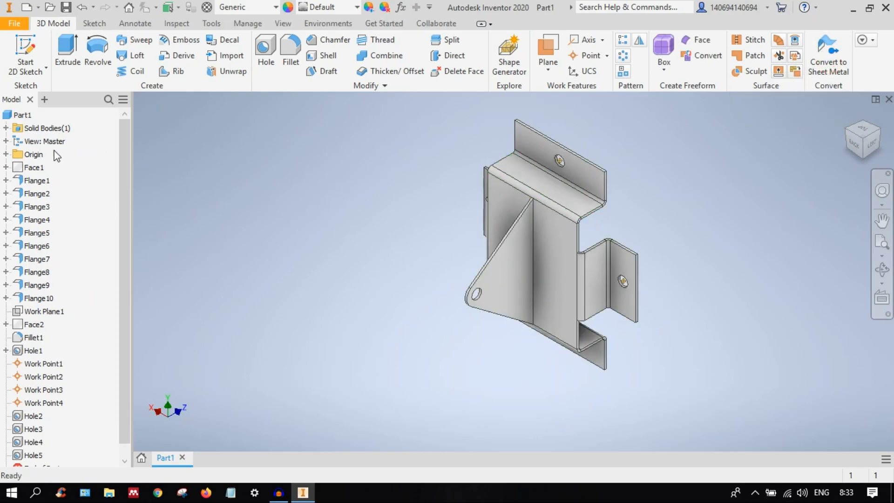
# Step: Set the part's physical material to Stainless Steel in its iProperties and apply it
pyautogui.rightClick(18, 114)
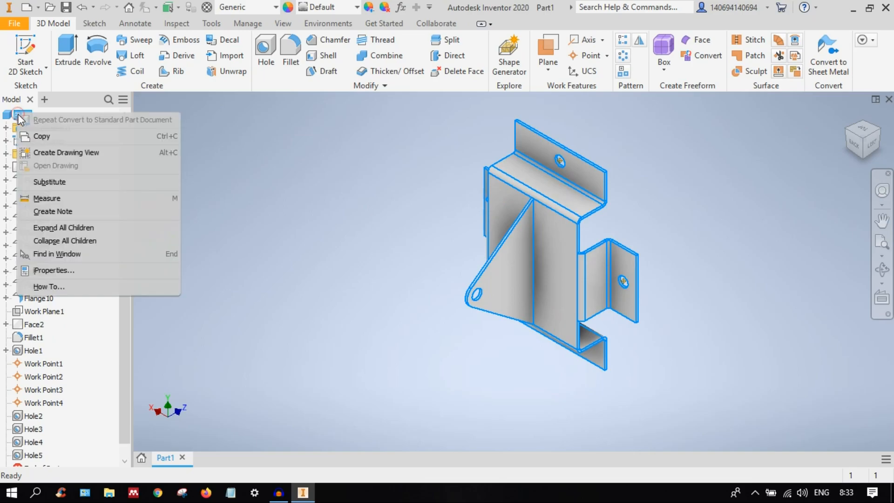
pyautogui.click(76, 272)
pyautogui.click(243, 61)
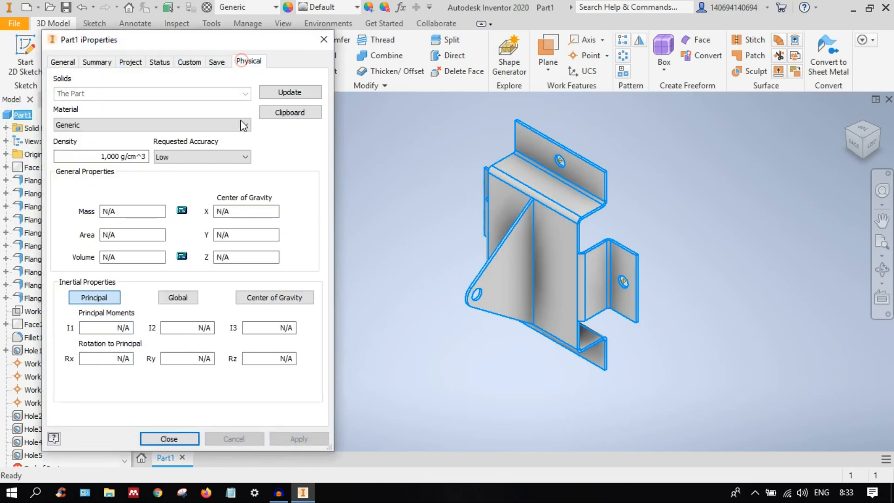
pyautogui.click(111, 125)
pyautogui.scroll(5, 126, 191)
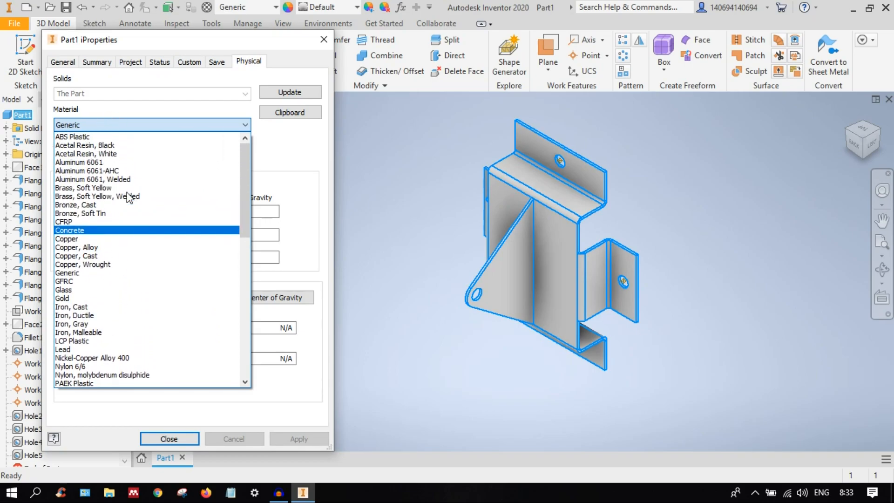
pyautogui.scroll(-10, 129, 196)
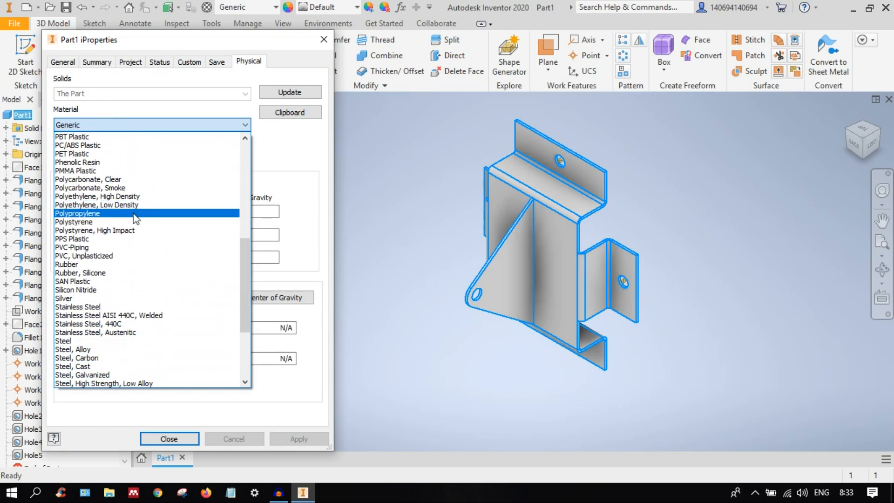
pyautogui.scroll(-5, 134, 217)
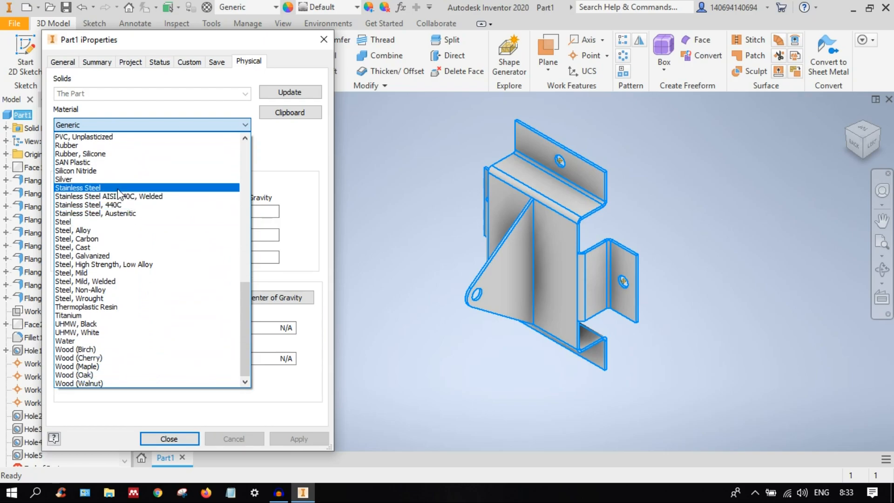
pyautogui.click(119, 188)
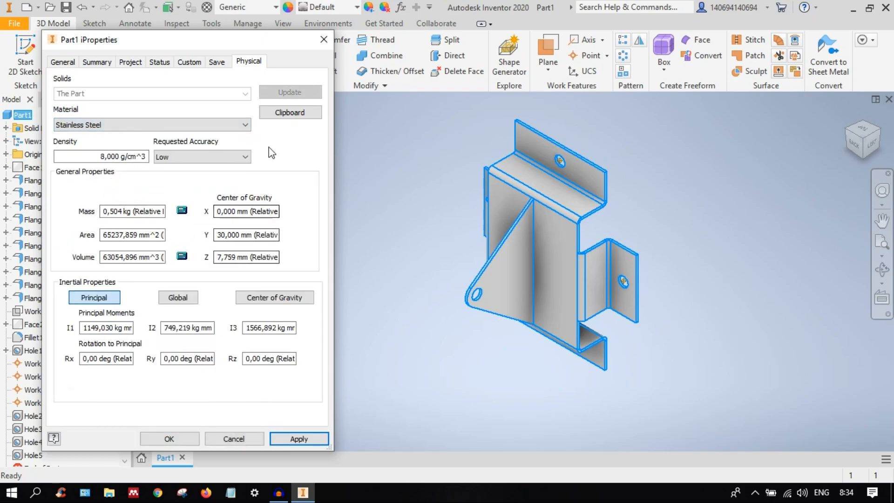
pyautogui.click(290, 439)
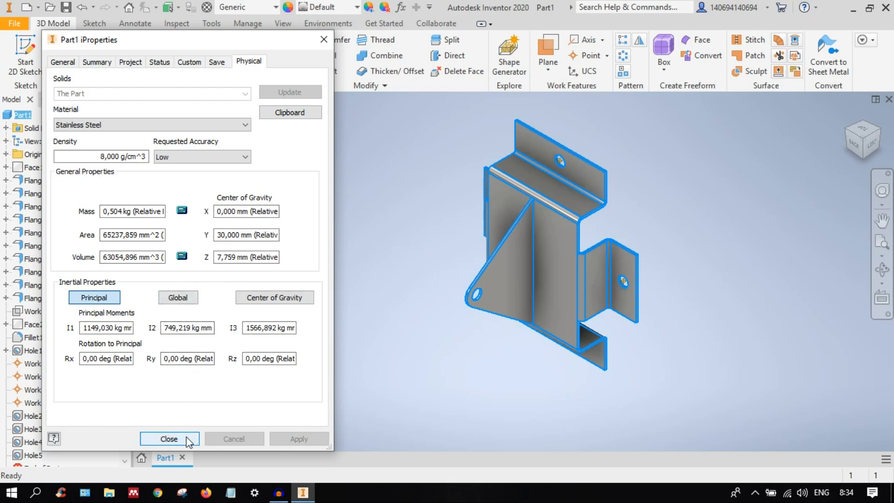
pyautogui.click(169, 438)
pyautogui.click(691, 230)
# Step: Start a Shape Generator study and assign Stainless Steel as the override material for Part1
pyautogui.scroll(-5, 669, 341)
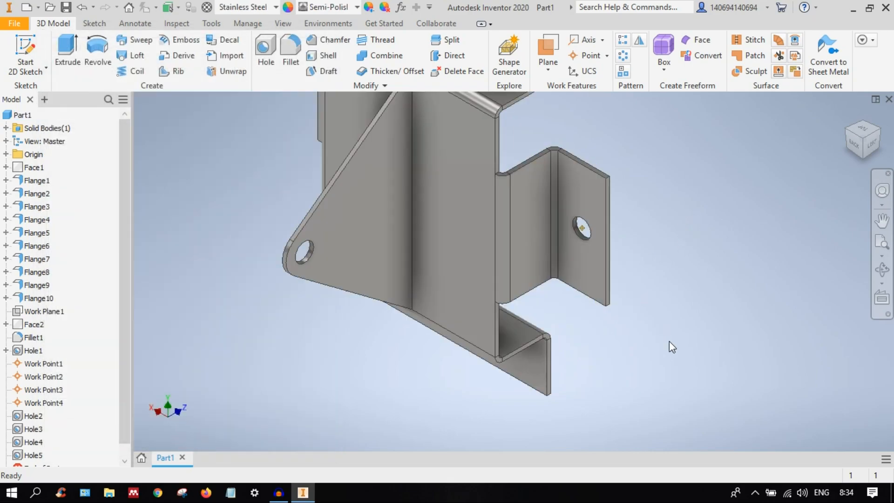
pyautogui.scroll(4, 668, 340)
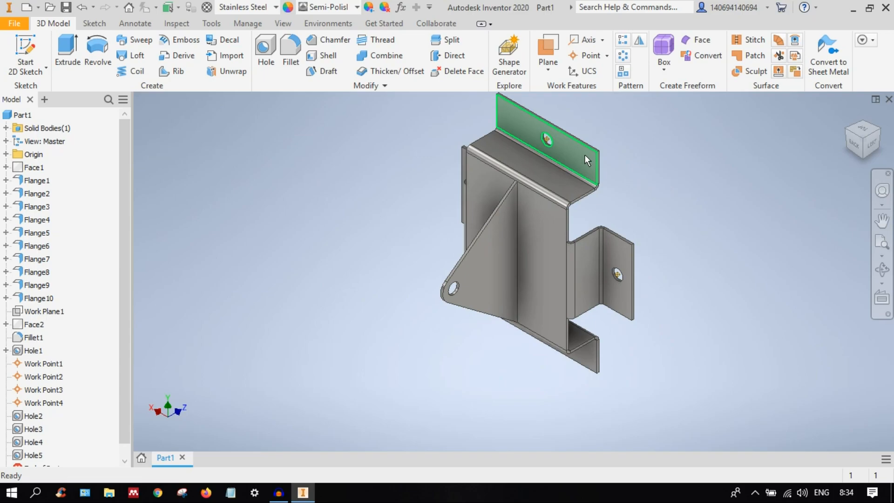
pyautogui.click(512, 52)
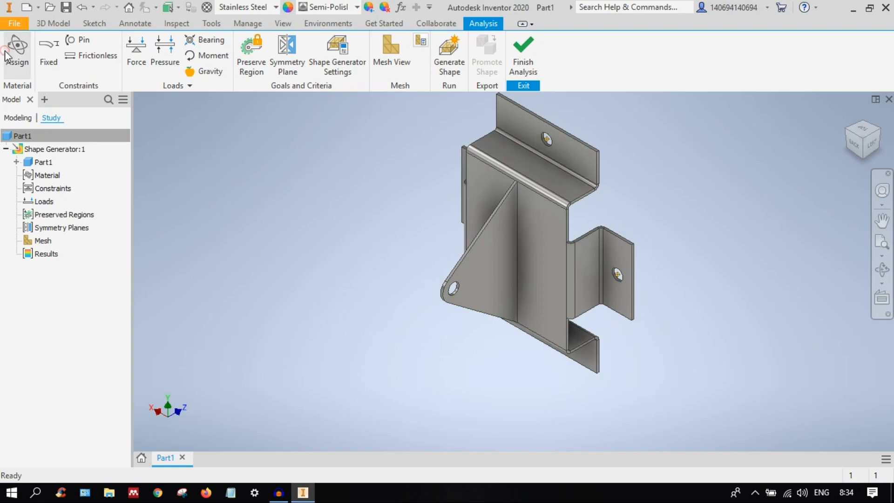
pyautogui.click(18, 61)
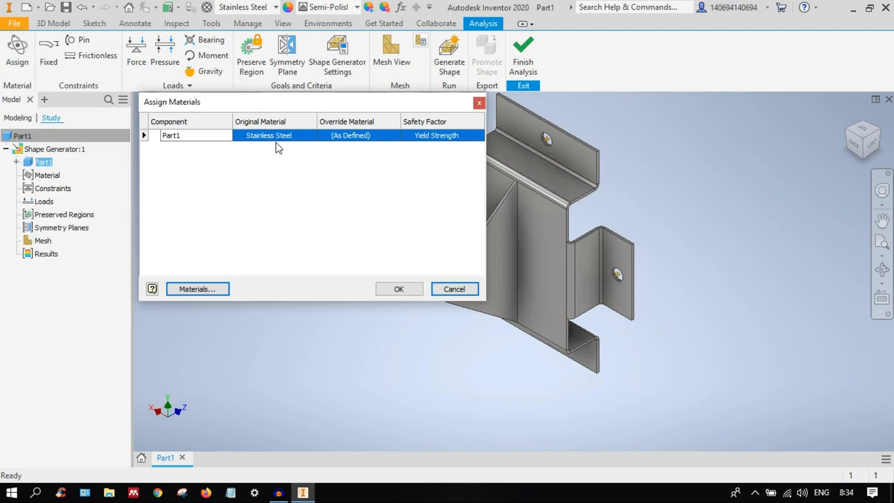
pyautogui.click(370, 138)
pyautogui.click(394, 135)
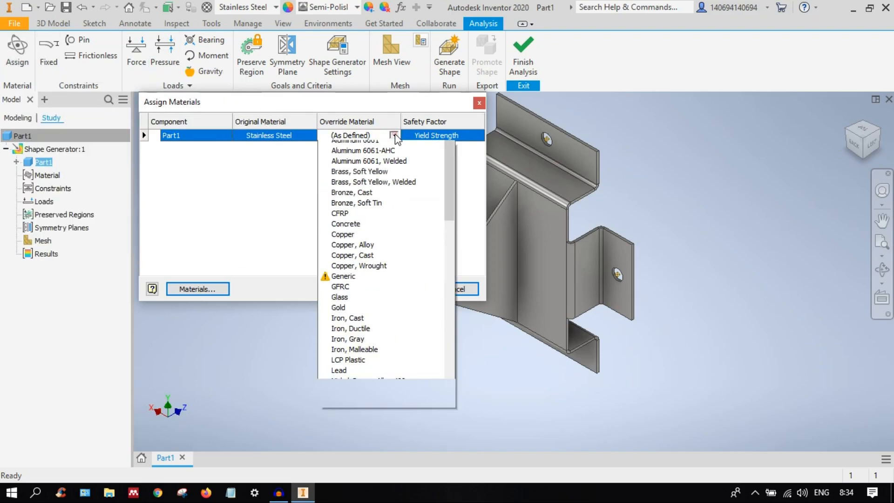
pyautogui.scroll(-12, 419, 209)
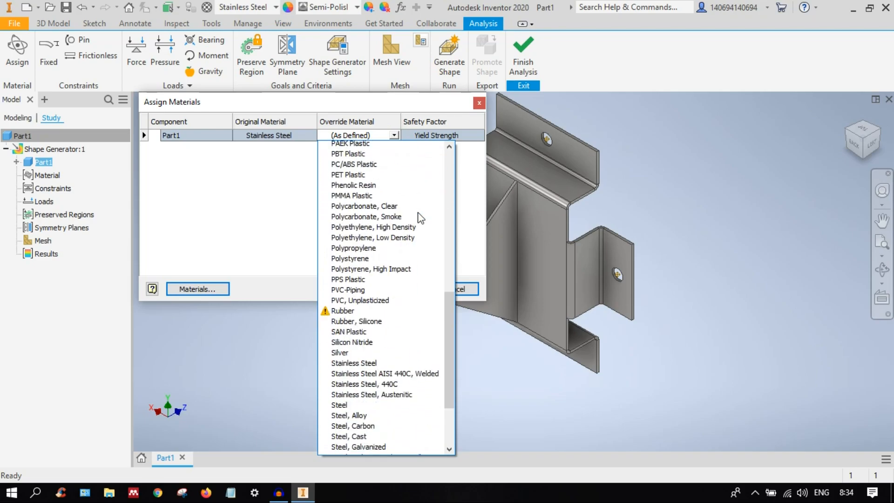
pyautogui.scroll(-3, 412, 195)
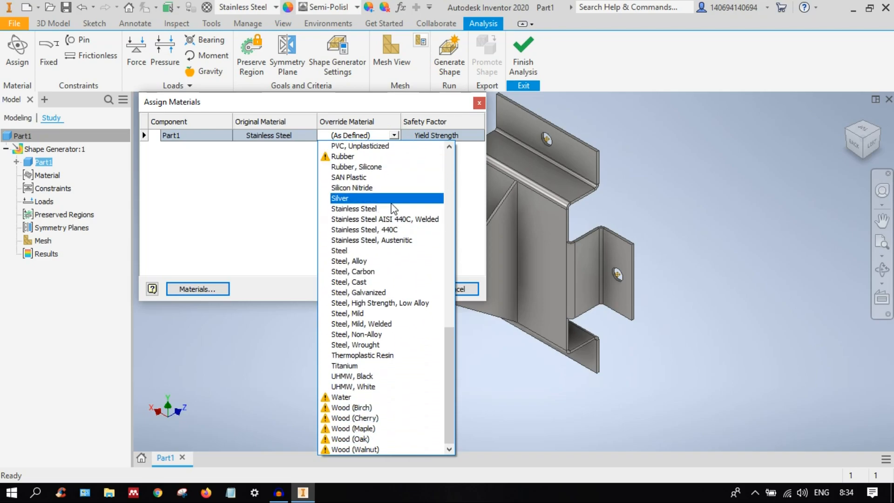
pyautogui.click(395, 207)
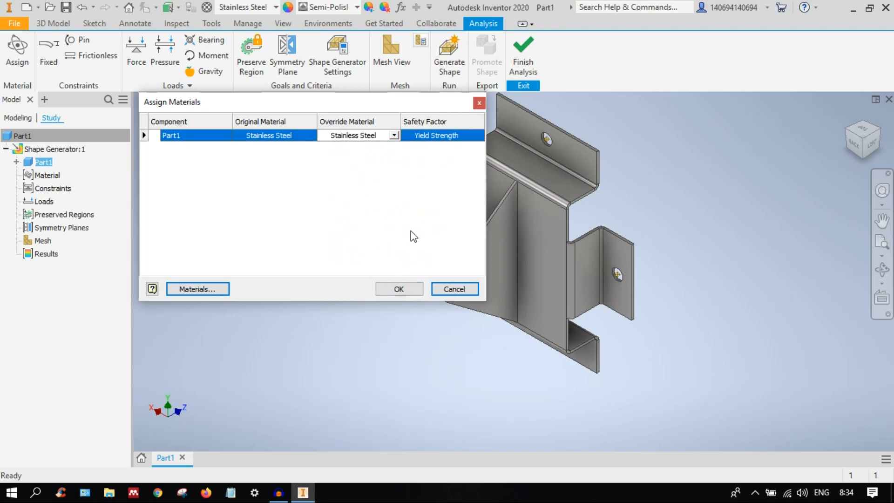
pyautogui.click(416, 289)
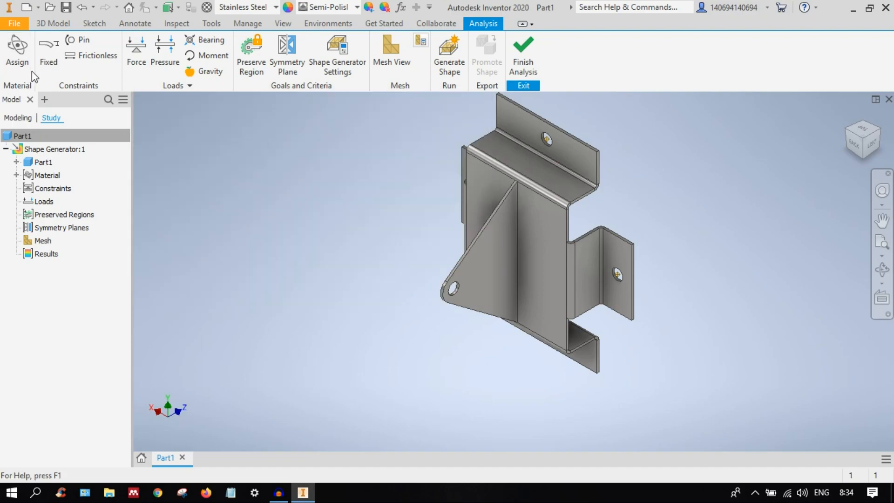
# Step: Start a Fixed Constraint and select the circular edge of the hole in the upper outer flange as its location
pyautogui.click(49, 54)
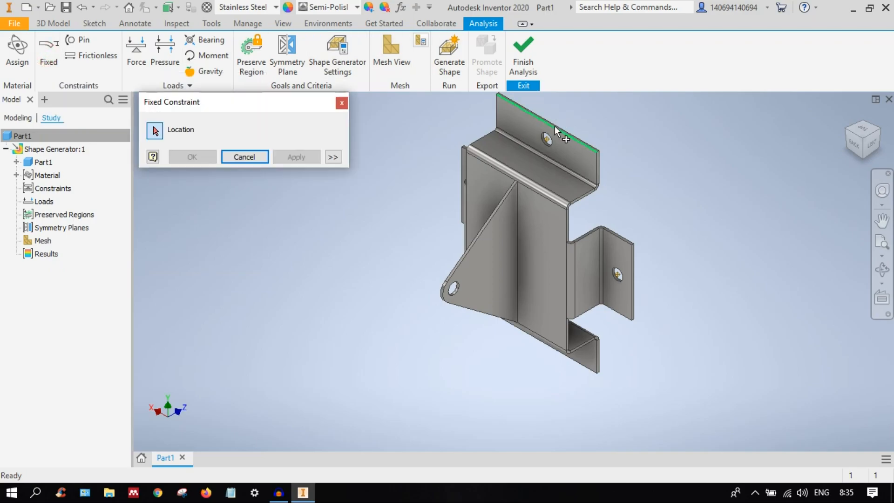
pyautogui.scroll(5, 557, 135)
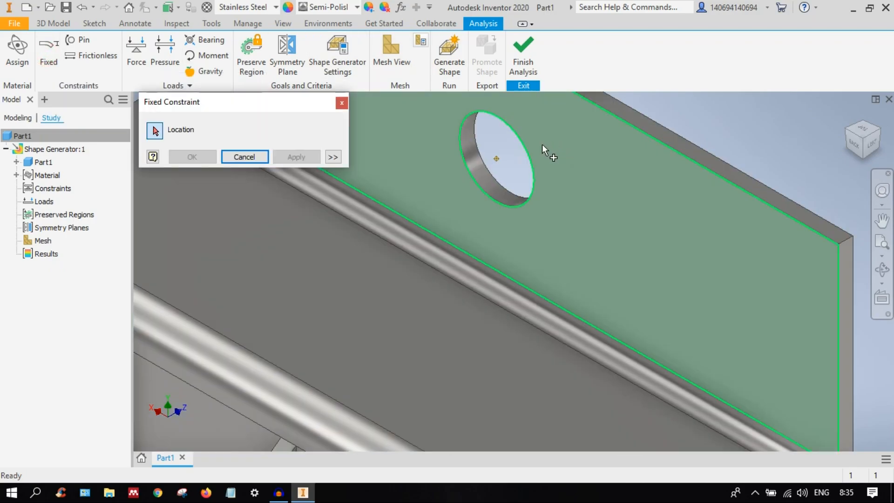
pyautogui.click(878, 132)
pyautogui.scroll(4, 587, 219)
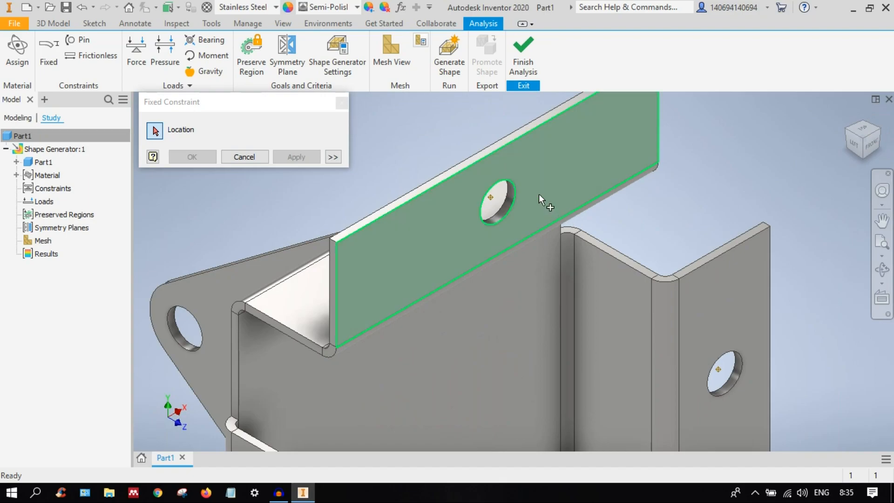
pyautogui.scroll(3, 582, 206)
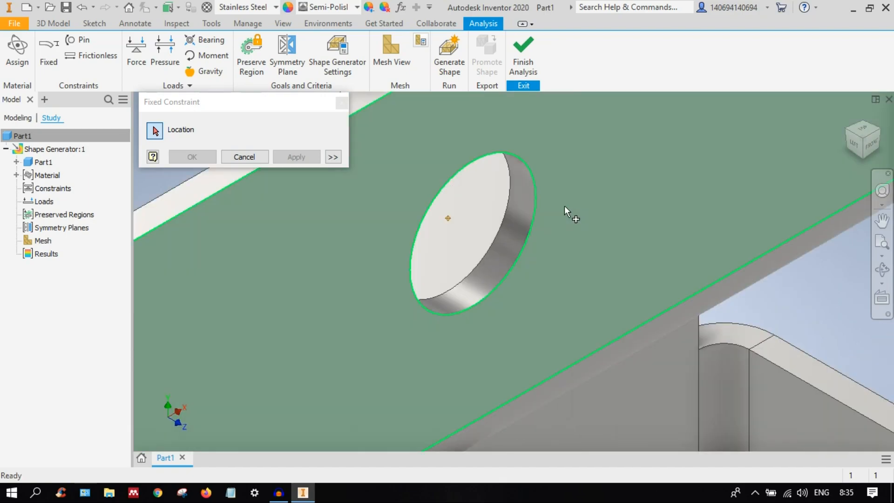
pyautogui.click(534, 179)
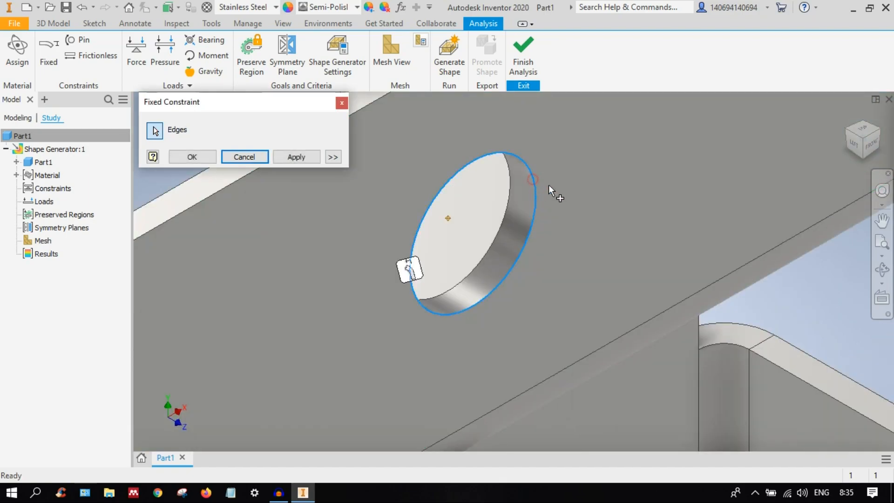
# Step: Add the circular hole edges on both side flanges to the fixed constraint
pyautogui.scroll(-5, 535, 195)
pyautogui.moveTo(598, 175); pyautogui.dragTo(599, 151, button='middle')
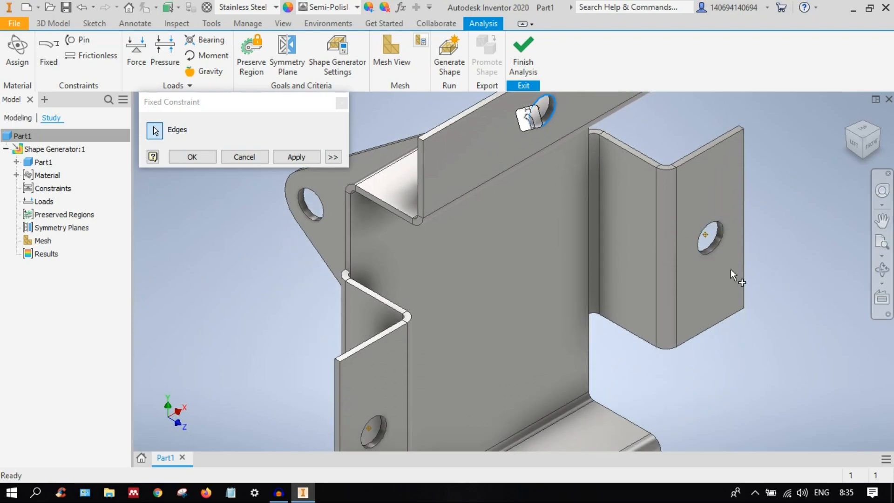
pyautogui.scroll(3, 722, 264)
pyautogui.scroll(2, 722, 245)
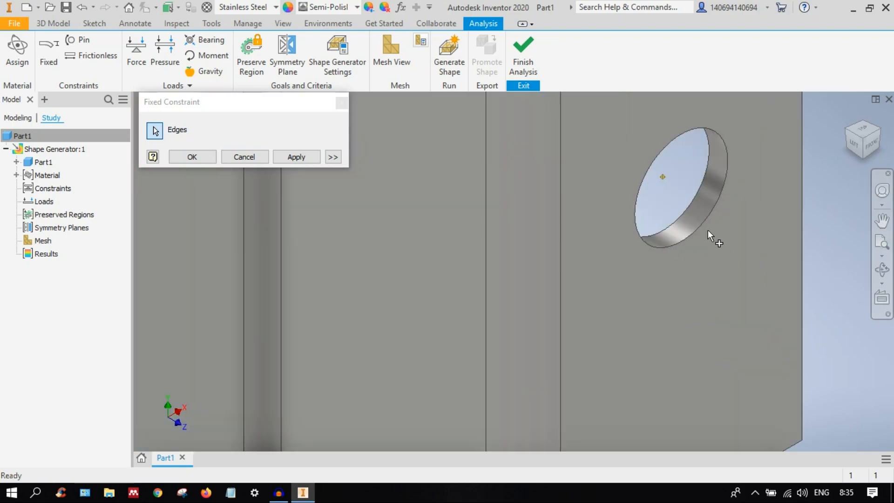
pyautogui.click(705, 225)
pyautogui.scroll(-5, 698, 226)
pyautogui.moveTo(333, 439); pyautogui.dragTo(471, 336, button='middle')
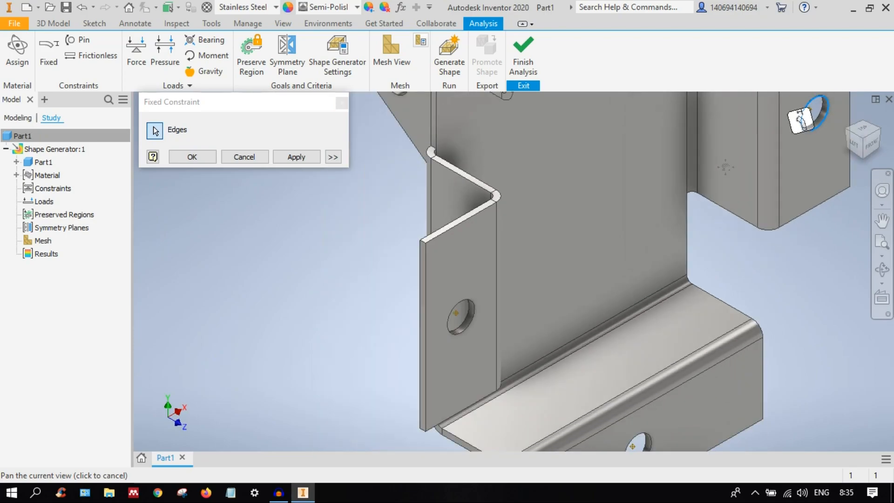
pyautogui.scroll(3, 467, 328)
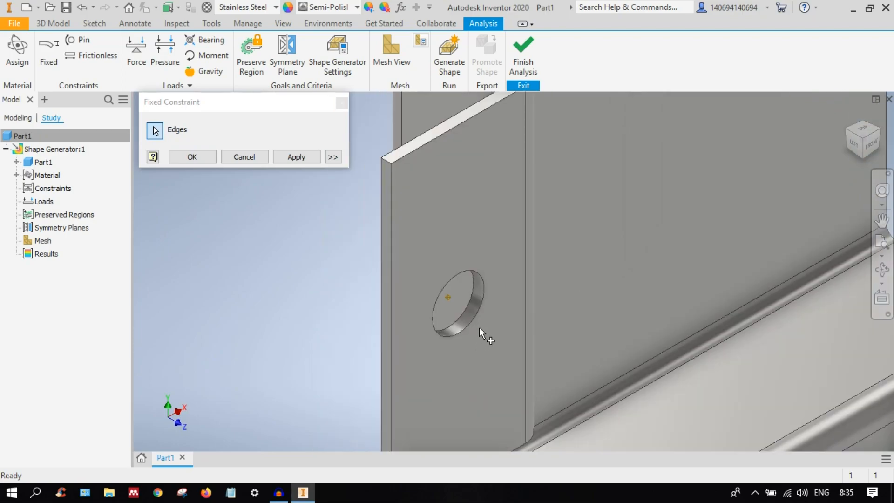
pyautogui.click(470, 323)
# Step: Add the hole edge on the lower outer flange and confirm the fixed constraint
pyautogui.scroll(-5, 652, 317)
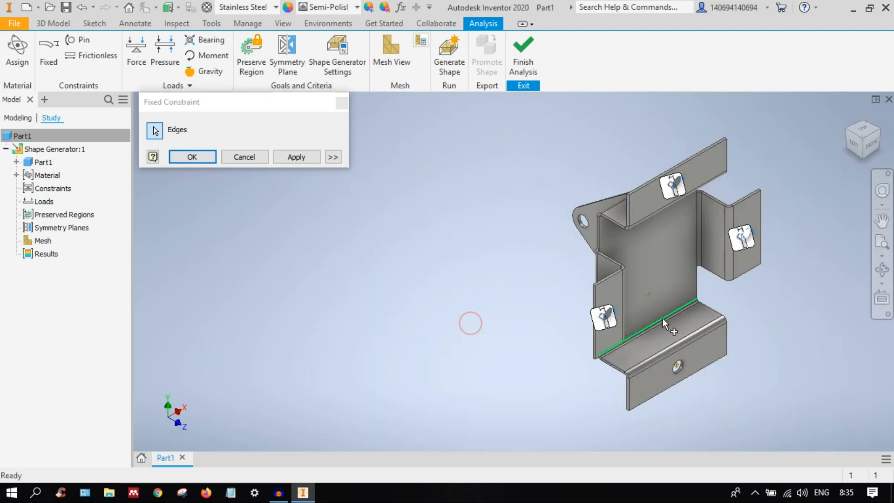
pyautogui.scroll(5, 629, 337)
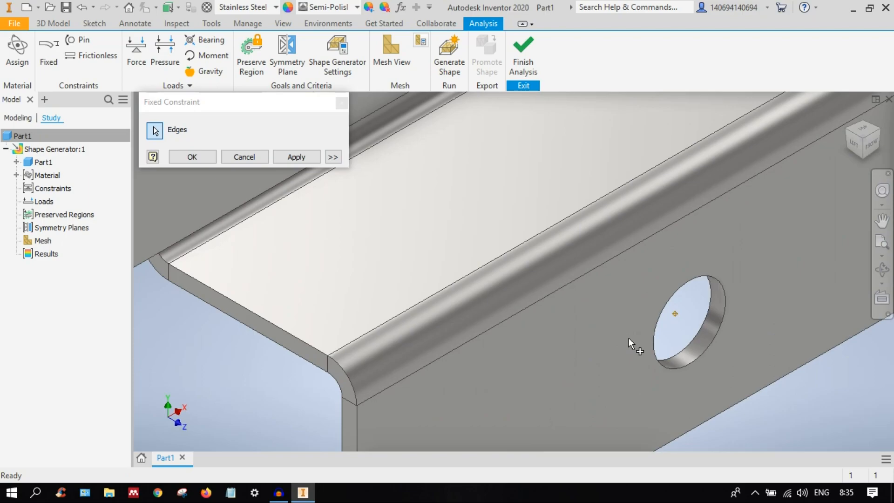
pyautogui.click(706, 346)
pyautogui.scroll(-5, 670, 319)
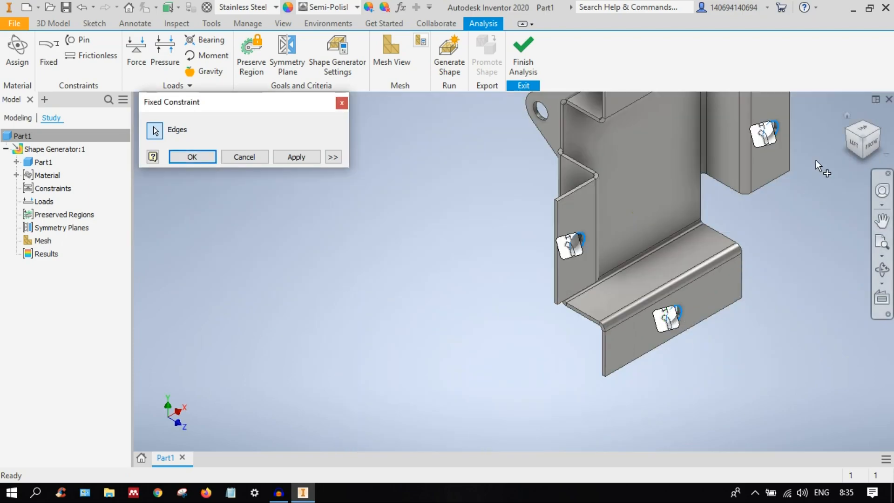
pyautogui.click(845, 128)
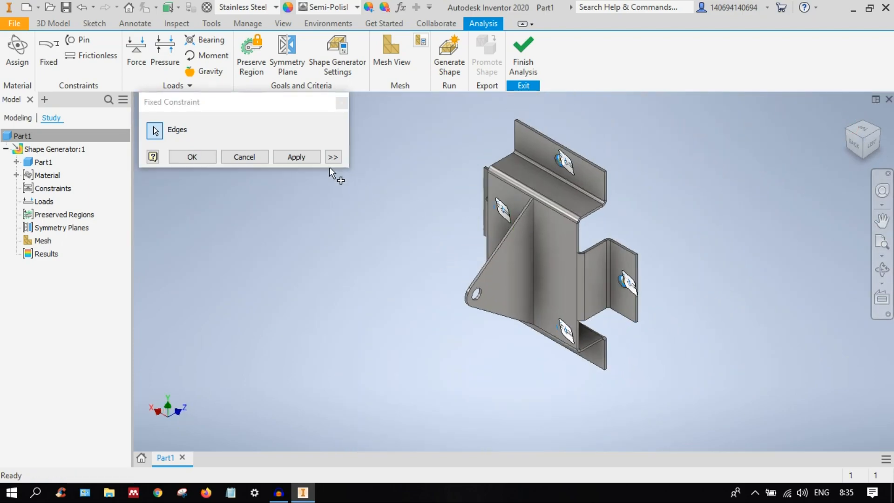
pyautogui.click(201, 156)
pyautogui.moveTo(585, 322); pyautogui.dragTo(472, 302, button='middle')
pyautogui.scroll(-3, 367, 252)
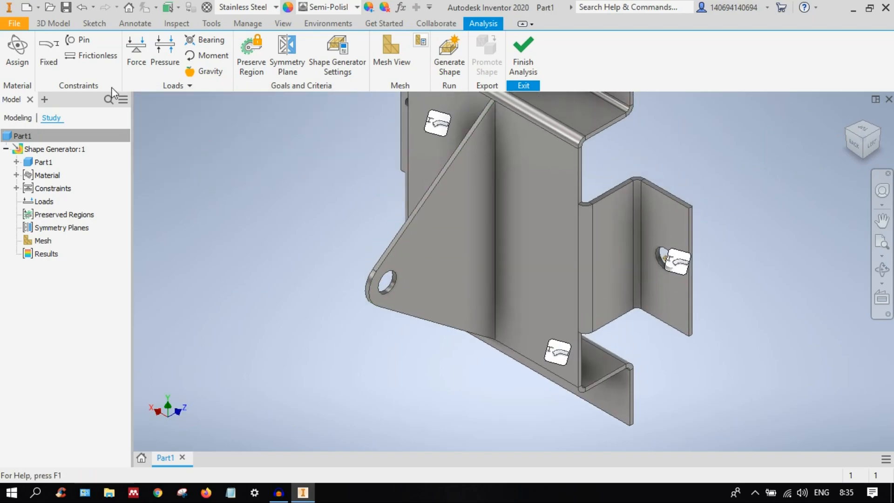
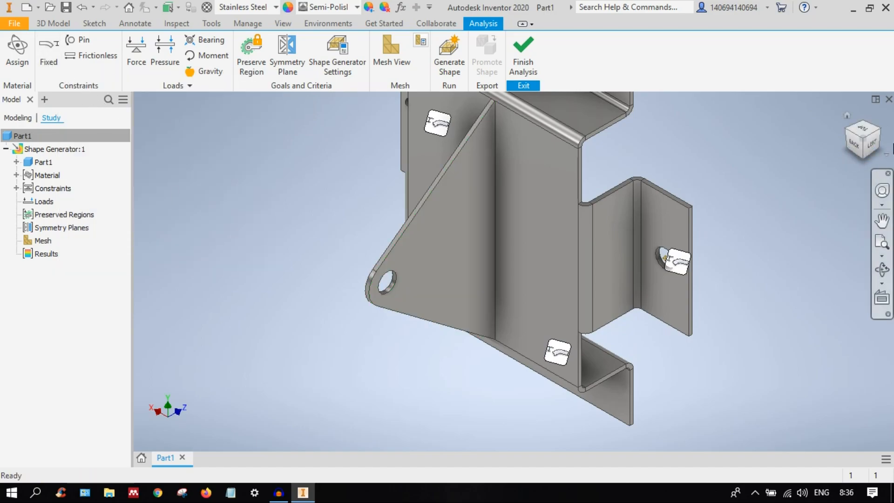
pyautogui.click(882, 133)
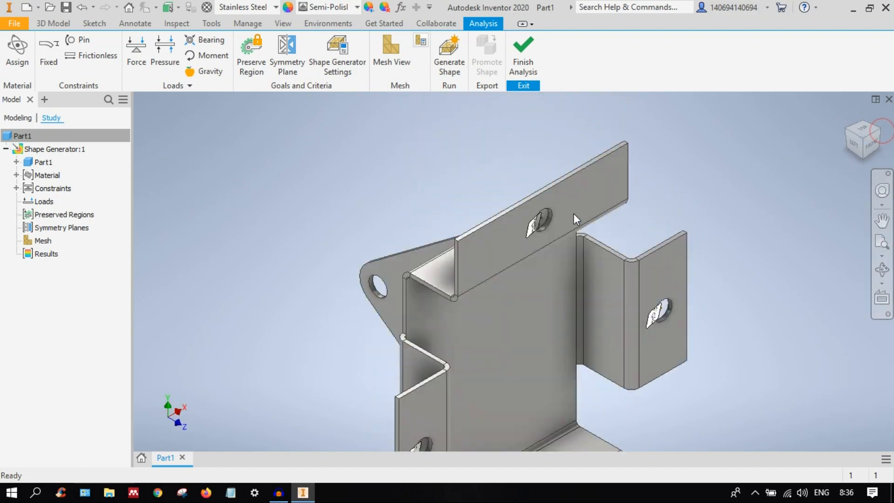
pyautogui.scroll(5, 535, 215)
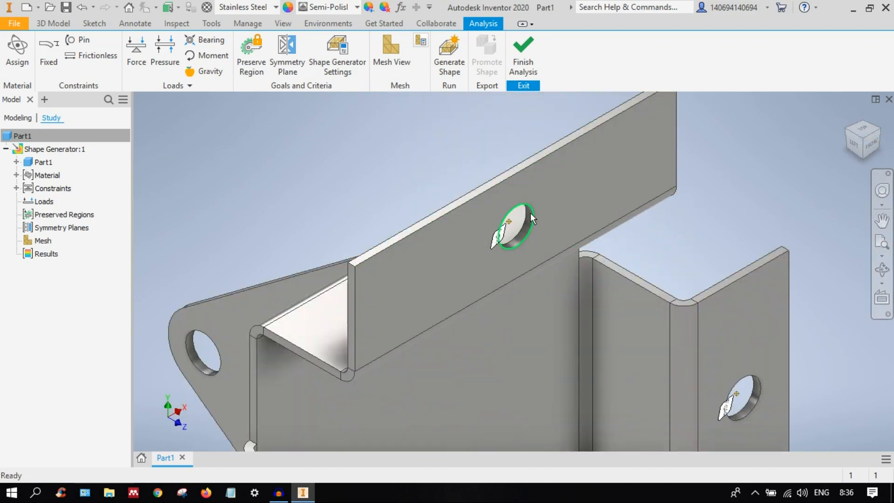
pyautogui.click(847, 133)
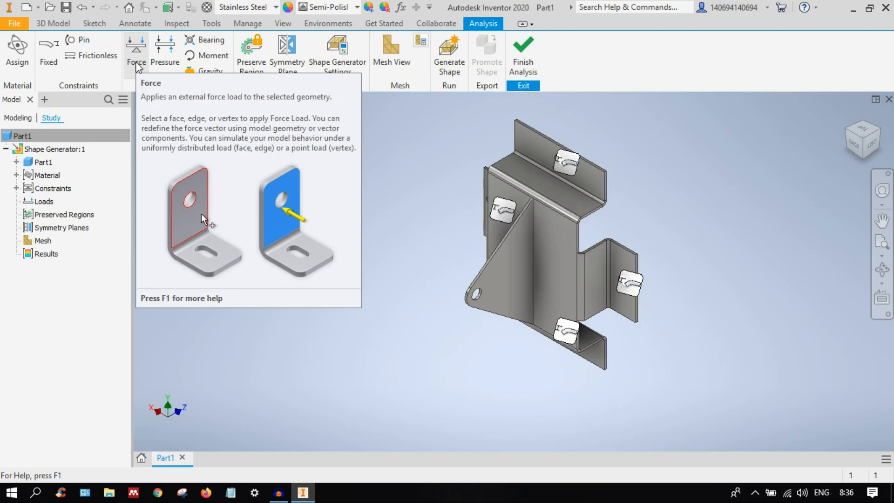
# Step: Start a gravity load defined by vector components and set g[Y] to 9810 mm/s^2
pyautogui.click(204, 71)
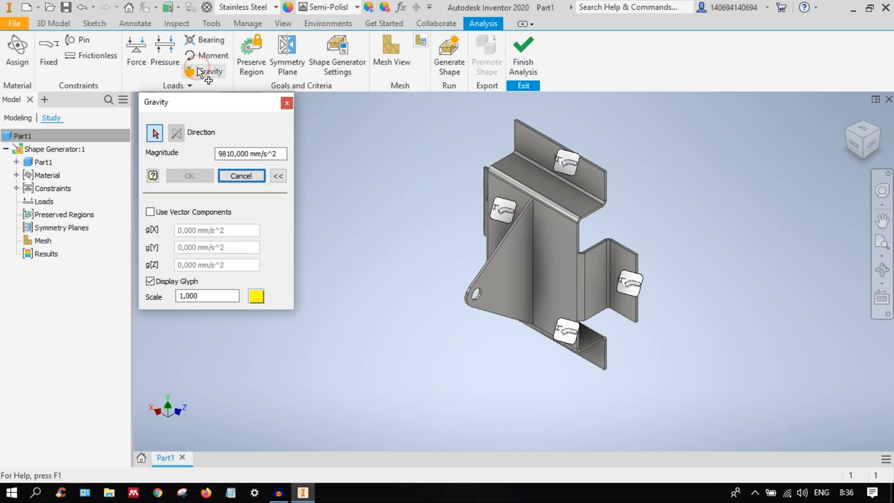
pyautogui.click(150, 212)
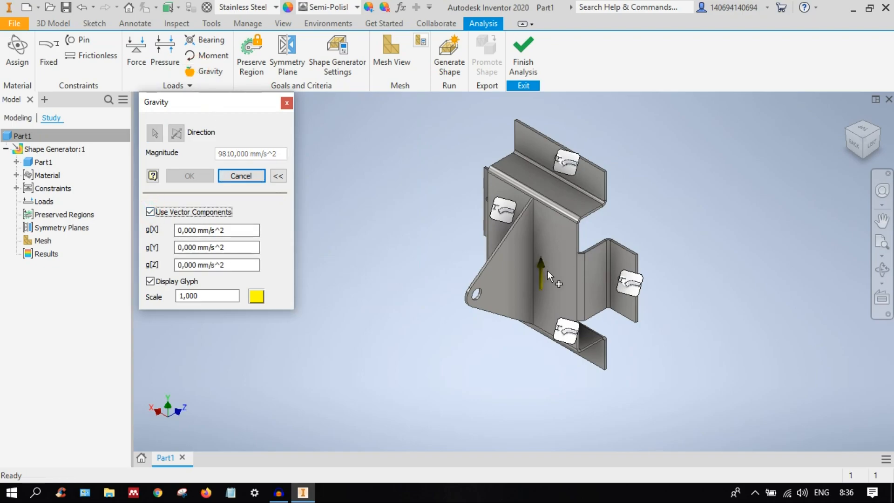
pyautogui.scroll(-5, 540, 275)
pyautogui.scroll(4, 540, 270)
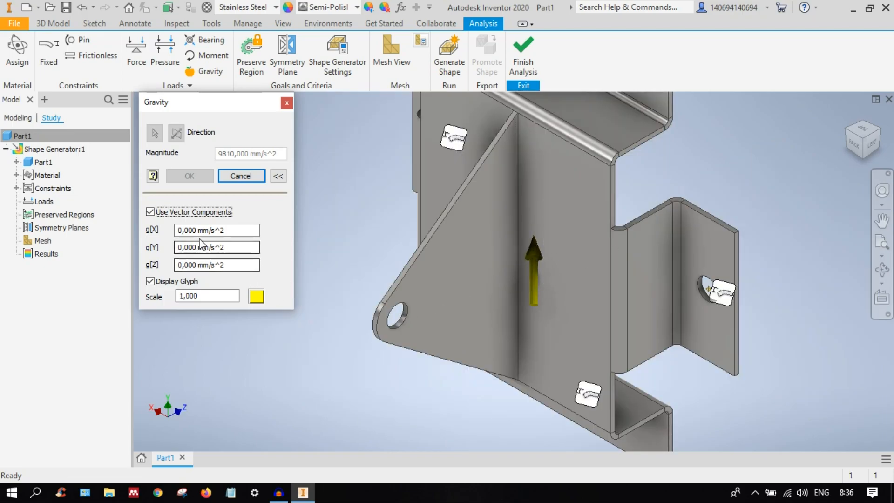
pyautogui.scroll(4, 537, 273)
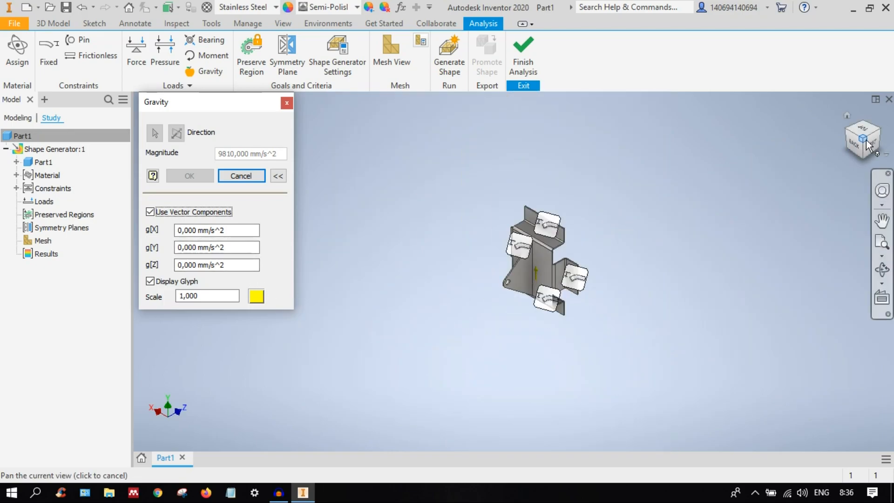
pyautogui.click(870, 142)
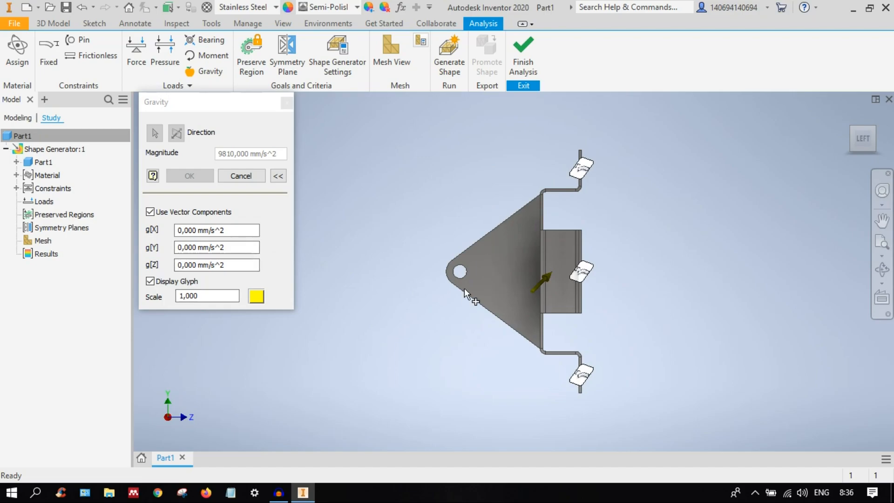
pyautogui.scroll(-4, 465, 288)
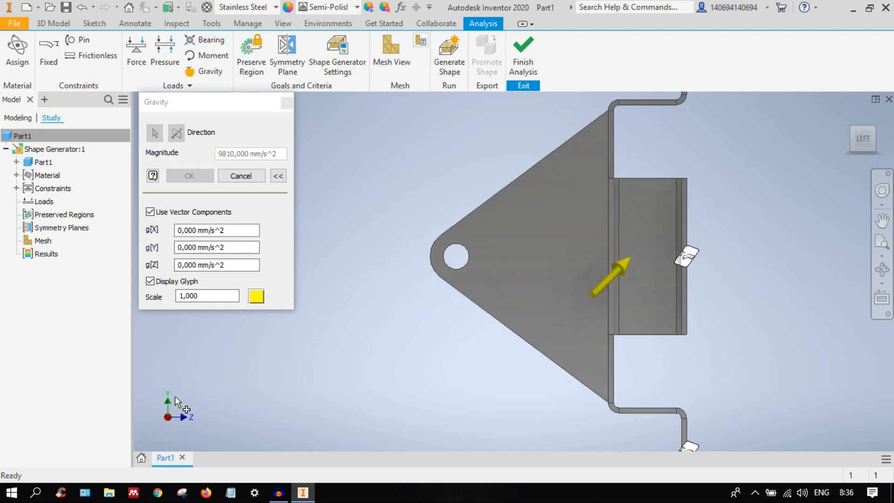
pyautogui.click(226, 248)
pyautogui.click(196, 250)
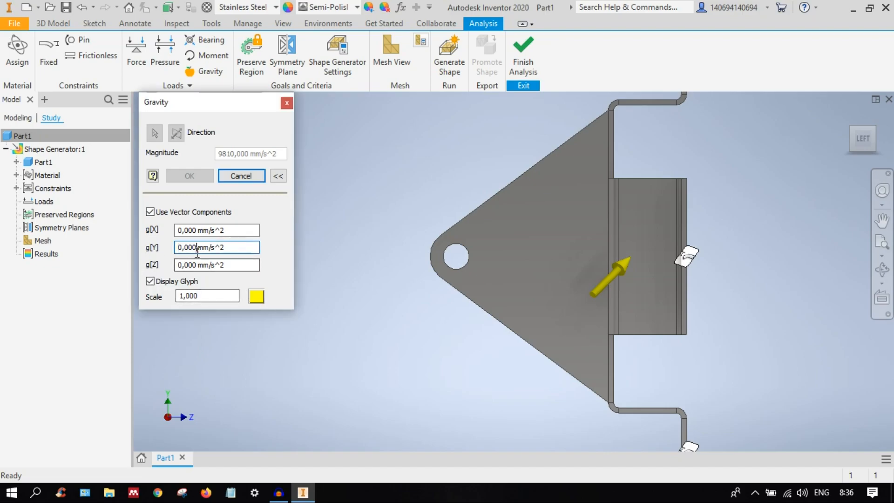
pyautogui.moveTo(195, 250); pyautogui.dragTo(151, 253)
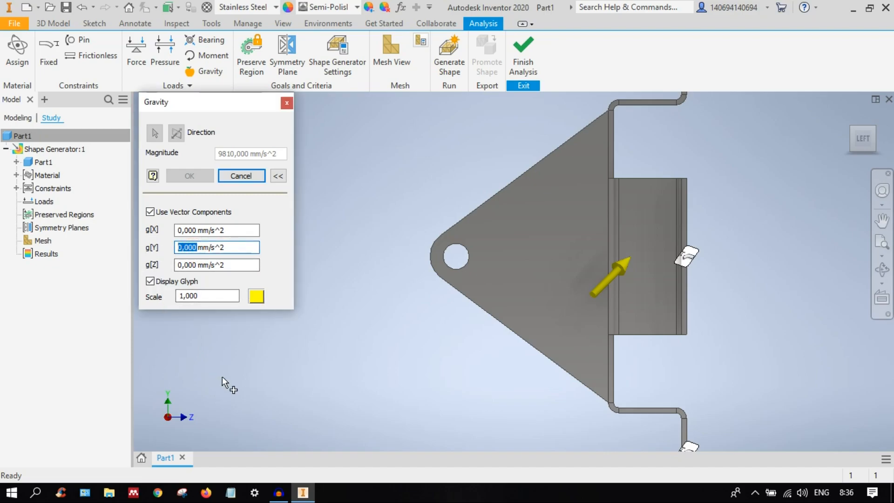
pyautogui.write('9810')
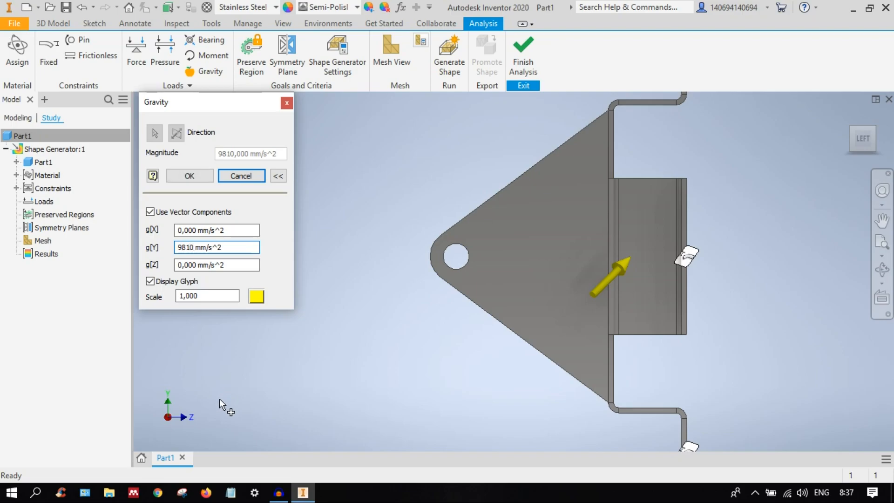
pyautogui.click(240, 229)
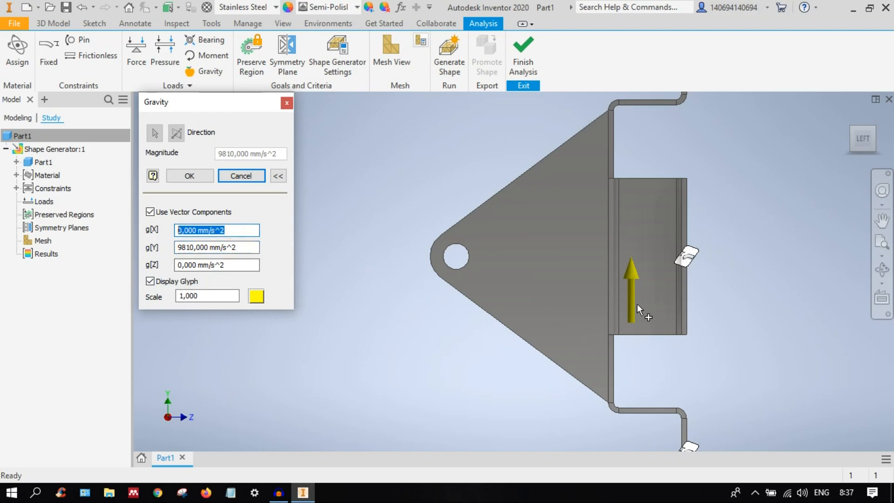
# Step: Reverse the gravity direction by setting g[Y] to -9810 mm/s^2 and confirm the gravity load
pyautogui.click(179, 249)
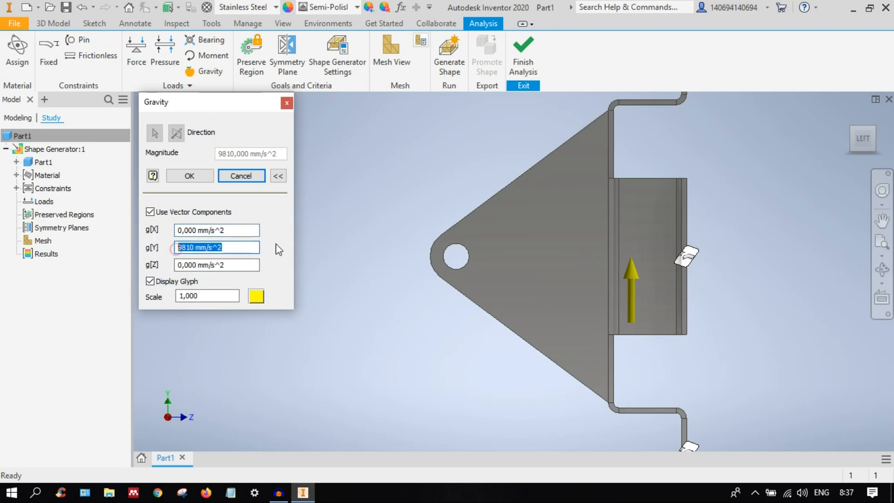
pyautogui.click(179, 247)
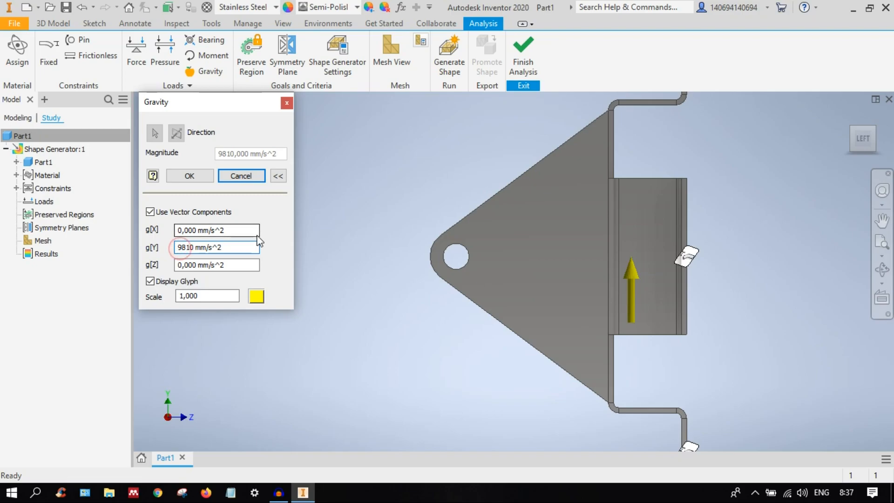
pyautogui.write('-')
pyautogui.click(230, 230)
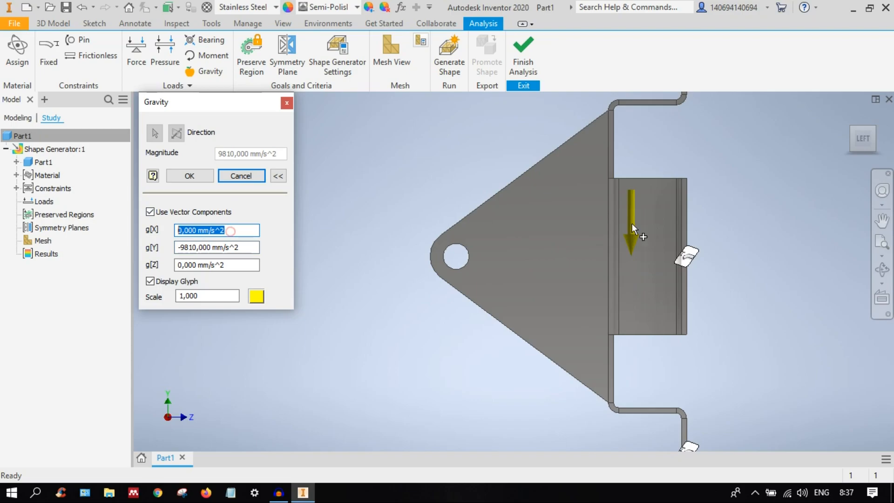
pyautogui.click(190, 176)
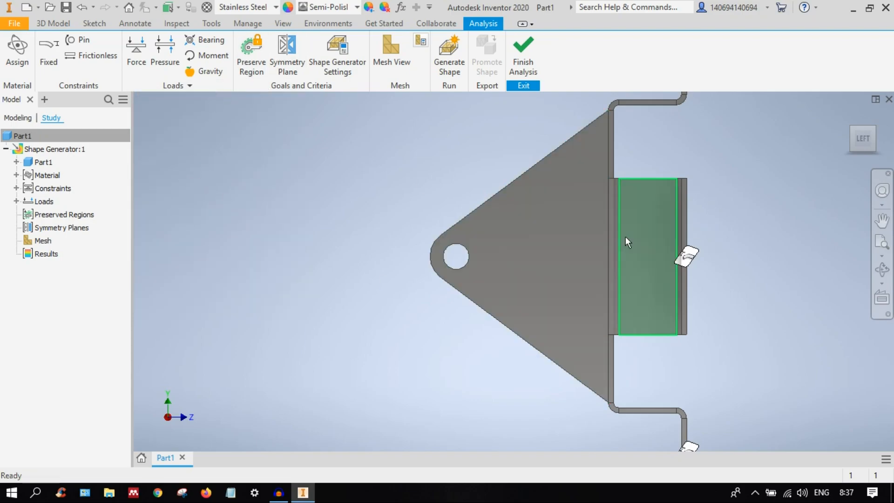
# Step: Start a force load with a magnitude of 50 N and a red glyph
pyautogui.click(853, 129)
pyautogui.scroll(5, 465, 303)
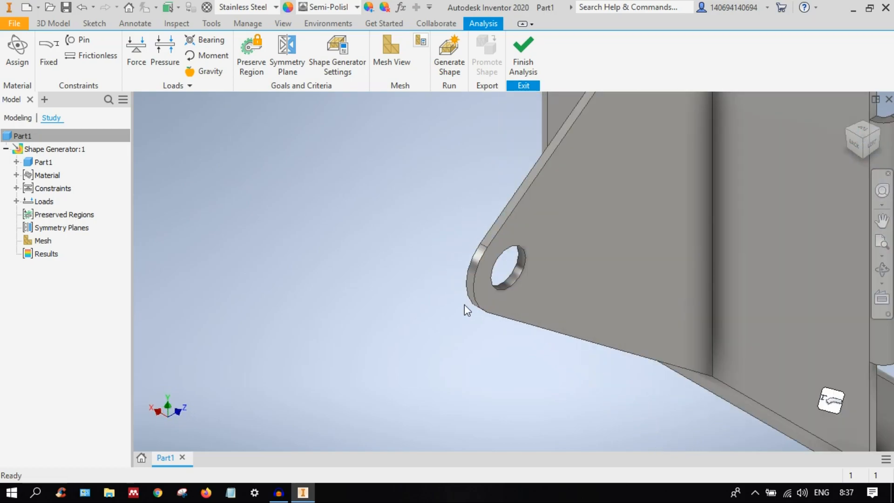
pyautogui.click(143, 62)
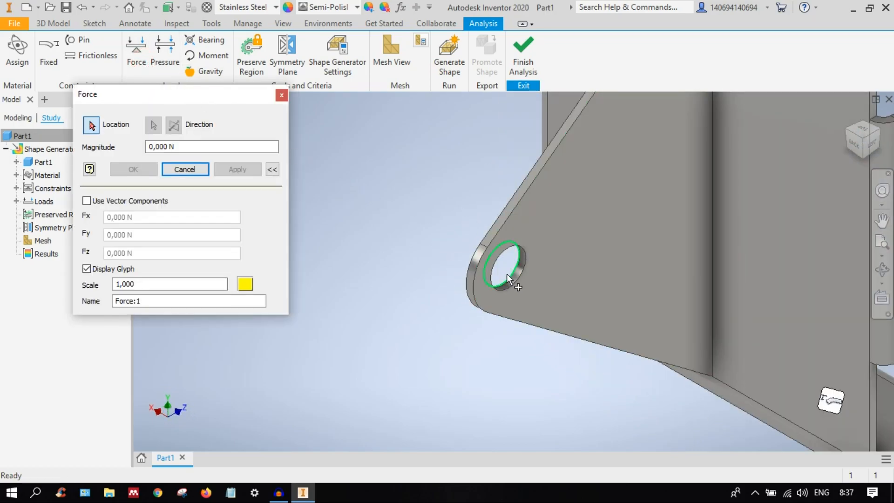
pyautogui.click(194, 146)
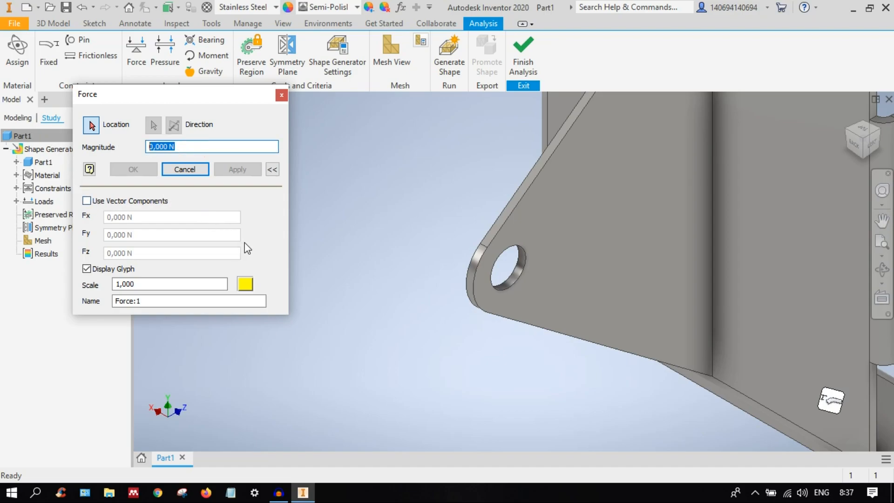
pyautogui.write('50')
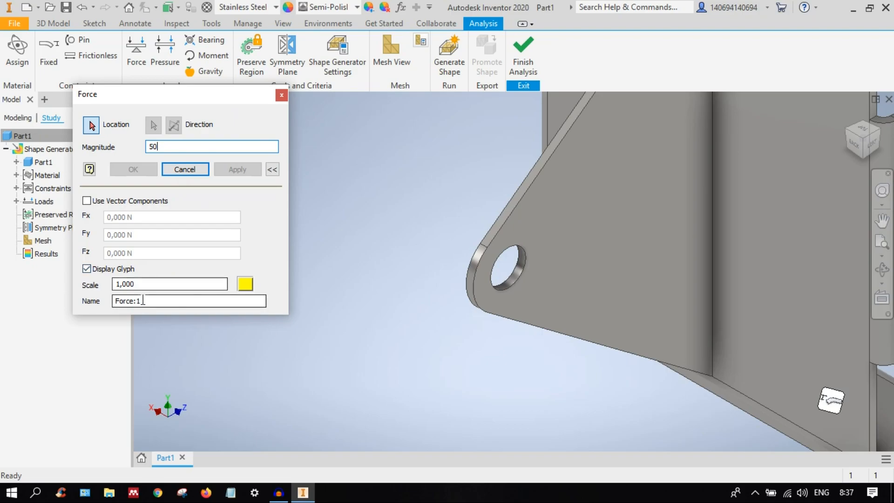
pyautogui.click(245, 283)
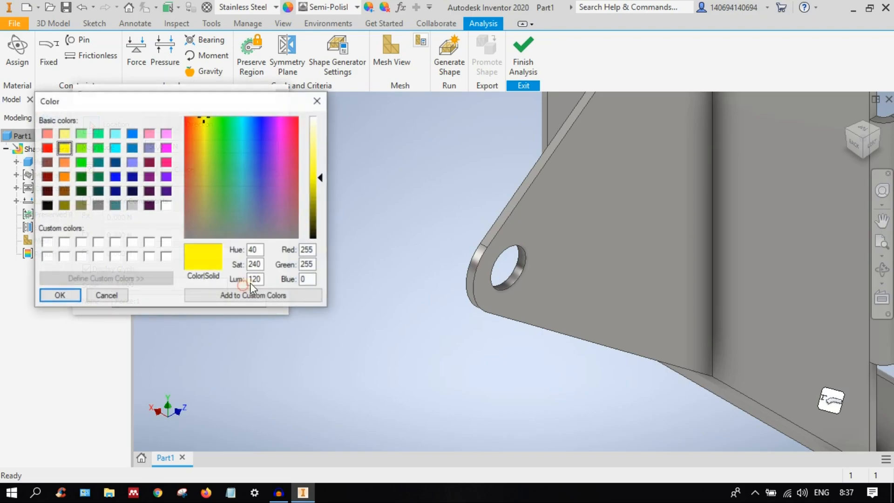
pyautogui.click(47, 148)
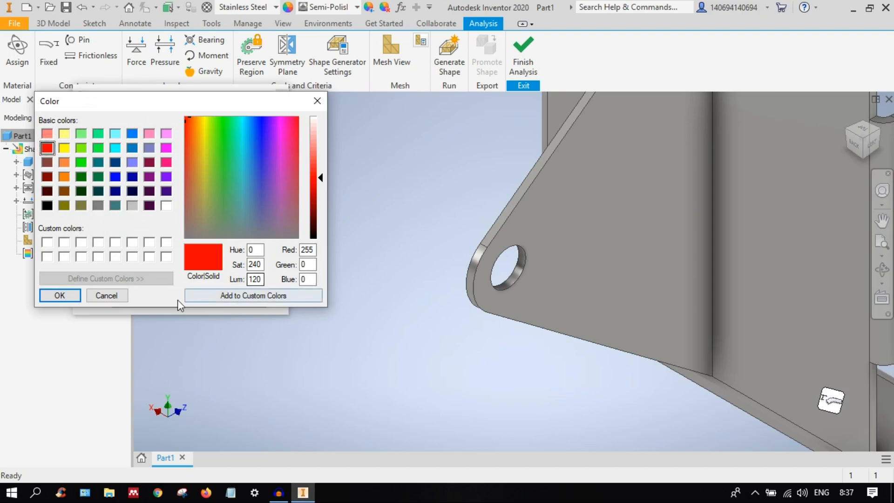
pyautogui.click(64, 300)
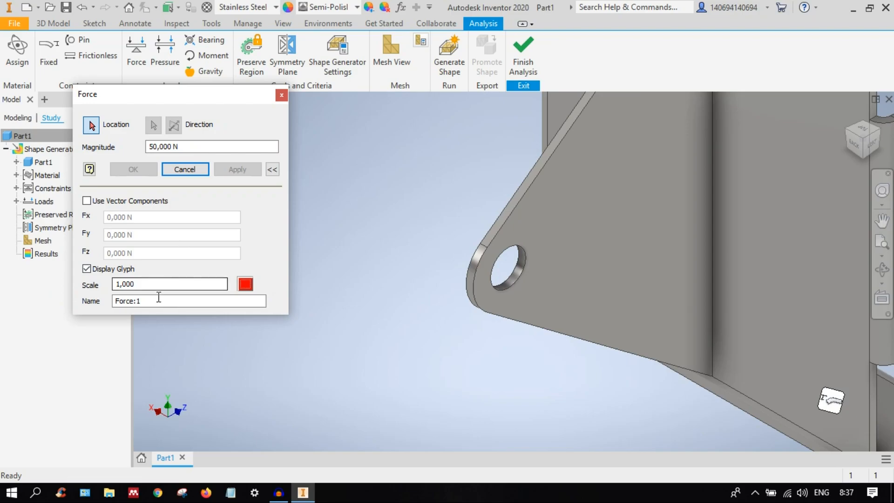
# Step: Define the force by vector components and set its glyph scale to 2
pyautogui.moveTo(143, 288); pyautogui.dragTo(85, 287)
pyautogui.scroll(-7, 545, 296)
pyautogui.scroll(4, 543, 293)
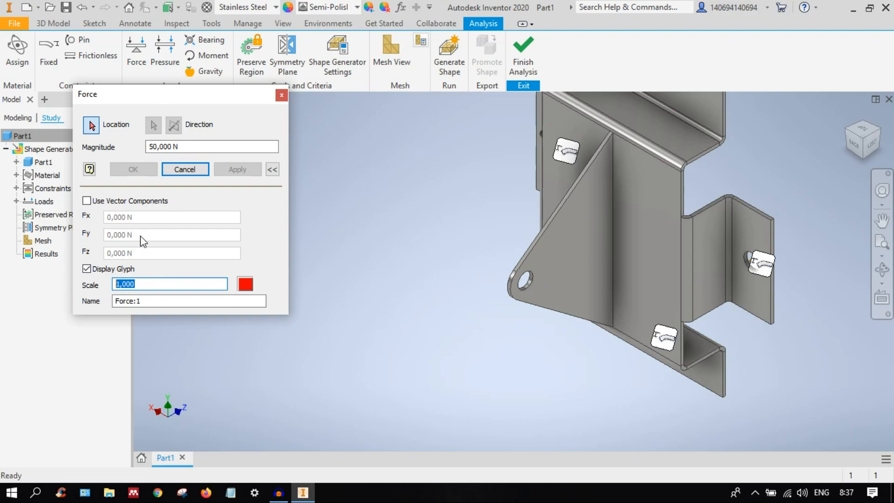
pyautogui.click(86, 201)
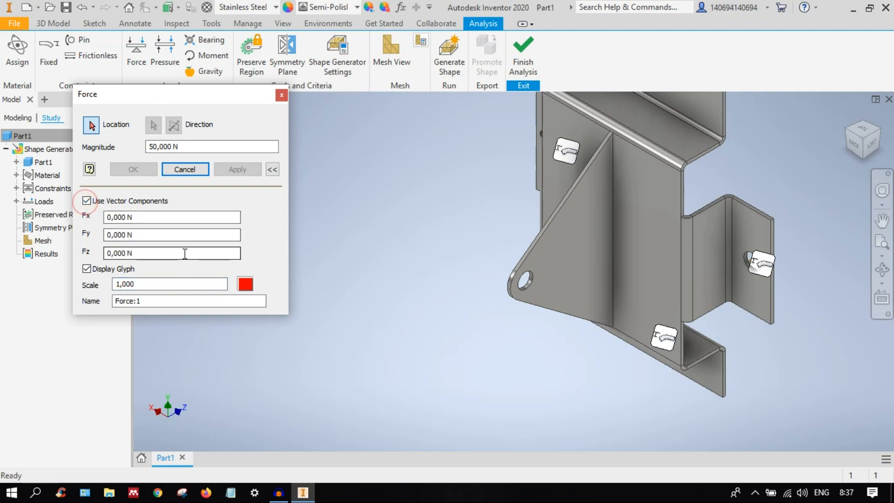
pyautogui.scroll(-2, 605, 256)
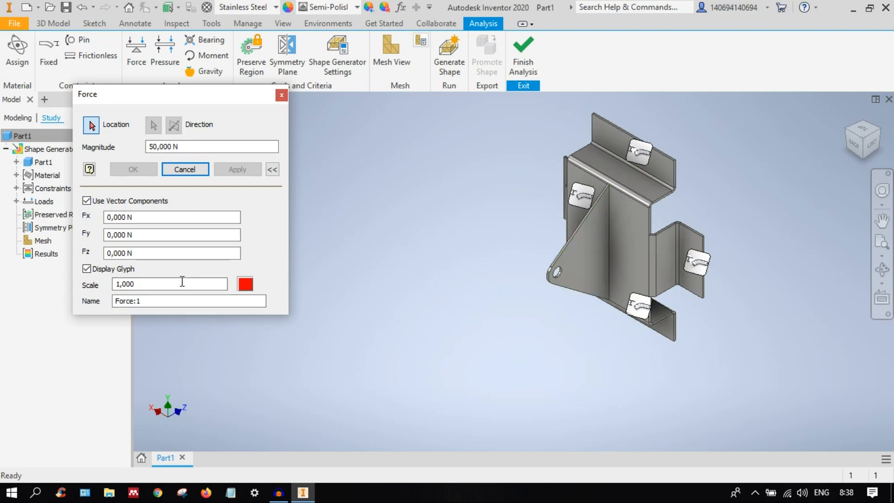
pyautogui.doubleClick(162, 284)
pyautogui.write('2')
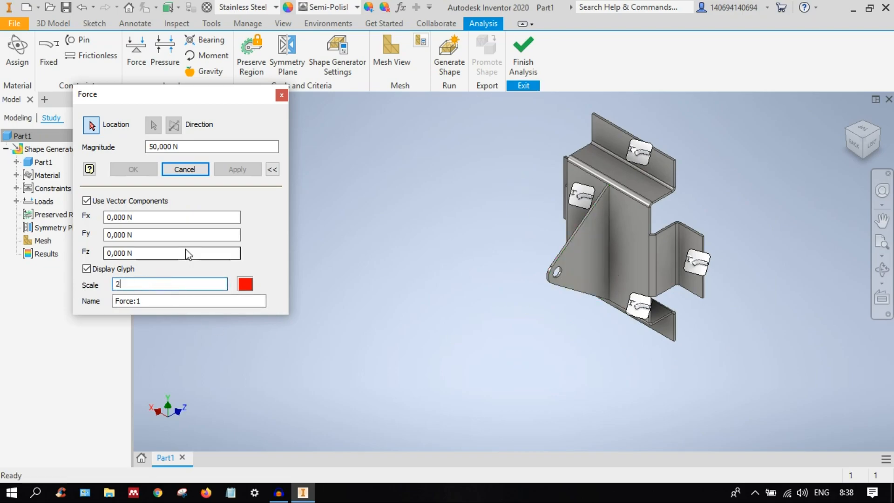
# Step: Set Fy to 50 N and place the force on the inner face of the triangular rib's hole
pyautogui.click(163, 235)
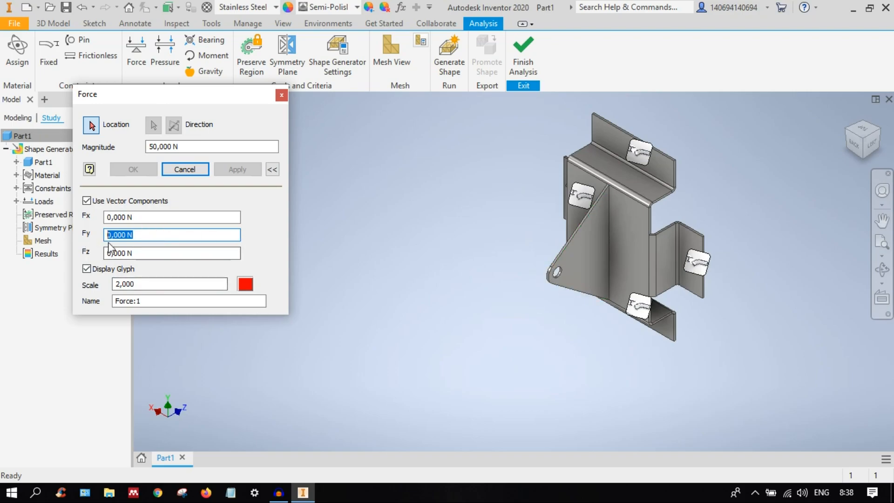
pyautogui.write('50')
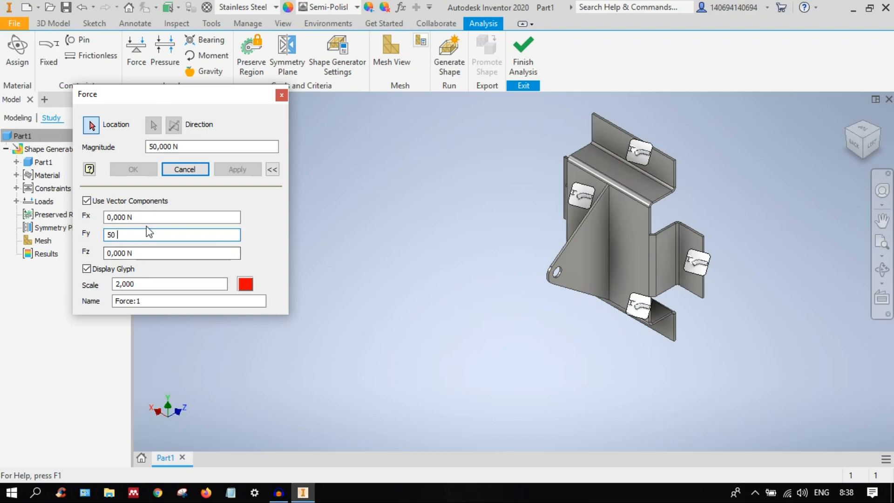
pyautogui.click(154, 217)
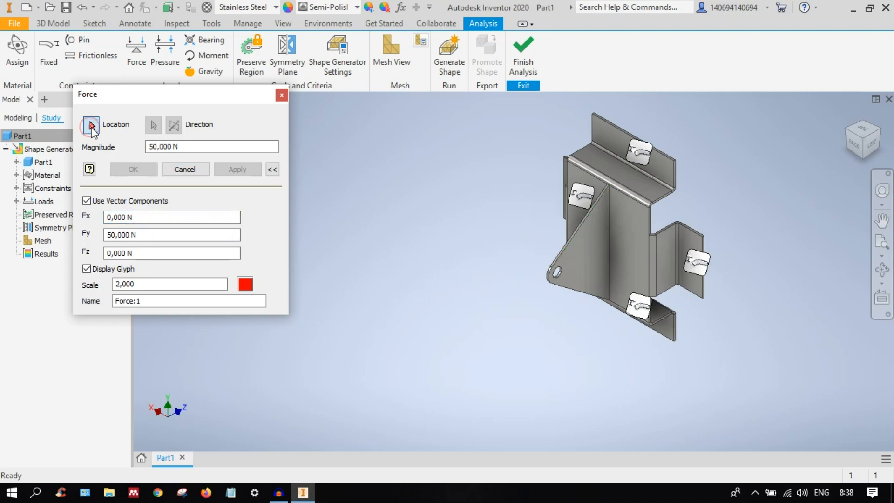
pyautogui.scroll(5, 553, 279)
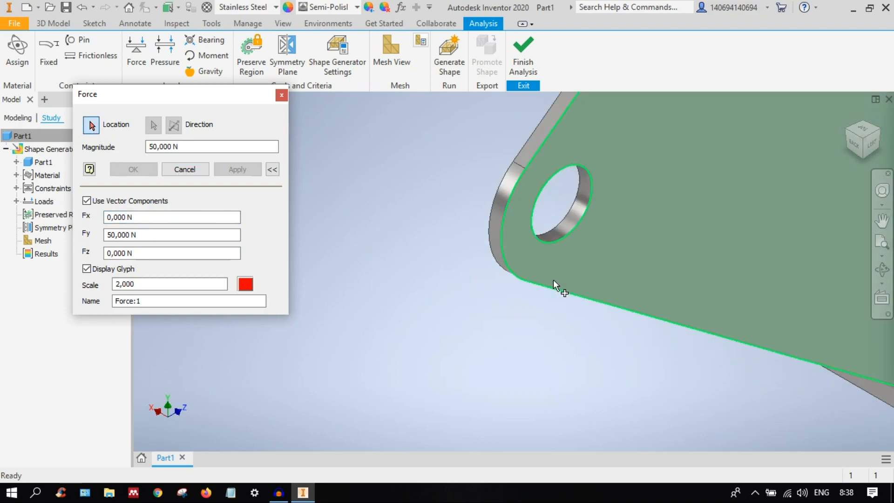
pyautogui.click(573, 218)
pyautogui.scroll(-5, 568, 227)
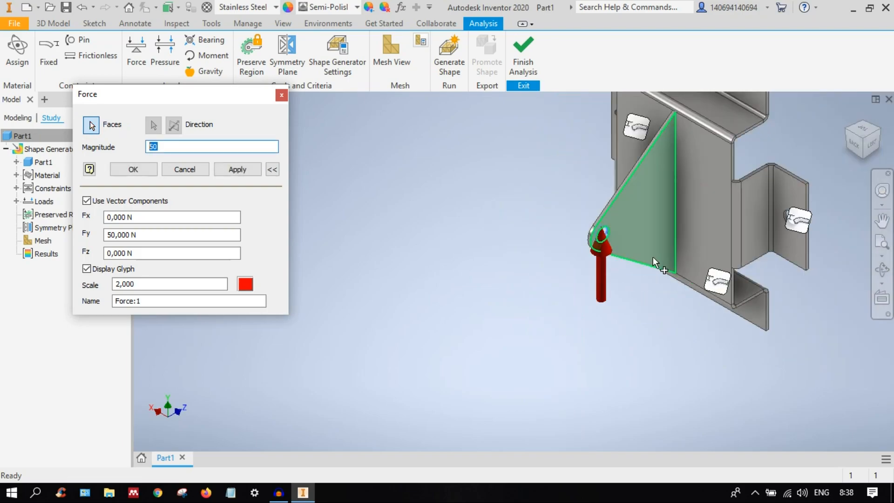
# Step: Reverse the force direction by setting Fy to -50 N and confirm the force load
pyautogui.click(106, 234)
pyautogui.click(108, 236)
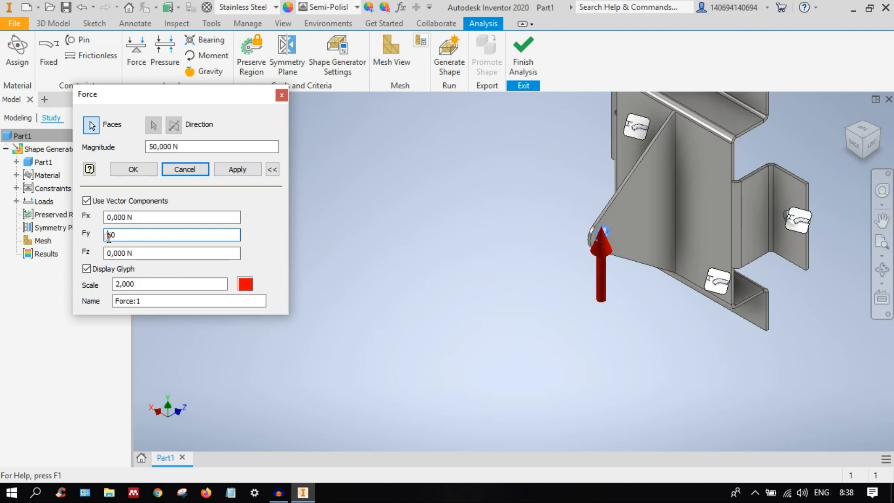
pyautogui.click(186, 218)
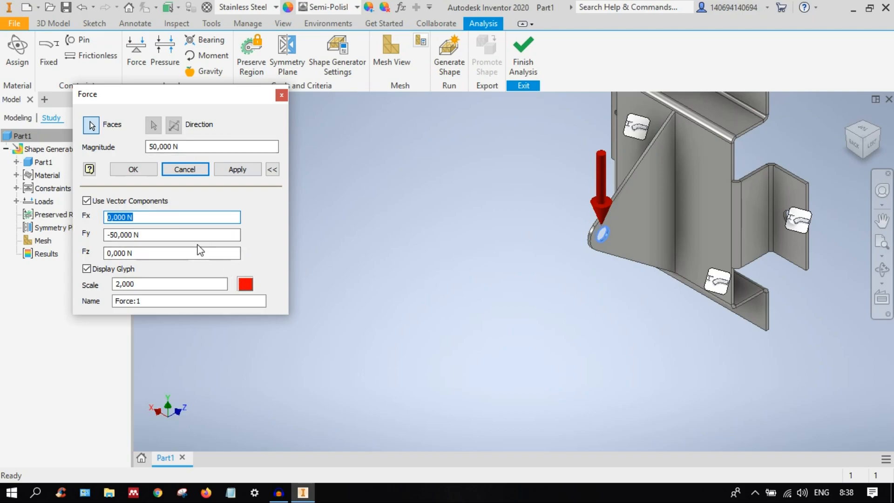
pyautogui.click(140, 180)
pyautogui.moveTo(531, 231); pyautogui.dragTo(526, 231, button='middle')
pyautogui.moveTo(631, 215); pyautogui.dragTo(526, 251, button='middle')
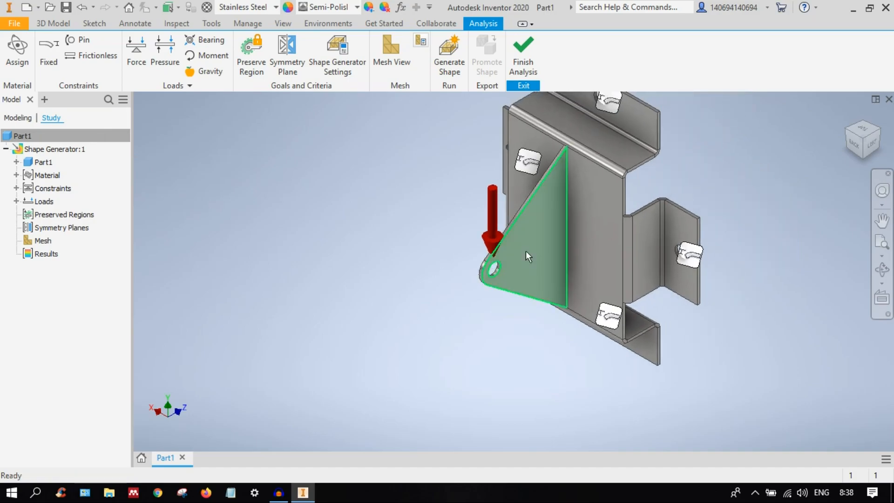
# Step: Start a preserved region on the inner cylindrical face of the hole in the upper outer flange
pyautogui.click(856, 146)
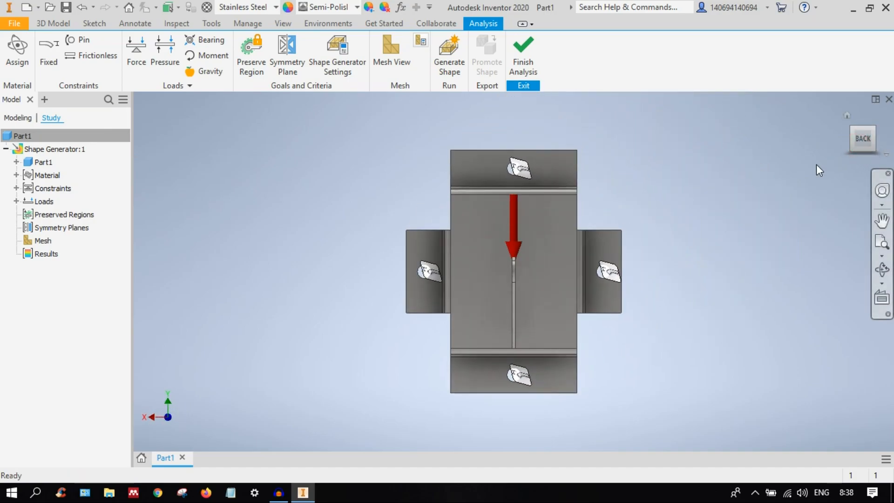
pyautogui.click(873, 135)
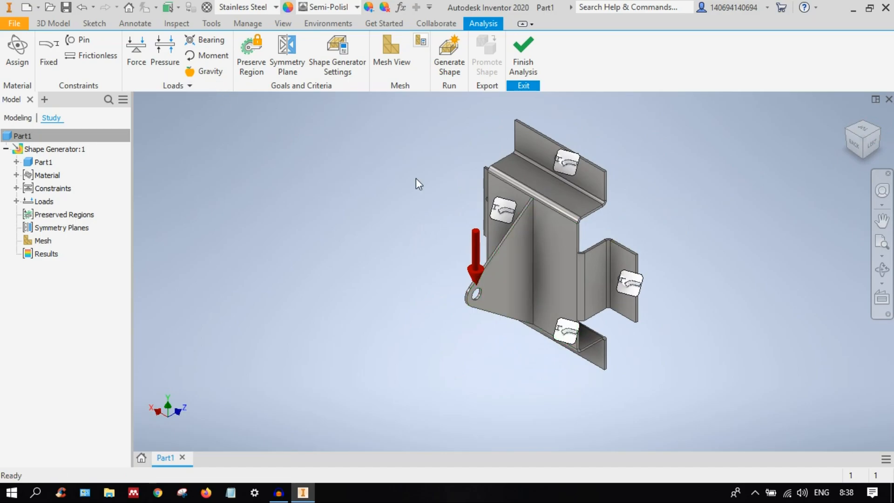
pyautogui.click(246, 59)
pyautogui.scroll(3, 521, 197)
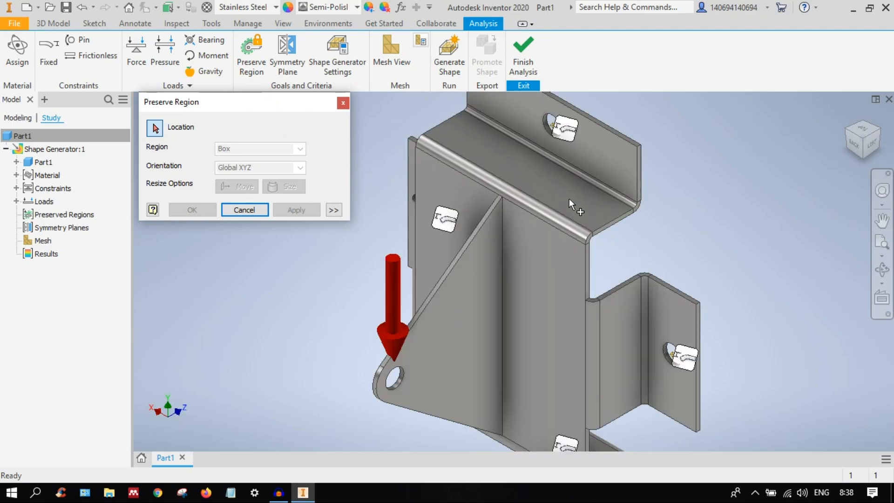
pyautogui.click(844, 123)
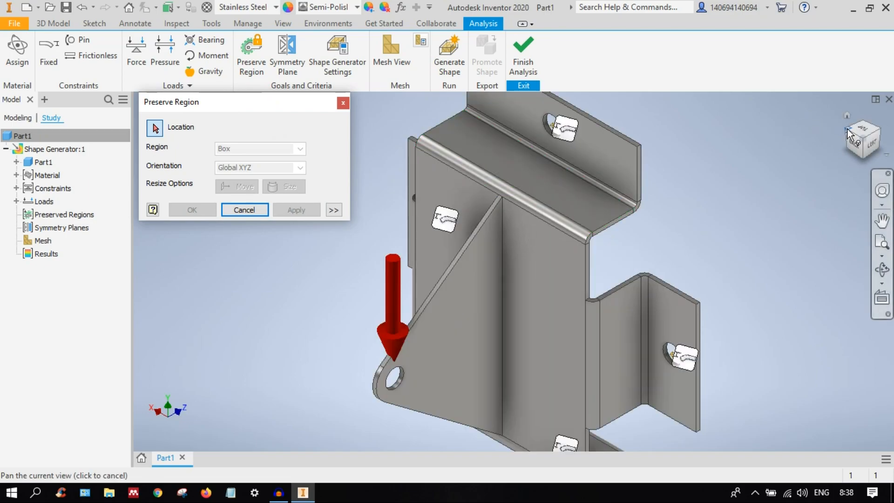
pyautogui.scroll(5, 563, 198)
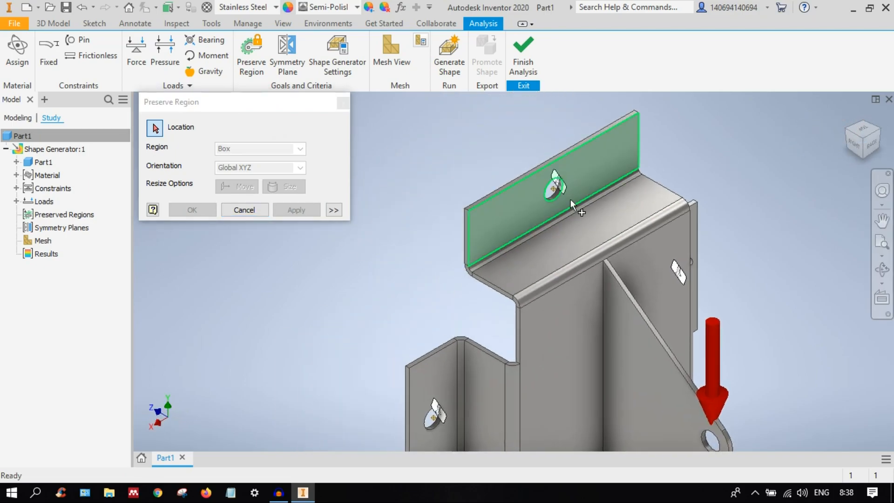
pyautogui.scroll(4, 541, 194)
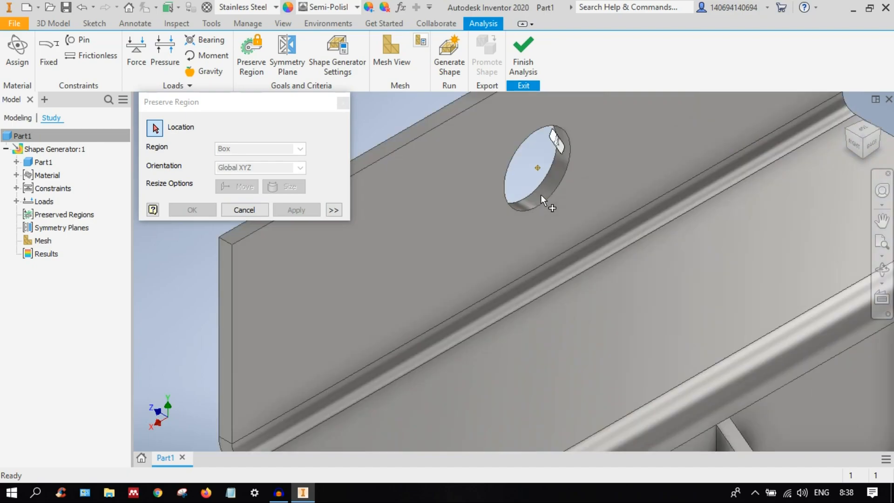
pyautogui.click(558, 189)
pyautogui.scroll(-5, 554, 188)
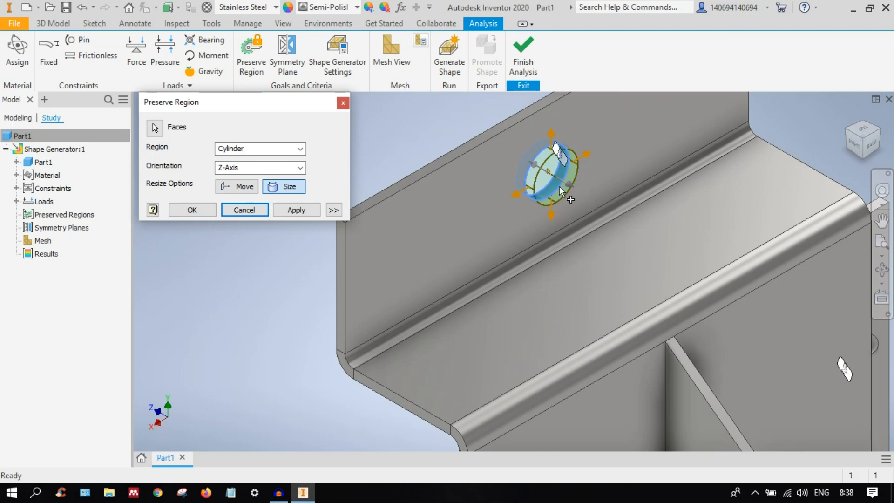
# Step: Extend the cylindrical preserved region along Z through the flange and beyond its rear face
pyautogui.click(854, 143)
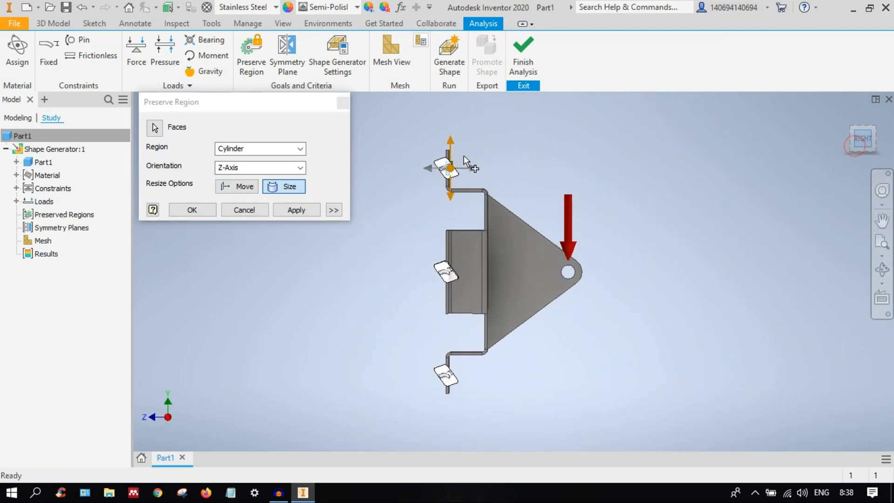
pyautogui.moveTo(443, 181); pyautogui.dragTo(732, 225, button='middle')
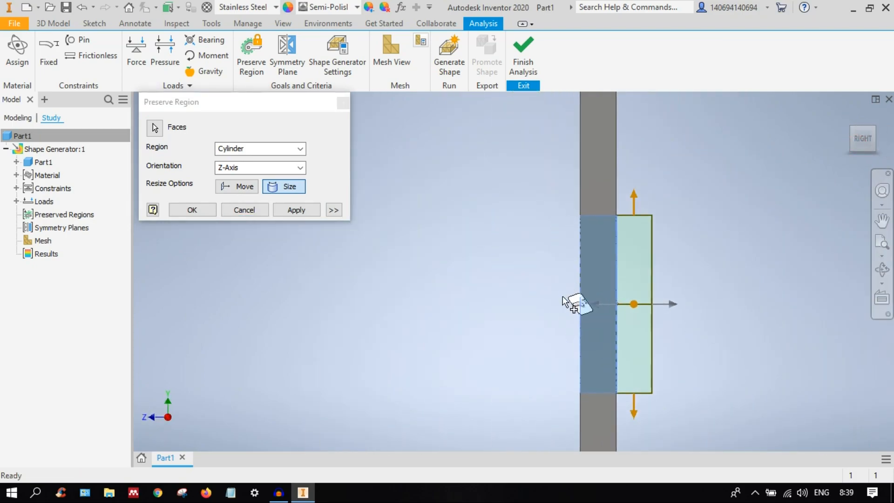
pyautogui.moveTo(599, 307); pyautogui.dragTo(513, 304)
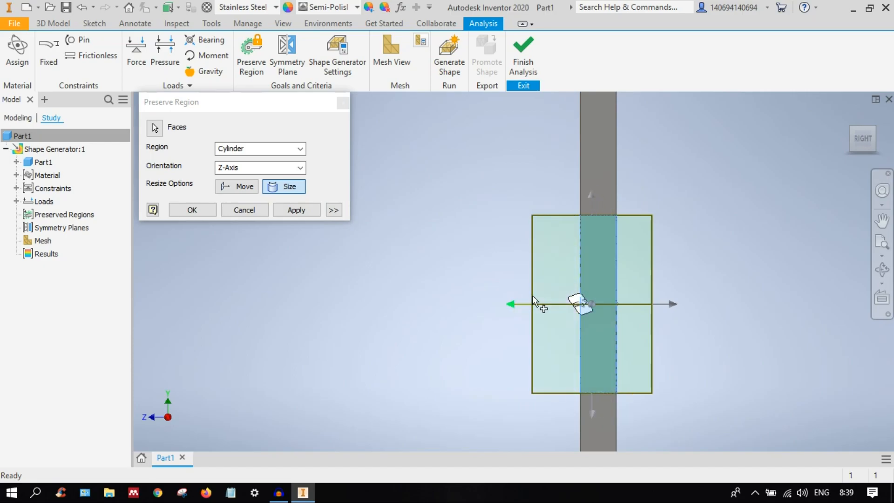
pyautogui.click(873, 127)
pyautogui.scroll(5, 463, 165)
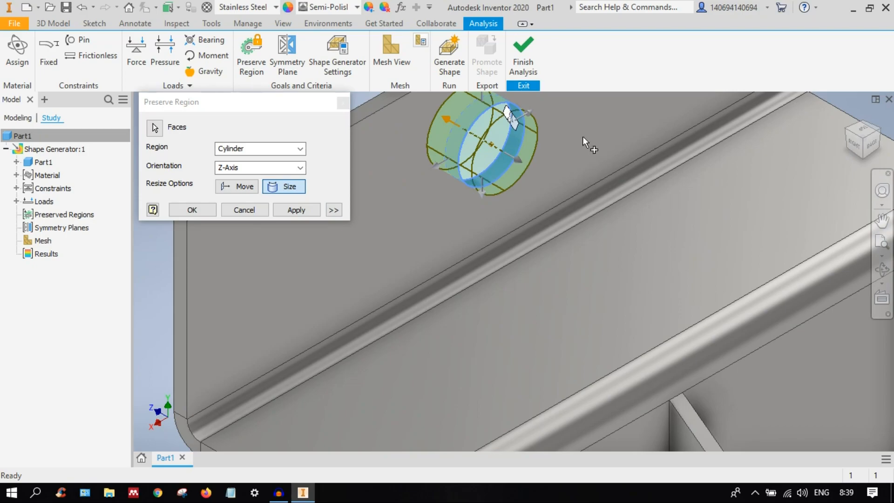
# Step: Enlarge the cylindrical region's radius around the upper hole, lengthen it slightly toward the rib side and apply it
pyautogui.click(854, 146)
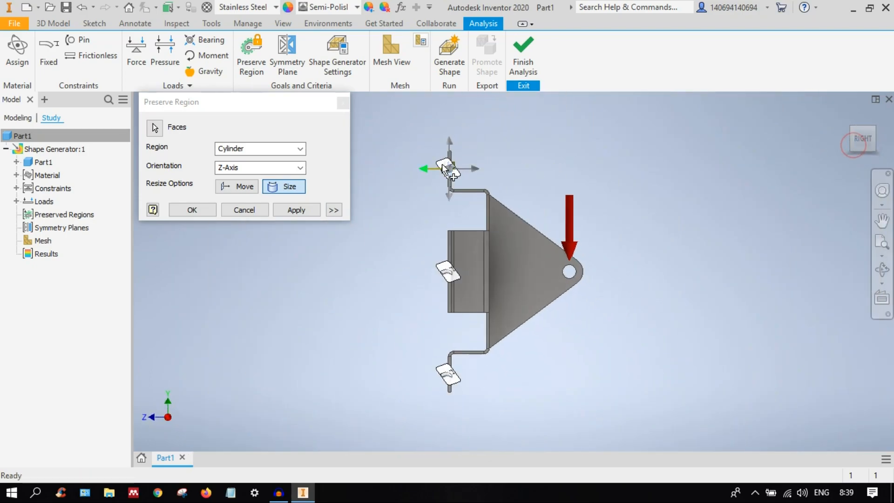
pyautogui.moveTo(487, 190); pyautogui.dragTo(492, 153)
pyautogui.scroll(-4, 566, 182)
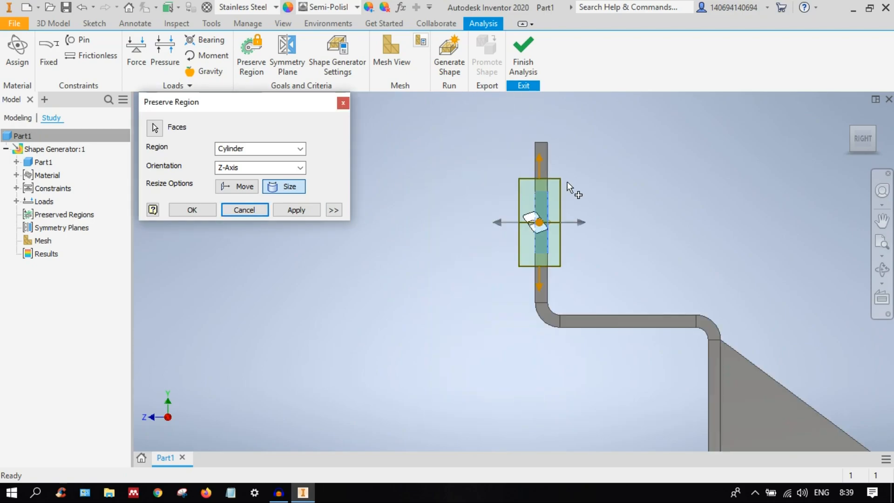
pyautogui.moveTo(578, 221); pyautogui.dragTo(583, 220)
pyautogui.click(296, 210)
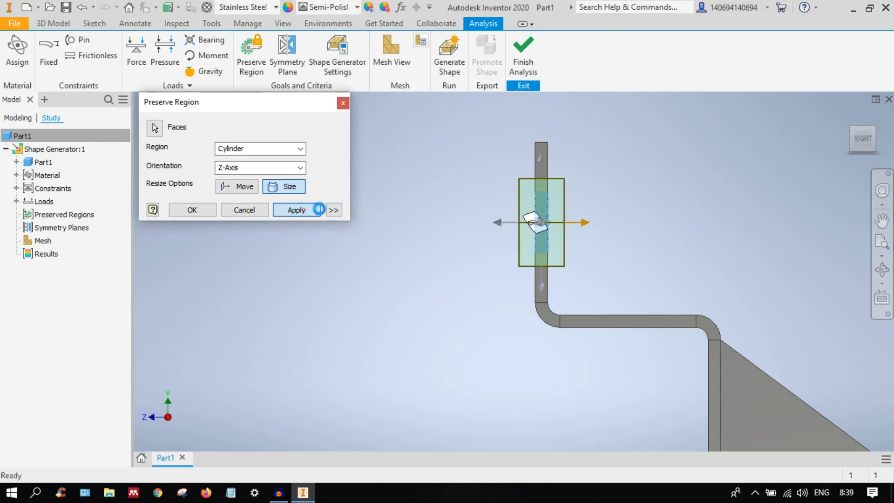
# Step: Preserve a cylindrical Z-axis region around the right-side outer flange's hole, enlarged in radius and extended beyond both flange faces, and apply it
pyautogui.click(878, 140)
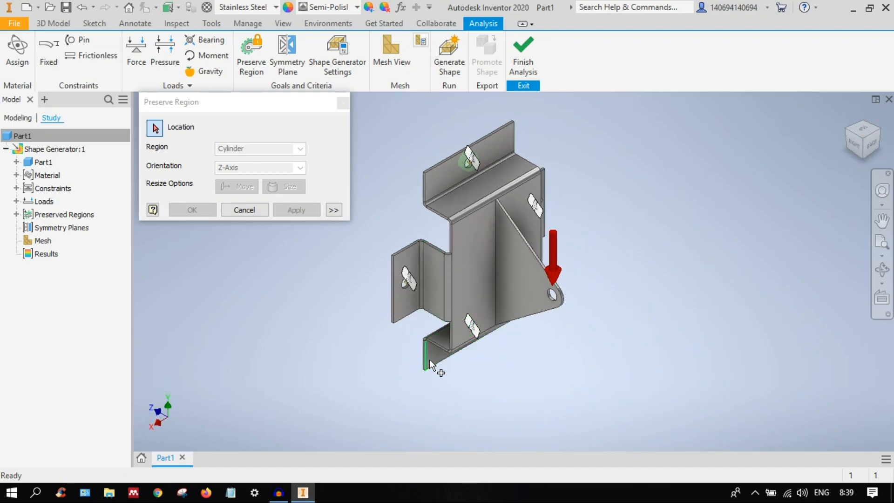
pyautogui.scroll(10, 392, 286)
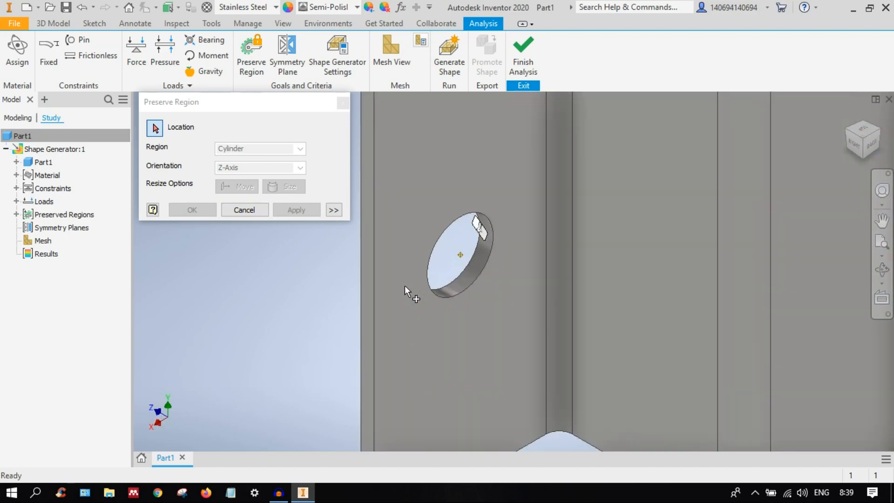
pyautogui.click(469, 278)
pyautogui.moveTo(455, 199); pyautogui.dragTo(458, 173)
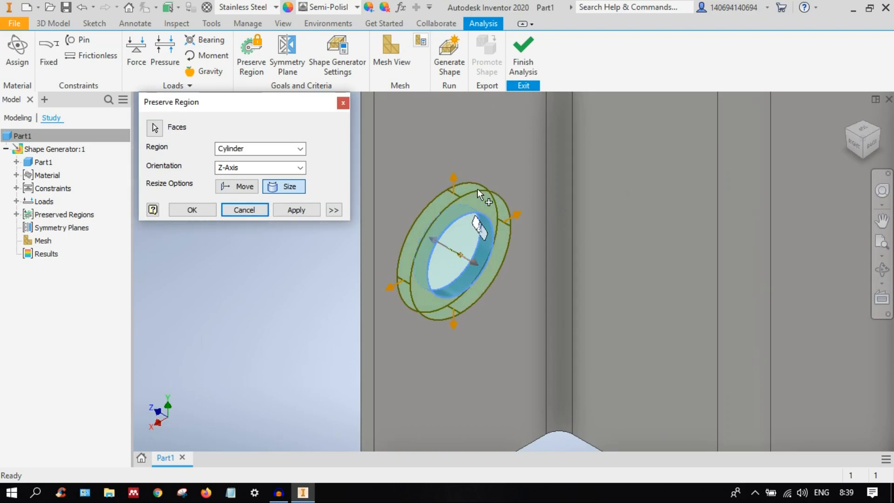
pyautogui.moveTo(470, 260); pyautogui.dragTo(489, 267)
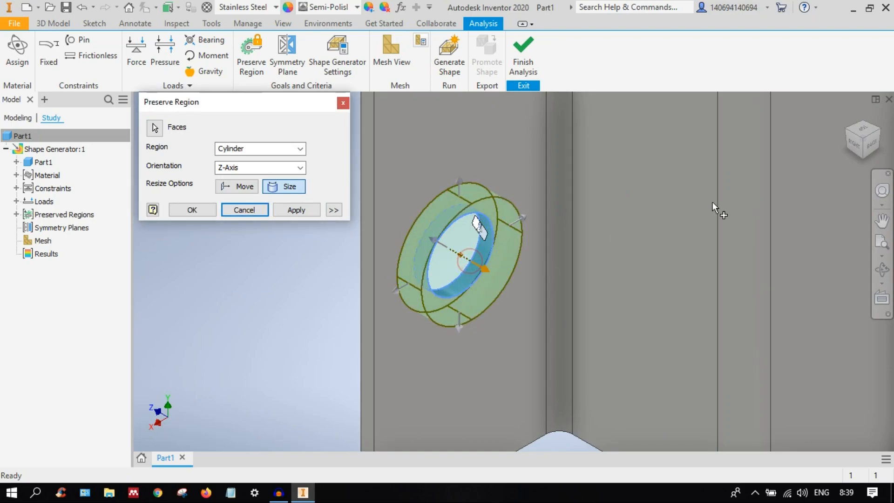
pyautogui.click(856, 147)
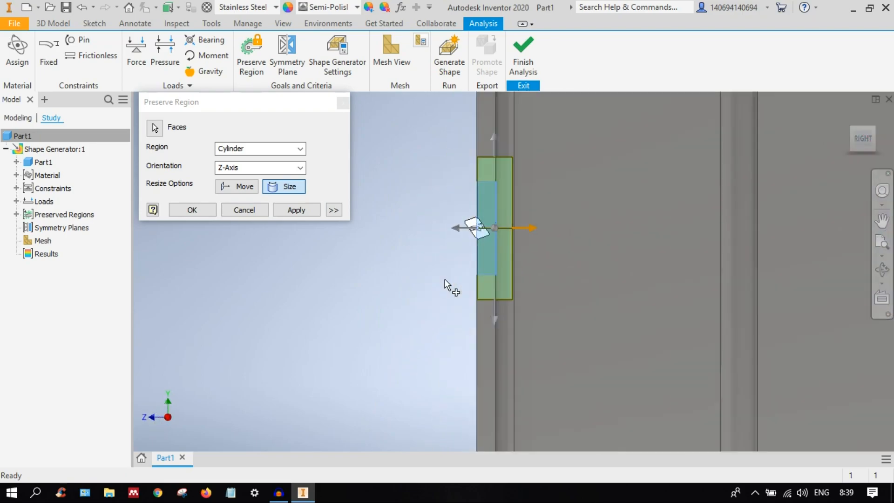
pyautogui.moveTo(454, 227); pyautogui.dragTo(439, 225)
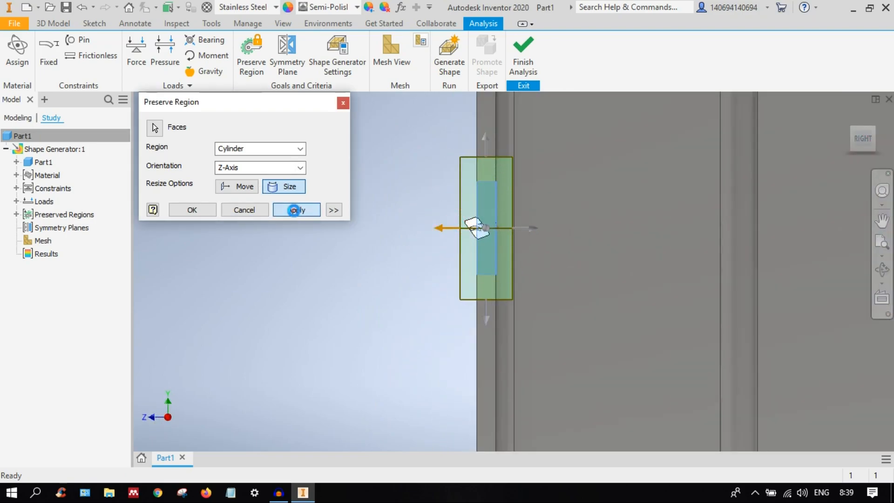
pyautogui.click(295, 210)
# Step: Start a preserved region on the inner cylindrical face of the hole in the lower outer flange
pyautogui.click(874, 126)
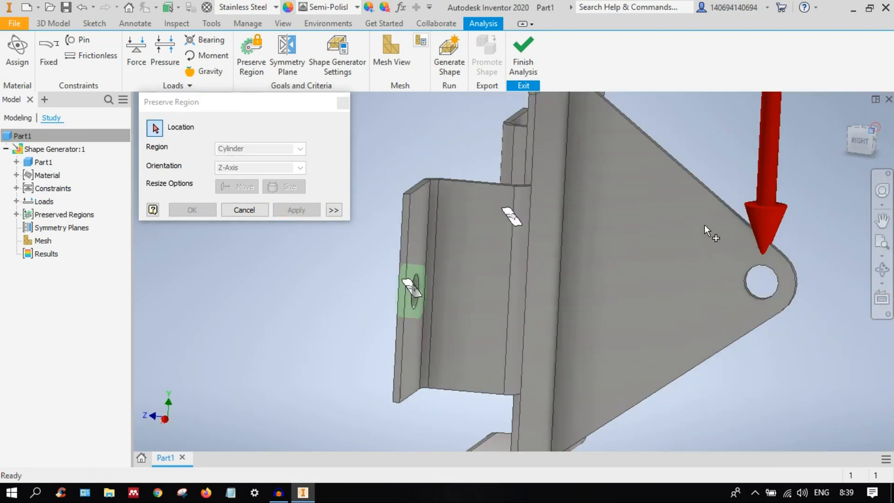
pyautogui.moveTo(526, 347); pyautogui.dragTo(605, 261, button='middle')
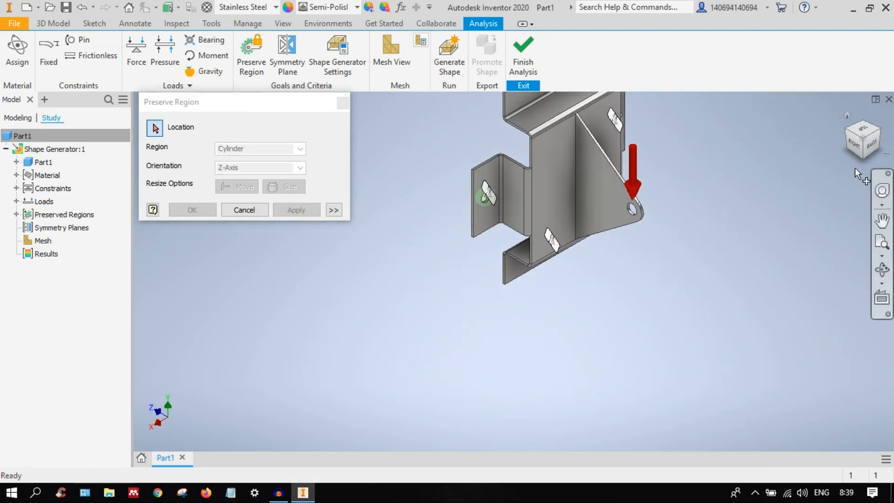
pyautogui.click(862, 159)
pyautogui.scroll(5, 487, 368)
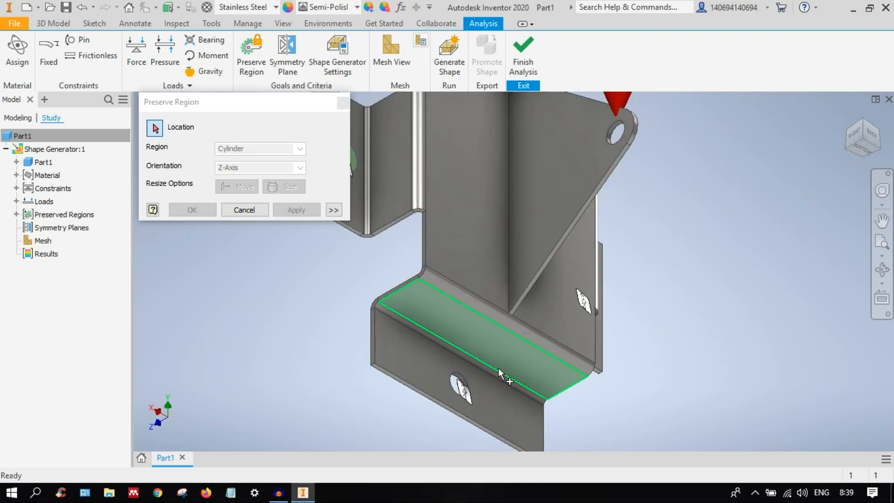
pyautogui.scroll(5, 531, 323)
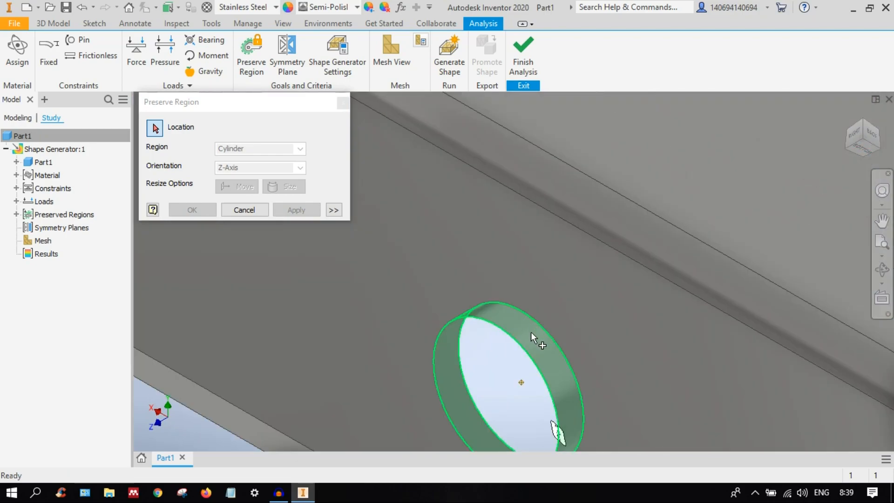
pyautogui.click(530, 332)
# Step: Extend the lower hole's cylindrical region through the flange and beyond its outer face, enlarge its radius, apply it and leave the command
pyautogui.scroll(-5, 531, 332)
pyautogui.click(864, 133)
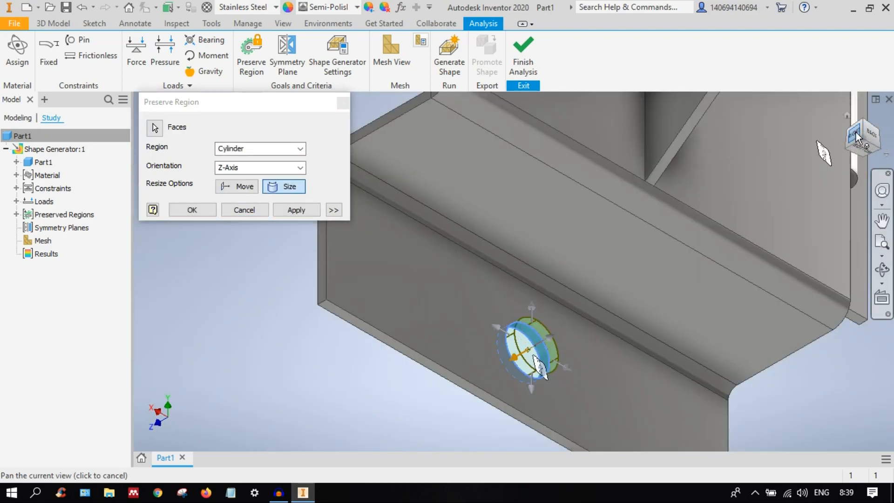
pyautogui.scroll(6, 479, 369)
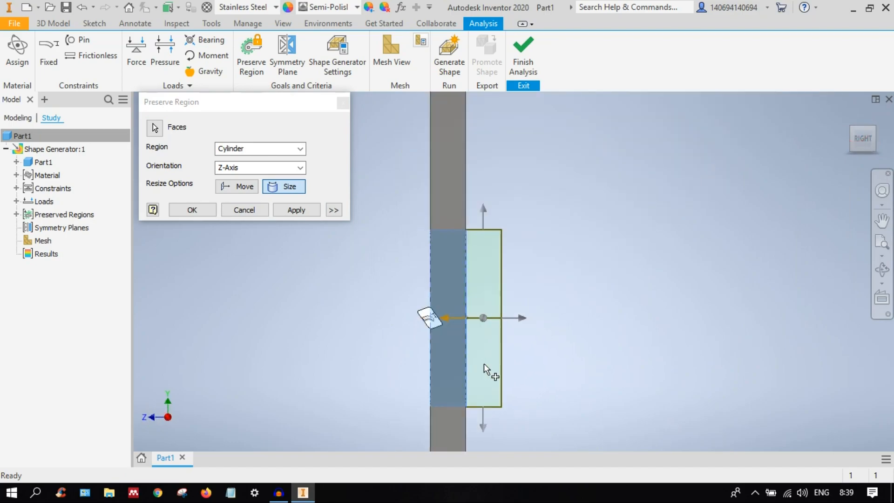
pyautogui.moveTo(443, 318); pyautogui.dragTo(368, 318)
pyautogui.moveTo(446, 213); pyautogui.dragTo(448, 183)
pyautogui.click(285, 210)
pyautogui.click(241, 210)
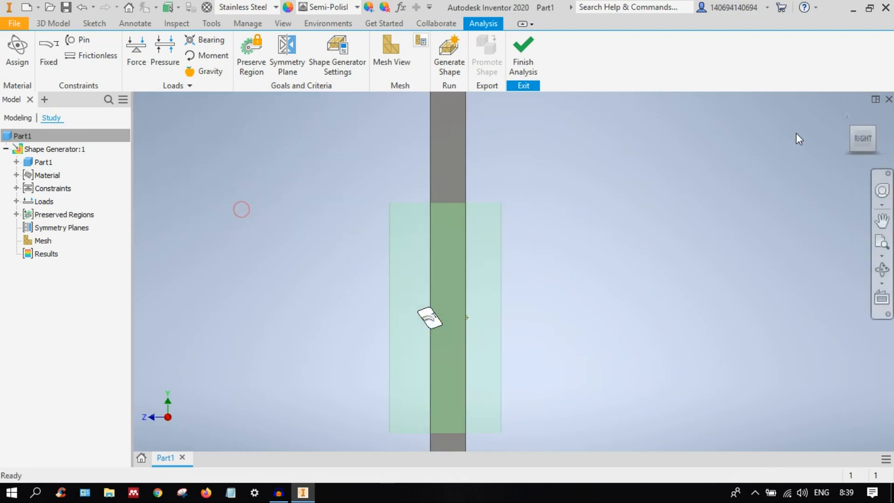
# Step: Start a preserved region on the inner cylindrical face of the hole in the left-side outer flange
pyautogui.click(874, 128)
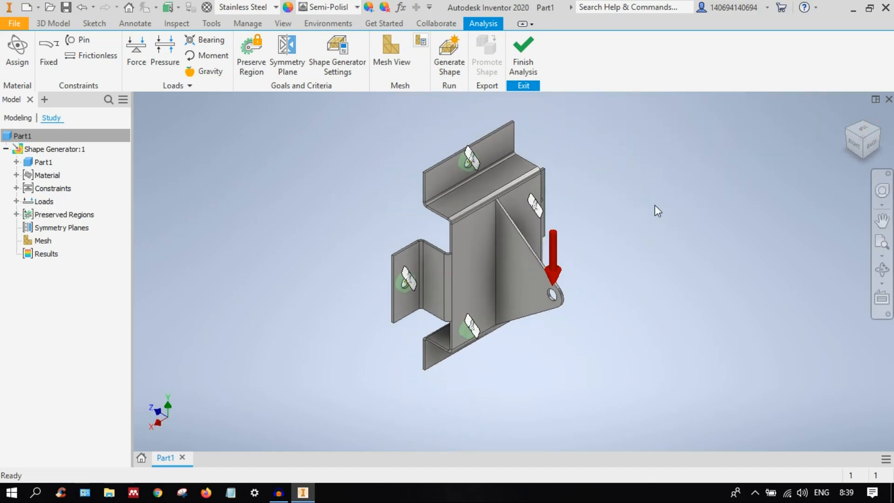
pyautogui.click(882, 137)
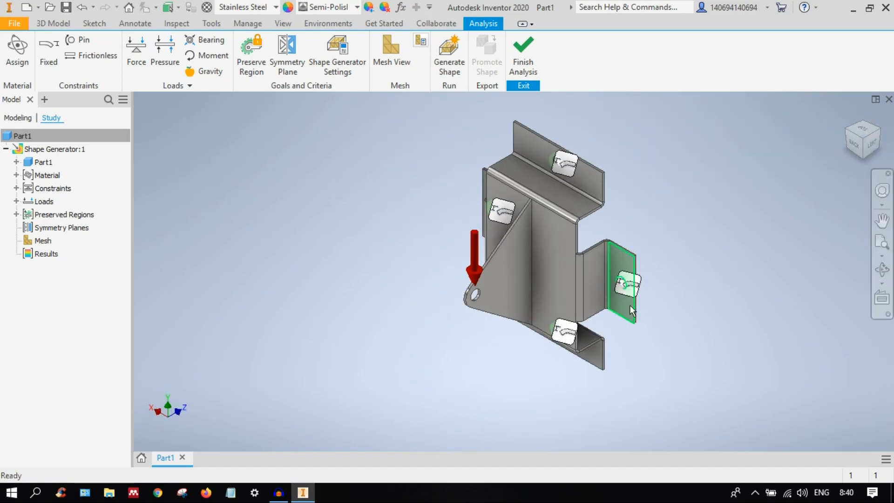
pyautogui.press('Return')
pyautogui.scroll(-6, 627, 297)
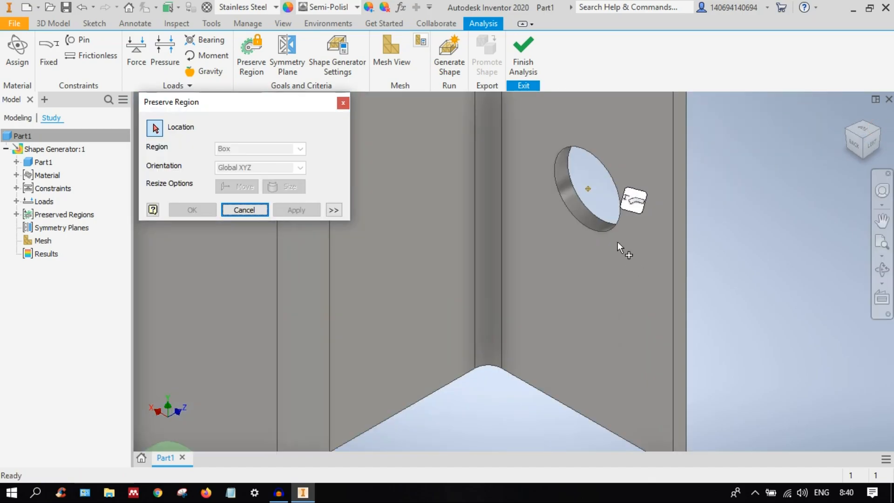
pyautogui.click(580, 210)
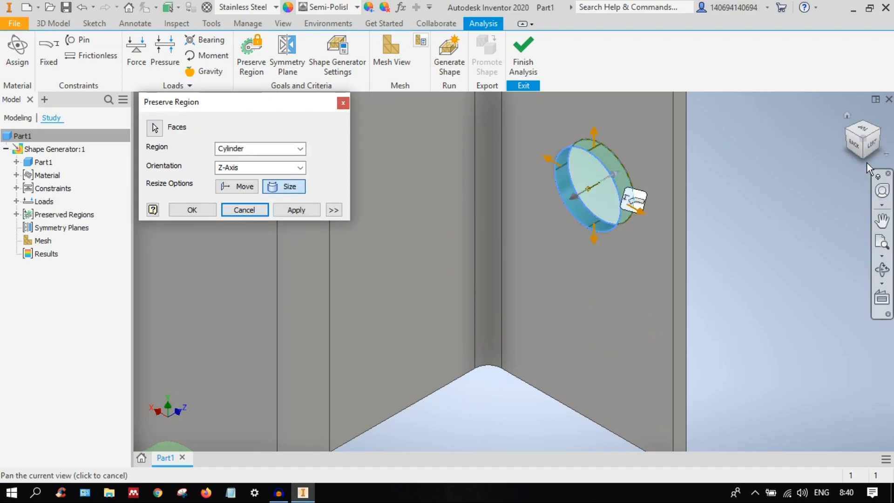
# Step: Extend the left-side cylindrical region beyond both flange faces, enlarge its radius slightly, apply it and leave the command
pyautogui.click(871, 145)
pyautogui.moveTo(506, 229); pyautogui.dragTo(607, 277, button='middle')
pyautogui.moveTo(545, 246); pyautogui.dragTo(504, 247)
pyautogui.moveTo(622, 247); pyautogui.dragTo(646, 249)
pyautogui.moveTo(579, 141); pyautogui.dragTo(583, 96)
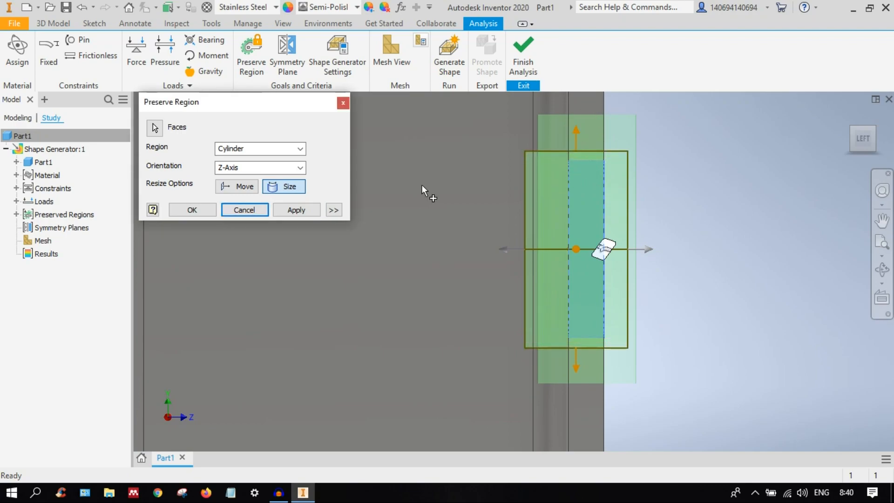
pyautogui.click(296, 209)
pyautogui.click(244, 210)
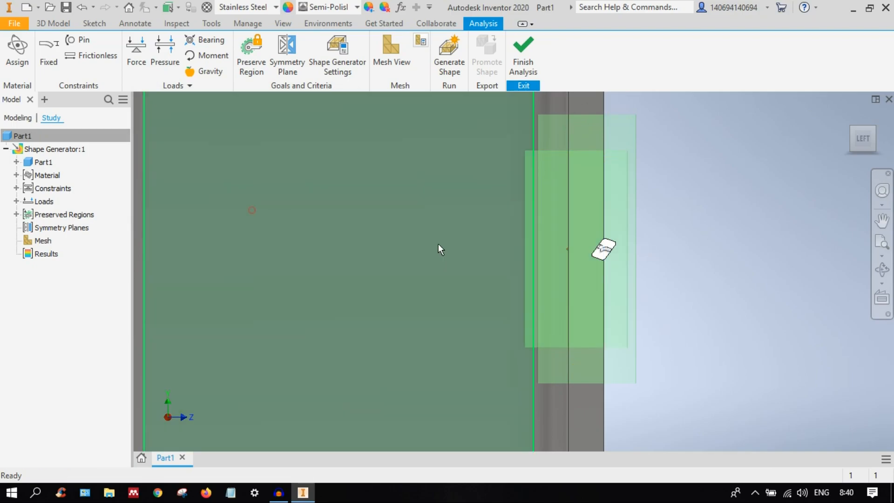
# Step: Start a preserved region on the inner cylindrical face of the hole at the rib's tip
pyautogui.click(852, 128)
pyautogui.scroll(3, 448, 321)
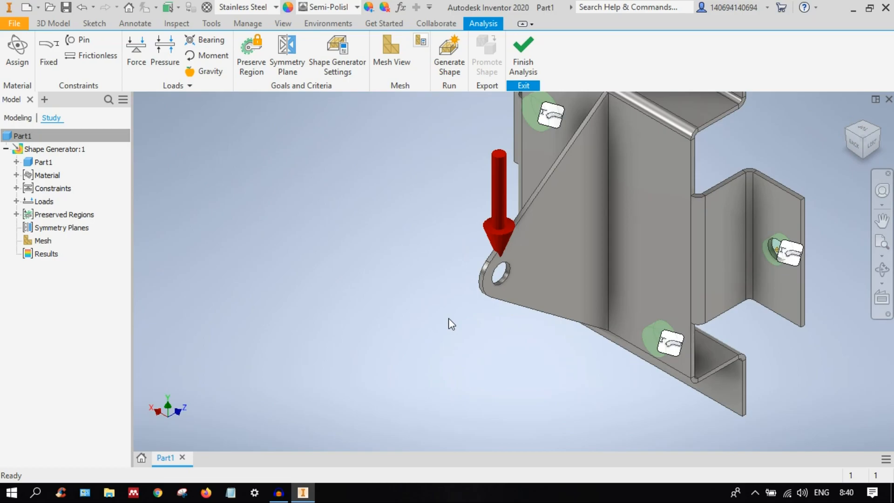
pyautogui.scroll(5, 512, 279)
pyautogui.press('Return')
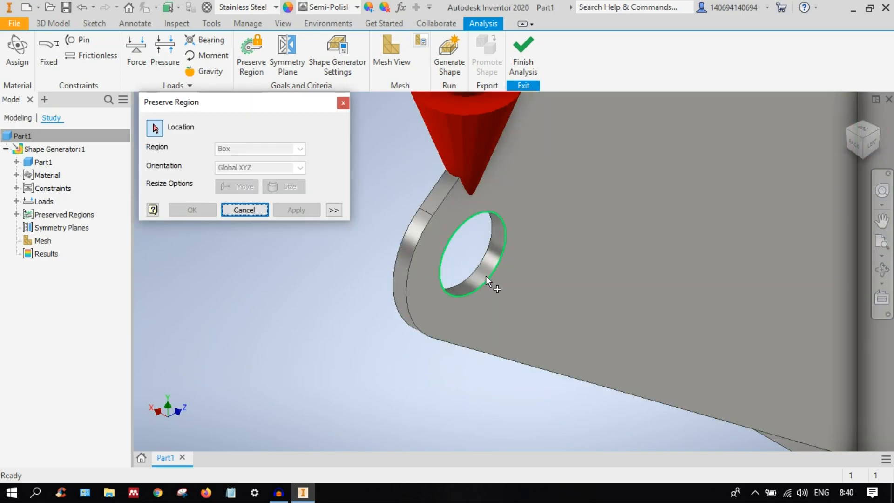
pyautogui.scroll(2, 482, 272)
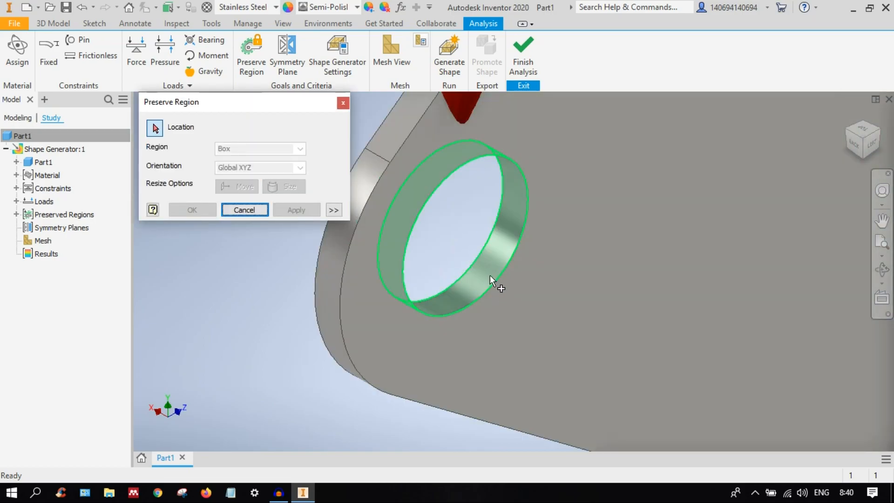
pyautogui.click(488, 273)
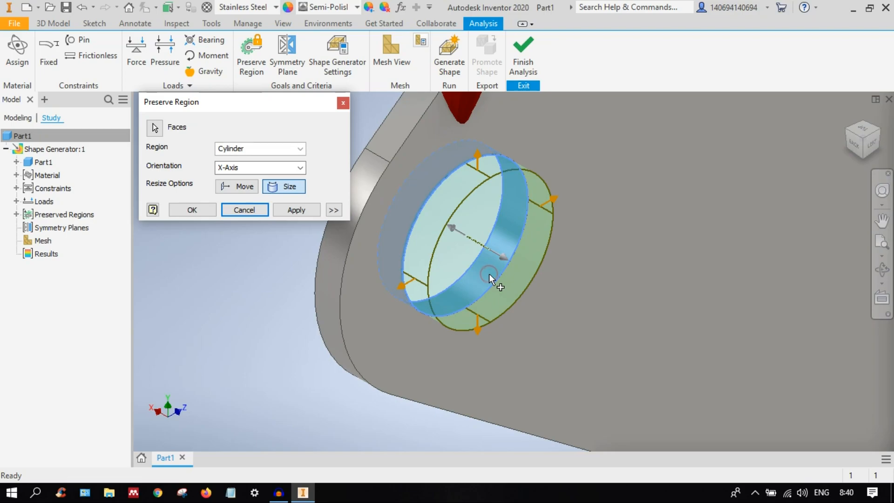
# Step: Extend the rib hole's cylindrical region along X beyond both rib faces, enlarge its radius slightly, apply it and leave the command
pyautogui.click(853, 140)
pyautogui.scroll(3, 517, 276)
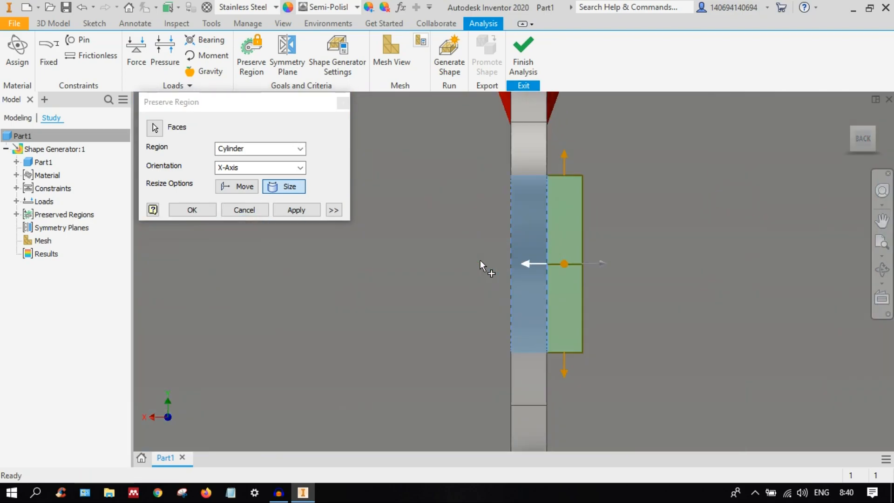
pyautogui.moveTo(535, 263); pyautogui.dragTo(459, 264)
pyautogui.moveTo(529, 152); pyautogui.dragTo(543, 169)
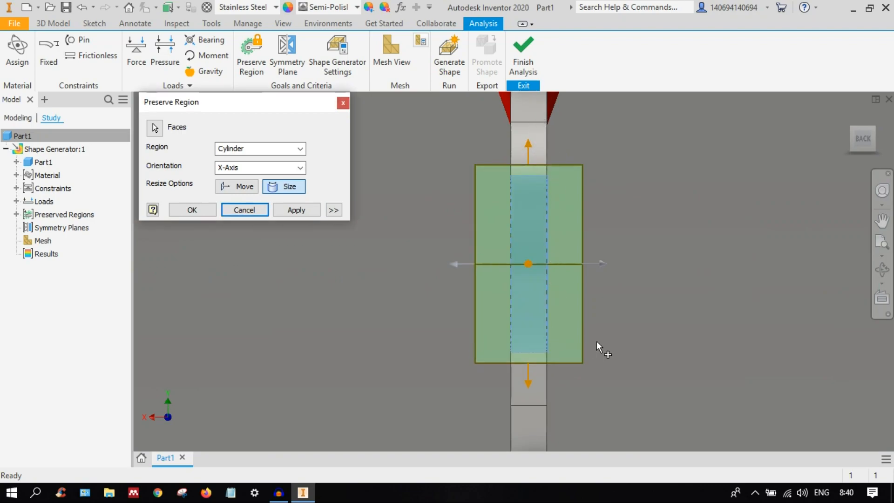
pyautogui.moveTo(528, 377); pyautogui.dragTo(525, 400)
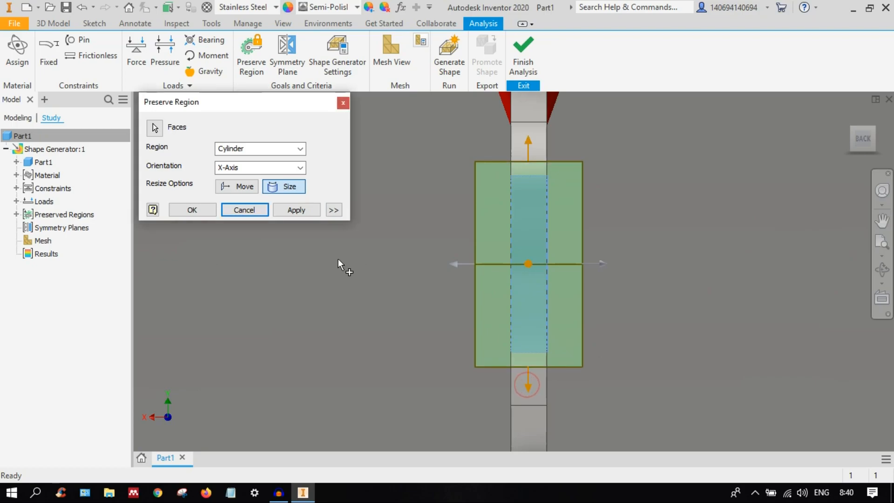
pyautogui.click(298, 210)
pyautogui.click(254, 211)
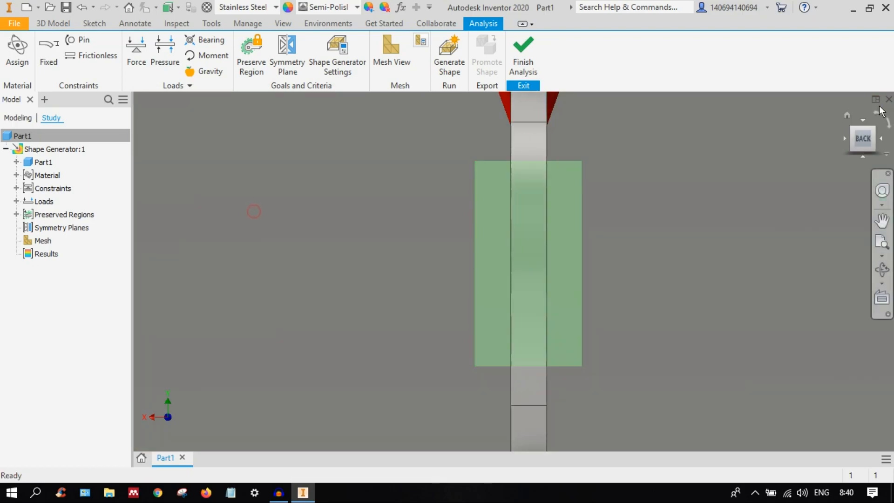
# Step: In the Shape Generator settings, set the mass reduction to 50% and switch the mass target to Target Mass
pyautogui.click(873, 128)
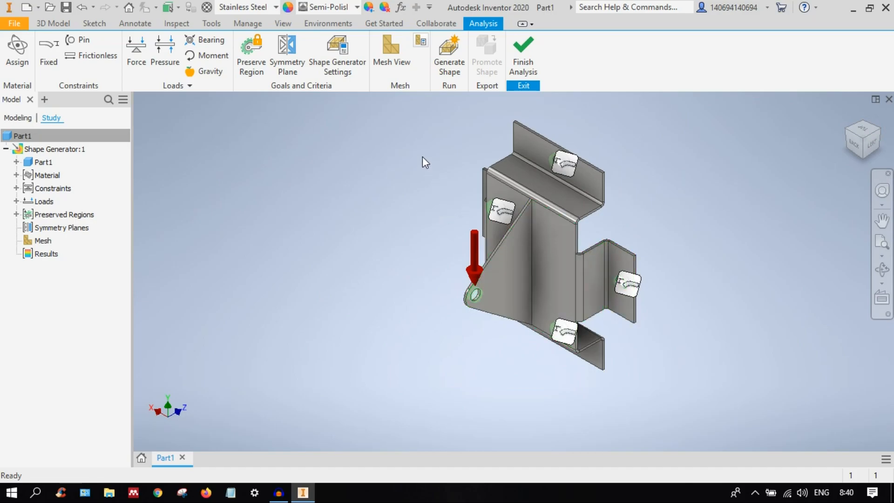
pyautogui.click(345, 72)
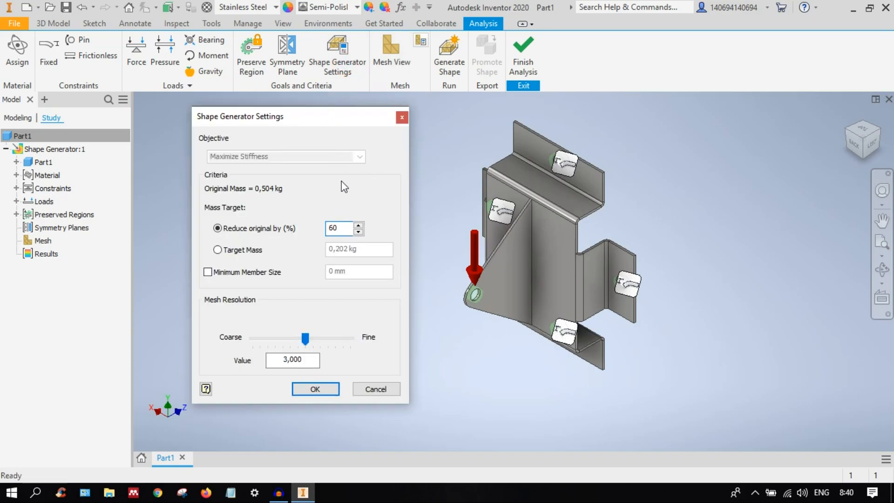
pyautogui.doubleClick(338, 227)
pyautogui.moveTo(324, 119); pyautogui.dragTo(324, 58)
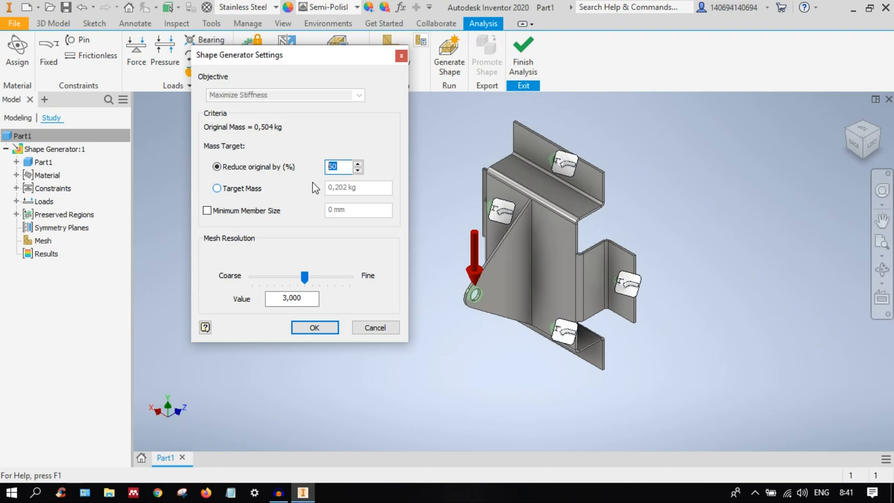
pyautogui.write('50')
pyautogui.click(241, 189)
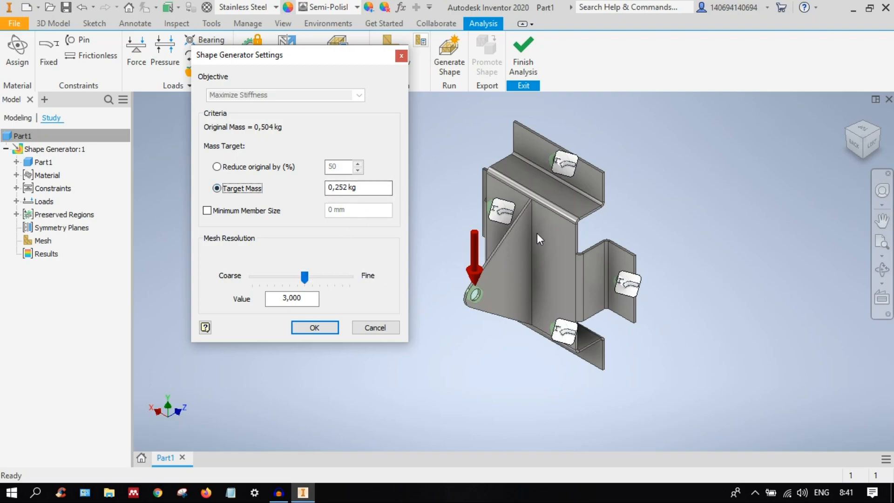
# Step: Adjust the mesh resolution toward the coarse end and confirm the Shape Generator settings
pyautogui.click(319, 278)
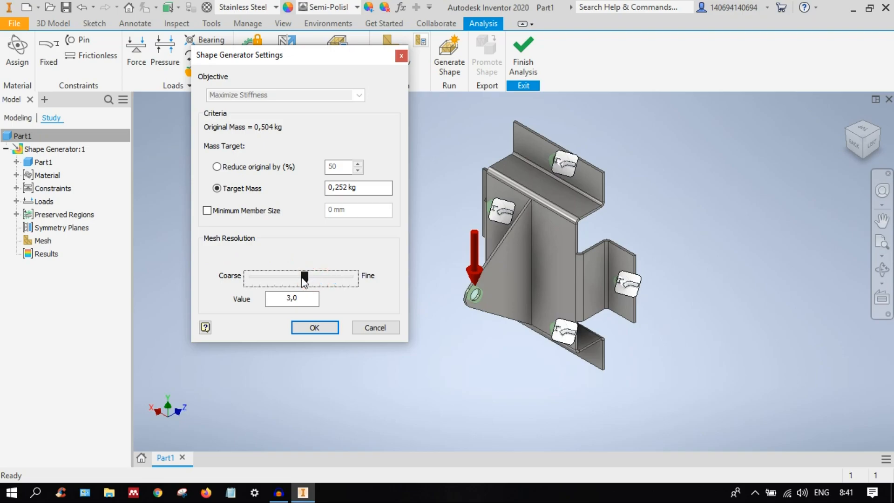
pyautogui.moveTo(301, 278); pyautogui.dragTo(285, 278)
pyautogui.click(316, 328)
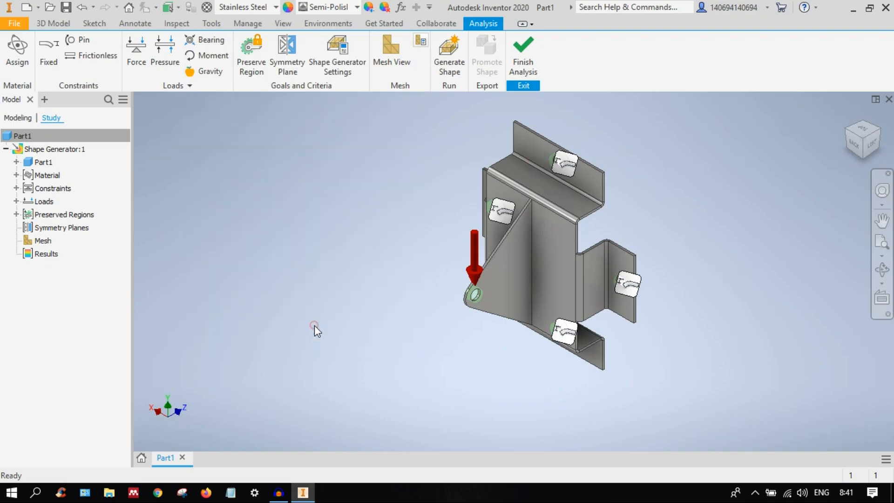
# Step: Generate and display the finite element mesh on the bracket and inspect its triangles on the main plate and rib
pyautogui.click(390, 65)
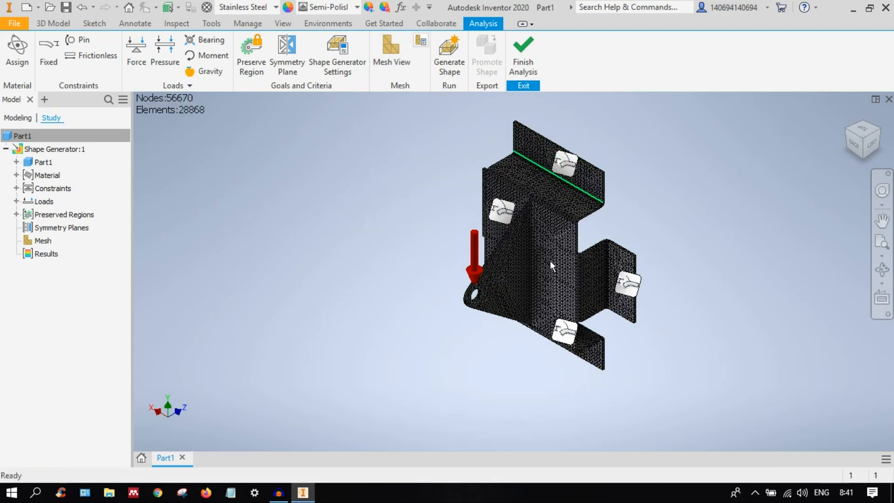
pyautogui.scroll(10, 540, 273)
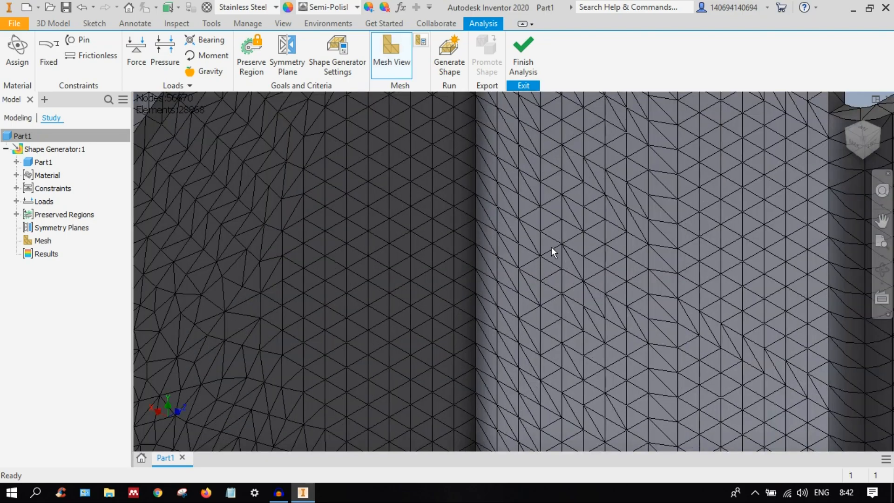
# Step: Examine the mesh triangles around the rib's load hole and across the main plate, from the left side and in an isometric view
pyautogui.scroll(-3, 553, 247)
pyautogui.scroll(-2, 549, 238)
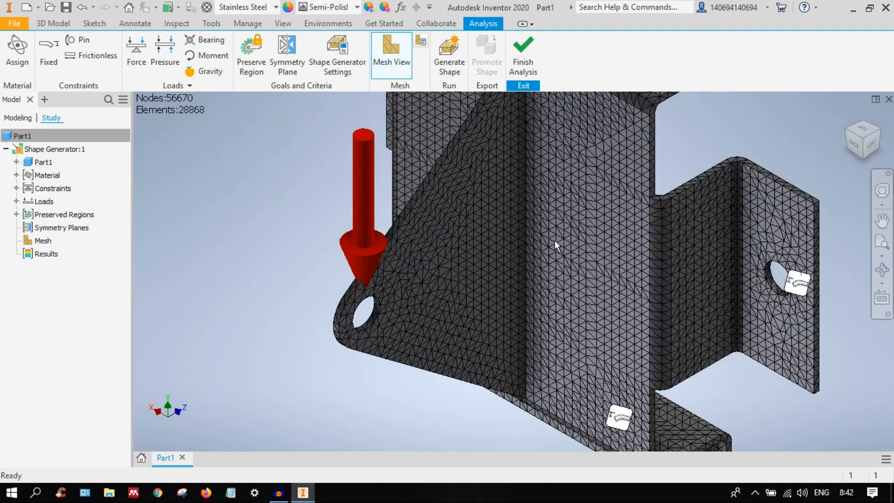
pyautogui.scroll(4, 419, 291)
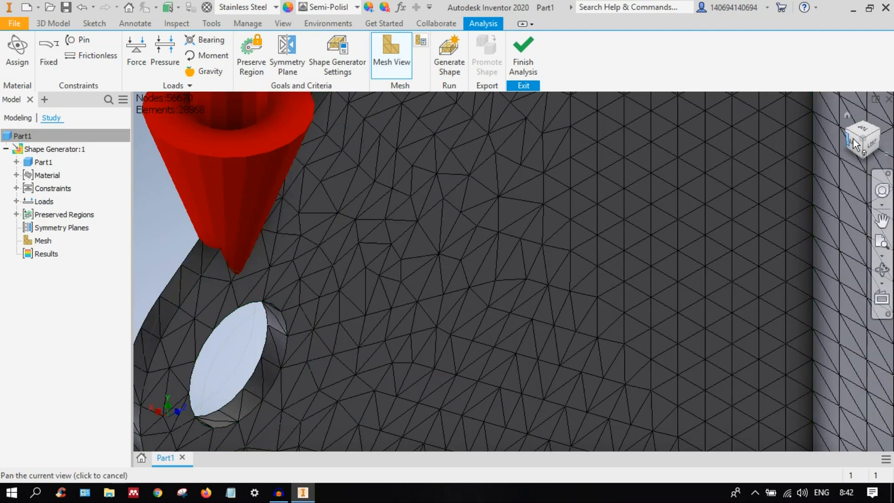
pyautogui.click(871, 146)
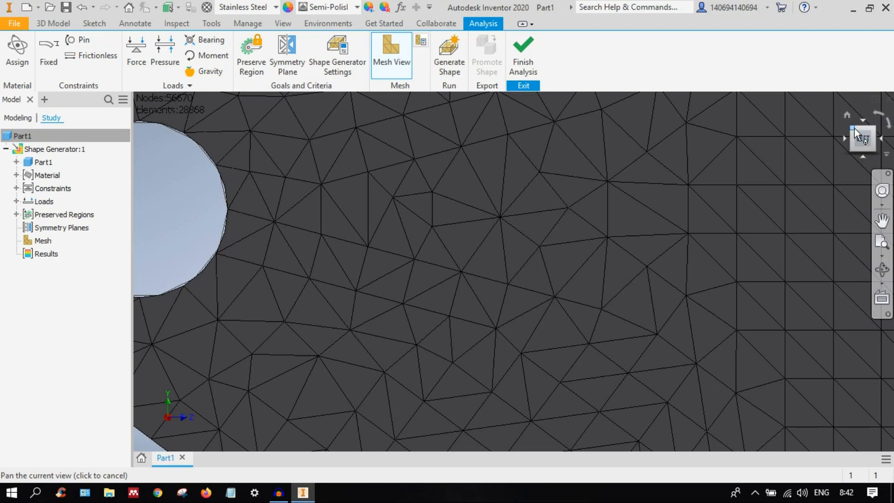
pyautogui.scroll(-3, 787, 186)
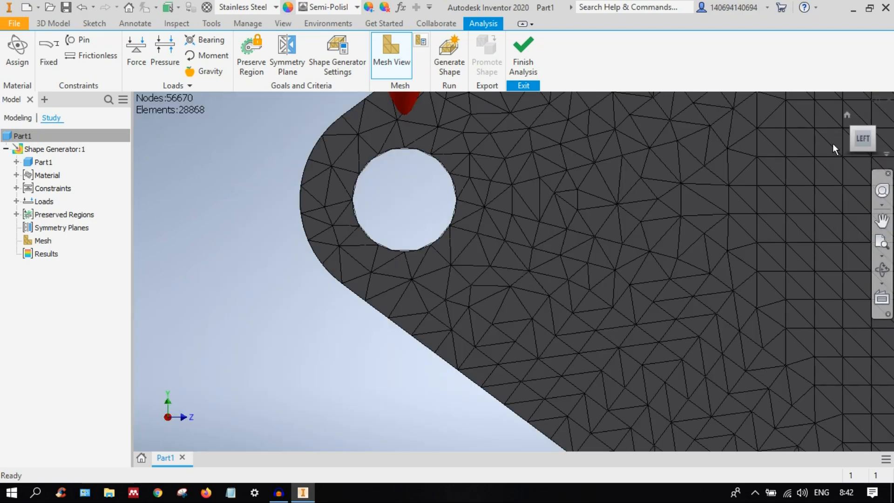
pyautogui.click(854, 128)
pyautogui.scroll(5, 535, 278)
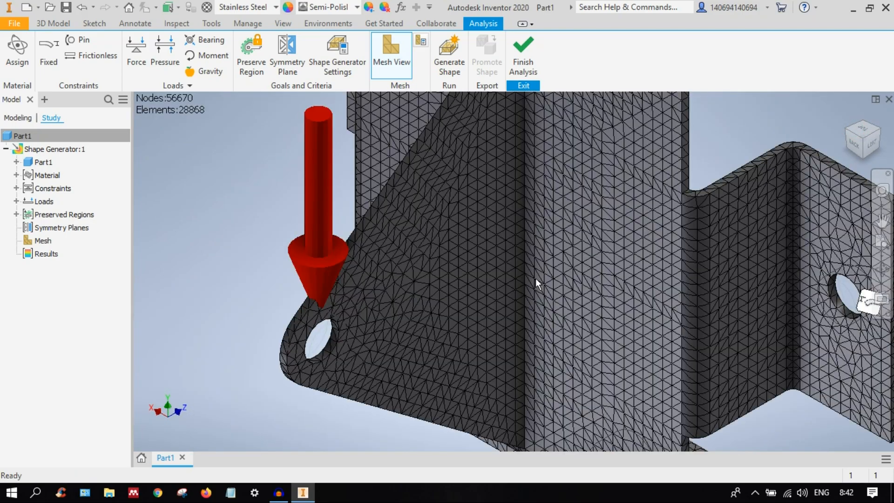
pyautogui.scroll(-5, 557, 272)
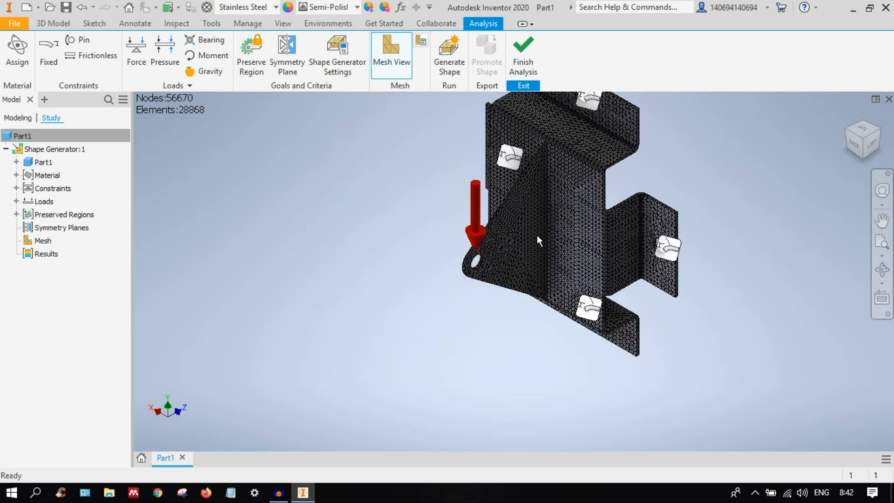
# Step: Set the mesh resolution value to 5 in the Shape Generator settings and toggle the mesh display to check the bracket's mesh
pyautogui.click(337, 51)
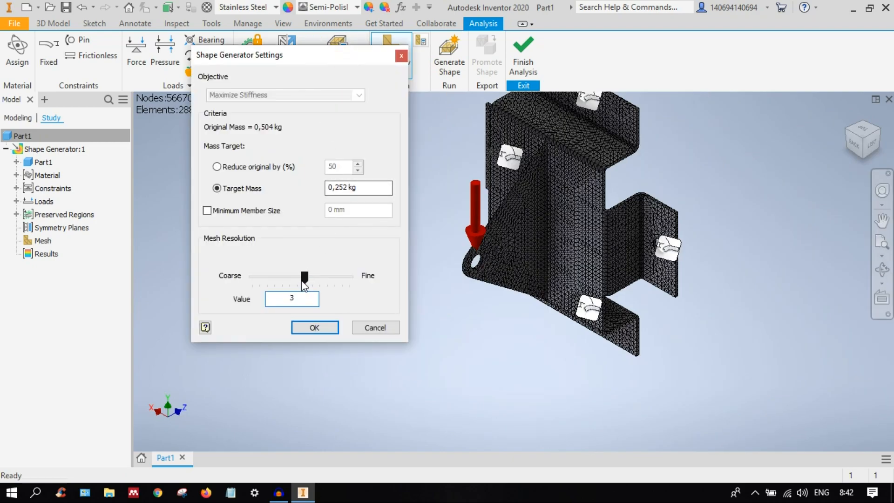
pyautogui.click(276, 277)
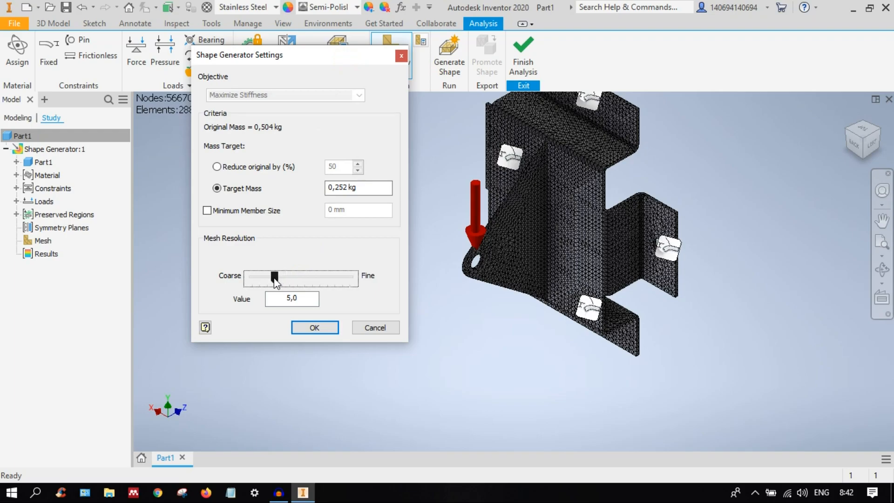
pyautogui.click(315, 328)
pyautogui.click(389, 73)
pyautogui.click(389, 66)
pyautogui.scroll(5, 490, 210)
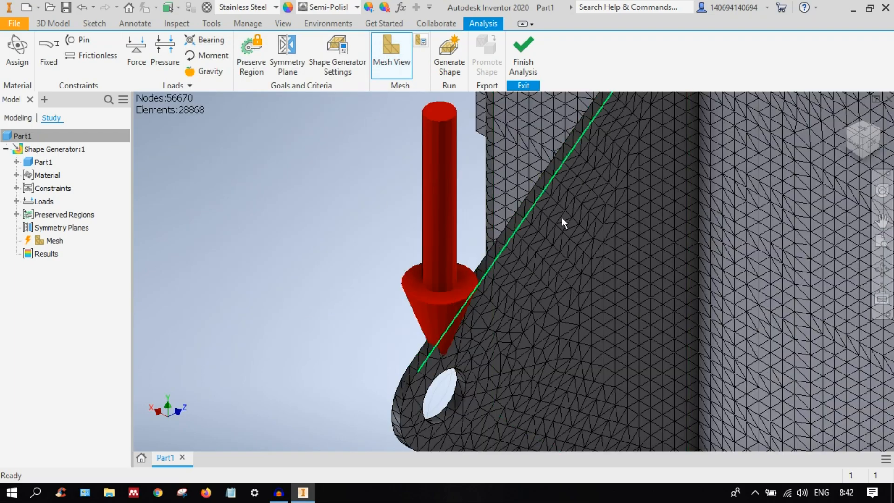
pyautogui.moveTo(689, 288); pyautogui.dragTo(442, 282, button='middle')
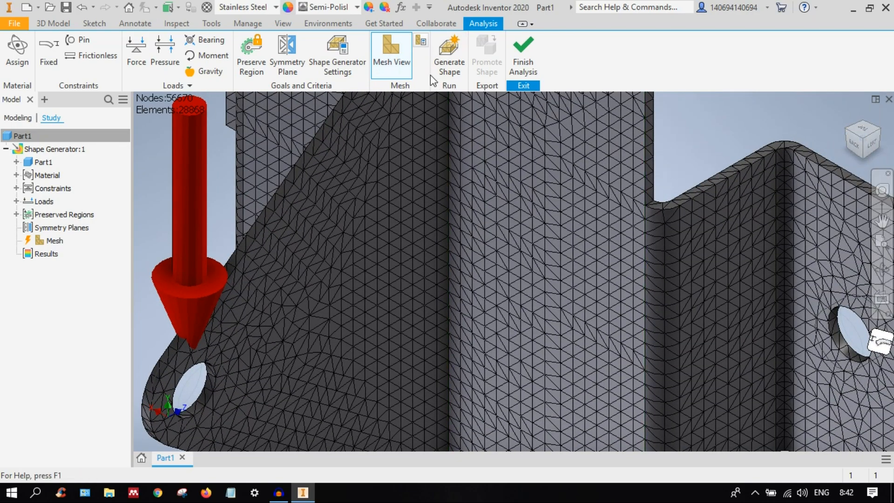
# Step: Hide the mesh and review the Mesh Settings and the Shape Generator settings, leaving their values as they are
pyautogui.click(395, 58)
pyautogui.click(421, 41)
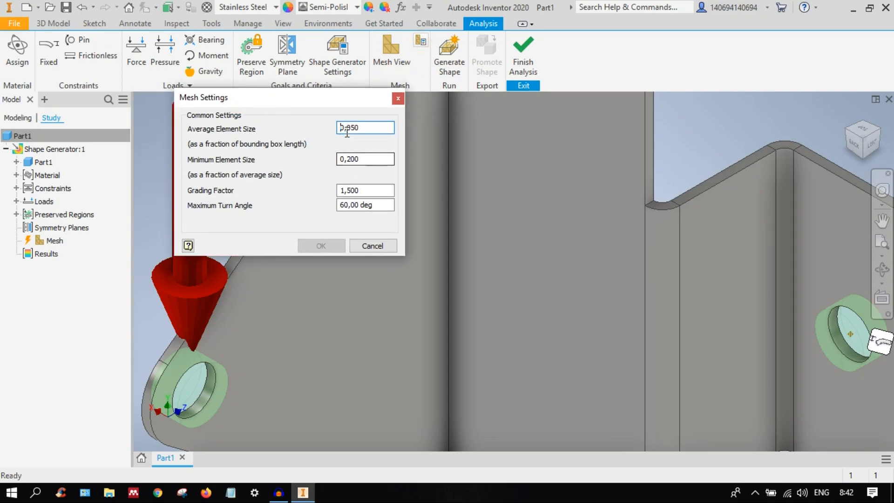
pyautogui.click(363, 247)
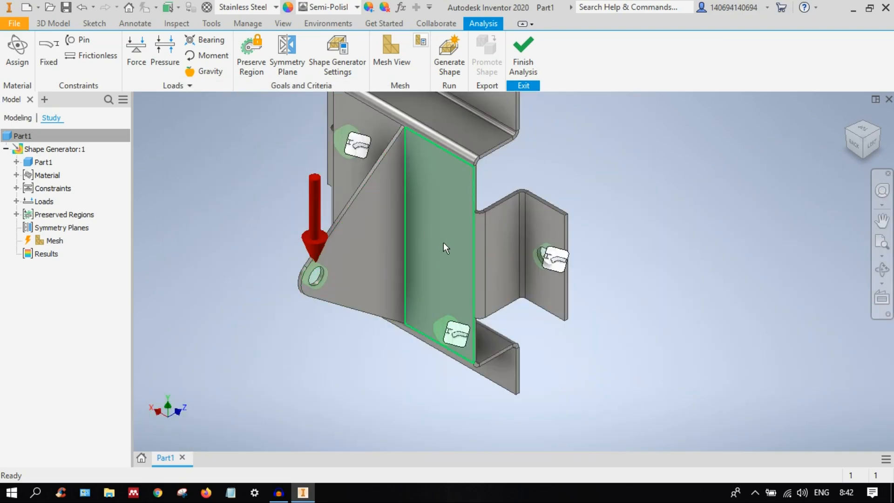
pyautogui.click(334, 52)
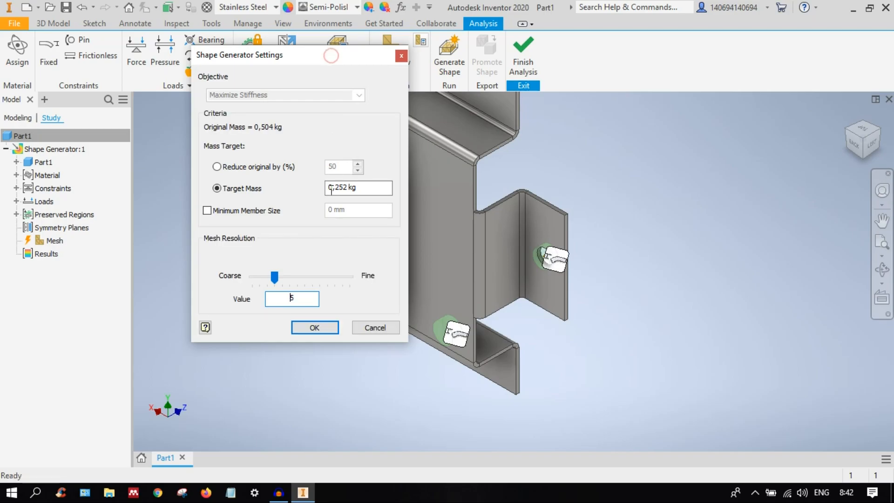
pyautogui.click(325, 327)
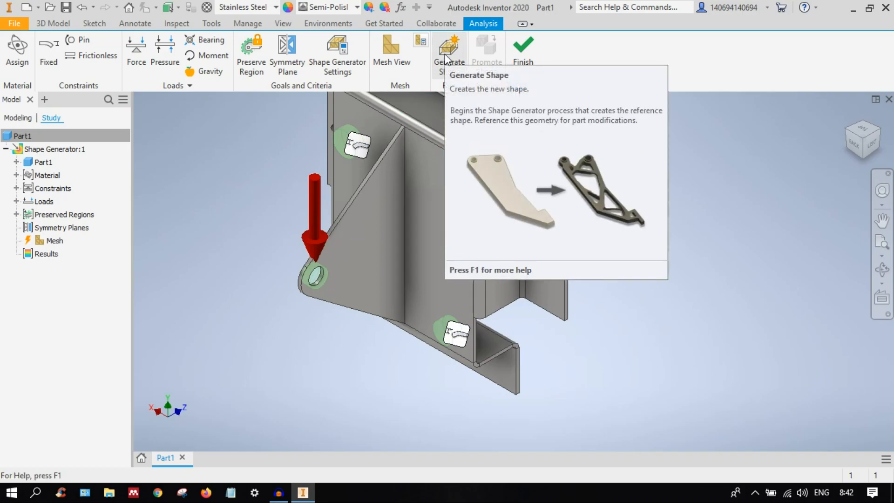
# Step: Run the Generate Shape study on the bracket for the current configuration
pyautogui.click(446, 57)
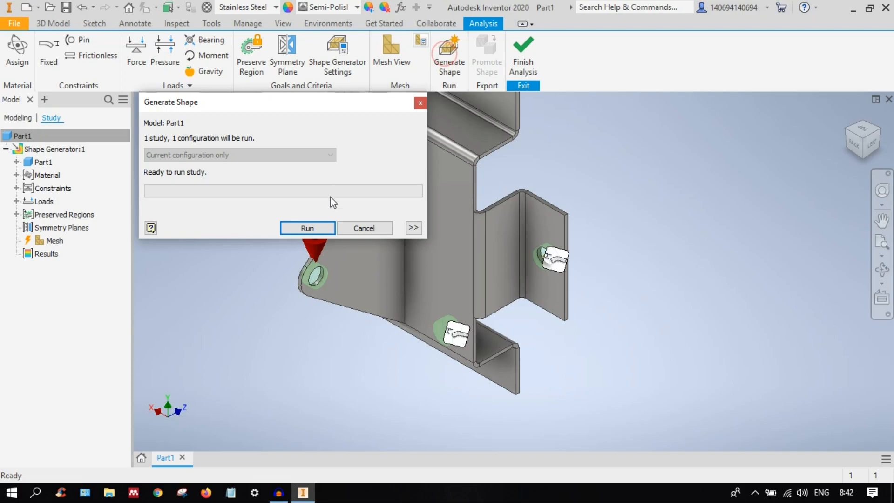
pyautogui.click(316, 229)
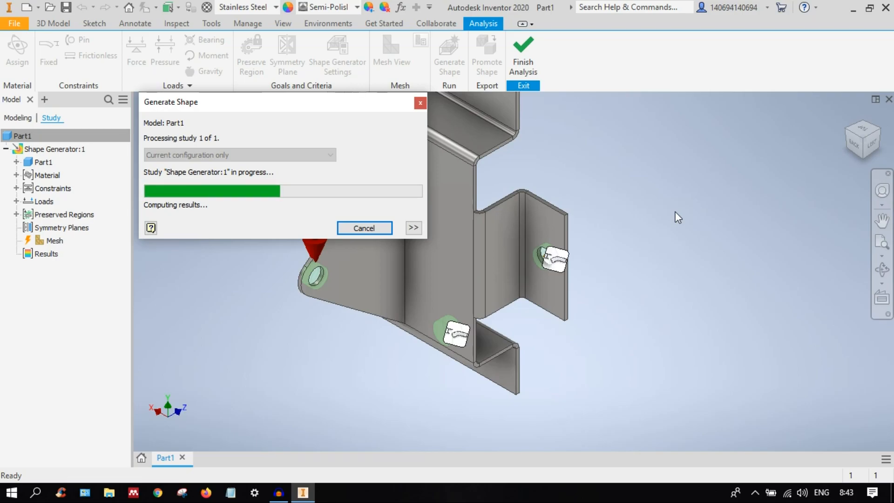
pyautogui.moveTo(596, 212); pyautogui.dragTo(731, 278, button='middle')
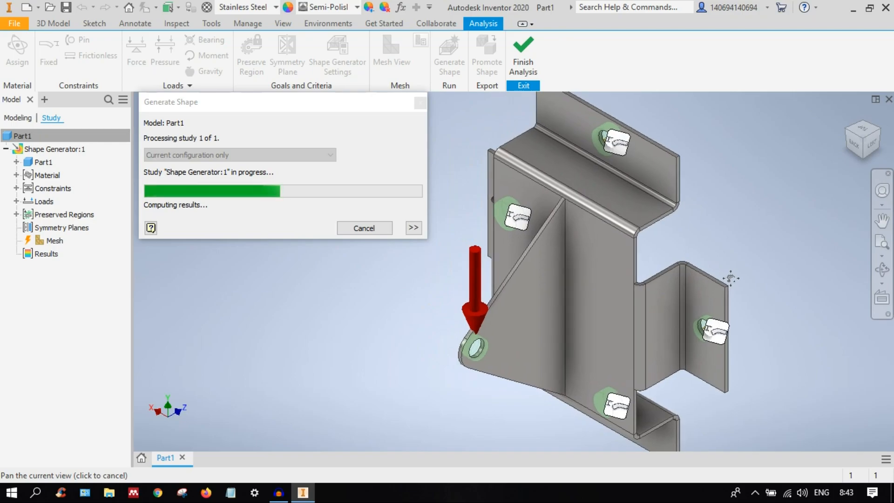
pyautogui.scroll(5, 728, 277)
pyautogui.scroll(-6, 727, 277)
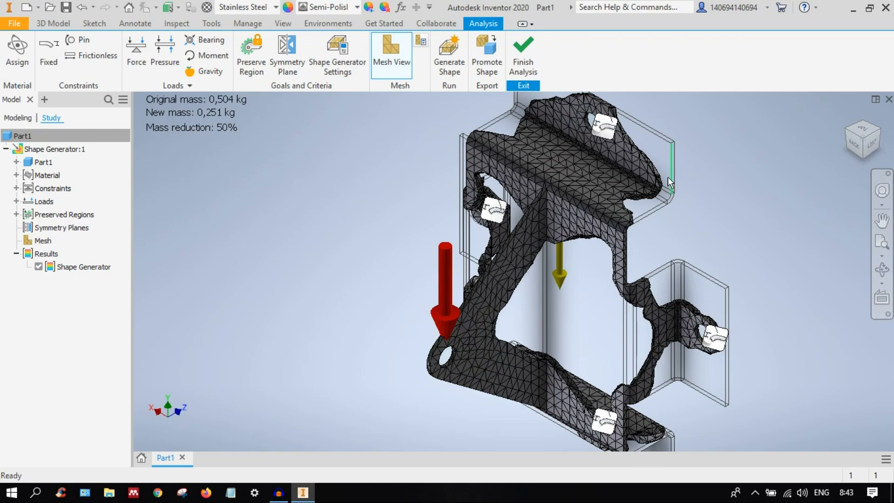
# Step: Examine the generated shape from several angles, comparing the remaining material on the rib, plate and flanges with the original outline
pyautogui.keyDown('shift'); pyautogui.moveTo(667, 177); pyautogui.dragTo(633, 174, button='middle'); pyautogui.keyUp('shift')
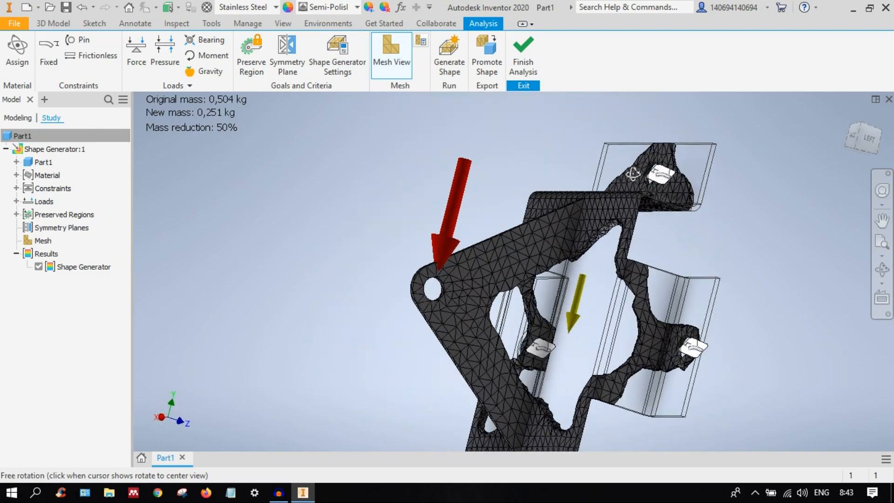
pyautogui.moveTo(599, 254); pyautogui.dragTo(661, 169, button='middle')
pyautogui.moveTo(622, 244)
pyautogui.keyDown('shift'); pyautogui.mouseDown(button='middle')
pyautogui.moveTo(688, 208)
pyautogui.moveTo(628, 232)
pyautogui.mouseUp(button='middle'); pyautogui.keyUp('shift')
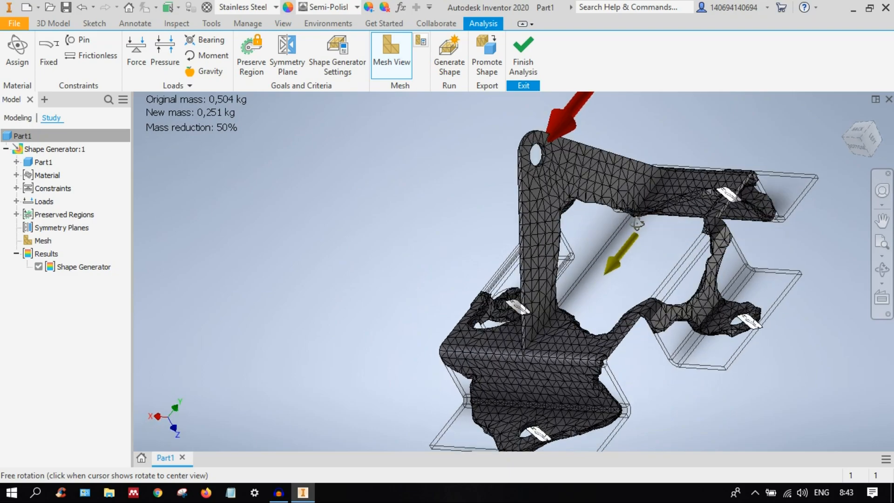
pyautogui.click(44, 255)
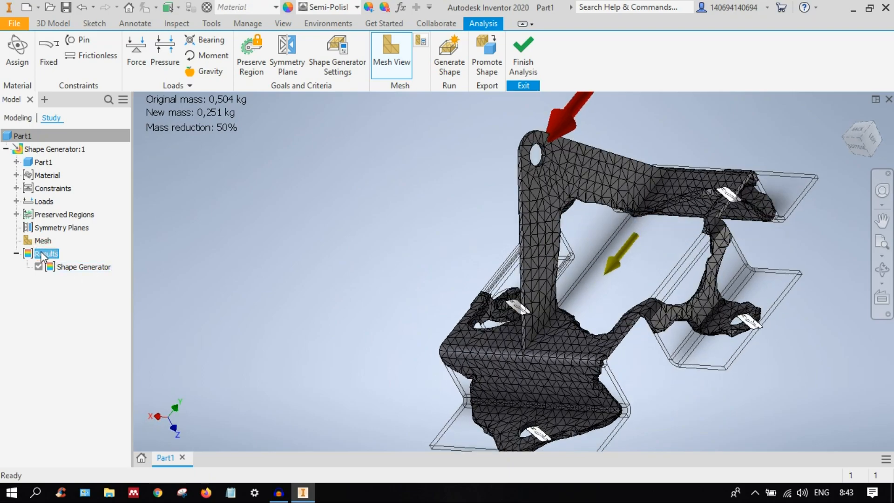
pyautogui.keyDown('shift'); pyautogui.moveTo(526, 258); pyautogui.dragTo(601, 311, button='middle'); pyautogui.keyUp('shift')
pyautogui.keyDown('shift'); pyautogui.moveTo(524, 284); pyautogui.dragTo(661, 262, button='middle'); pyautogui.keyUp('shift')
pyautogui.keyDown('shift'); pyautogui.moveTo(608, 281); pyautogui.dragTo(517, 318, button='middle'); pyautogui.keyUp('shift')
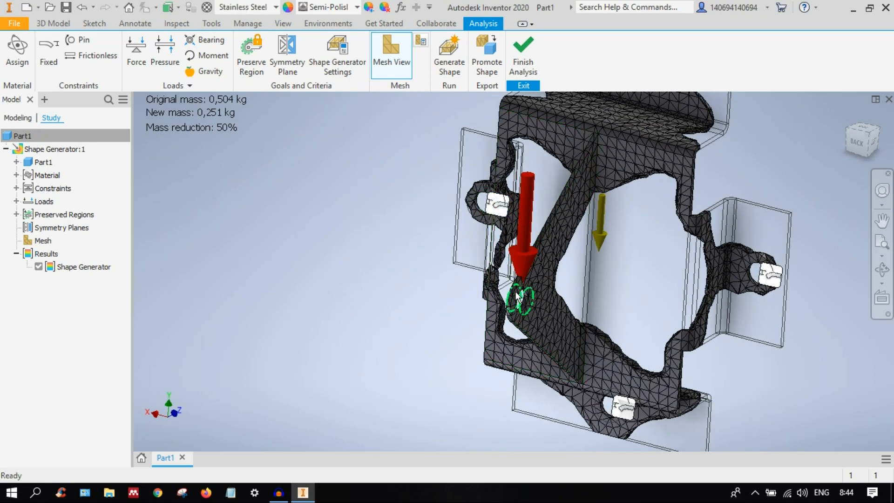
pyautogui.keyDown('shift'); pyautogui.moveTo(602, 254); pyautogui.dragTo(491, 318, button='middle'); pyautogui.keyUp('shift')
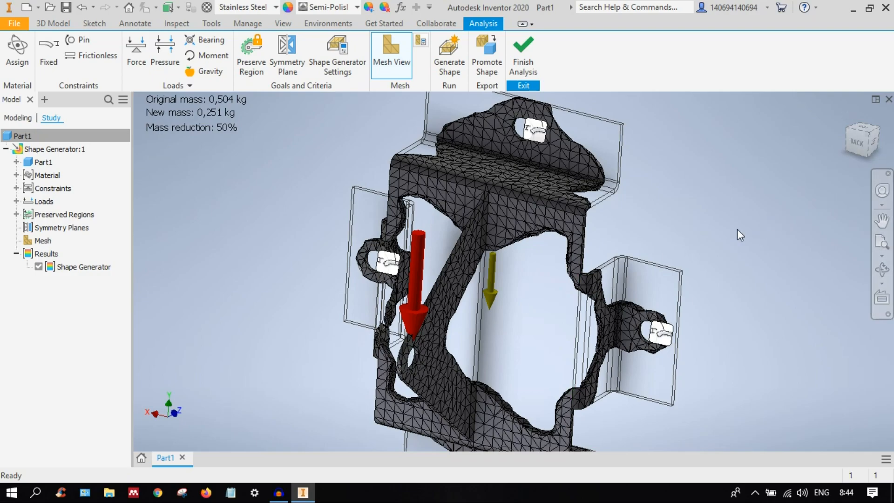
pyautogui.keyDown('shift'); pyautogui.moveTo(675, 242); pyautogui.dragTo(607, 250, button='middle'); pyautogui.keyUp('shift')
pyautogui.scroll(3, 610, 272)
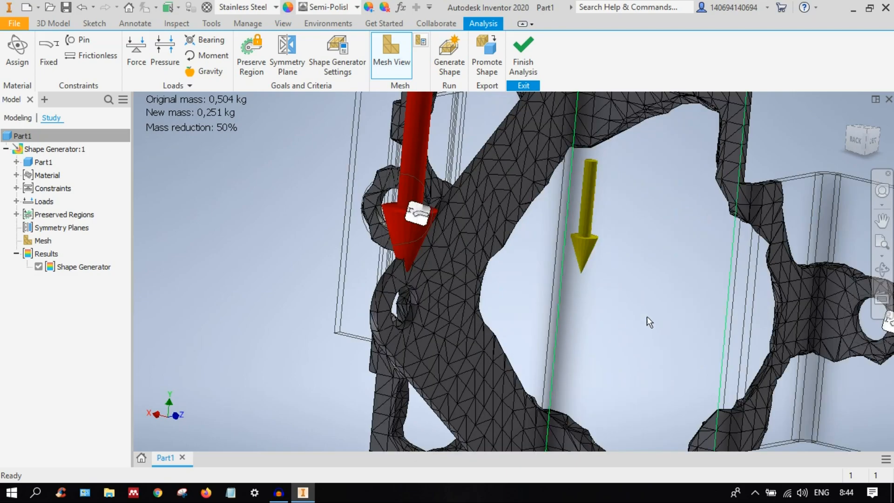
pyautogui.scroll(-4, 632, 318)
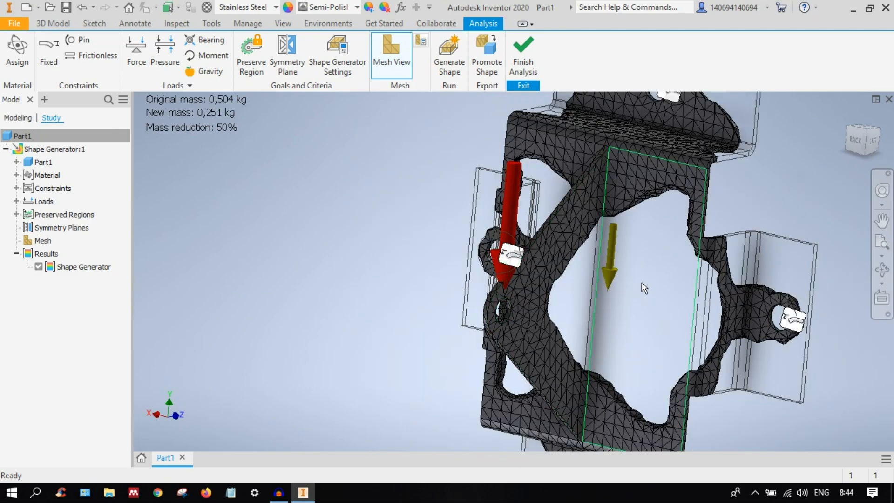
pyautogui.scroll(-4, 655, 276)
pyautogui.scroll(1, 655, 276)
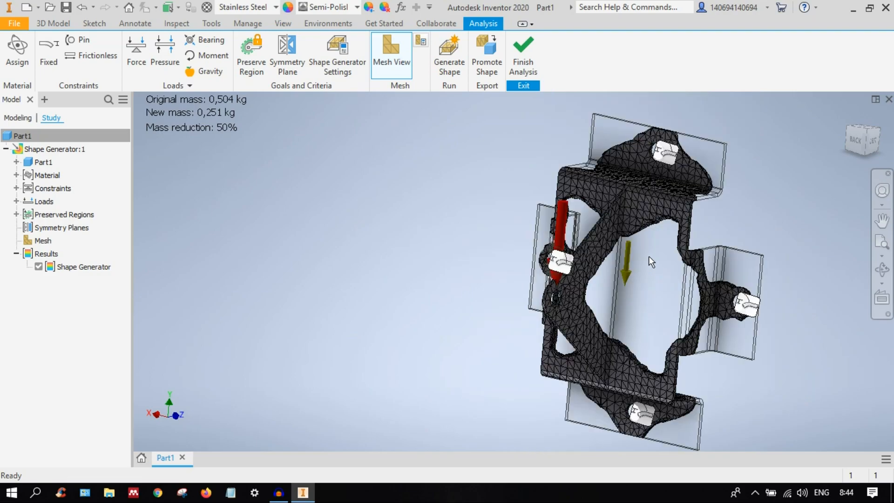
# Step: Examine the generated shape from the back and oblique views, then closely inspect the material kept around a side flange's mounting hole
pyautogui.click(856, 141)
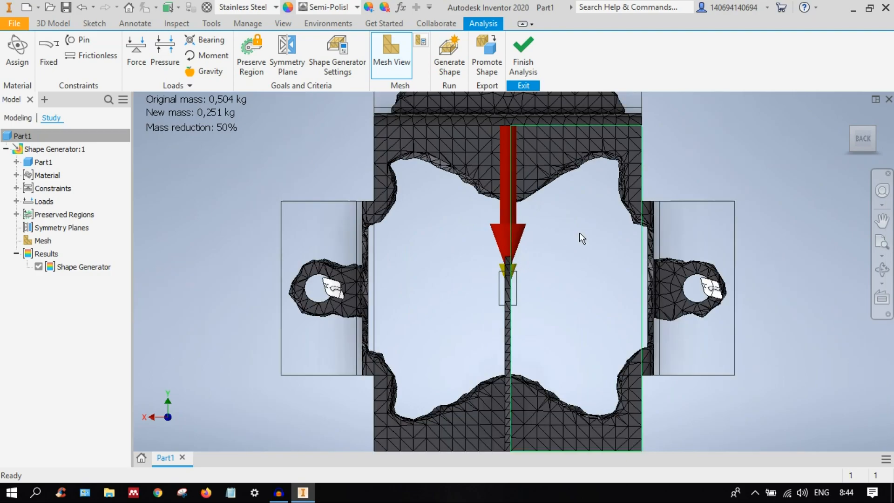
pyautogui.keyDown('shift'); pyautogui.moveTo(585, 296); pyautogui.dragTo(514, 306, button='middle'); pyautogui.keyUp('shift')
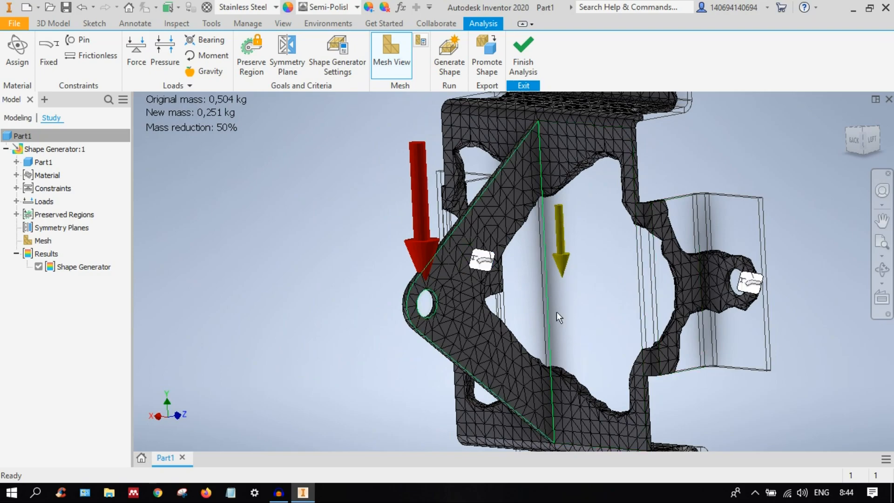
pyautogui.keyDown('shift'); pyautogui.moveTo(647, 299); pyautogui.dragTo(766, 286, button='middle'); pyautogui.keyUp('shift')
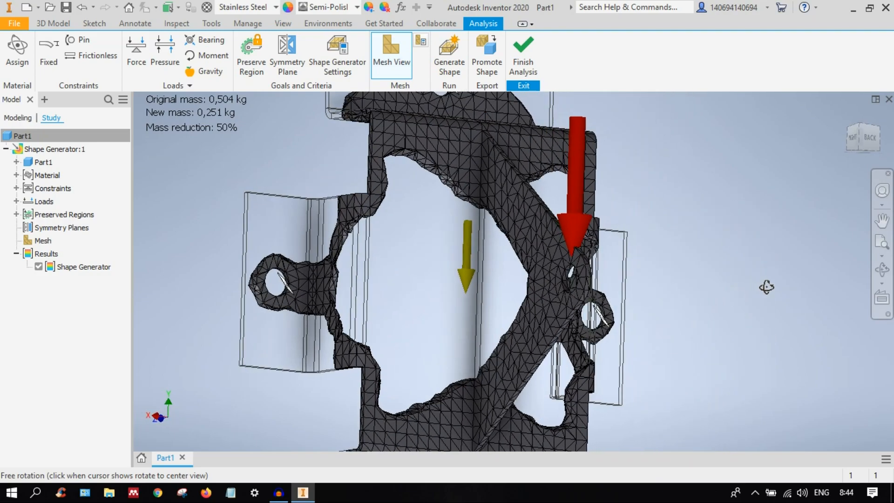
pyautogui.moveTo(422, 292); pyautogui.dragTo(606, 263, button='middle')
pyautogui.scroll(-4, 474, 277)
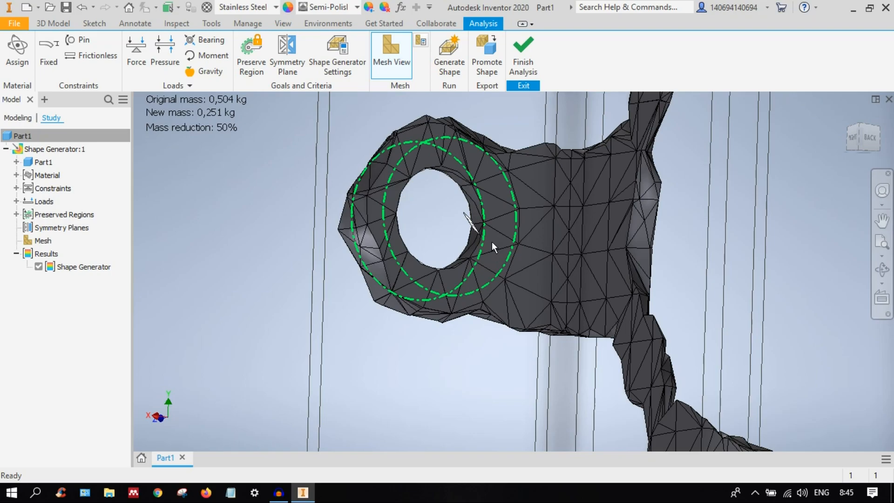
pyautogui.scroll(4, 677, 221)
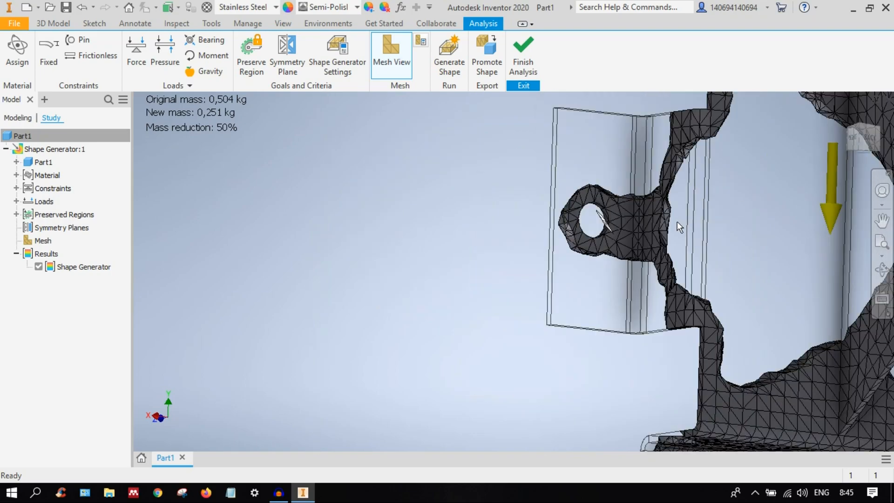
pyautogui.keyDown('shift'); pyautogui.moveTo(635, 255); pyautogui.dragTo(680, 197, button='middle'); pyautogui.keyUp('shift')
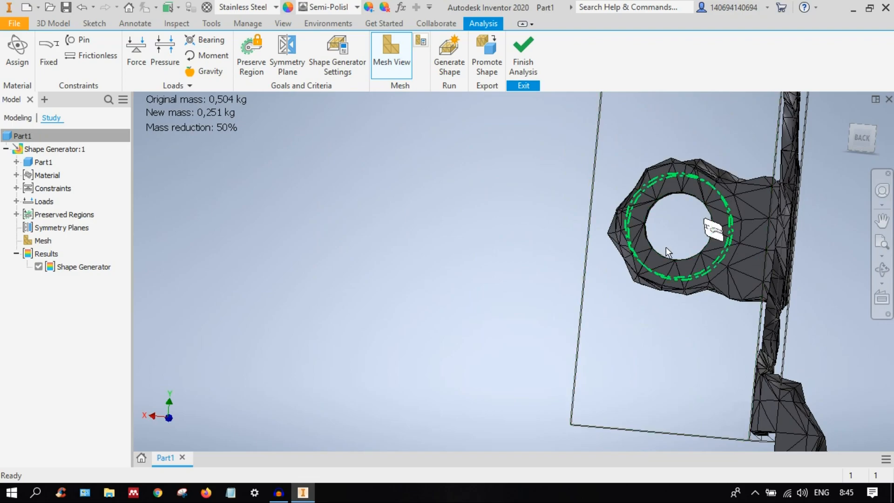
pyautogui.moveTo(665, 247); pyautogui.dragTo(496, 300, button='middle')
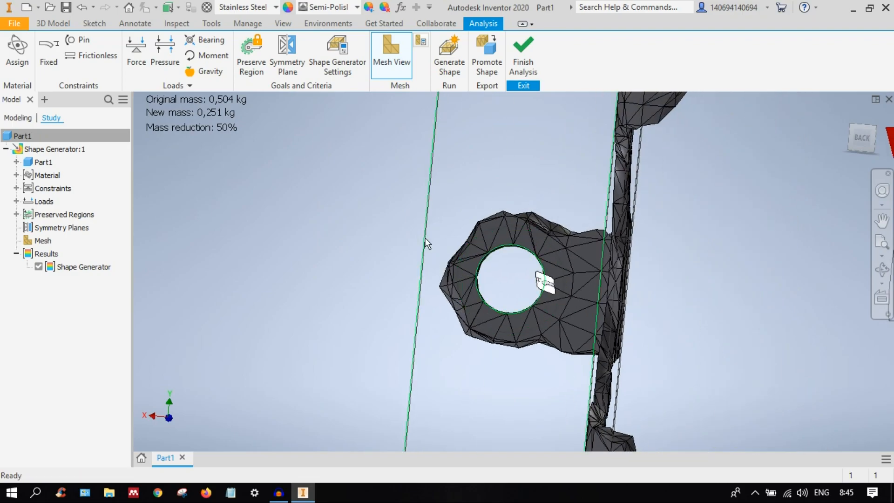
pyautogui.scroll(4, 520, 279)
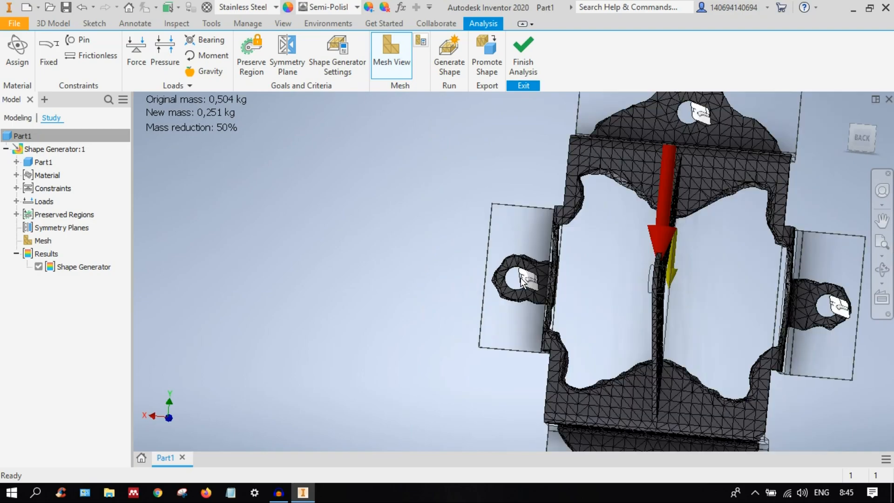
# Step: Examine the generated shape's mesh around the bracket's mounting holes and flanges
pyautogui.moveTo(725, 147); pyautogui.dragTo(610, 309, button='middle')
pyautogui.scroll(-5, 583, 274)
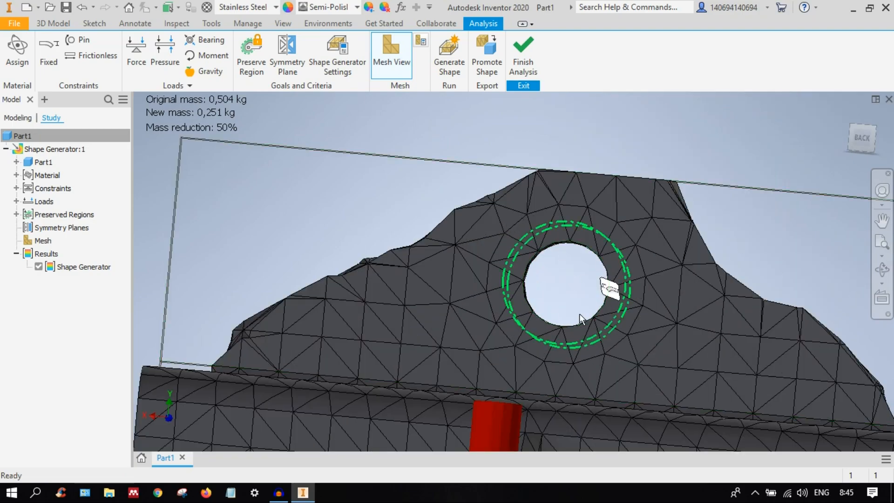
pyautogui.scroll(3, 611, 315)
pyautogui.moveTo(633, 356); pyautogui.dragTo(535, 201, button='middle')
pyautogui.scroll(1, 663, 340)
pyautogui.moveTo(663, 341); pyautogui.dragTo(536, 181, button='middle')
pyautogui.moveTo(654, 364); pyautogui.dragTo(576, 296, button='middle')
pyautogui.scroll(-3, 576, 296)
pyautogui.scroll(4, 575, 351)
pyautogui.moveTo(545, 358); pyautogui.dragTo(701, 168, button='middle')
pyautogui.scroll(-4, 527, 348)
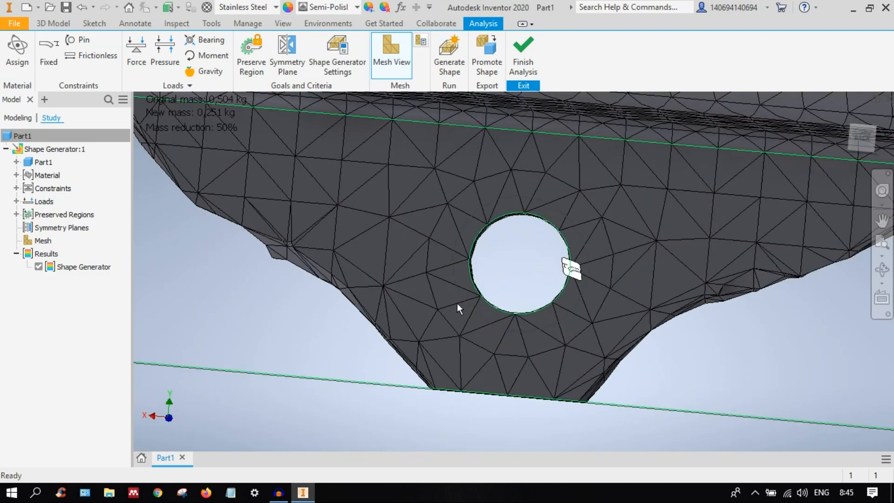
pyautogui.scroll(-3, 566, 264)
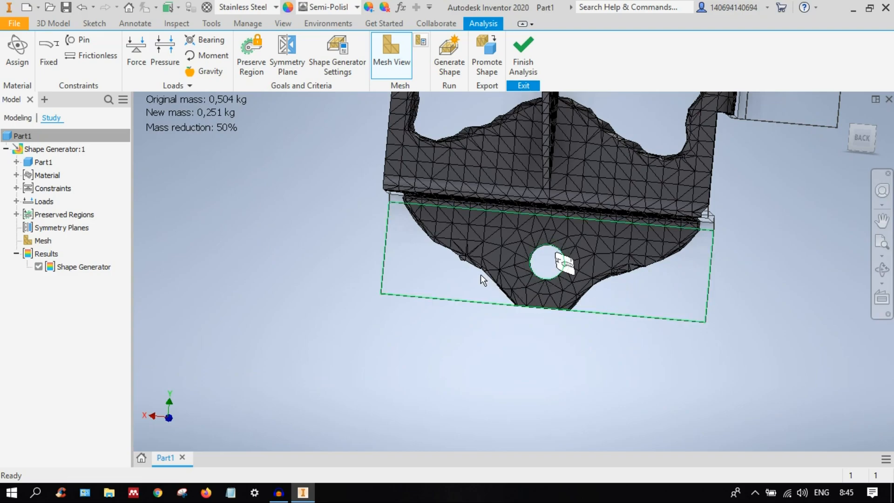
pyautogui.scroll(3, 418, 216)
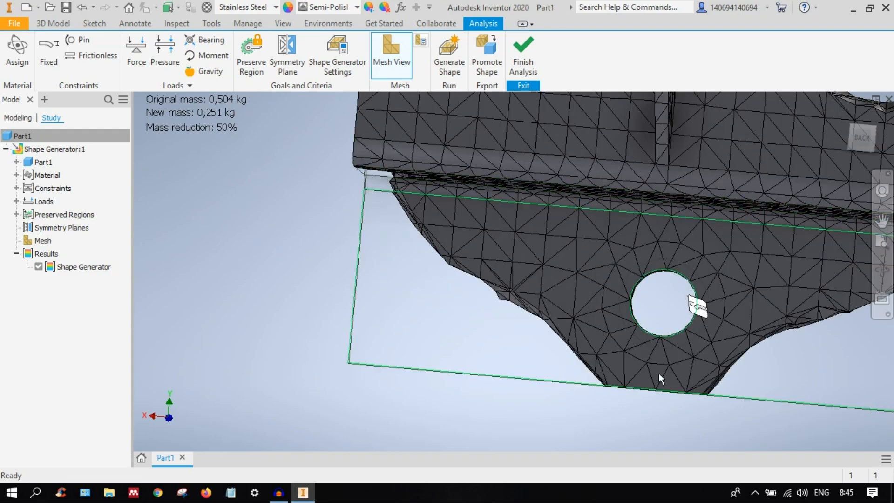
pyautogui.scroll(-5, 659, 373)
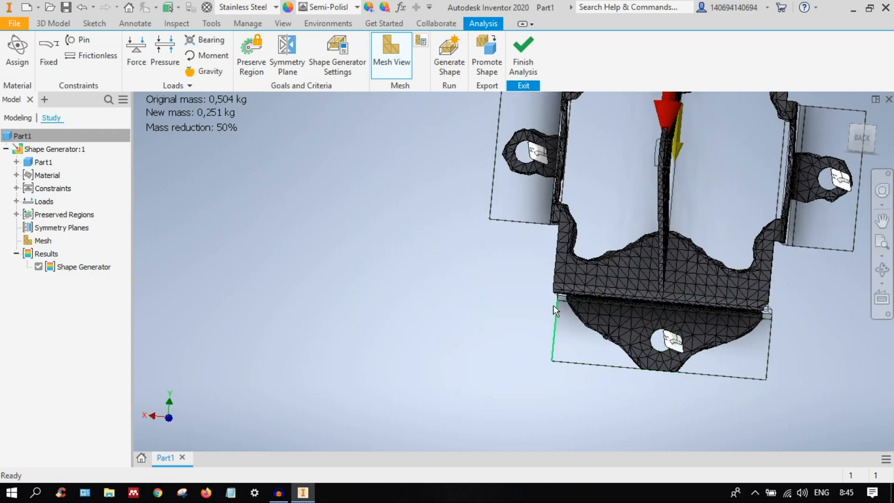
pyautogui.scroll(-5, 717, 331)
pyautogui.moveTo(702, 270); pyautogui.dragTo(600, 286, button='middle')
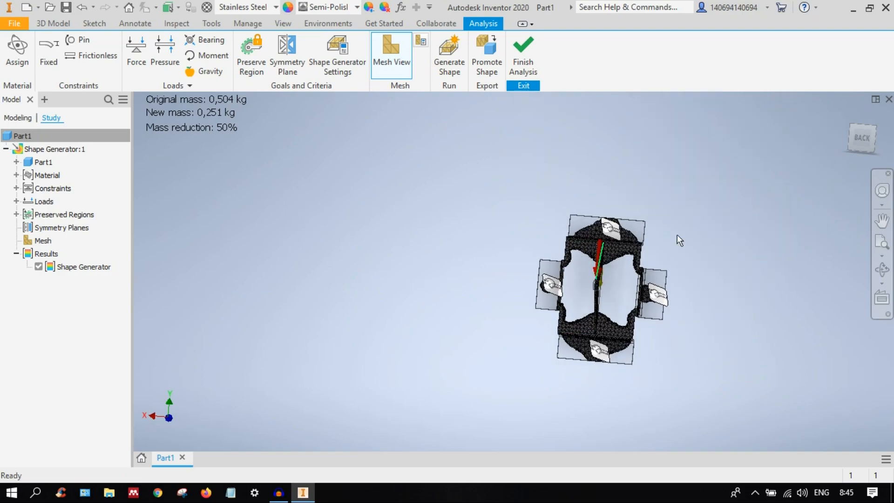
# Step: Orient the model to the back view and promote the generated shape to the current part file
pyautogui.click(860, 138)
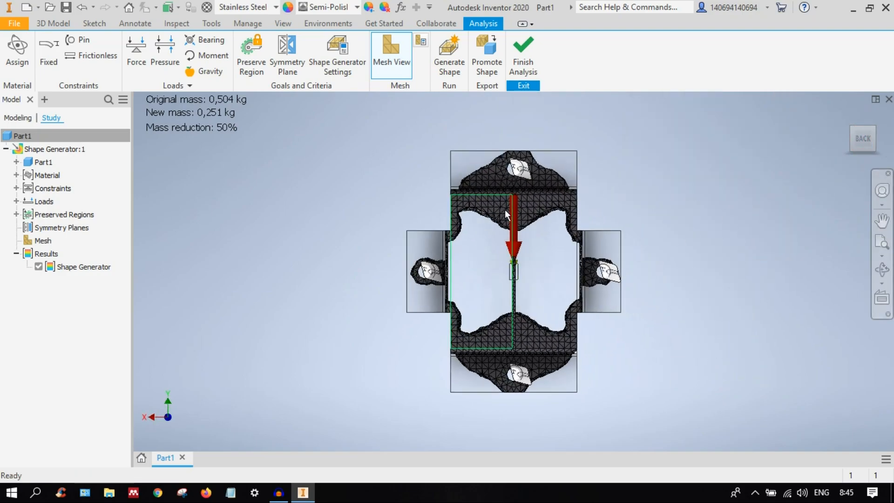
pyautogui.scroll(3, 507, 213)
pyautogui.scroll(-3, 512, 228)
pyautogui.moveTo(524, 255); pyautogui.dragTo(555, 250, button='middle')
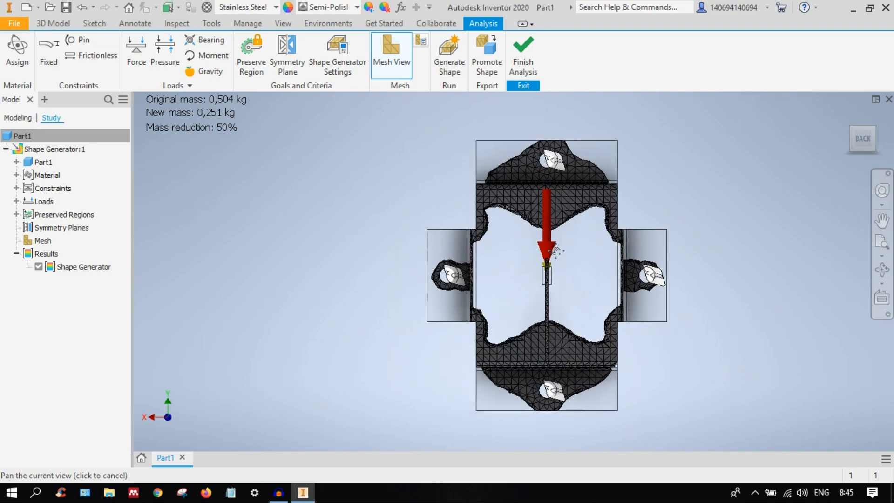
pyautogui.click(491, 68)
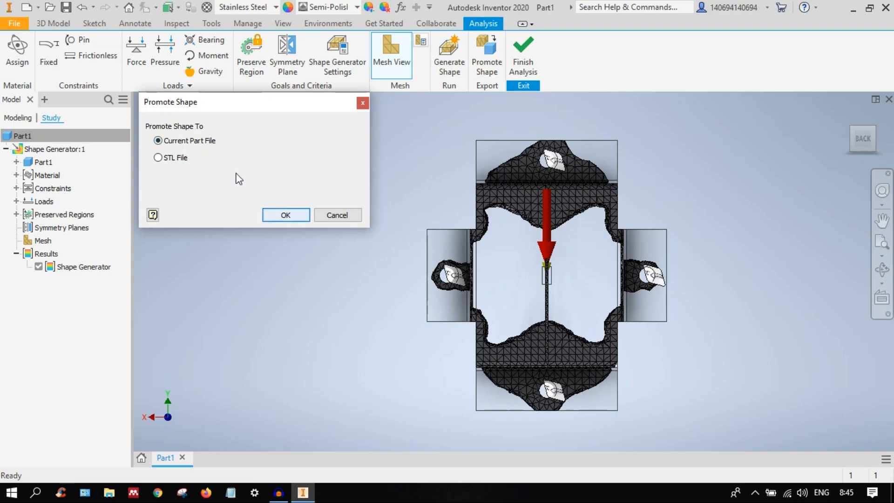
pyautogui.click(277, 217)
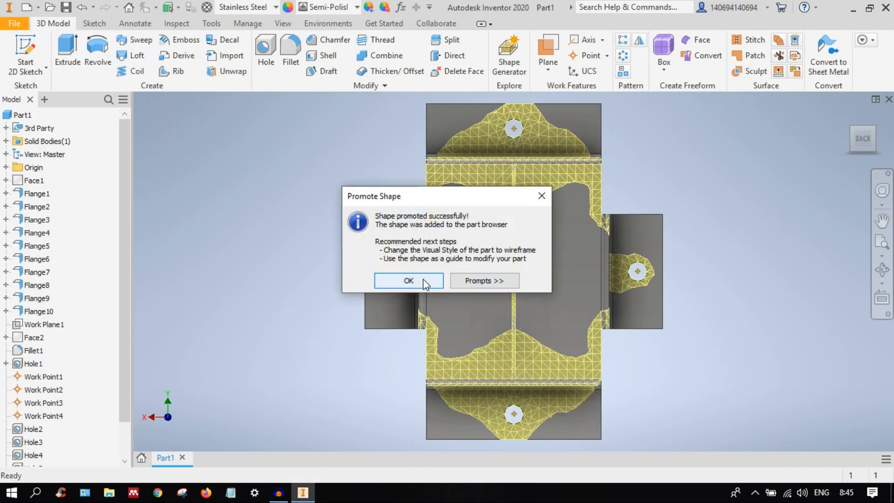
pyautogui.moveTo(458, 195); pyautogui.dragTo(330, 113)
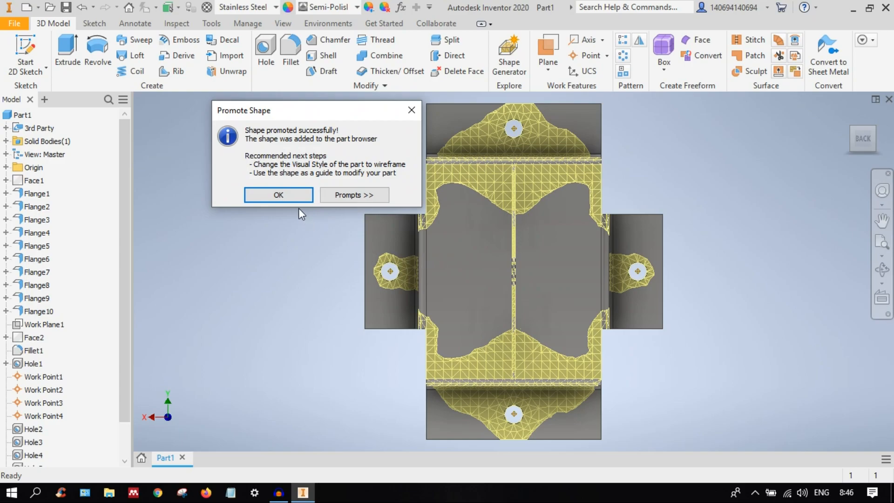
pyautogui.click(271, 195)
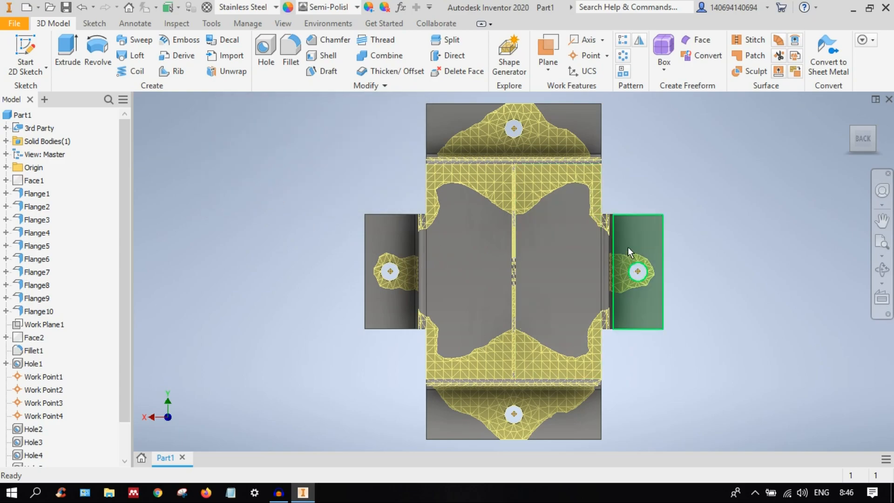
pyautogui.click(339, 303)
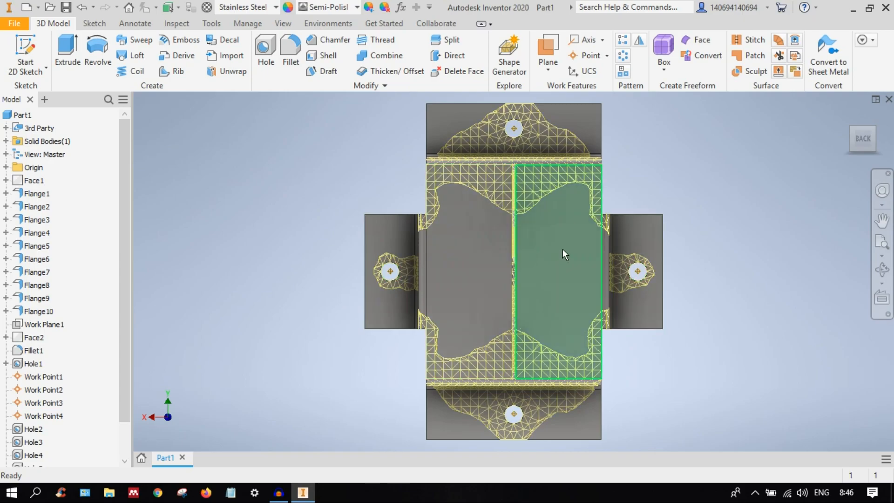
pyautogui.click(240, 306)
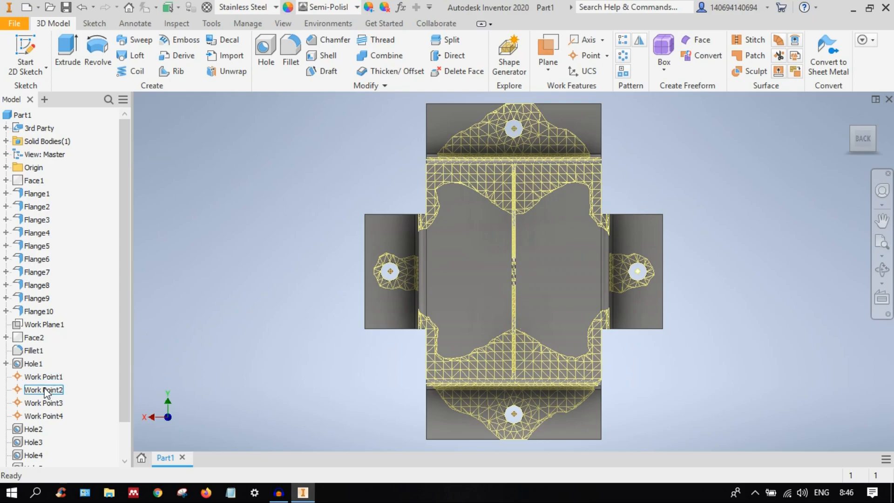
# Step: Hide the promoted mesh Part1 to inspect the original bracket, and make the mesh visible again
pyautogui.scroll(-1, 45, 391)
pyautogui.rightClick(29, 440)
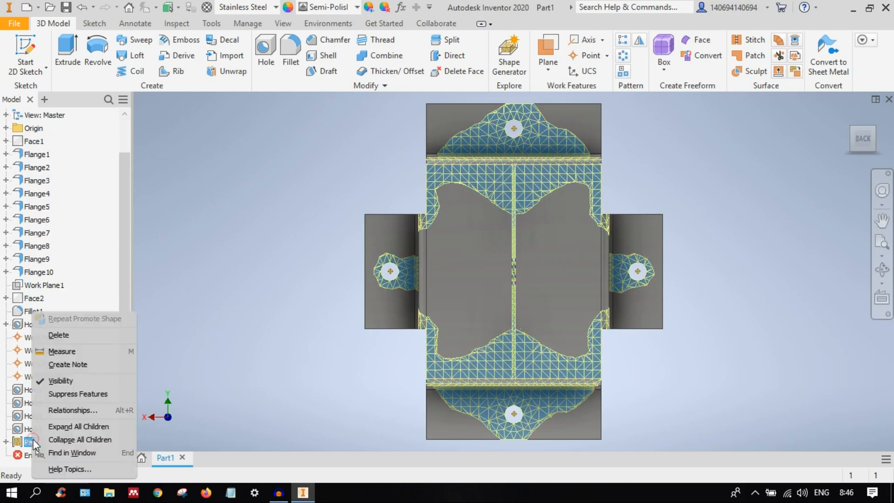
pyautogui.click(67, 395)
pyautogui.keyDown('shift'); pyautogui.moveTo(532, 257); pyautogui.dragTo(480, 285, button='middle'); pyautogui.keyUp('shift')
pyautogui.rightClick(32, 442)
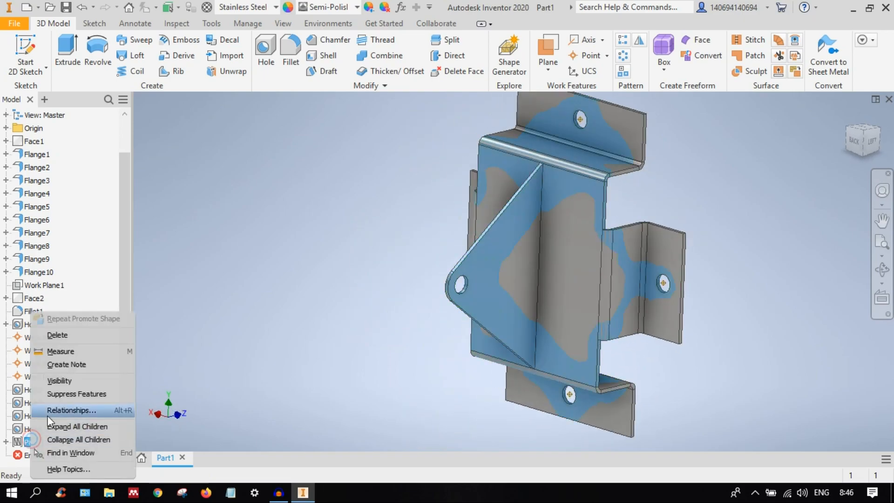
pyautogui.click(84, 380)
pyautogui.keyDown('shift'); pyautogui.moveTo(512, 312); pyautogui.dragTo(576, 205, button='middle'); pyautogui.keyUp('shift')
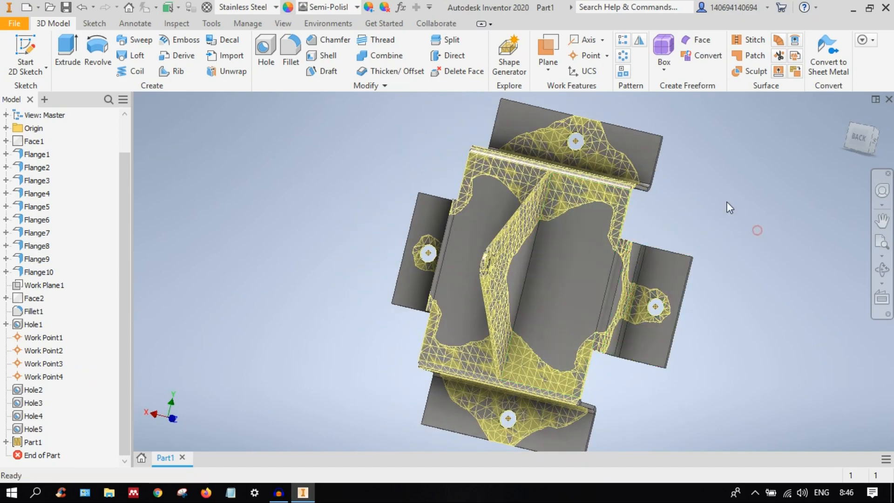
# Step: Return to the back view and try the Wireframe visual style on the part
pyautogui.click(859, 136)
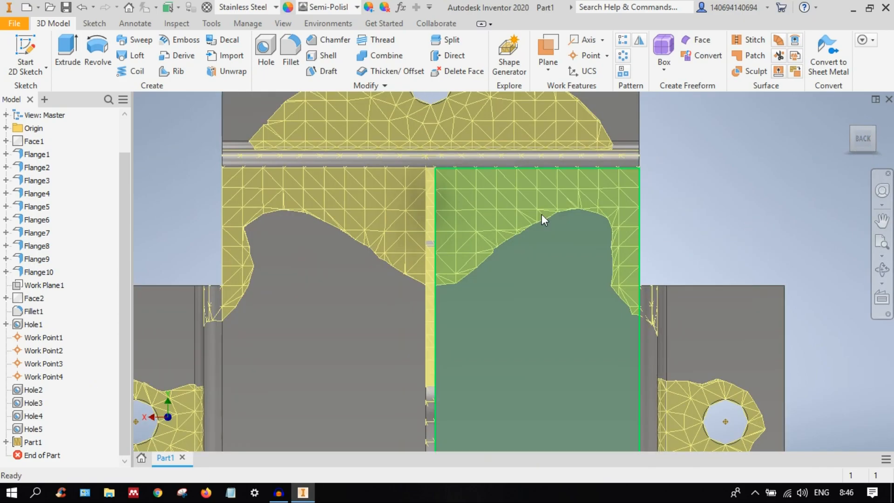
pyautogui.click(283, 24)
pyautogui.click(240, 68)
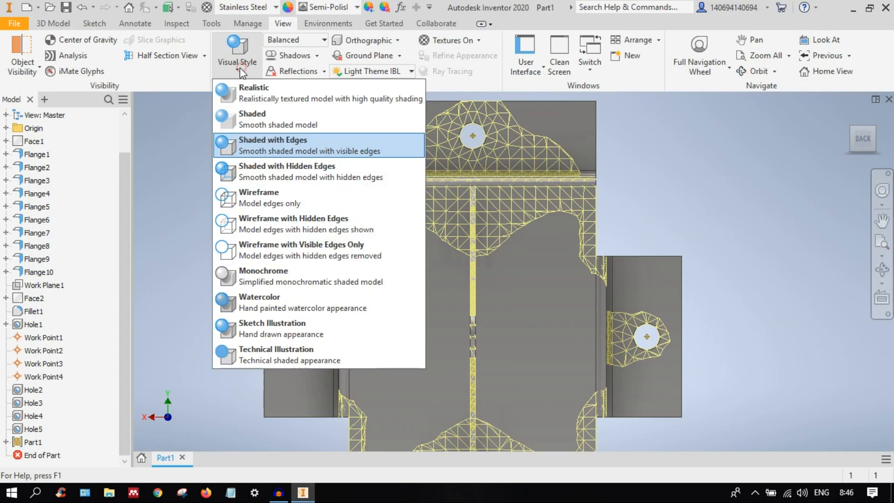
pyautogui.click(285, 203)
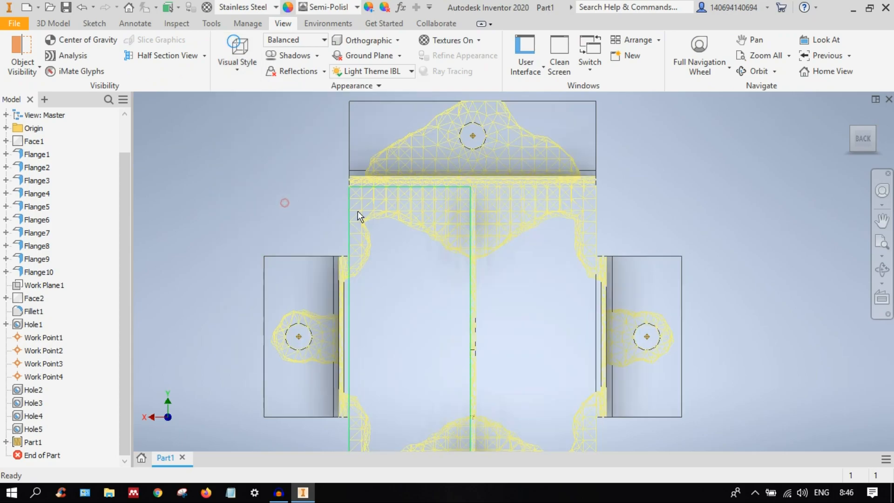
# Step: Try the Wireframe with Hidden Edges visual style, and return the display to Shaded with Edges
pyautogui.click(237, 66)
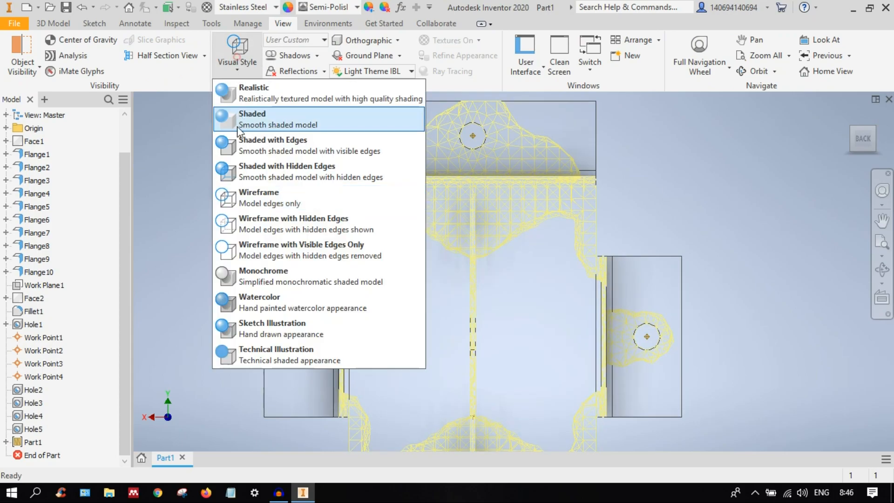
pyautogui.click(269, 220)
pyautogui.click(238, 60)
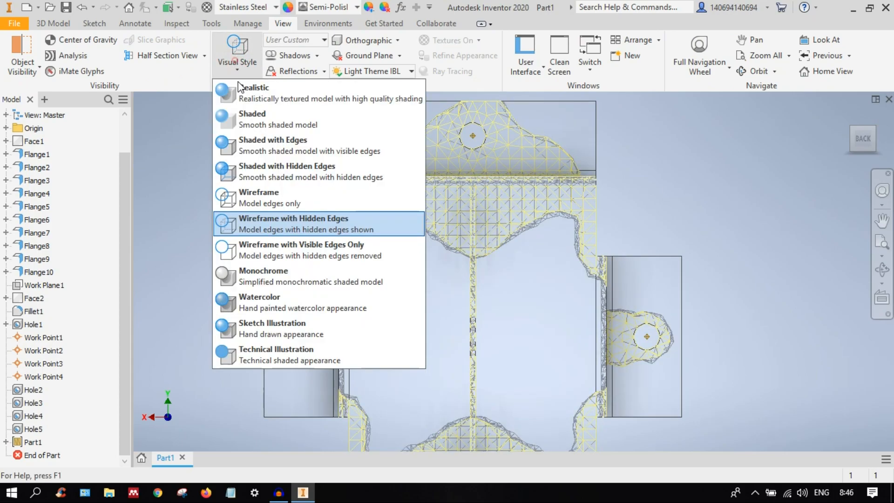
pyautogui.click(256, 142)
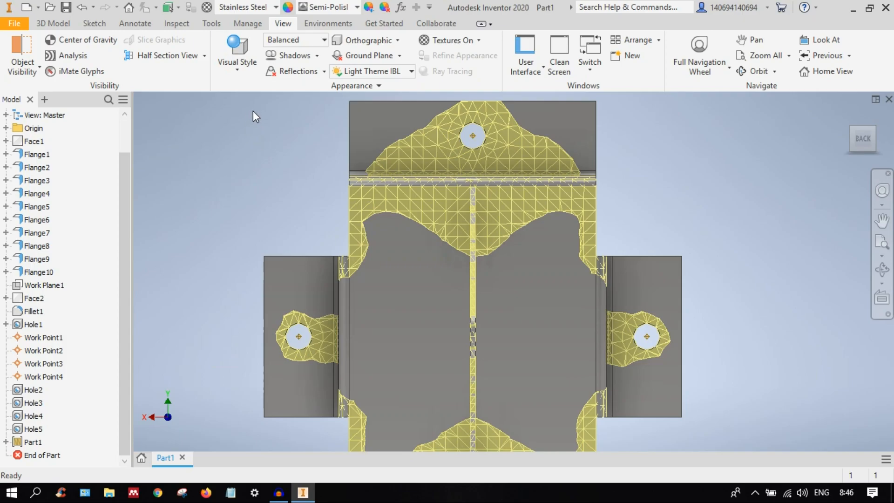
# Step: Switch the visual style to Wireframe and inspect the promoted mesh's outline against the part's edges
pyautogui.click(238, 62)
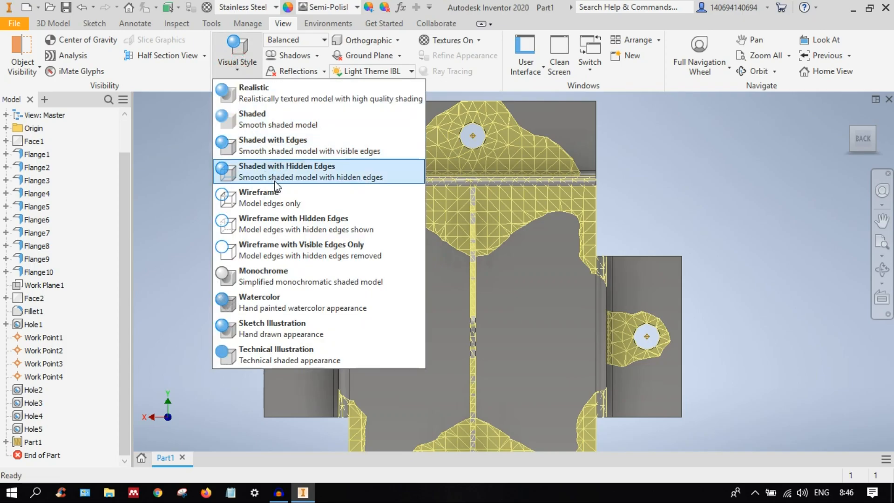
pyautogui.click(274, 199)
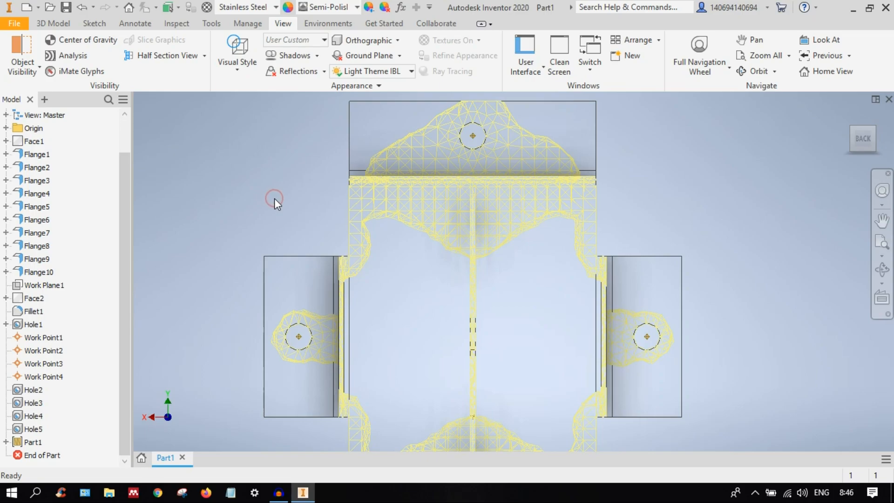
pyautogui.moveTo(511, 278); pyautogui.dragTo(416, 336, button='middle')
pyautogui.scroll(1, 511, 214)
pyautogui.scroll(-3, 438, 149)
pyautogui.scroll(-4, 317, 222)
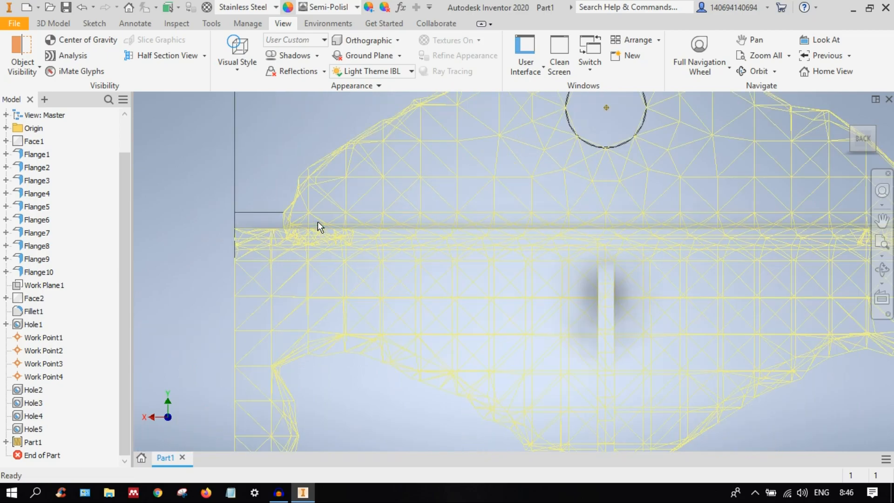
pyautogui.scroll(5, 326, 224)
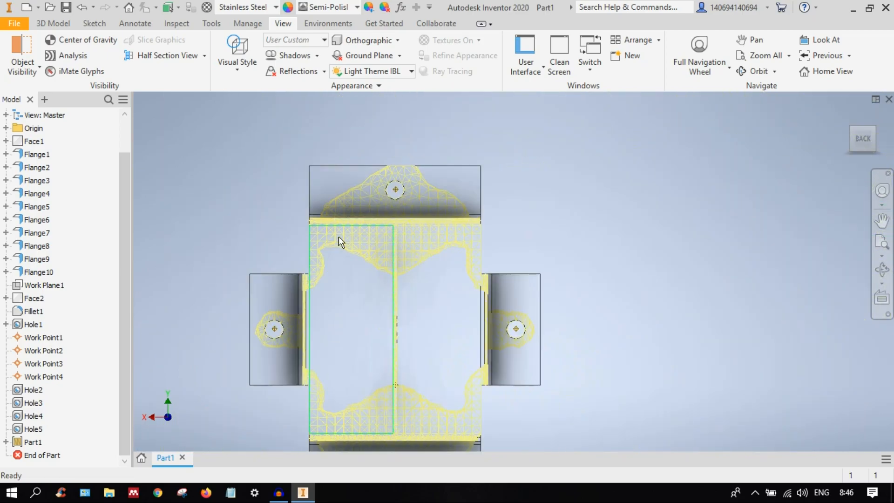
pyautogui.moveTo(529, 255); pyautogui.dragTo(646, 213, button='middle')
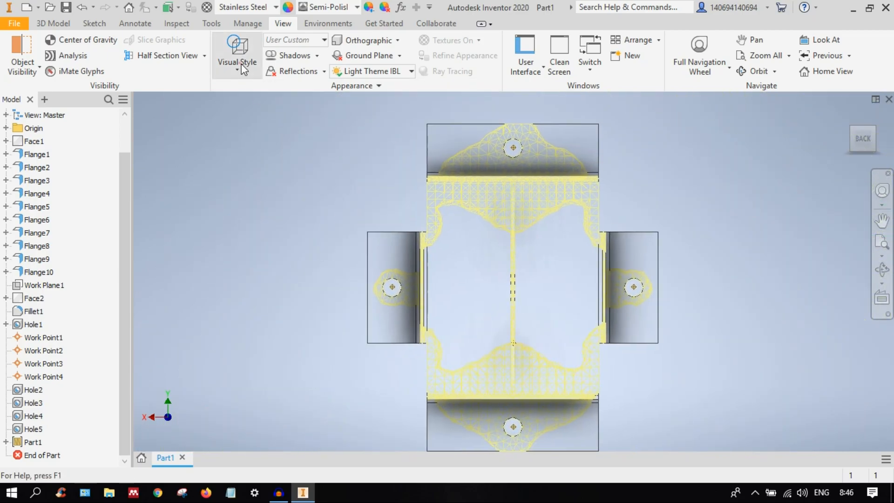
# Step: Try the Shaded visual style, and set the display back to Shaded with Edges
pyautogui.click(237, 58)
pyautogui.click(275, 123)
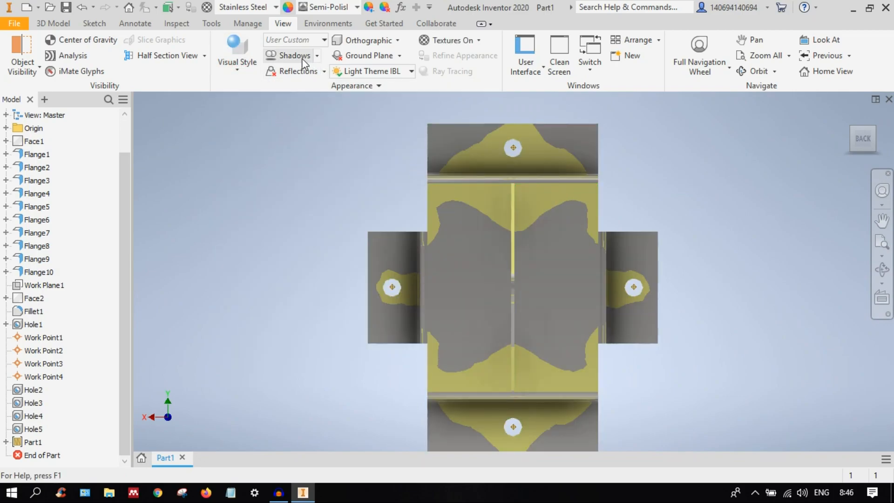
pyautogui.click(239, 59)
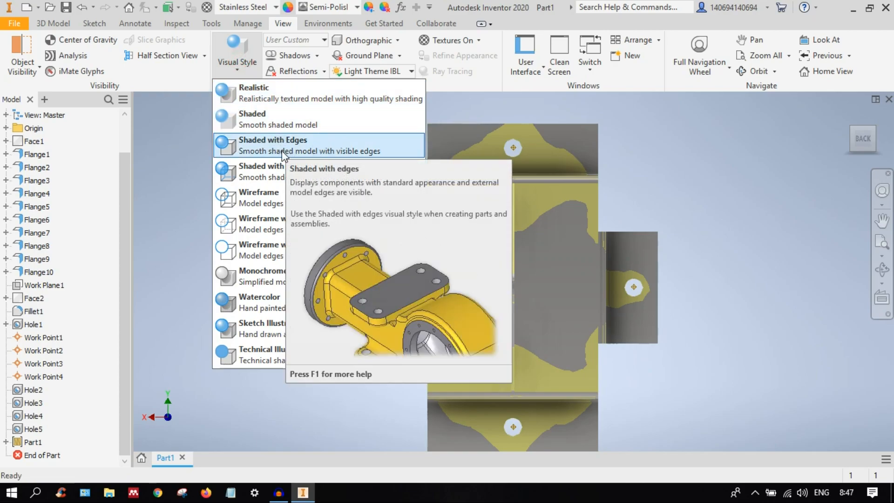
pyautogui.click(299, 140)
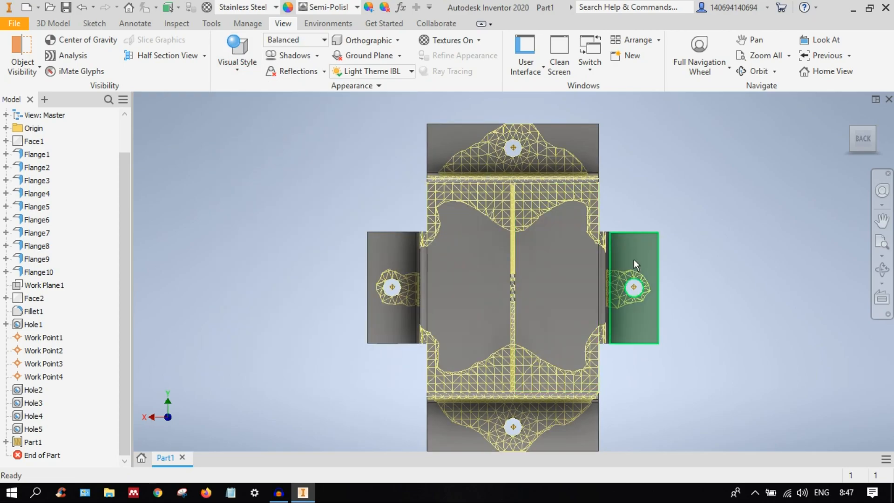
# Step: Examine where the origin XY plane lies relative to the bracket and mesh, using the home, back and left views
pyautogui.moveTo(530, 222); pyautogui.dragTo(464, 237, button='middle')
pyautogui.click(872, 131)
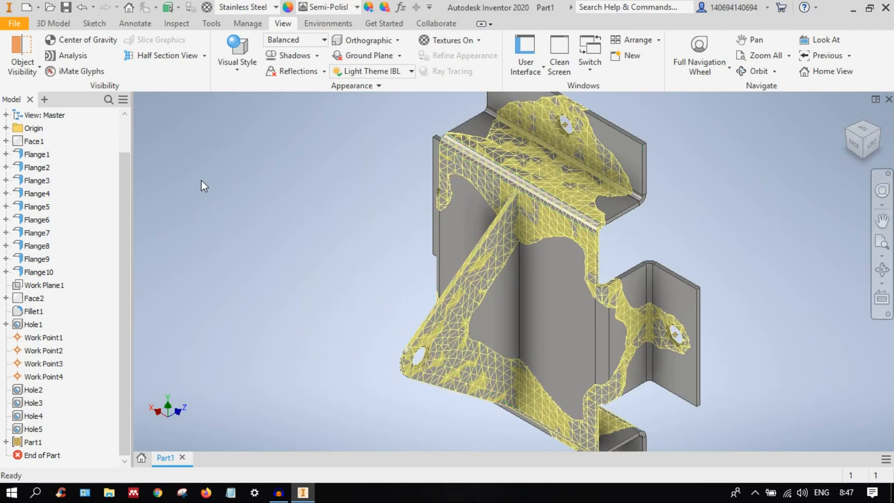
pyautogui.scroll(2, 42, 186)
pyautogui.click(5, 167)
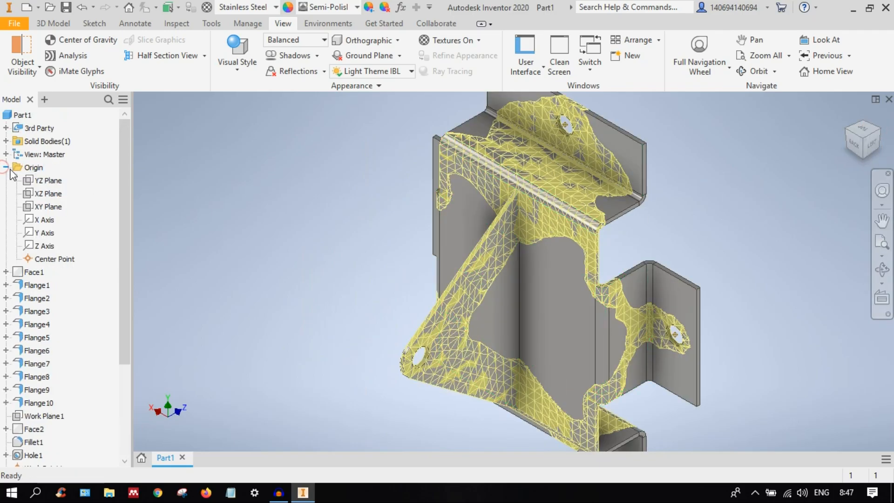
pyautogui.click(46, 210)
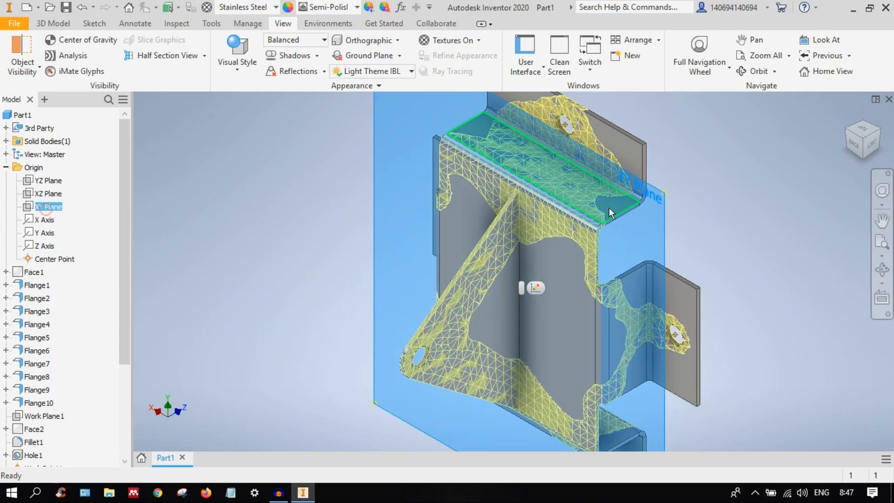
pyautogui.moveTo(556, 239); pyautogui.dragTo(583, 210, button='middle')
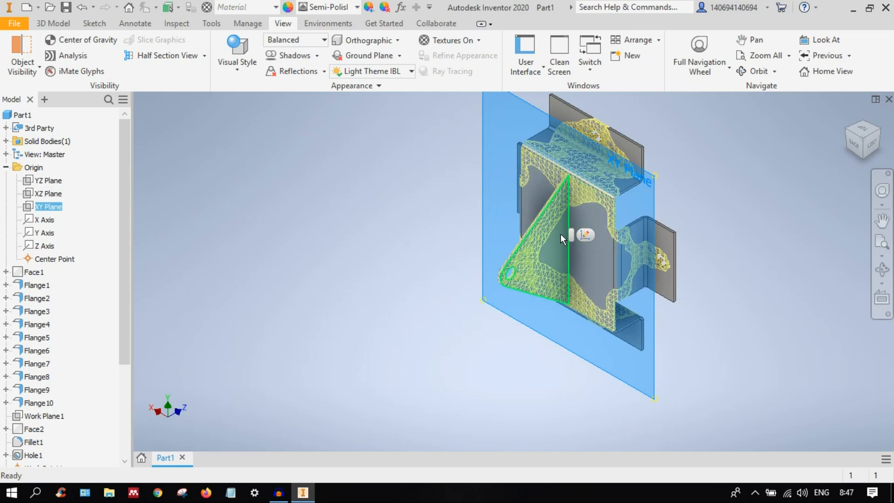
pyautogui.click(882, 298)
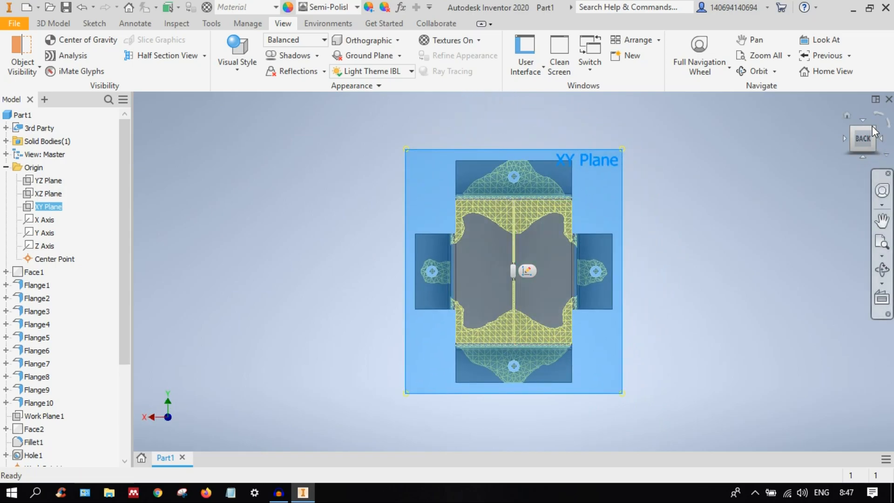
pyautogui.click(874, 128)
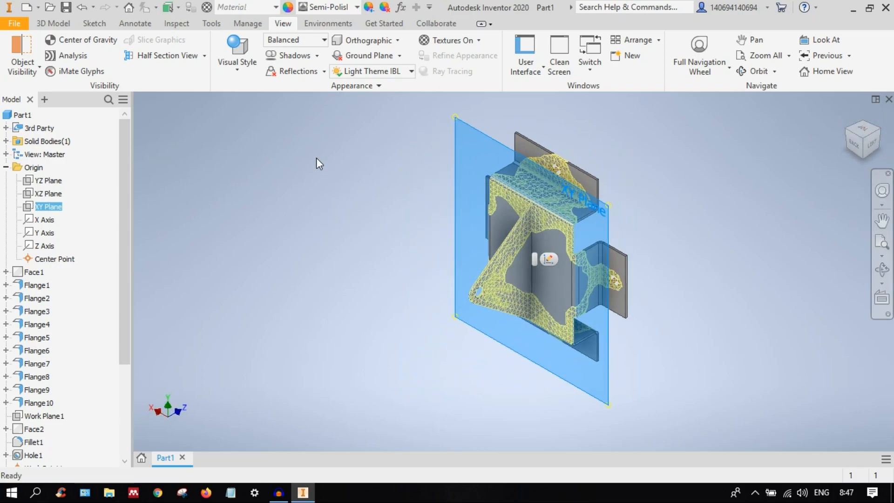
pyautogui.click(871, 149)
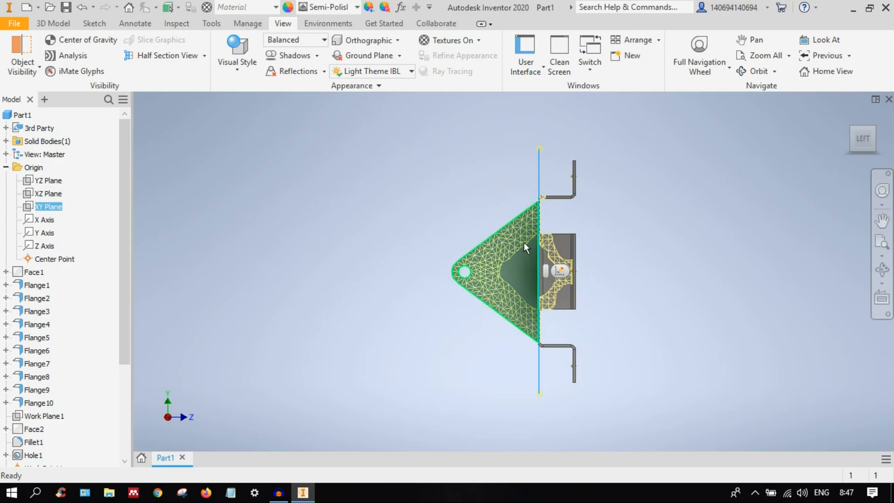
pyautogui.click(850, 133)
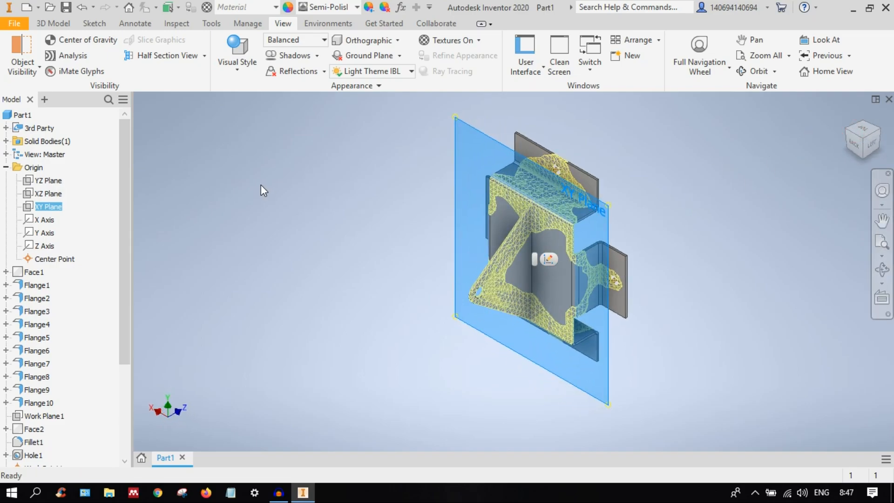
# Step: Create a work plane offset -160.5 mm from the origin XY plane, in front of the bracket's triangular rib
pyautogui.click(63, 27)
pyautogui.click(546, 51)
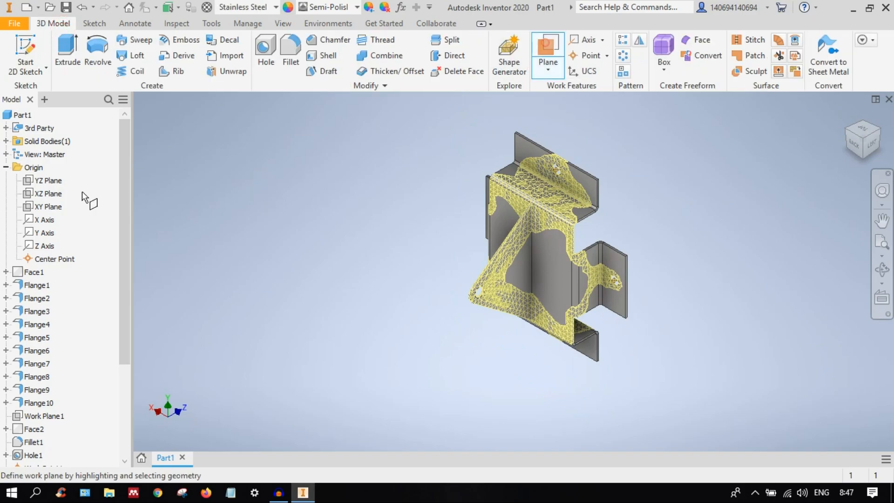
pyautogui.click(48, 208)
pyautogui.moveTo(658, 229); pyautogui.dragTo(497, 280)
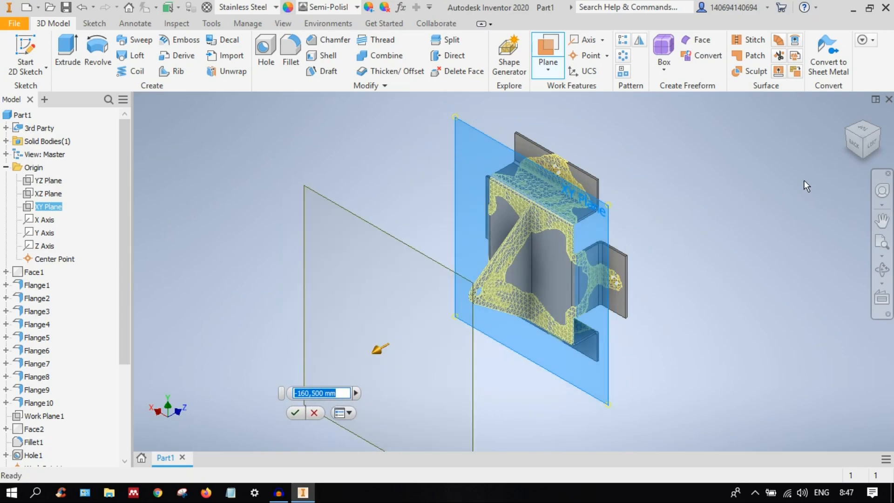
pyautogui.click(869, 148)
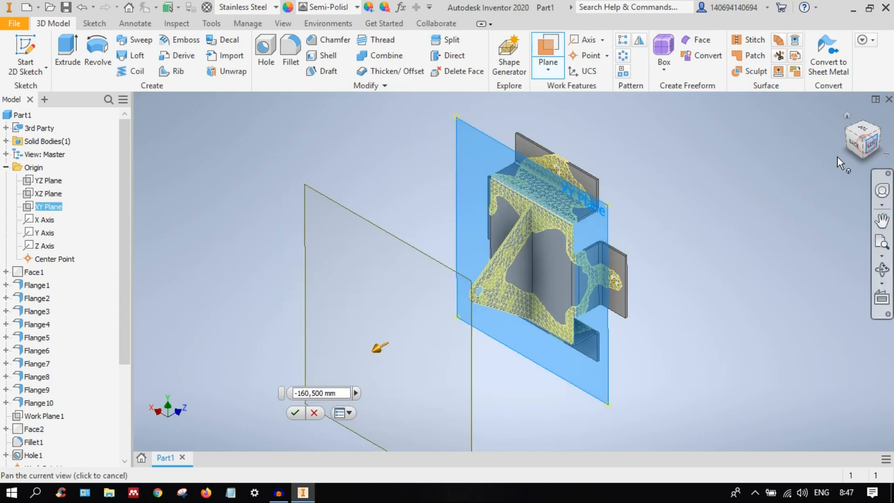
pyautogui.click(295, 413)
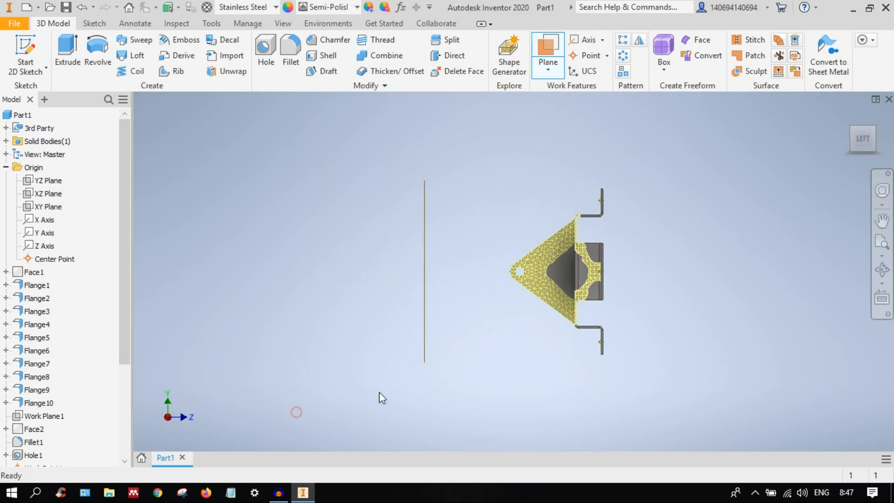
# Step: Start a new 2D sketch on the offset work plane in front of the bracket
pyautogui.click(854, 131)
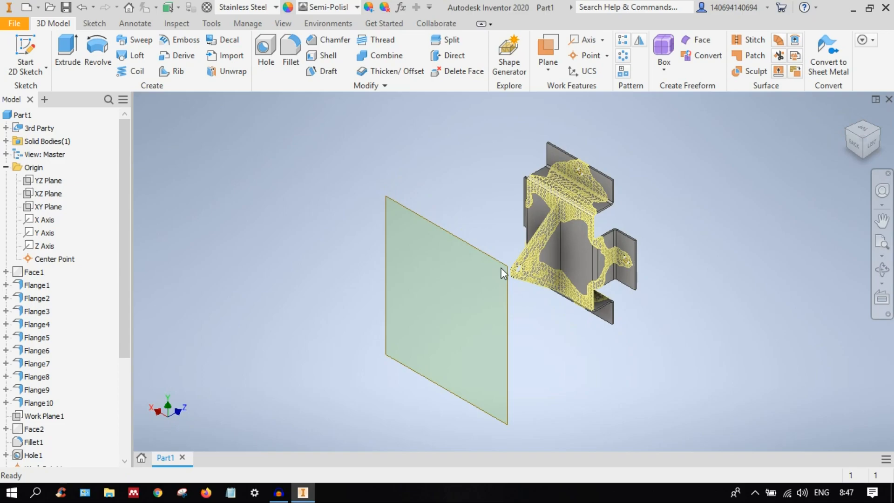
pyautogui.click(506, 271)
pyautogui.click(541, 258)
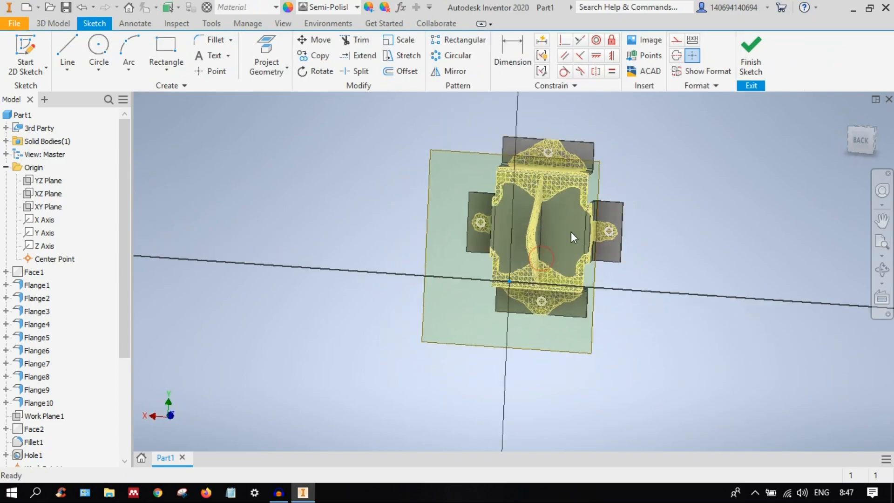
pyautogui.moveTo(487, 178); pyautogui.dragTo(474, 214, button='middle')
pyautogui.scroll(-5, 474, 214)
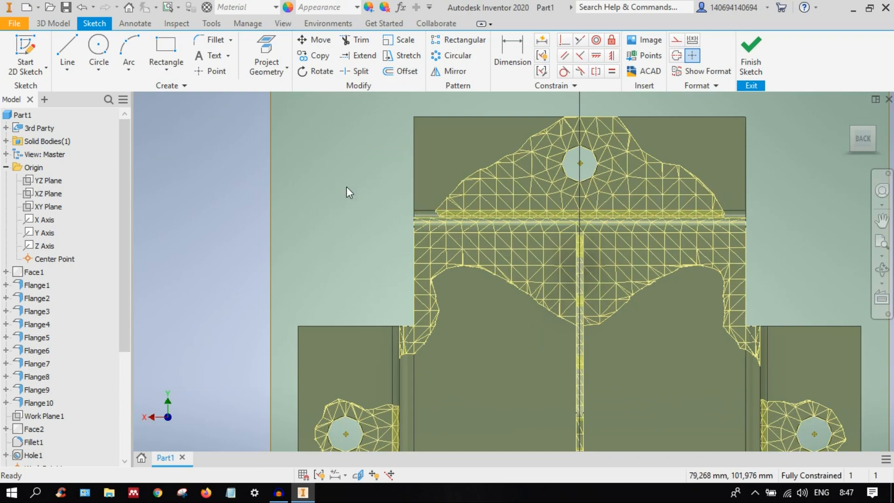
pyautogui.click(66, 50)
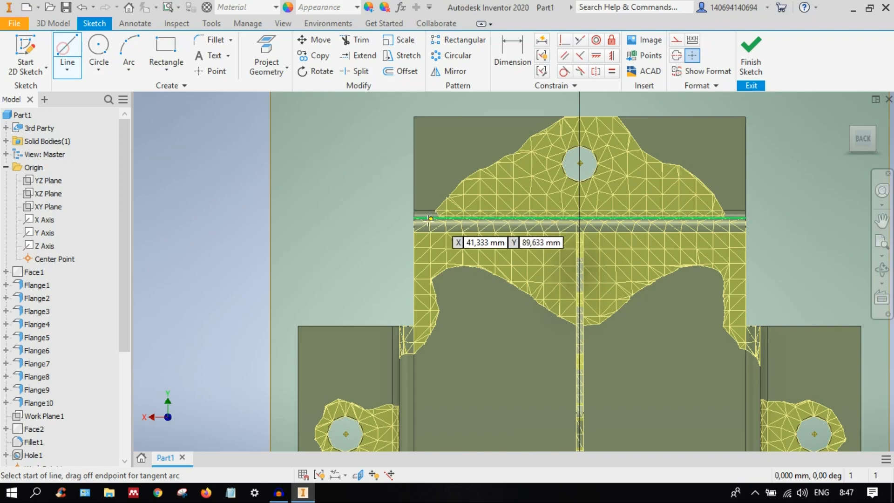
pyautogui.scroll(5, 429, 222)
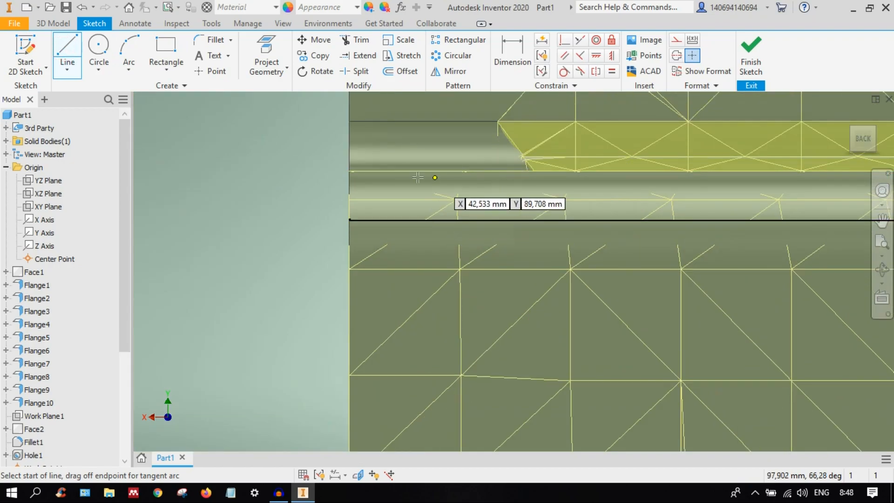
pyautogui.scroll(-3, 447, 170)
# Step: Project the upper flange's rectangular face, including its hole, into the sketch
pyautogui.press('p')
pyautogui.scroll(-3, 509, 196)
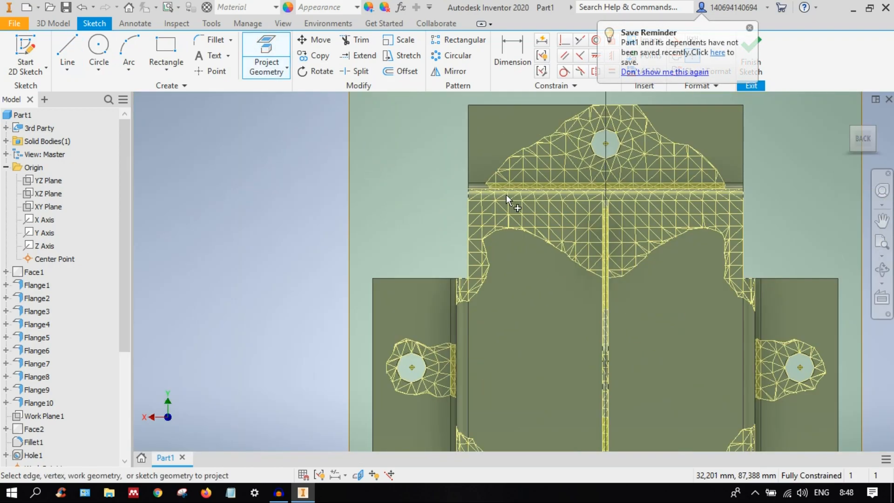
pyautogui.scroll(5, 501, 191)
pyautogui.scroll(-4, 452, 167)
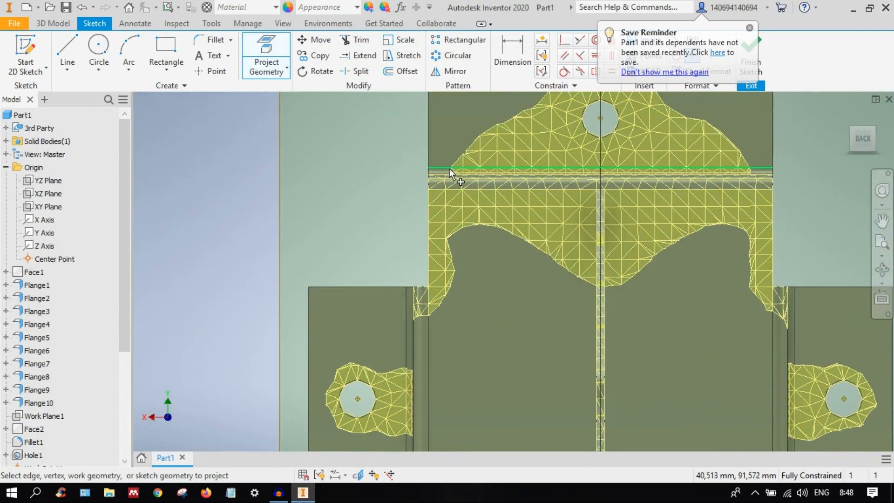
pyautogui.moveTo(500, 163); pyautogui.dragTo(509, 237, button='middle')
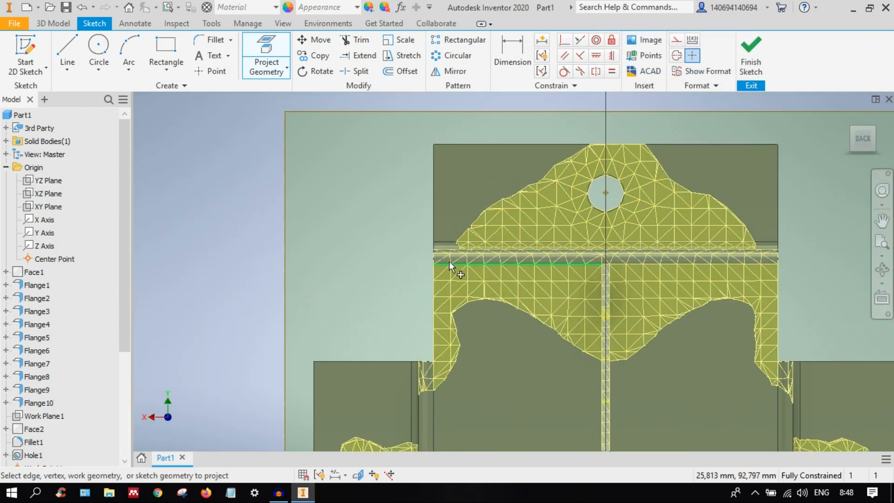
pyautogui.scroll(3, 440, 248)
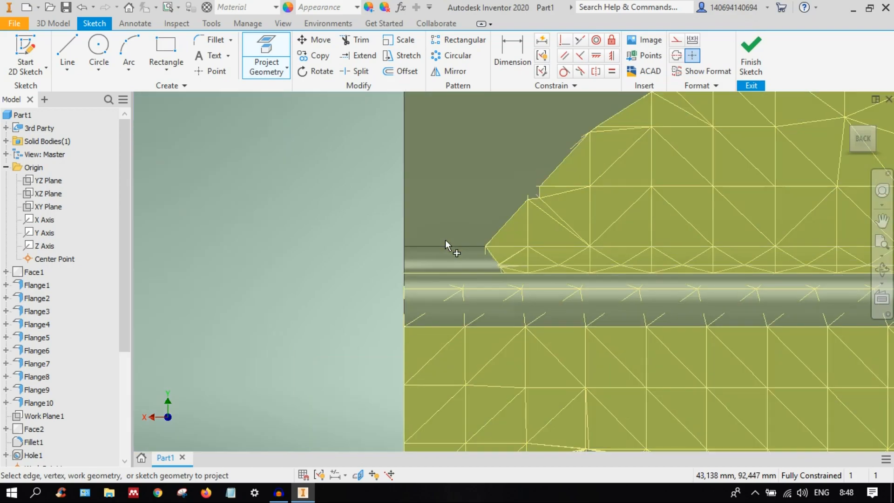
pyautogui.scroll(-5, 512, 255)
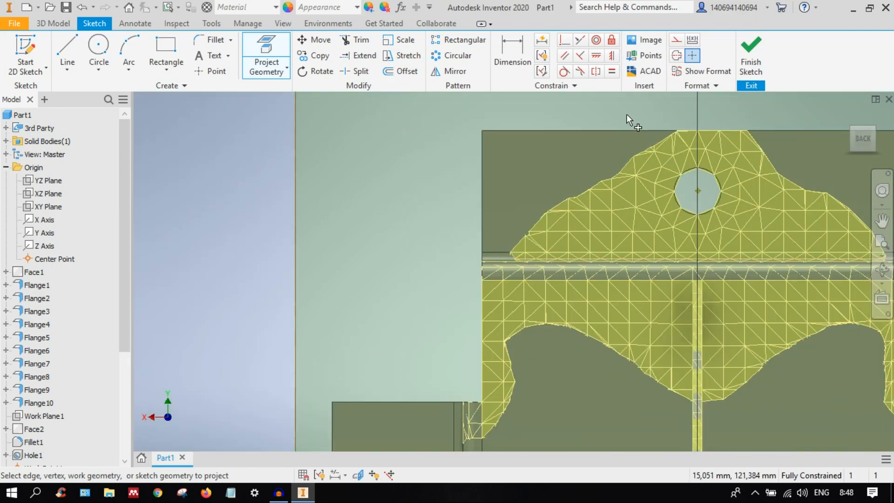
pyautogui.moveTo(435, 208); pyautogui.dragTo(336, 204, button='middle')
pyautogui.click(377, 203)
pyautogui.press('Escape')
# Step: Draw a vertical line from the midpoint of the flange's top edge to the hole centre and make it construction geometry
pyautogui.click(68, 47)
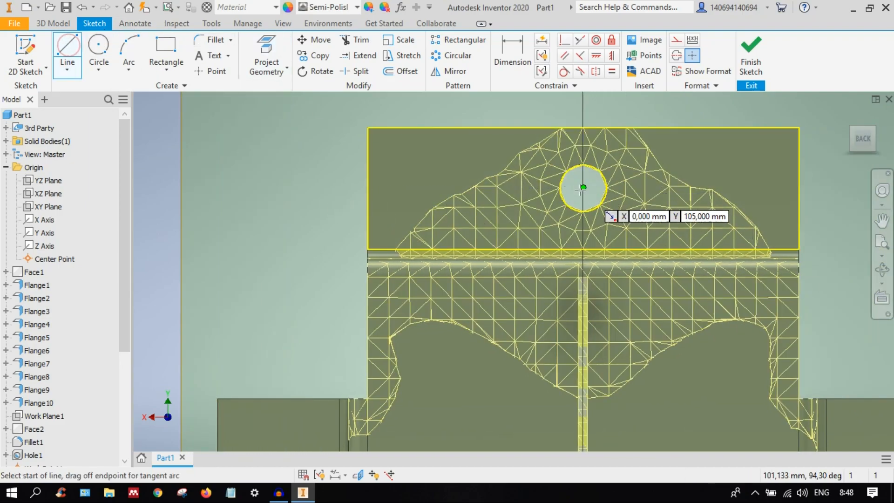
pyautogui.click(583, 127)
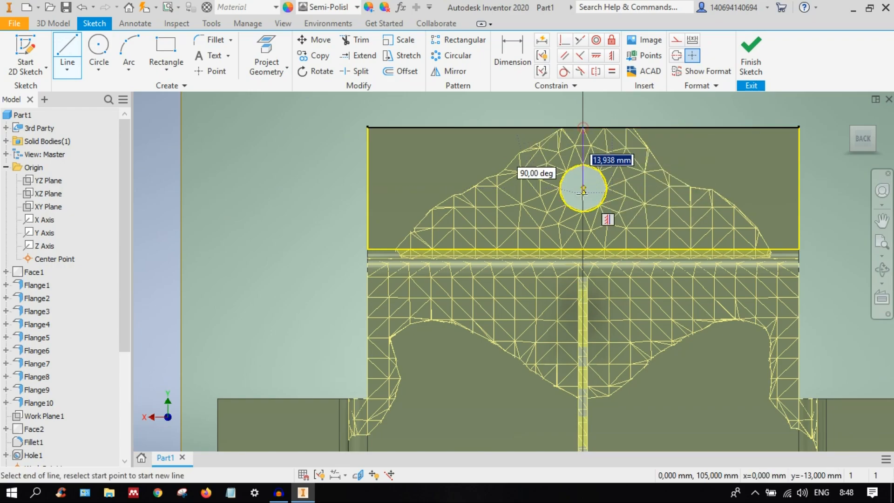
pyautogui.click(583, 188)
pyautogui.press('Escape')
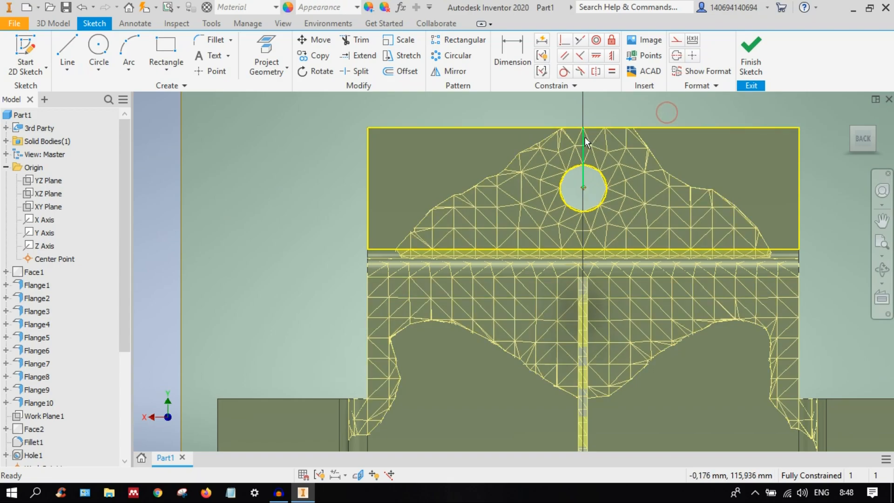
pyautogui.rightClick(584, 139)
pyautogui.click(645, 131)
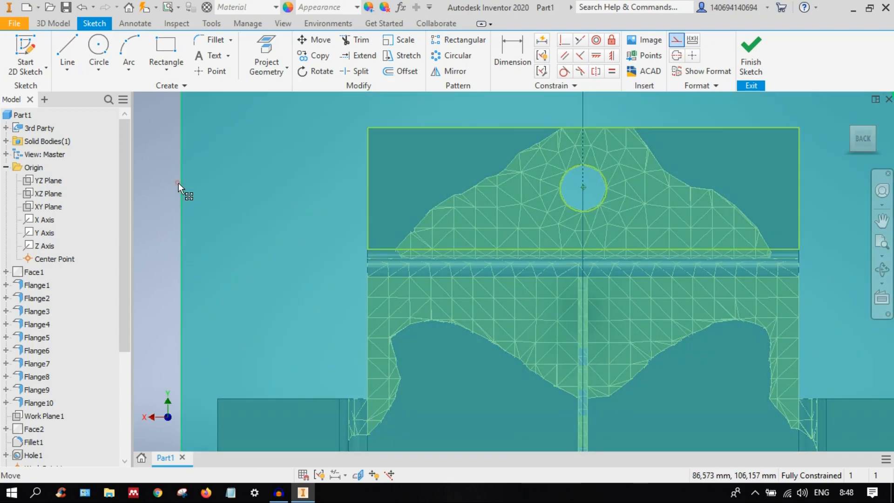
pyautogui.click(177, 182)
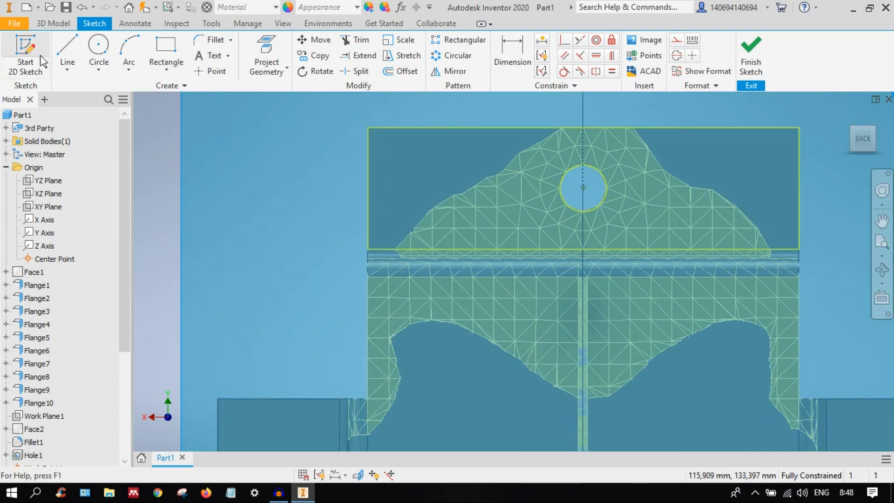
pyautogui.click(70, 46)
pyautogui.scroll(3, 390, 251)
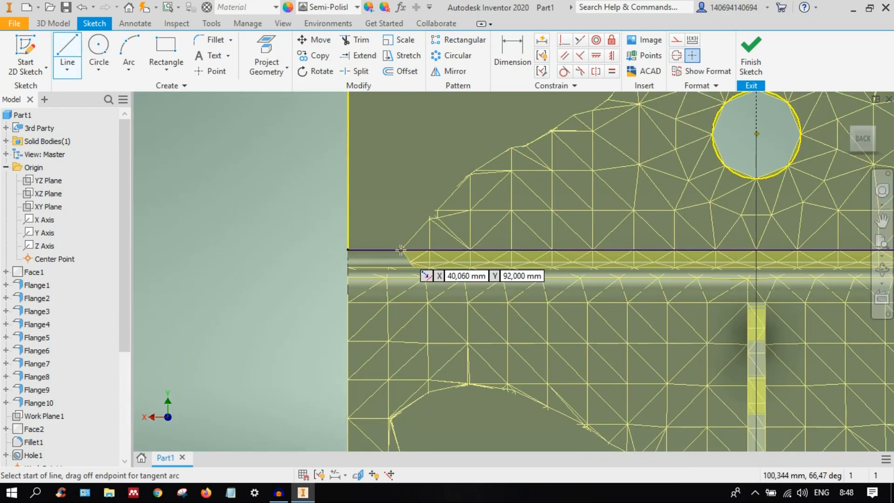
pyautogui.click(401, 250)
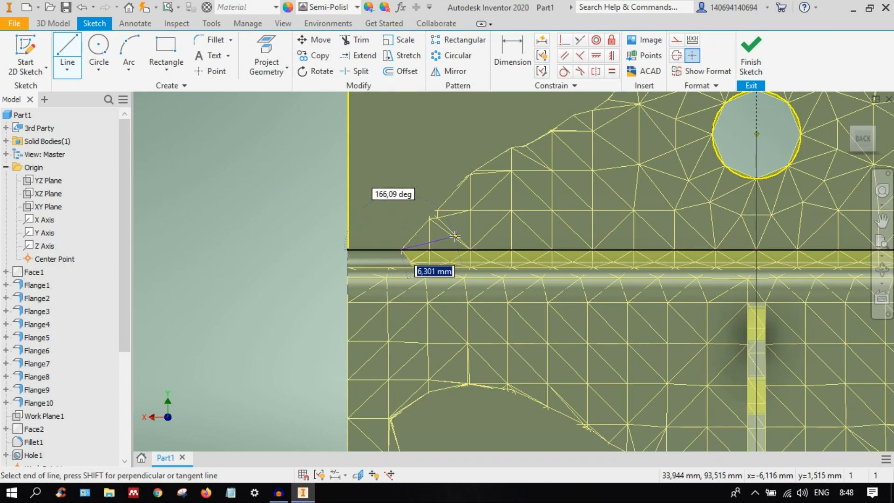
pyautogui.press('Escape')
pyautogui.moveTo(449, 213); pyautogui.dragTo(430, 292, button='middle')
pyautogui.scroll(-3, 430, 291)
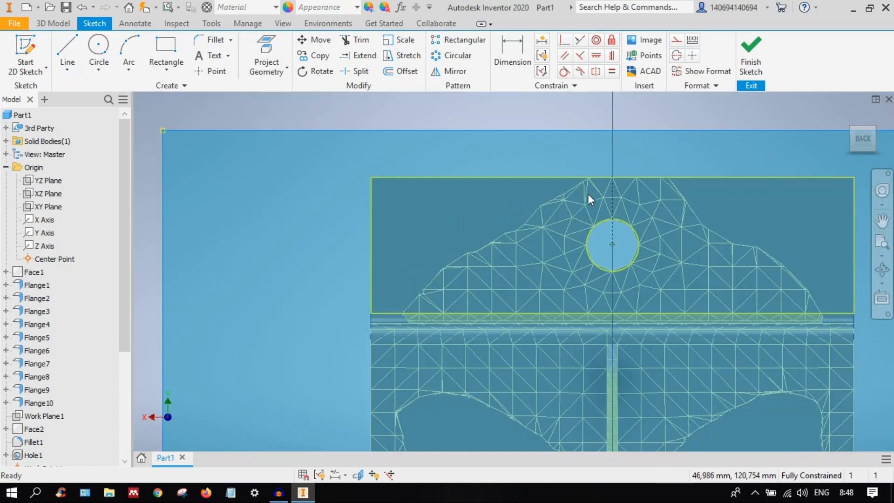
# Step: Draw a slanted line along the mesh outline from the flange's bottom edge to its top edge, on the left of the hole
pyautogui.click(65, 46)
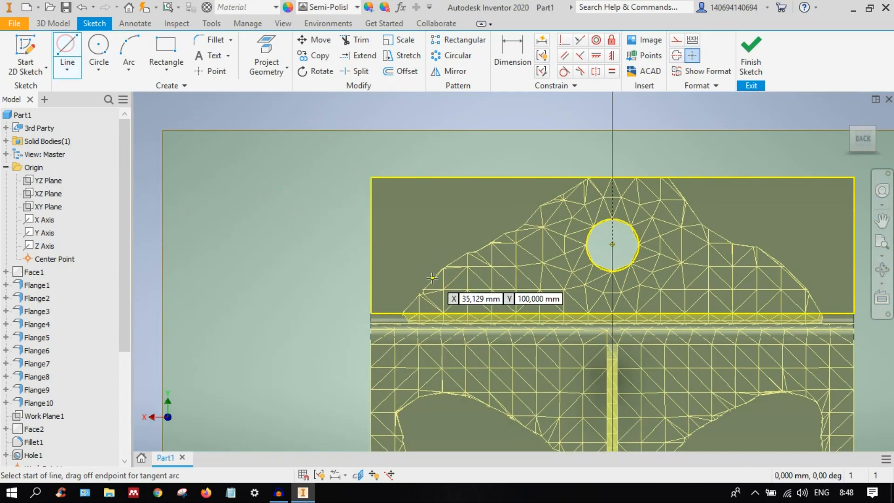
pyautogui.scroll(3, 403, 308)
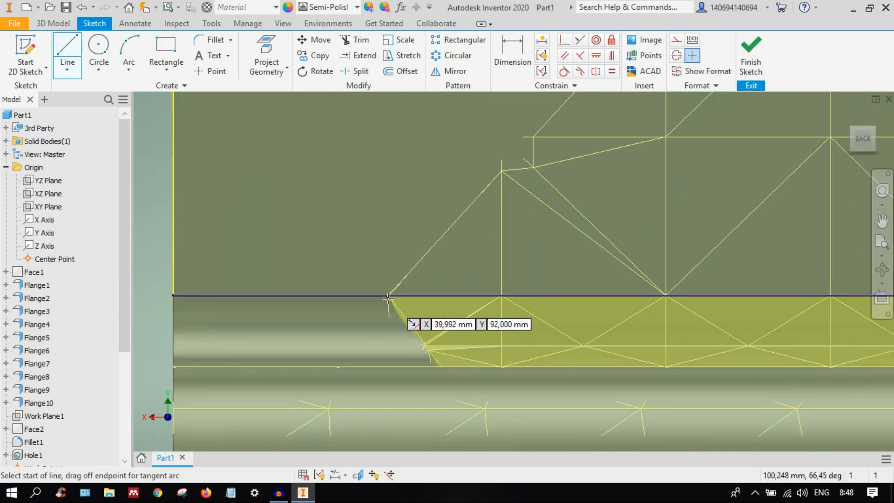
pyautogui.click(390, 294)
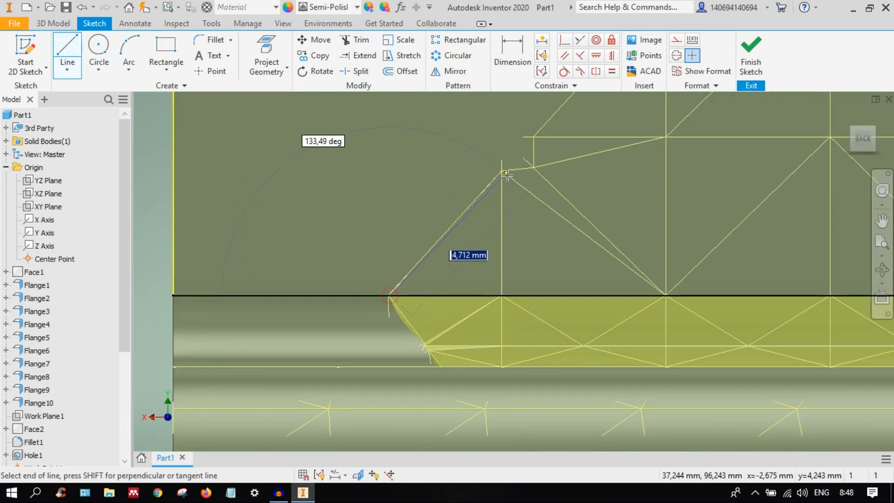
pyautogui.scroll(-5, 508, 177)
pyautogui.scroll(5, 526, 163)
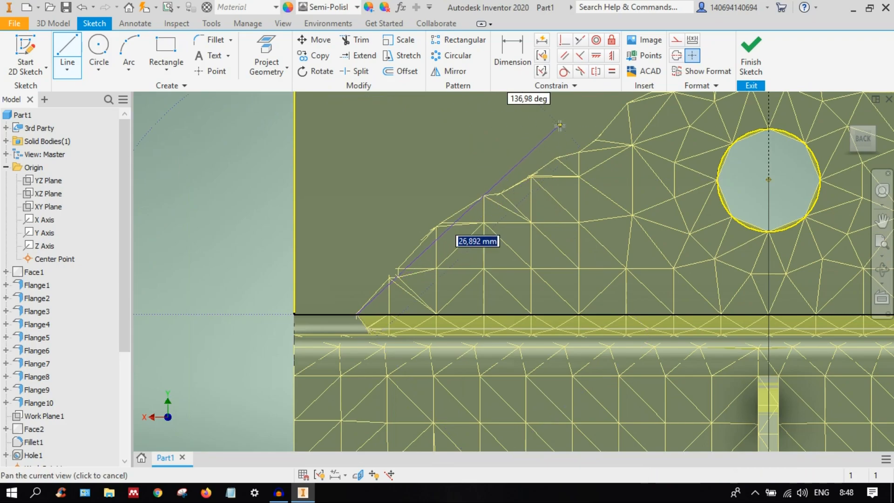
pyautogui.moveTo(545, 118); pyautogui.dragTo(466, 262, button='middle')
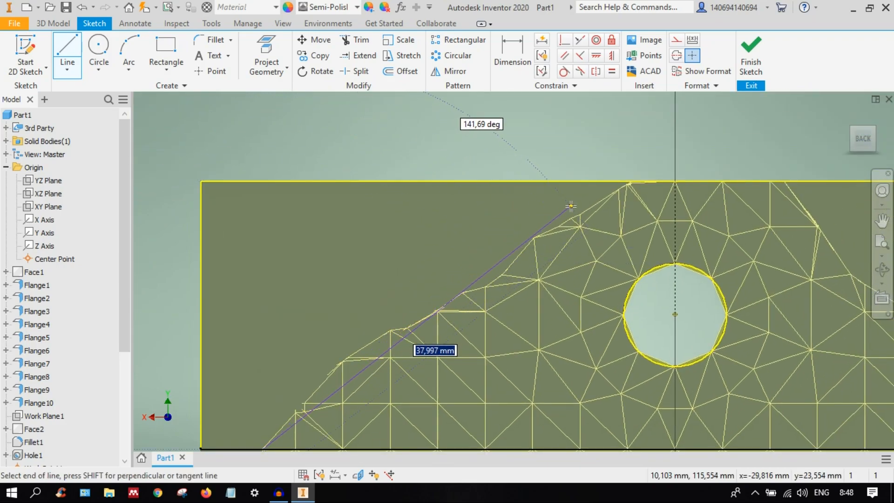
pyautogui.doubleClick(612, 181)
pyautogui.moveTo(533, 203); pyautogui.dragTo(596, 190, button='middle')
pyautogui.rightClick(600, 190)
pyautogui.click(629, 193)
pyautogui.scroll(-5, 525, 233)
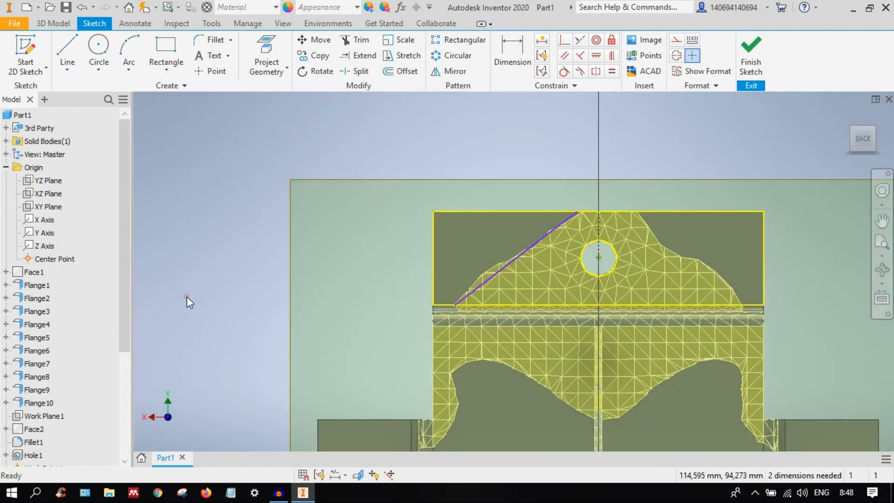
# Step: Delete the constraints on the flange's projected top edge
pyautogui.scroll(3, 211, 302)
pyautogui.scroll(-5, 211, 302)
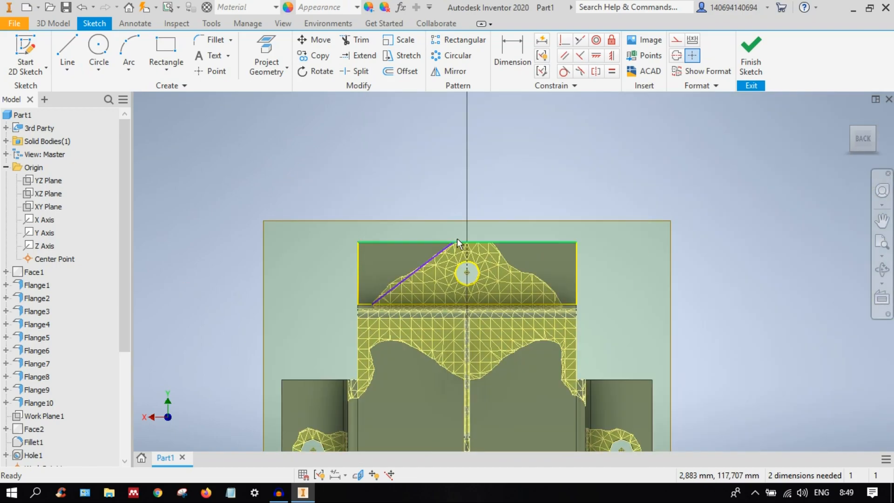
pyautogui.scroll(3, 445, 221)
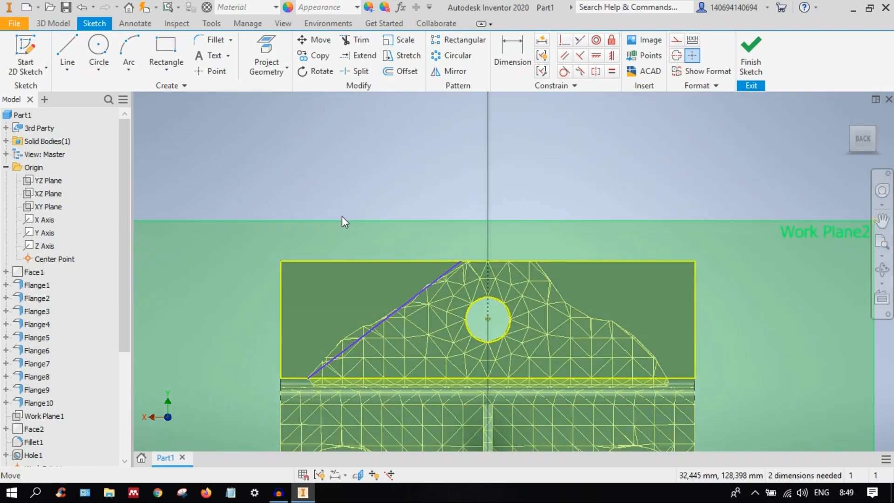
pyautogui.rightClick(342, 262)
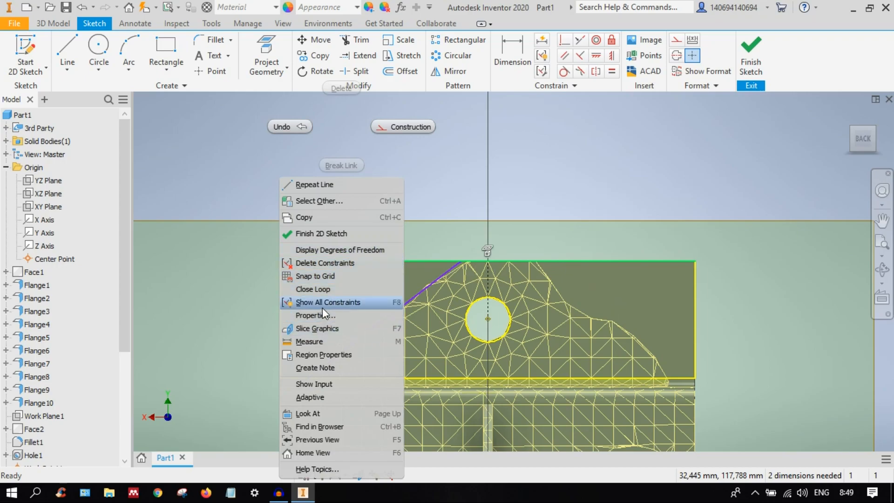
pyautogui.click(337, 261)
pyautogui.click(422, 186)
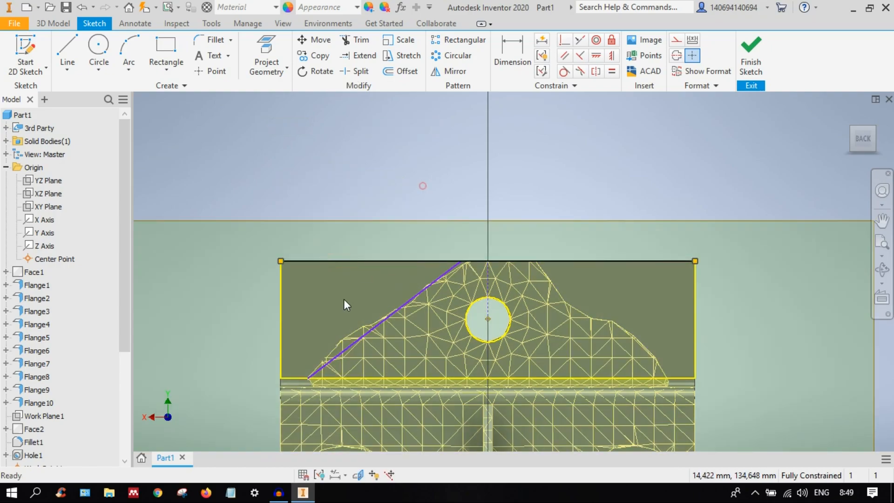
# Step: Delete the constraints on the flange's projected left side edge and bottom edge
pyautogui.moveTo(340, 303); pyautogui.dragTo(429, 253, button='middle')
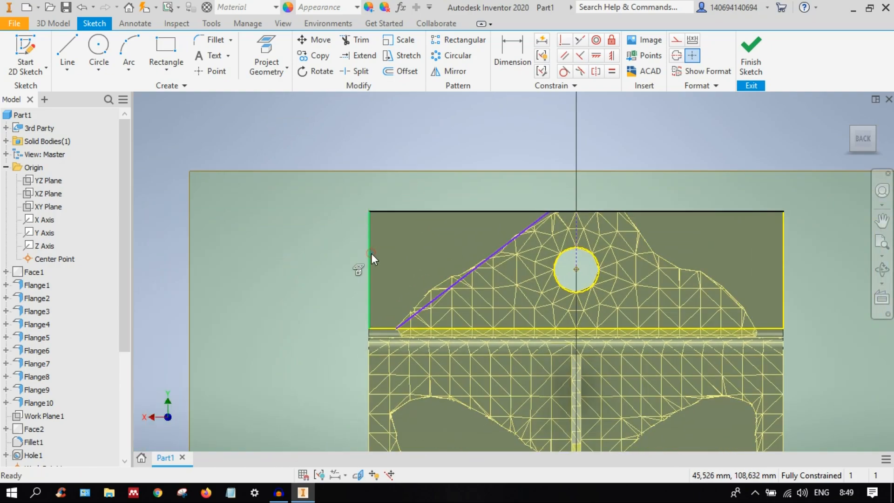
pyautogui.rightClick(371, 254)
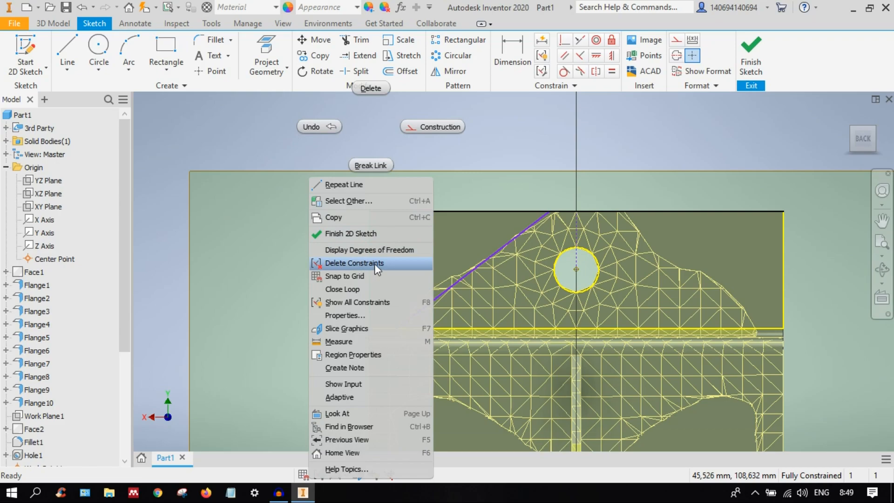
pyautogui.click(375, 263)
pyautogui.scroll(3, 401, 347)
pyautogui.scroll(3, 401, 348)
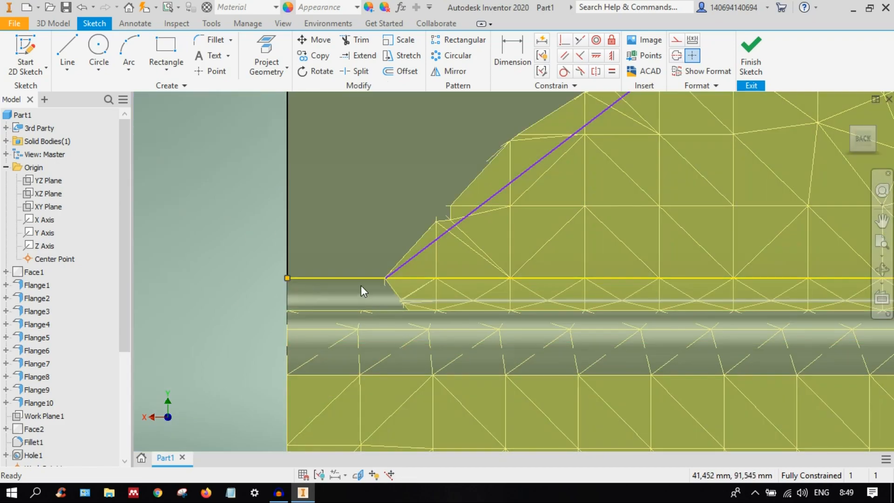
pyautogui.rightClick(352, 280)
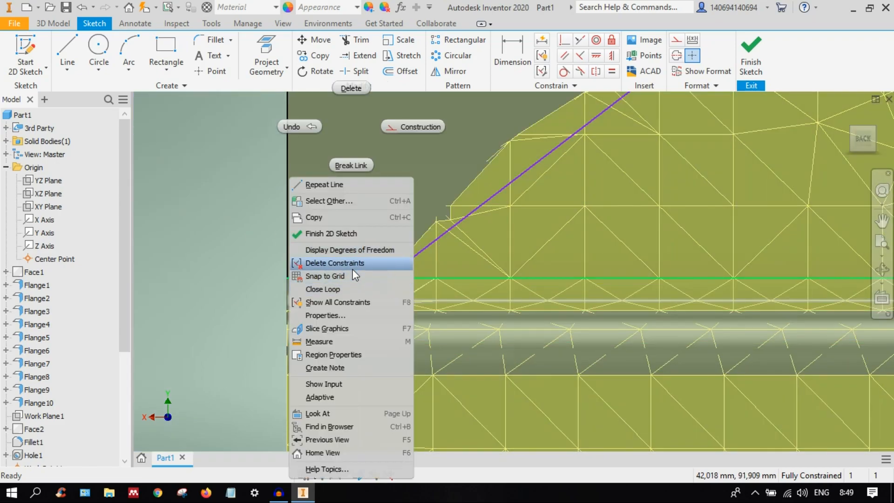
pyautogui.click(353, 264)
pyautogui.scroll(-4, 364, 263)
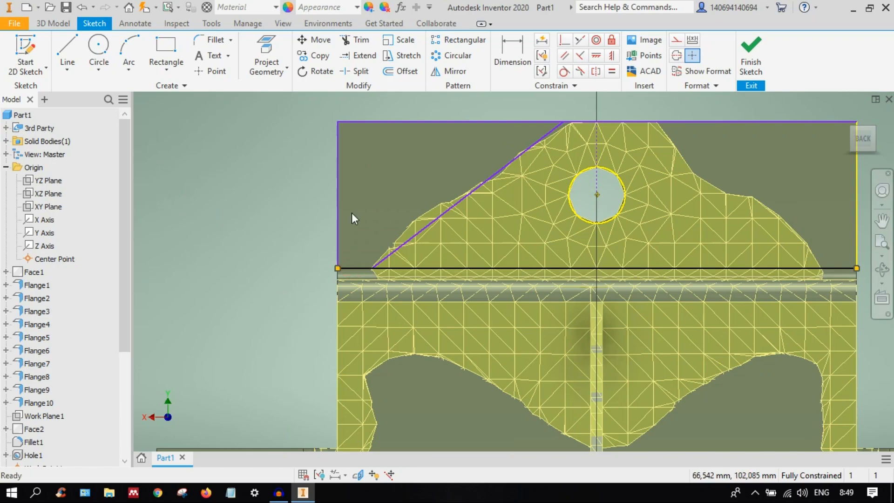
pyautogui.scroll(-4, 489, 226)
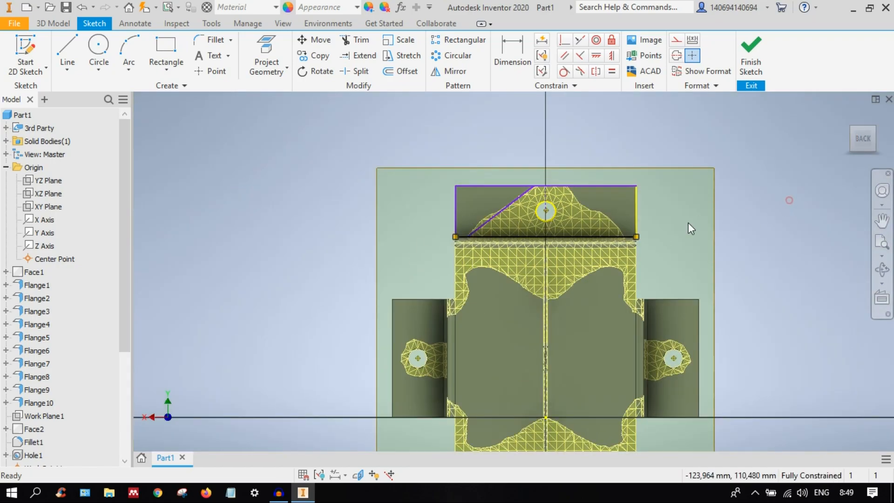
# Step: Trim the top edge between the slanted line and the centreline, and the bottom edge inward from the slanted line
pyautogui.scroll(3, 597, 227)
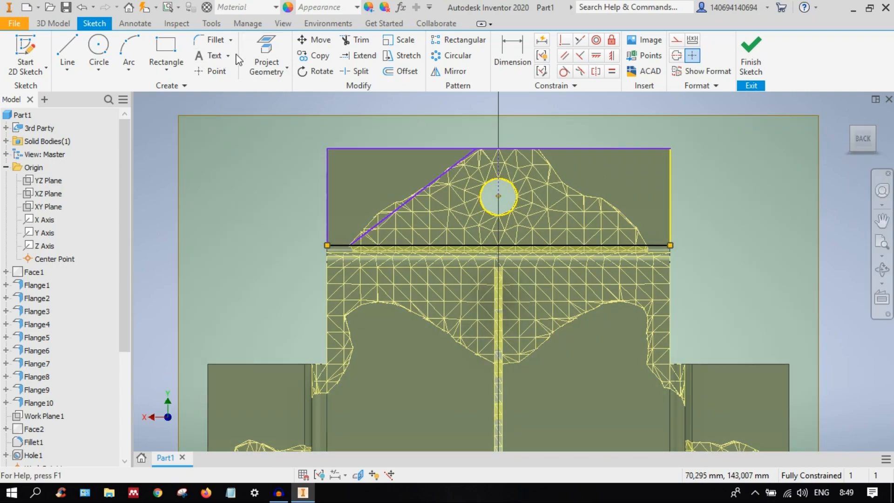
pyautogui.click(347, 42)
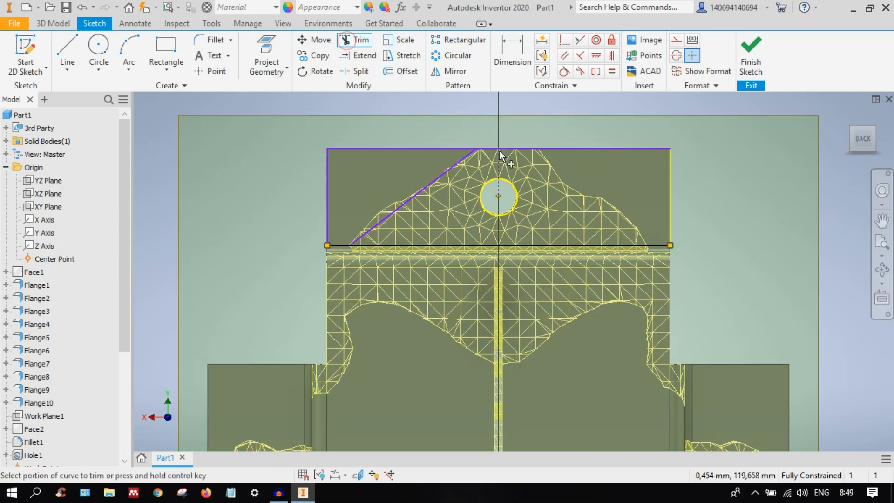
pyautogui.scroll(7, 499, 150)
pyautogui.click(490, 144)
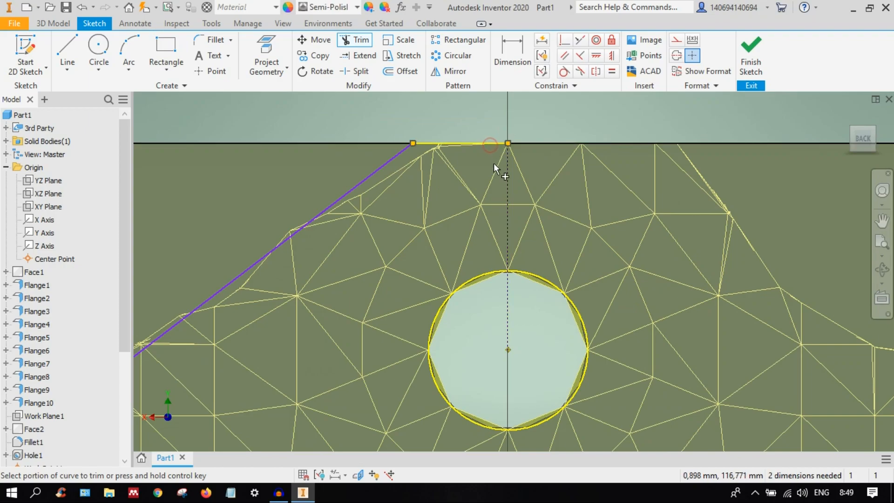
pyautogui.scroll(-7, 478, 142)
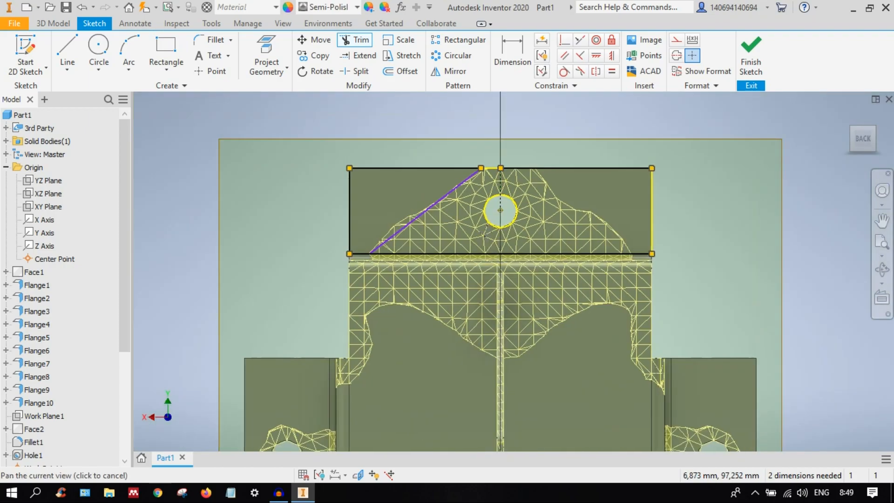
pyautogui.moveTo(485, 243); pyautogui.dragTo(437, 211, button='middle')
pyautogui.scroll(3, 410, 214)
pyautogui.click(394, 220)
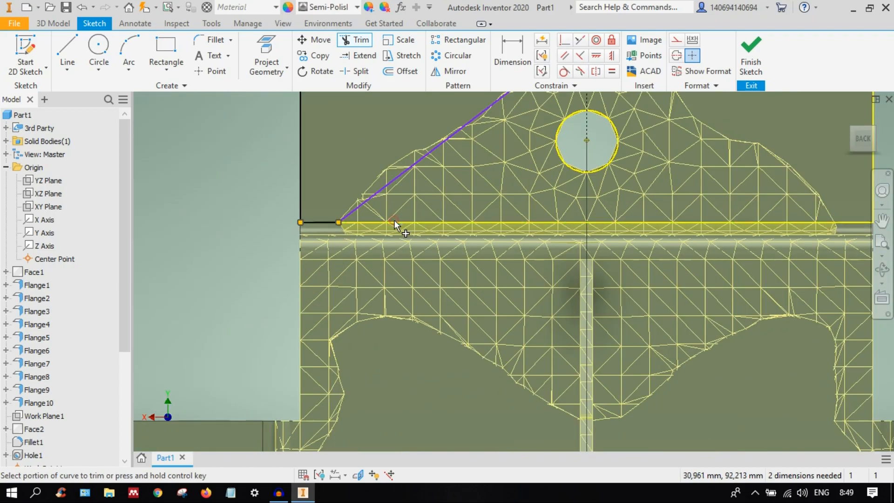
pyautogui.scroll(-3, 545, 211)
pyautogui.moveTo(542, 172); pyautogui.dragTo(475, 218, button='middle')
pyautogui.rightClick(540, 142)
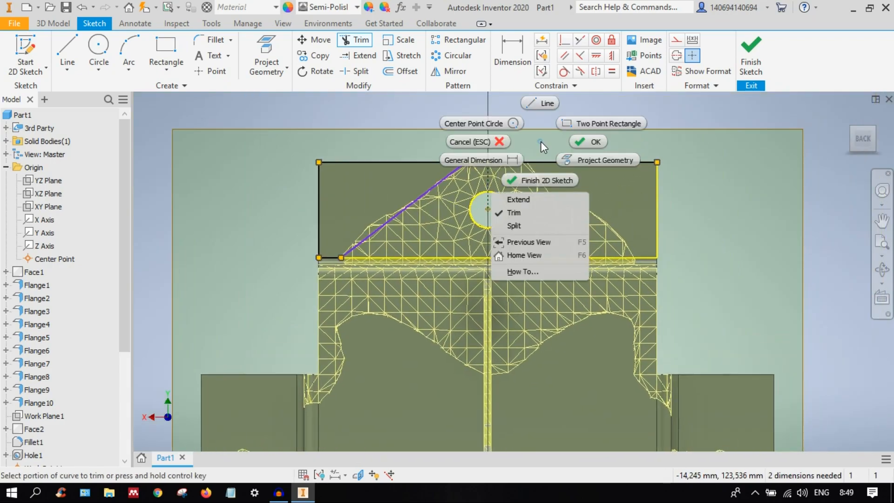
pyautogui.click(594, 142)
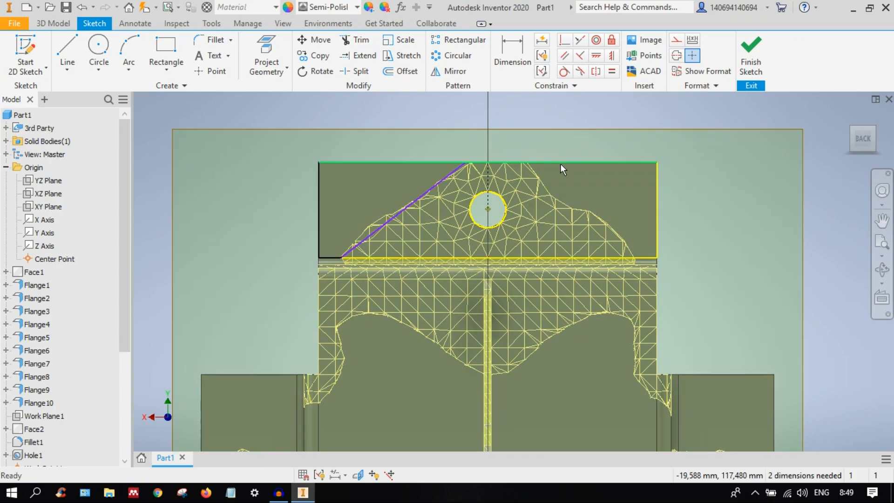
# Step: Remove the constraints from the top edge near the centreline above the hole
pyautogui.scroll(5, 463, 182)
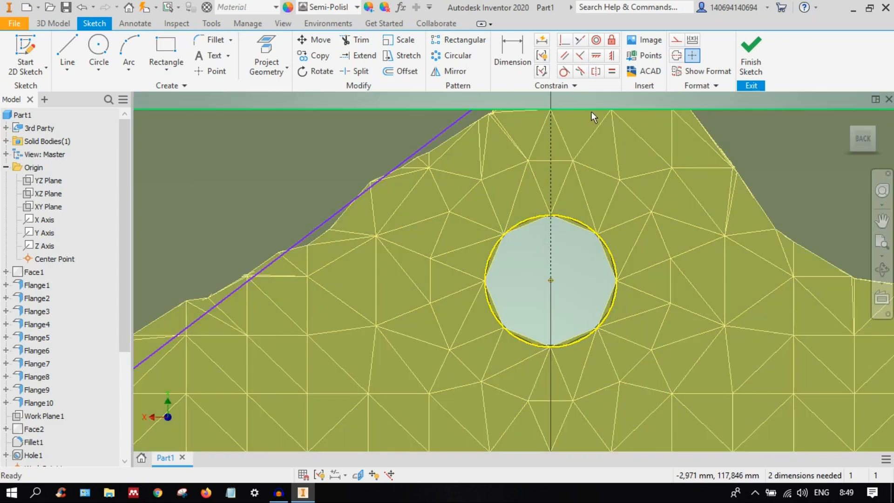
pyautogui.rightClick(516, 108)
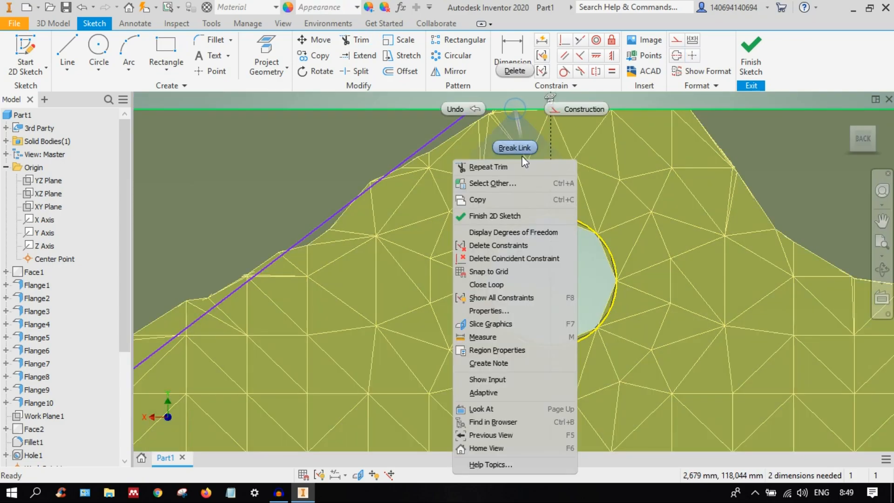
pyautogui.click(513, 244)
pyautogui.scroll(-4, 519, 186)
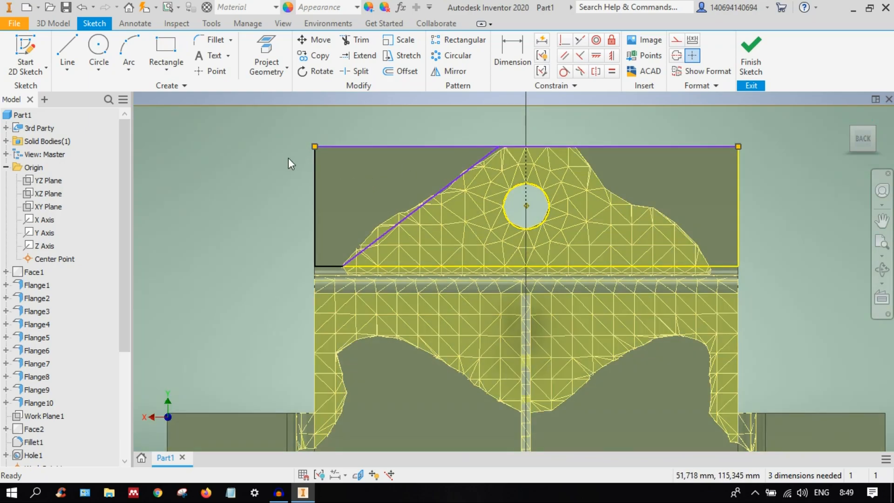
pyautogui.click(449, 71)
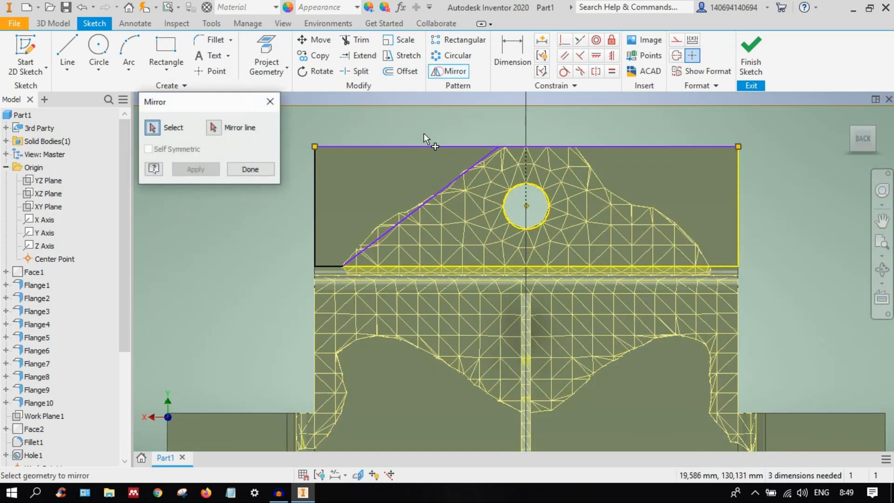
pyautogui.click(441, 190)
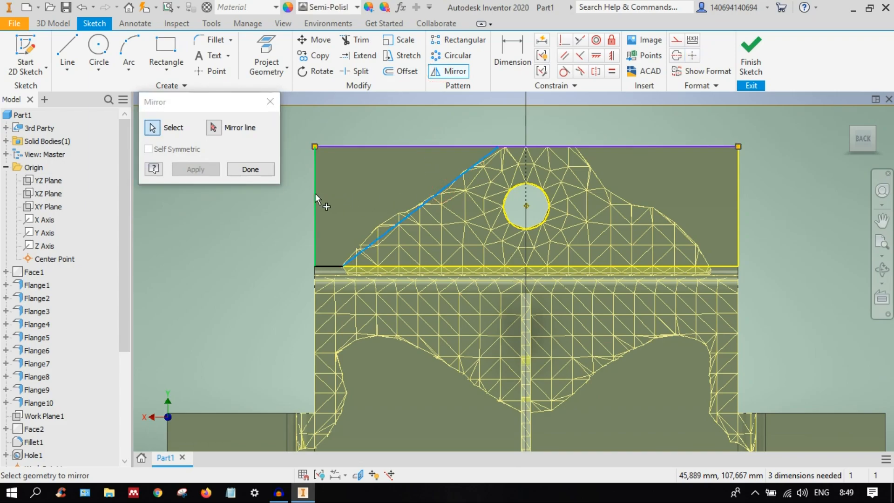
pyautogui.click(270, 102)
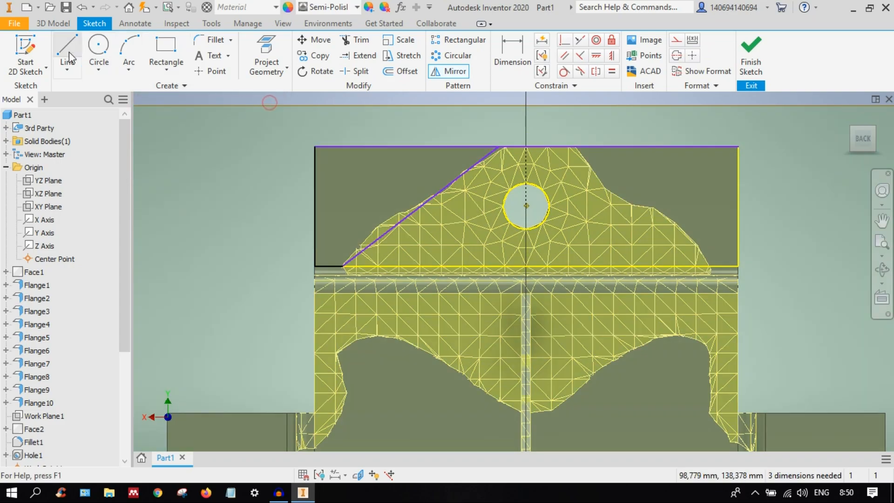
# Step: Draw a horizontal line from the slanted line's upper end to the flange rectangle's upper left corner
pyautogui.click(66, 49)
pyautogui.click(499, 147)
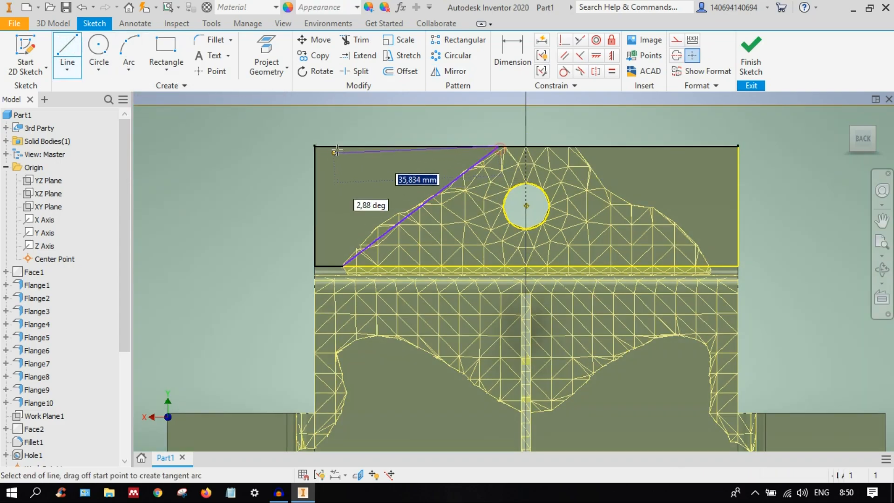
pyautogui.click(316, 146)
pyautogui.rightClick(454, 122)
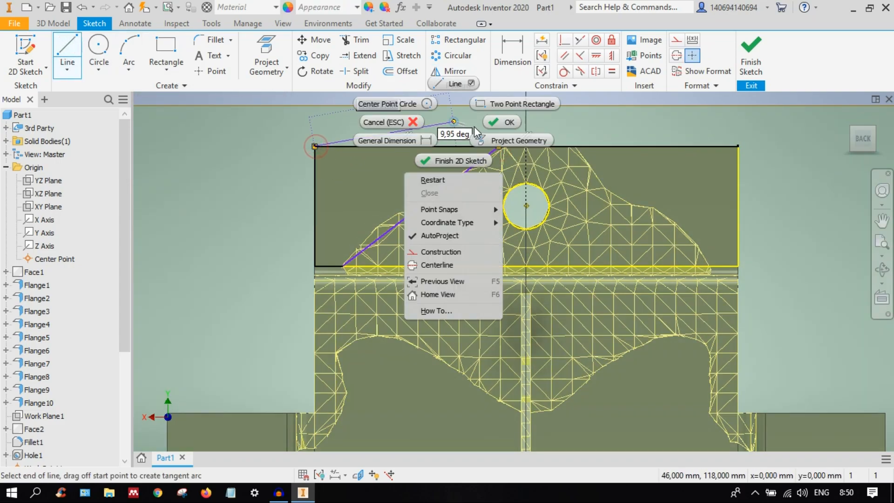
pyautogui.click(502, 123)
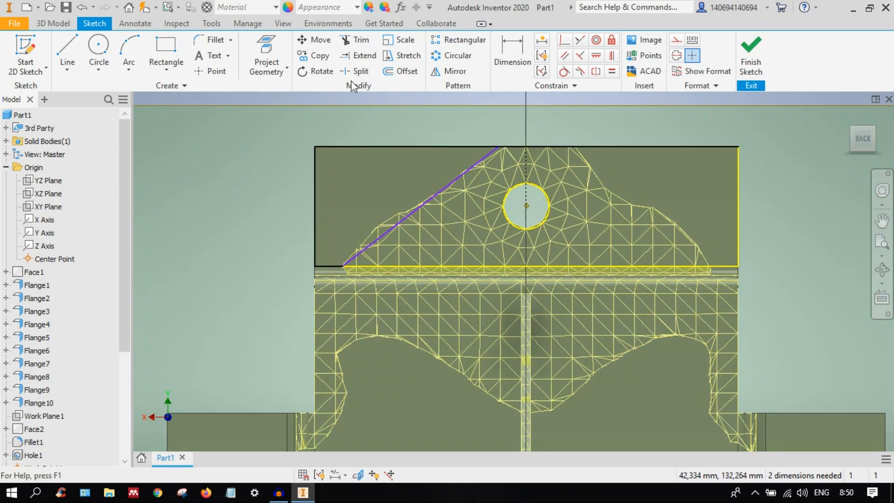
# Step: Mirror the corner outline's slanted line, top, side and bottom edges about the vertical centreline through the hole
pyautogui.click(447, 71)
pyautogui.click(461, 175)
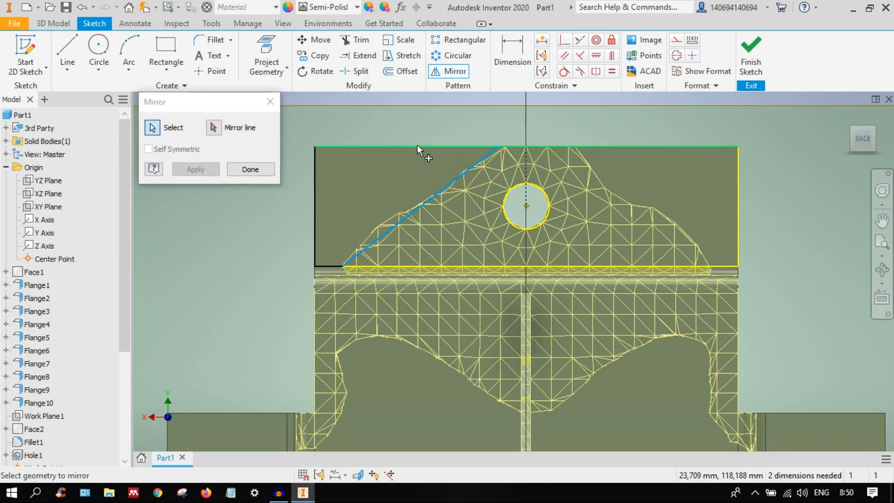
pyautogui.click(438, 166)
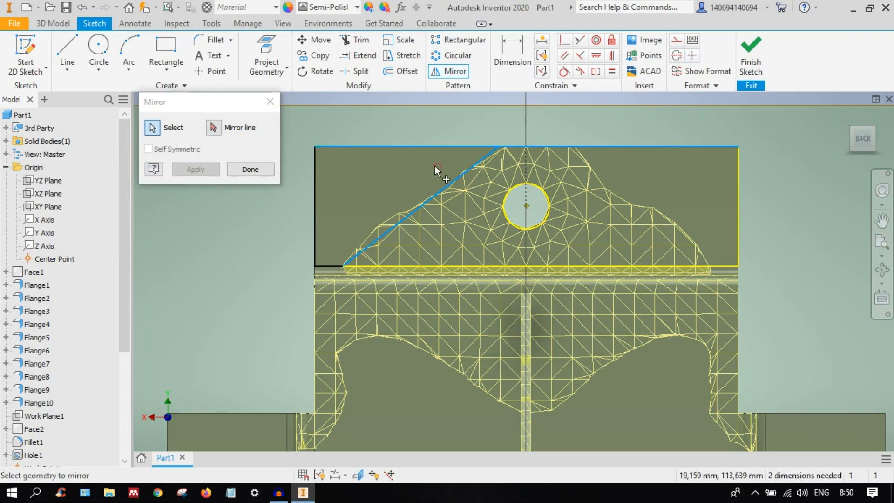
pyautogui.click(319, 191)
pyautogui.click(327, 264)
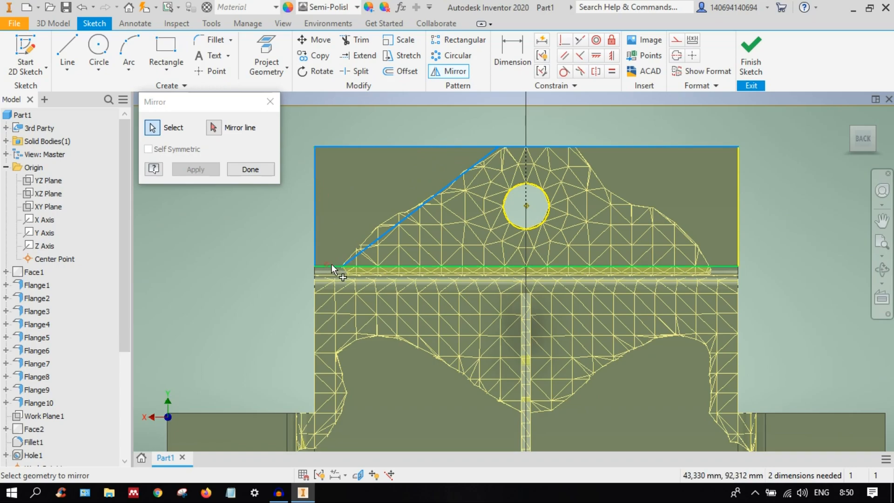
pyautogui.click(209, 130)
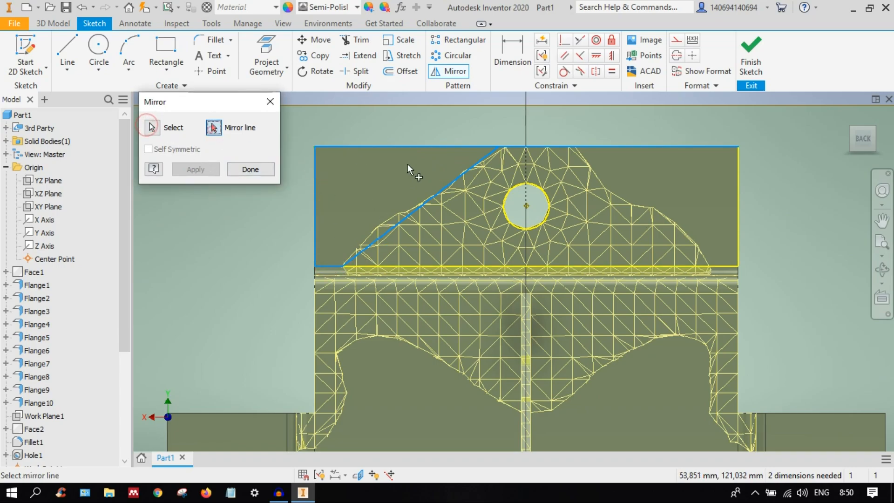
pyautogui.click(528, 187)
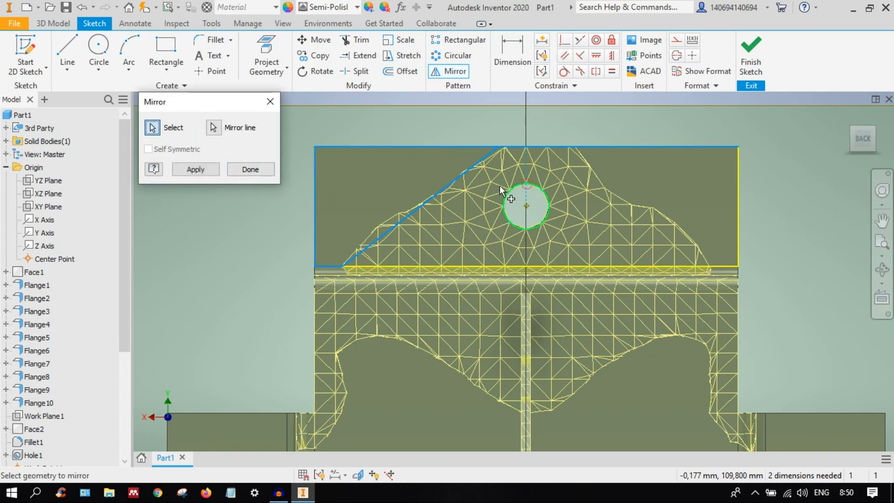
pyautogui.click(205, 169)
pyautogui.click(248, 180)
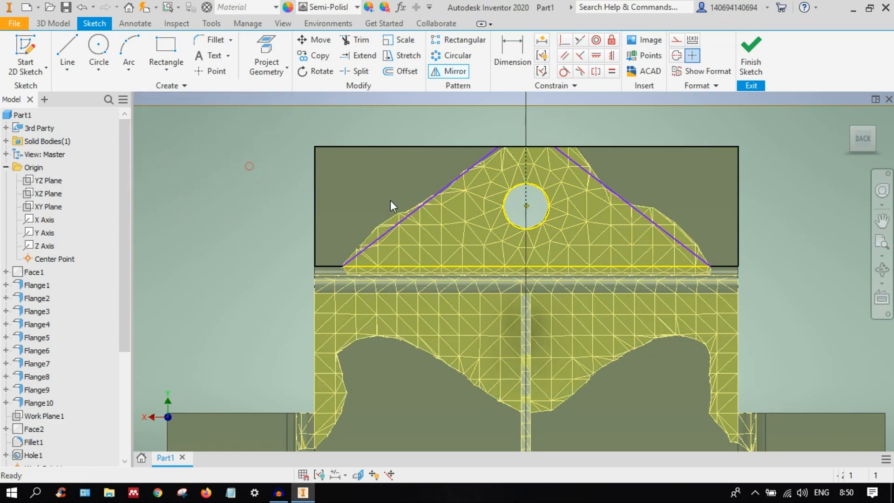
# Step: Extrude both corner profiles 225.5 mm as a cut through the bracket's upper flange
pyautogui.scroll(-3, 440, 202)
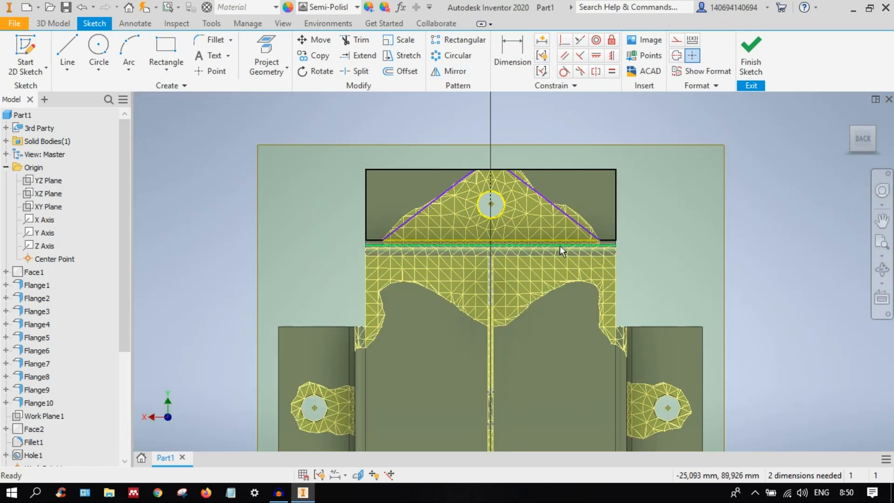
pyautogui.moveTo(559, 245); pyautogui.dragTo(558, 235, button='middle')
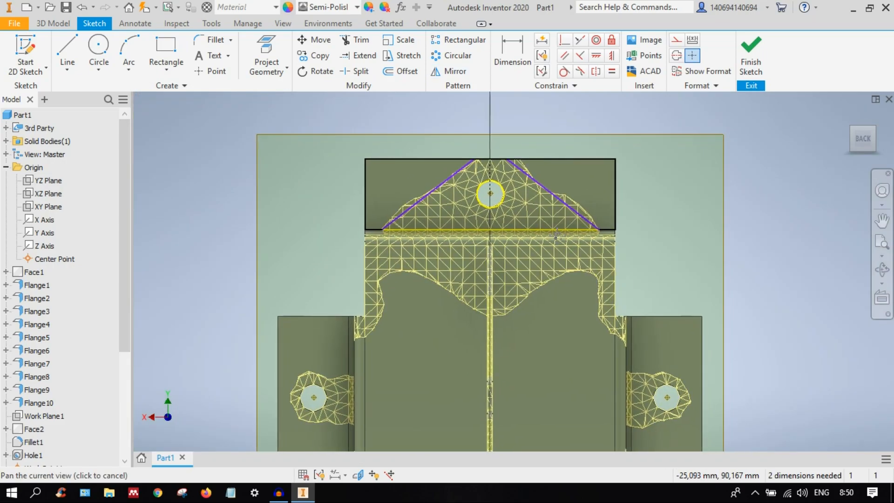
pyautogui.click(56, 23)
pyautogui.click(68, 48)
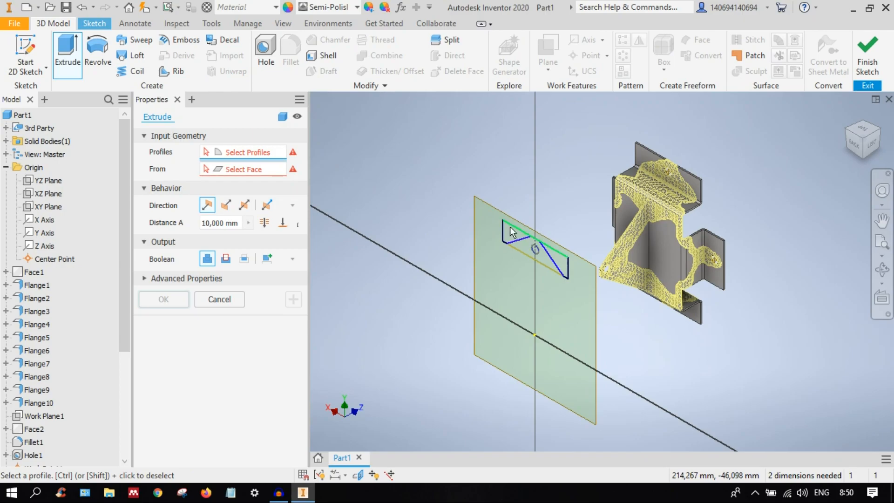
pyautogui.click(511, 233)
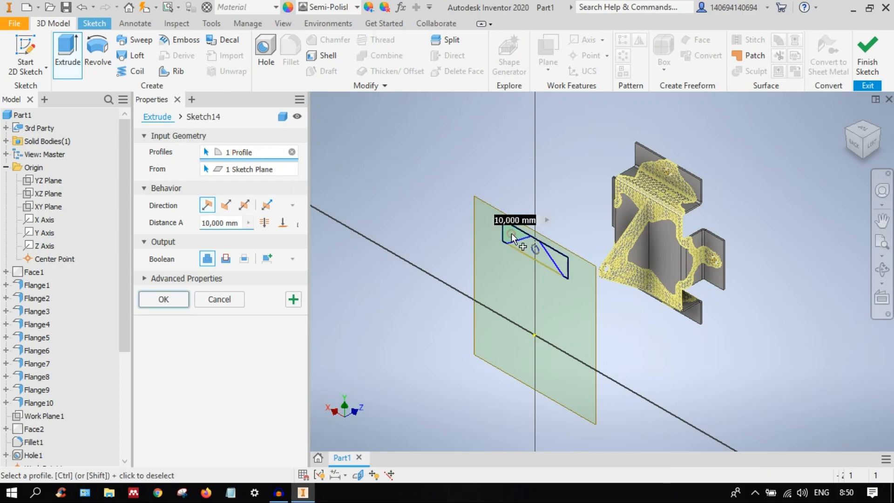
pyautogui.click(562, 263)
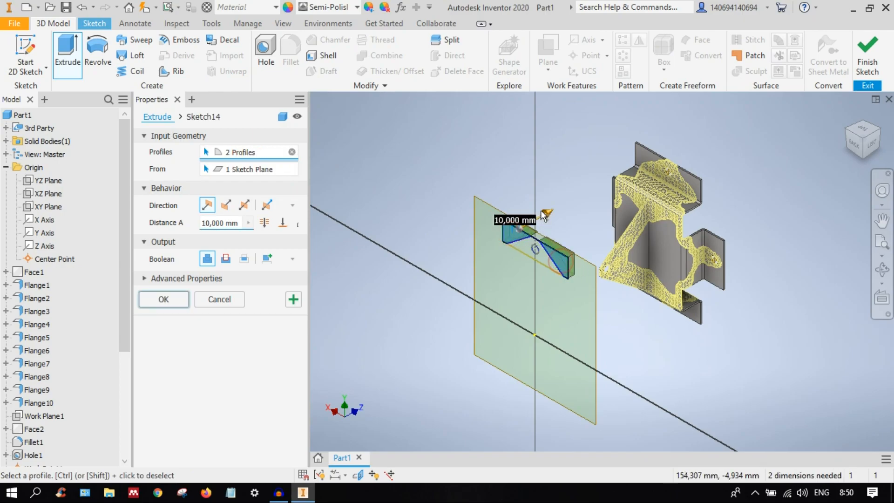
pyautogui.moveTo(547, 214); pyautogui.dragTo(709, 139)
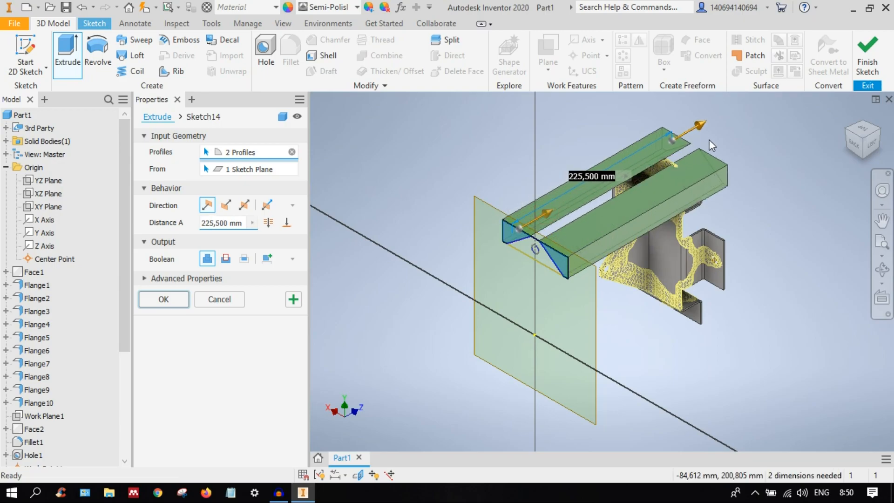
pyautogui.click(226, 258)
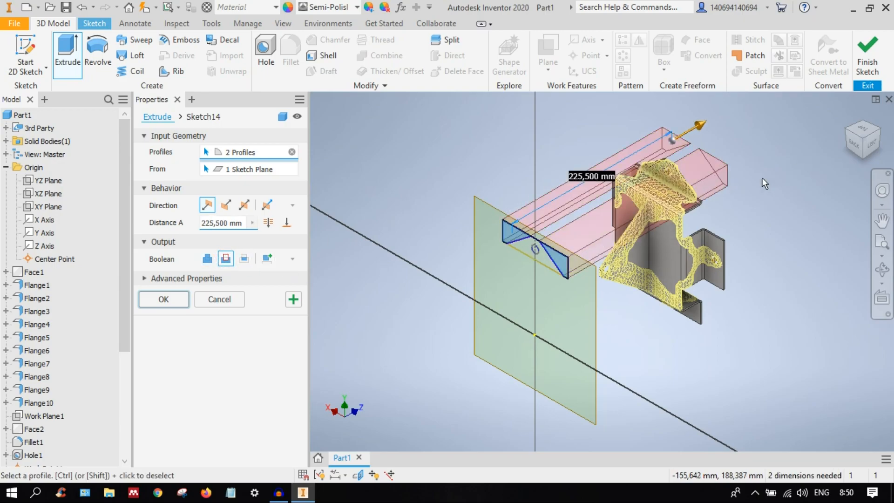
pyautogui.click(173, 299)
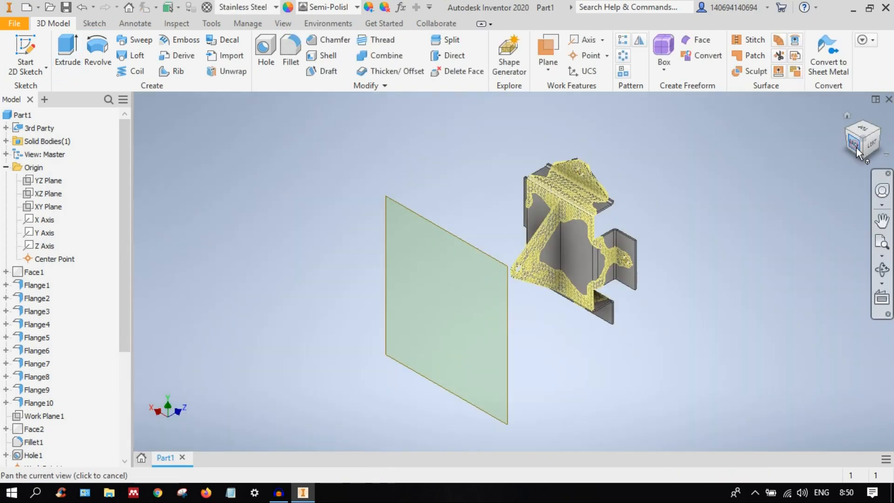
# Step: Examine the cut upper flange and the uncut lower flange against the mesh from the back
pyautogui.click(856, 150)
pyautogui.scroll(5, 498, 206)
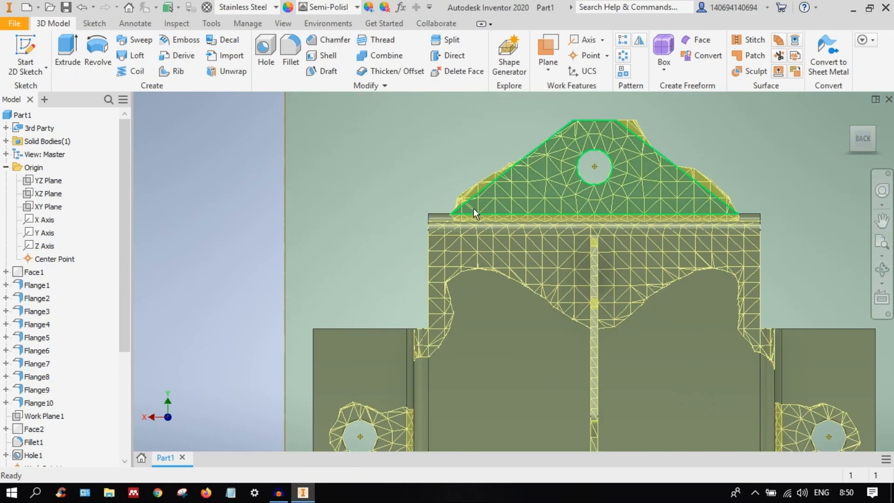
pyautogui.scroll(4, 459, 213)
pyautogui.scroll(-3, 613, 196)
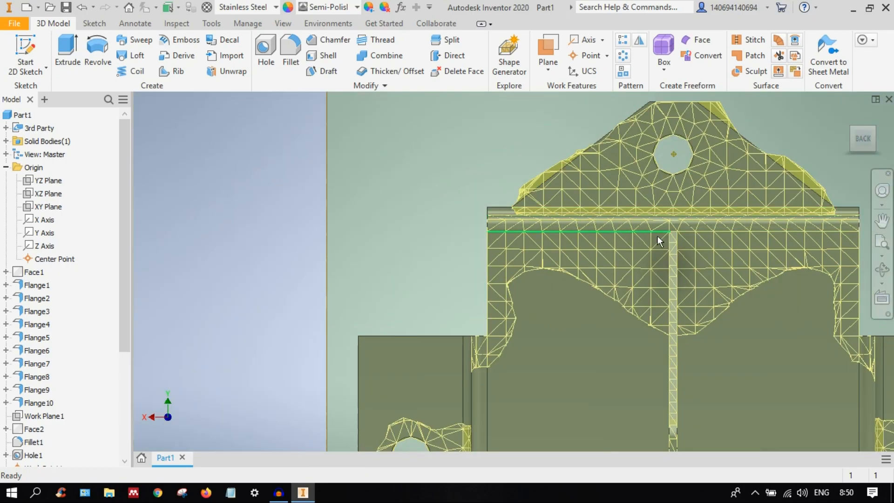
pyautogui.scroll(-2, 658, 236)
pyautogui.scroll(-4, 550, 271)
pyautogui.moveTo(550, 271); pyautogui.dragTo(549, 168, button='middle')
pyautogui.scroll(4, 544, 318)
pyautogui.moveTo(554, 298); pyautogui.dragTo(554, 213, button='middle')
pyautogui.scroll(-3, 554, 213)
pyautogui.moveTo(614, 233); pyautogui.dragTo(602, 266, button='middle')
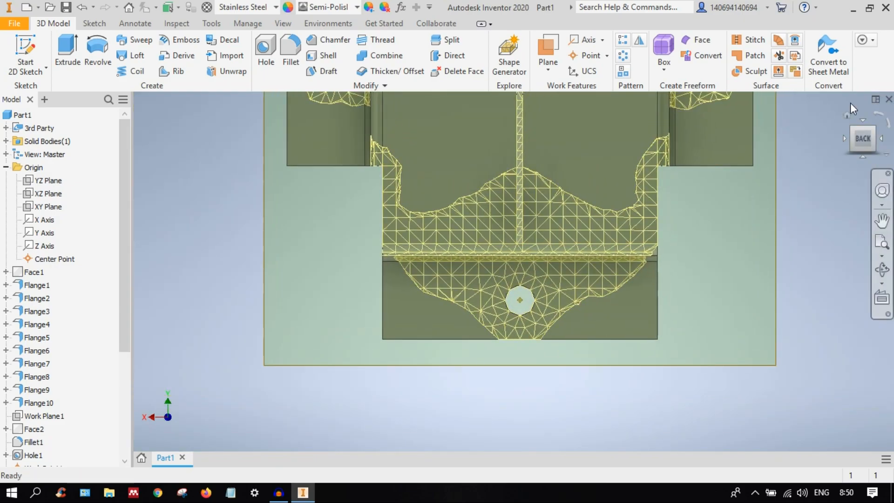
pyautogui.click(854, 148)
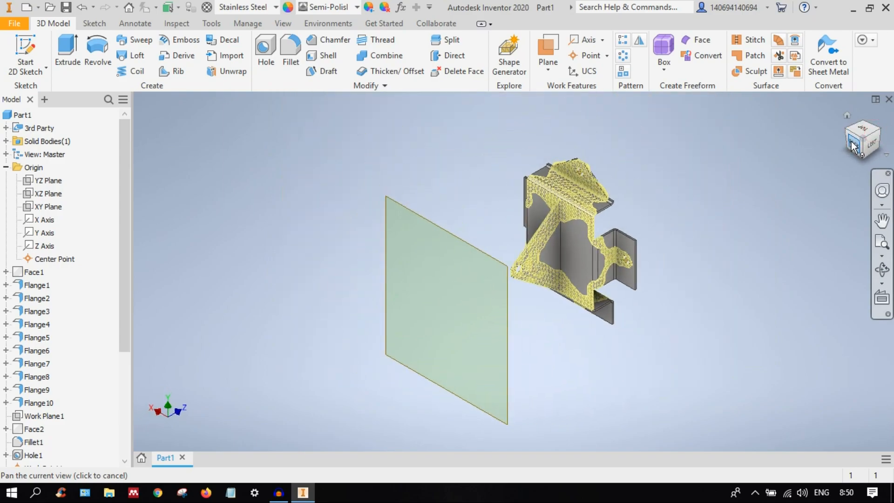
# Step: Hide Work Plane2, the plane that carries the flange cut sketch
pyautogui.click(457, 238)
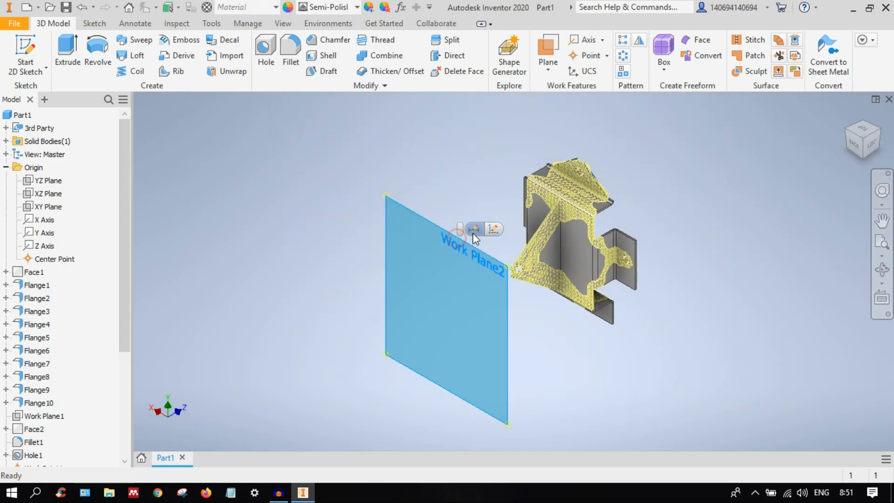
pyautogui.rightClick(470, 250)
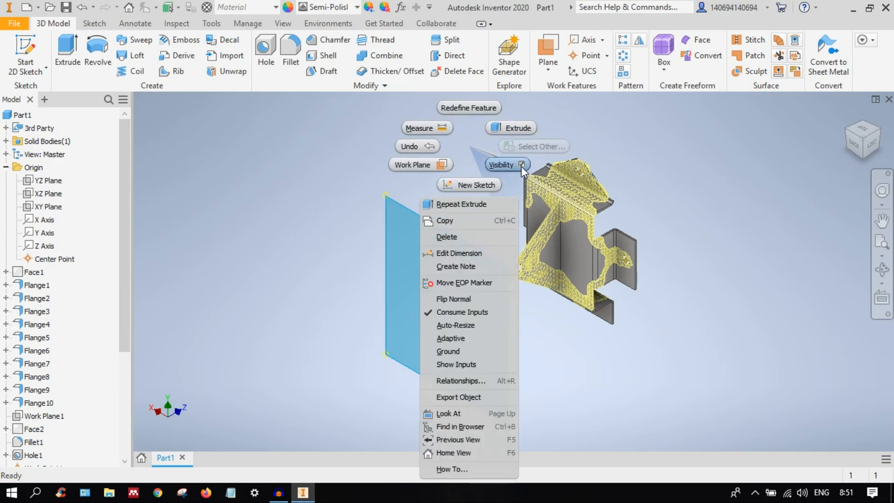
pyautogui.click(505, 164)
# Step: Create a work plane midway between the bracket's upper and lower horizontal flange faces
pyautogui.click(549, 71)
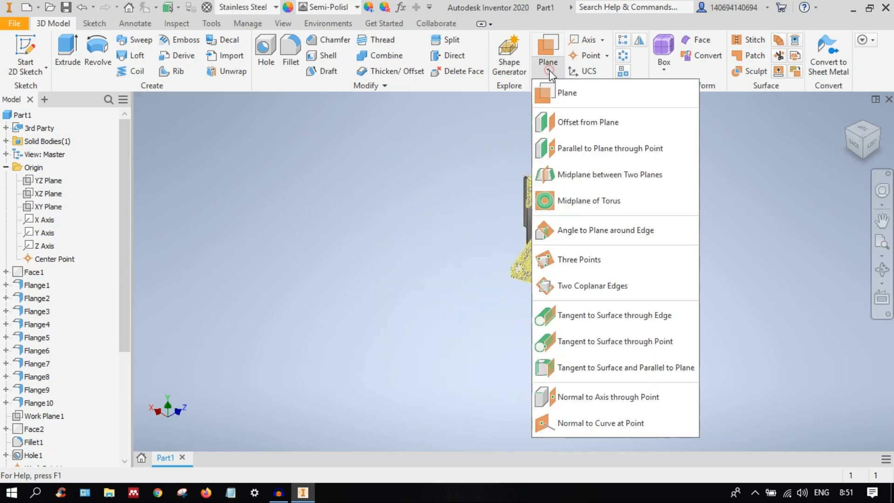
pyautogui.click(609, 148)
pyautogui.click(576, 173)
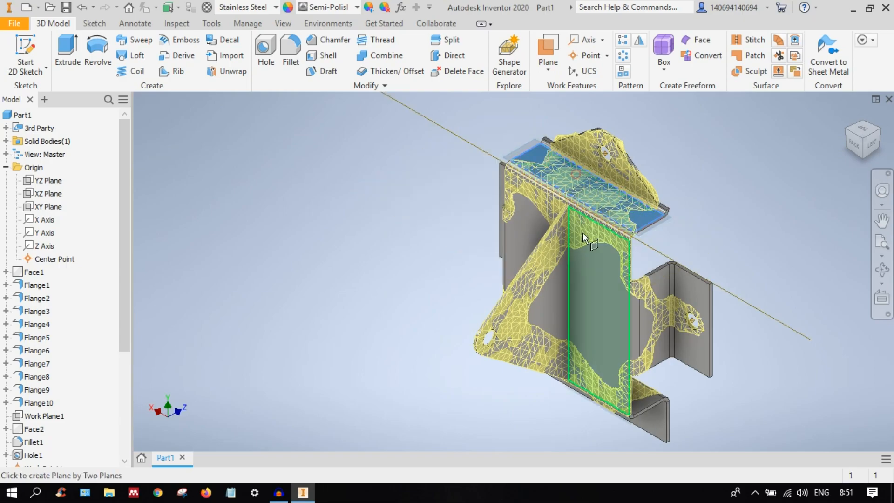
pyautogui.click(864, 160)
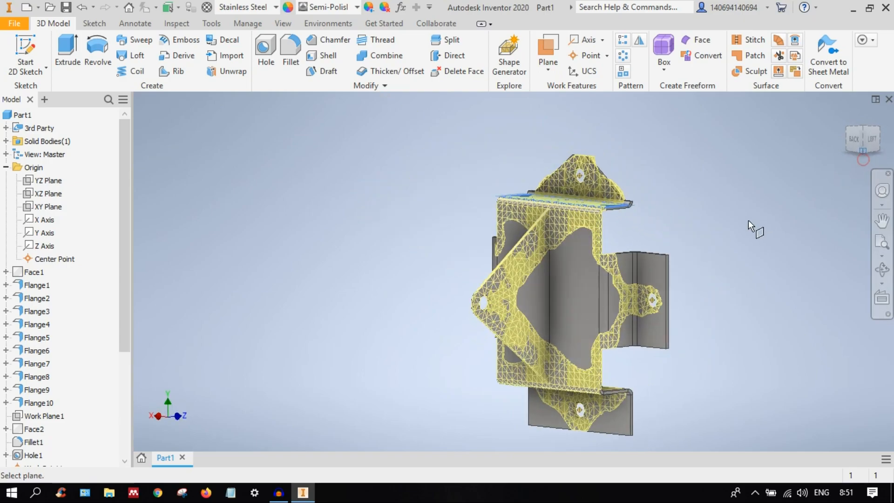
pyautogui.scroll(-5, 562, 304)
pyautogui.scroll(8, 565, 272)
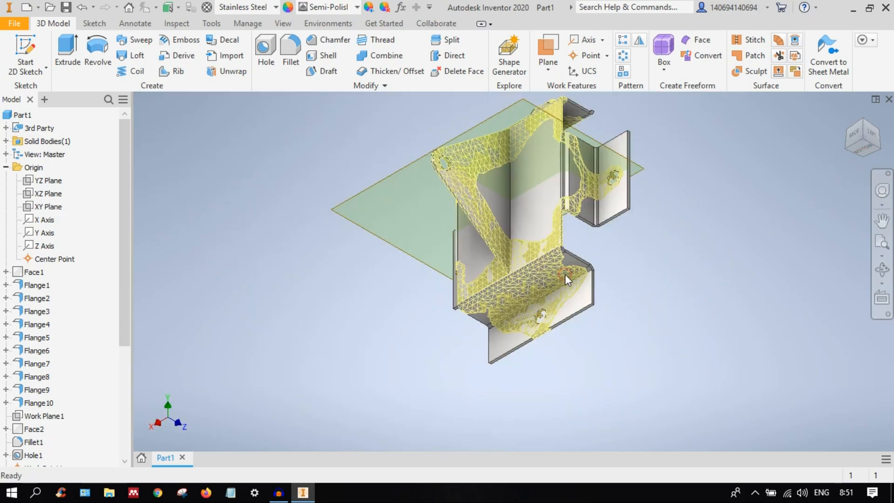
pyautogui.click(862, 124)
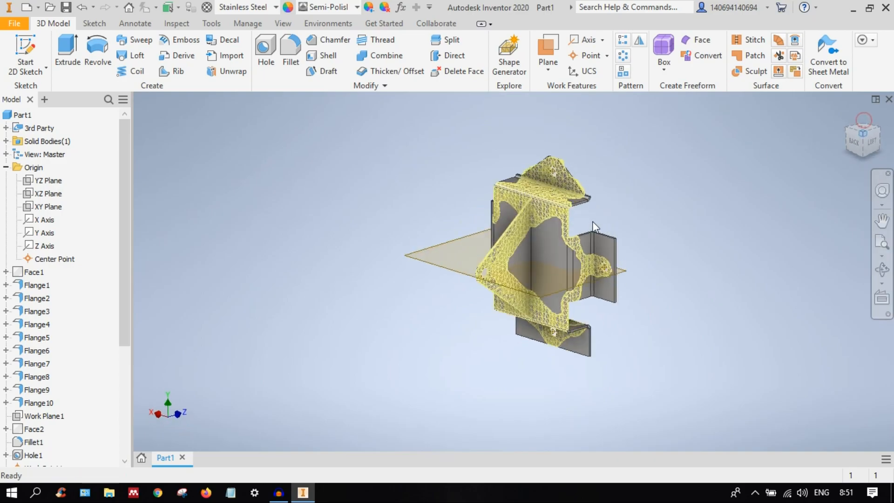
pyautogui.click(671, 158)
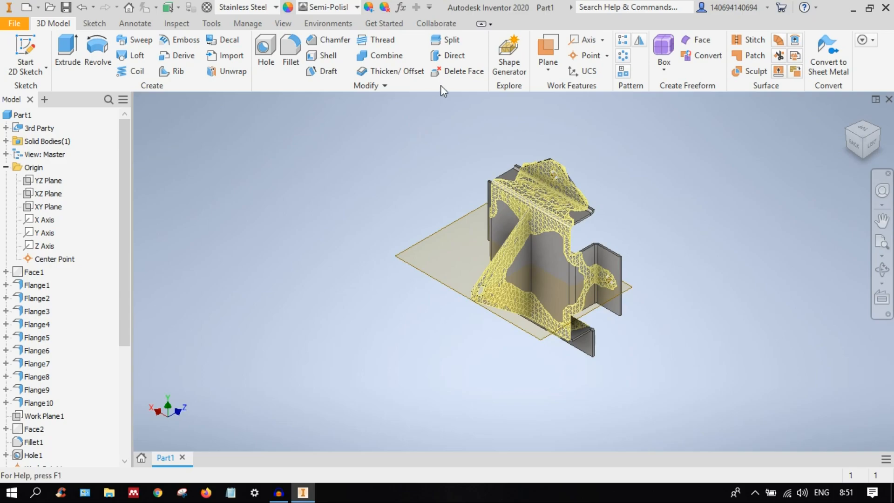
# Step: Mirror the Extrusion1 corner cut about the horizontal midplane, Work Plane3, onto the lower flange
pyautogui.click(638, 42)
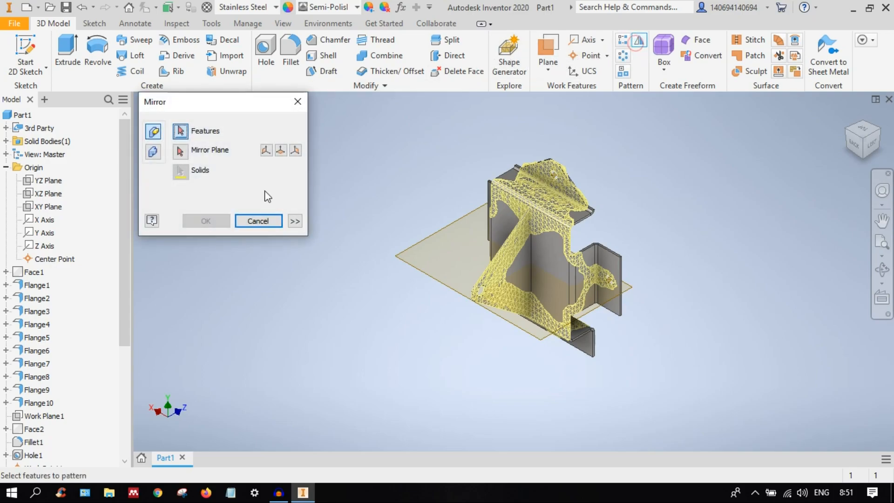
pyautogui.scroll(-5, 51, 393)
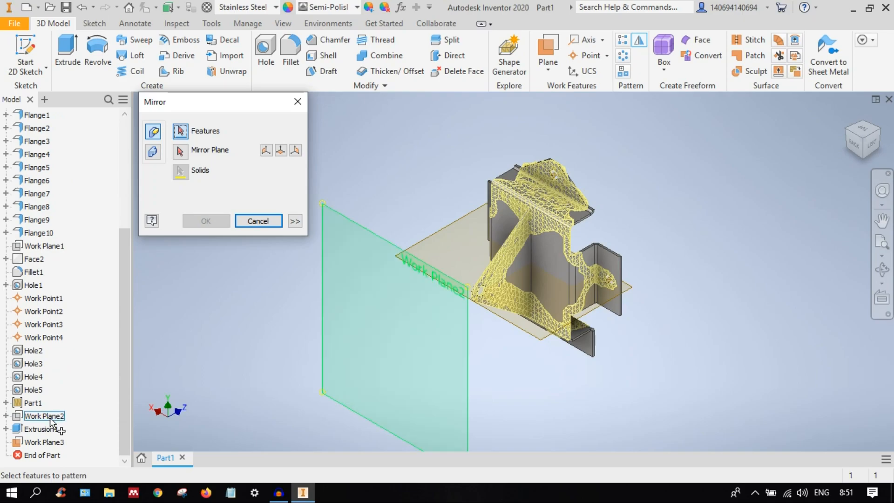
pyautogui.click(42, 429)
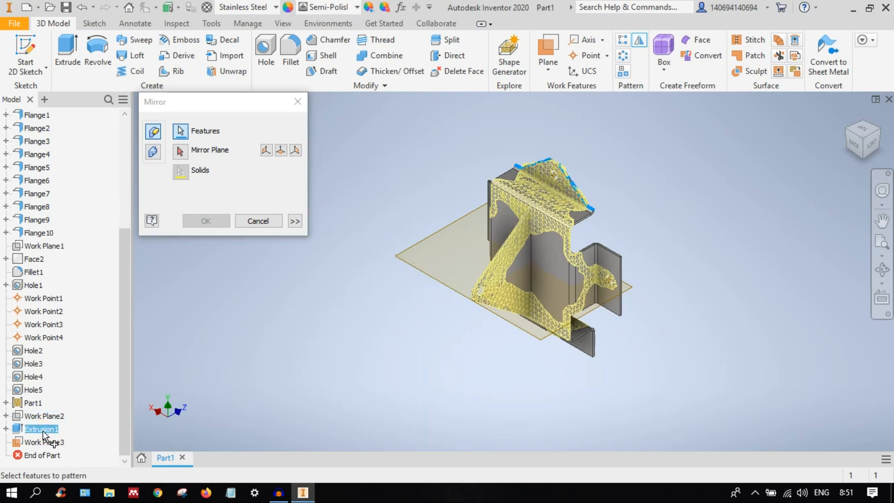
pyautogui.click(180, 152)
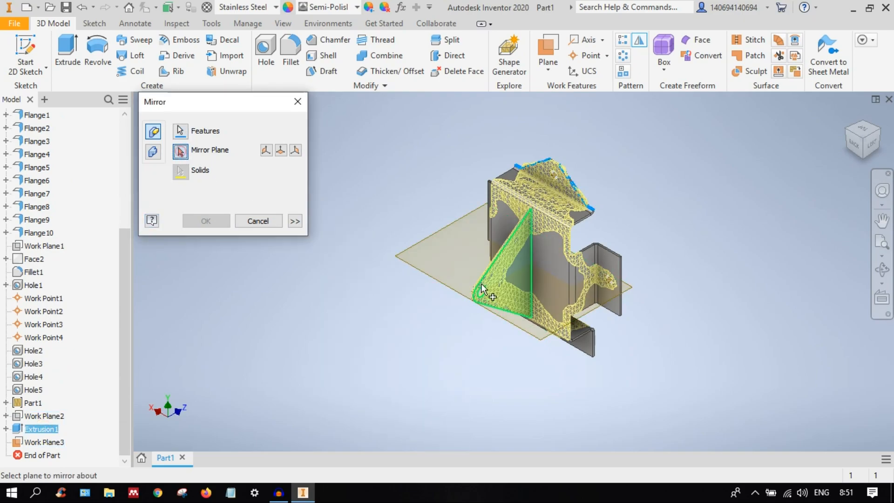
pyautogui.click(432, 277)
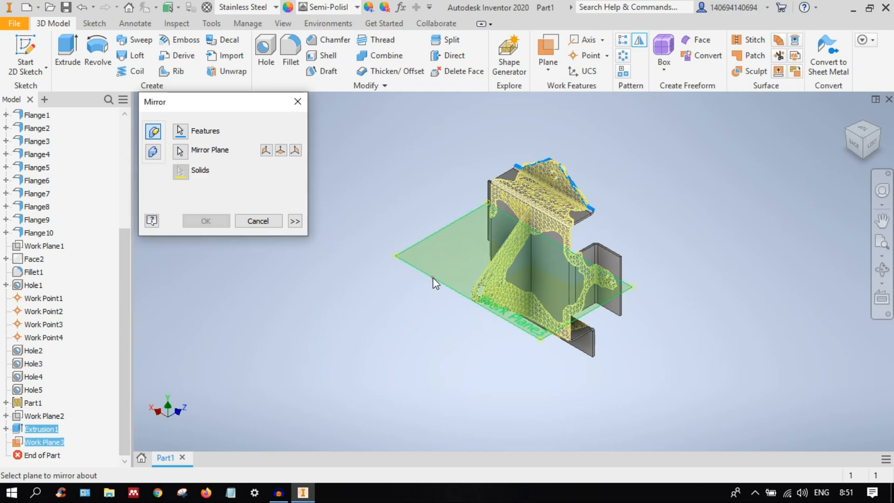
pyautogui.click(205, 221)
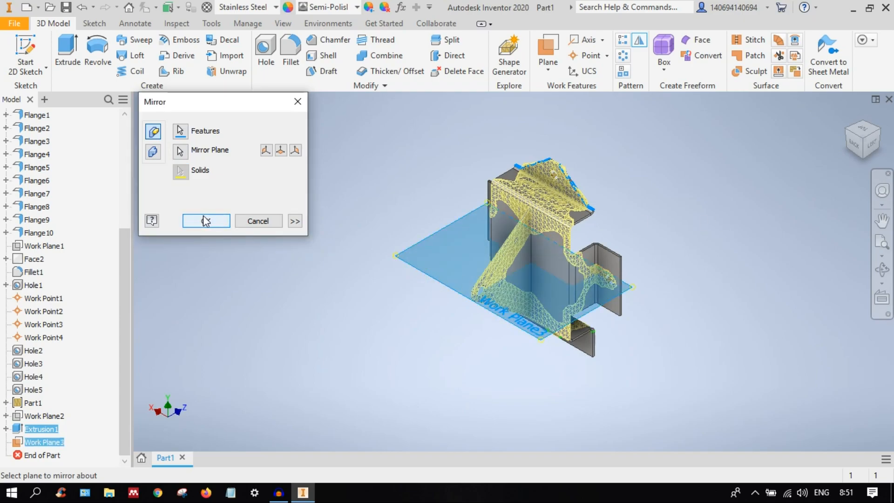
pyautogui.click(861, 159)
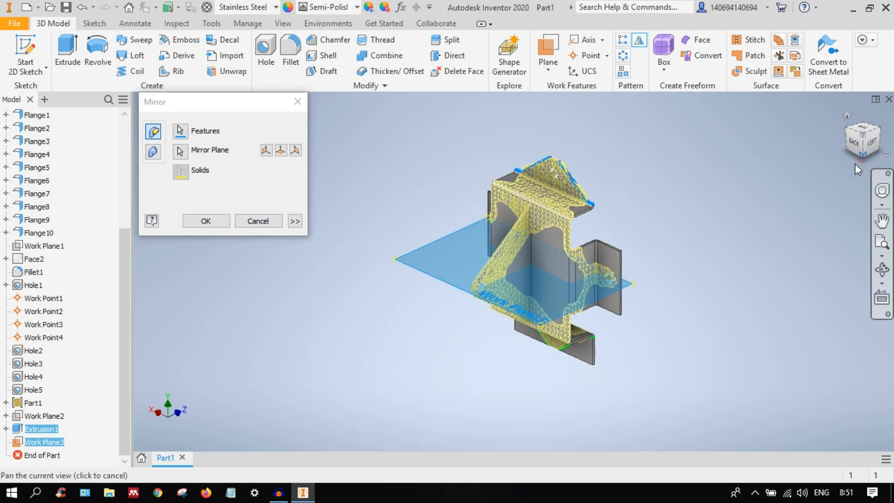
pyautogui.click(198, 220)
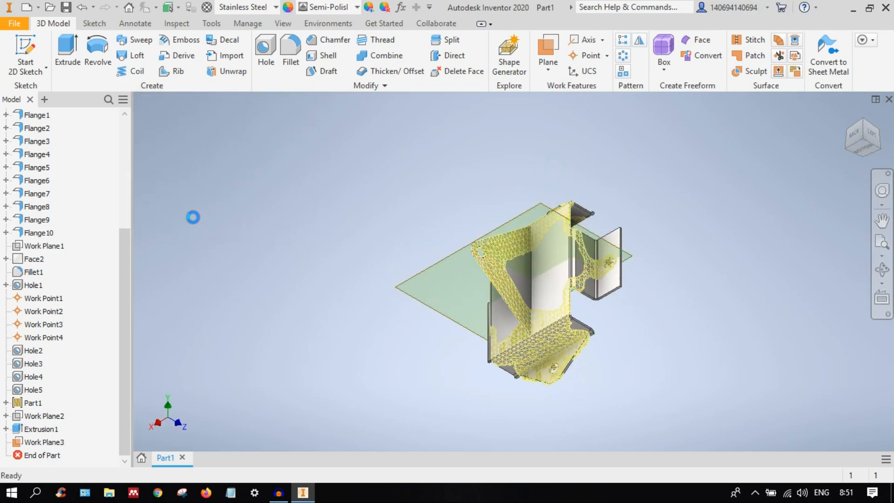
pyautogui.click(860, 123)
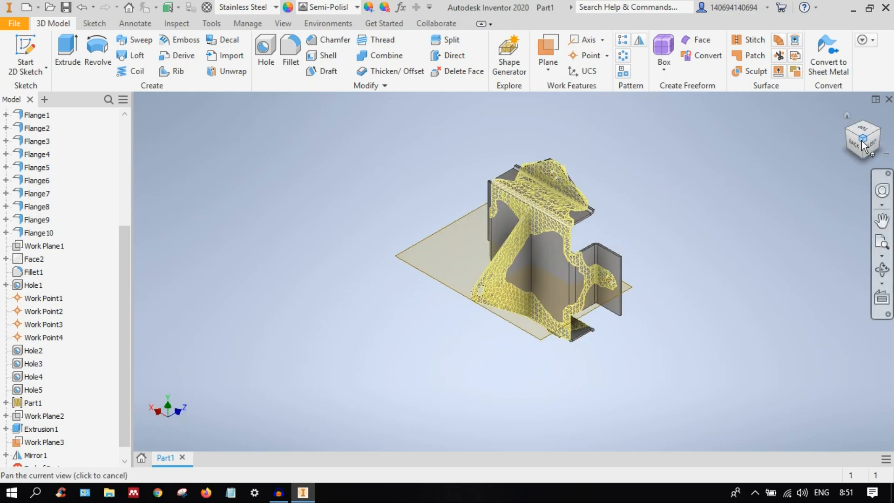
# Step: Hide Work Plane3, the horizontal midplane used for mirroring the corner cut
pyautogui.click(843, 130)
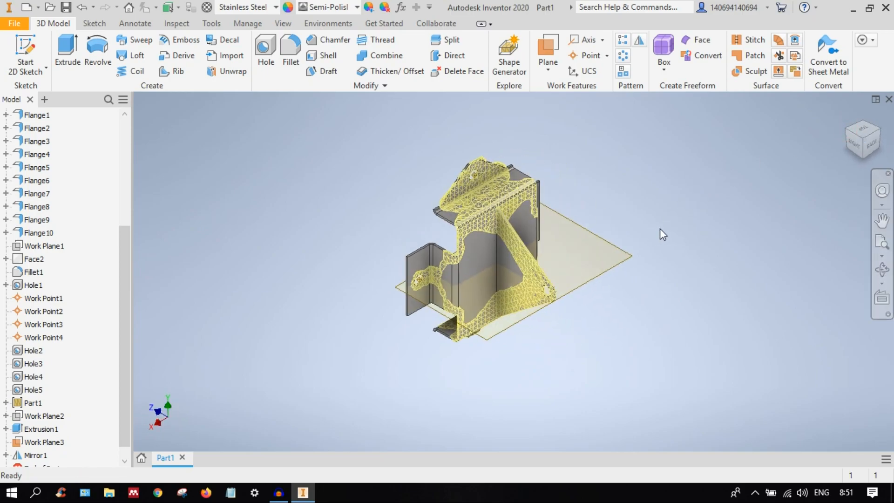
pyautogui.scroll(-5, 469, 253)
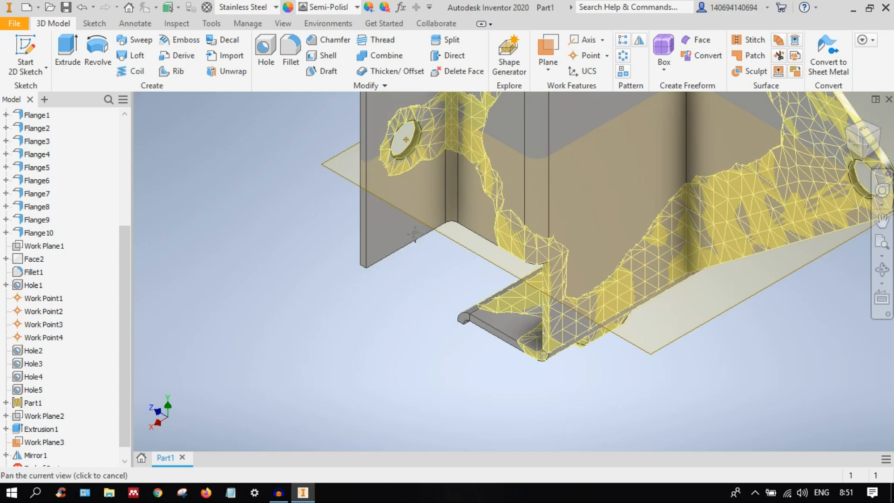
pyautogui.moveTo(411, 229); pyautogui.dragTo(454, 307, button='middle')
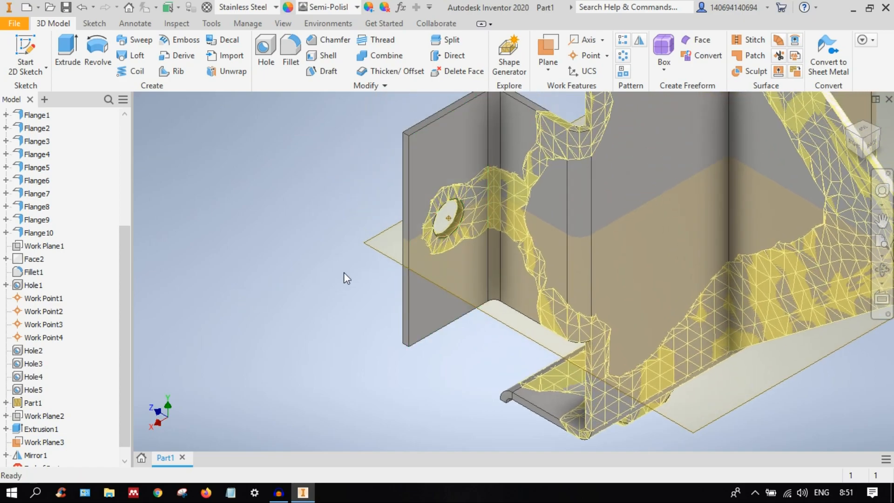
pyautogui.rightClick(373, 249)
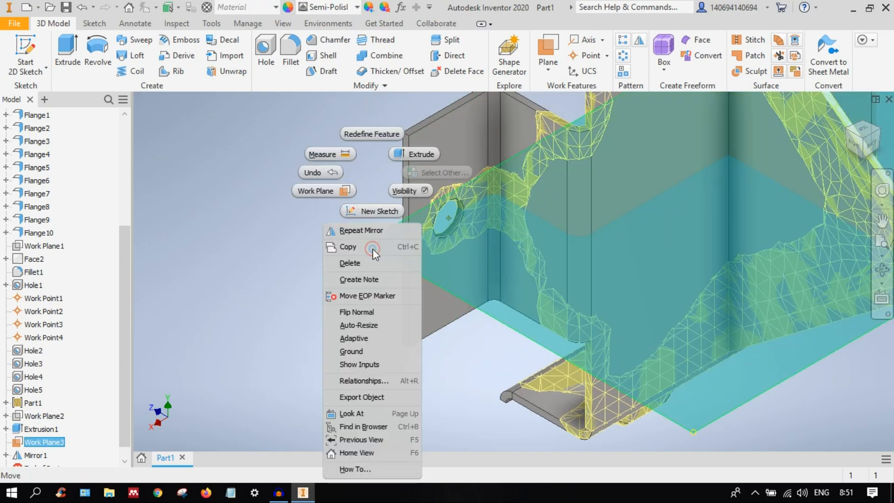
pyautogui.click(424, 192)
pyautogui.scroll(5, 390, 243)
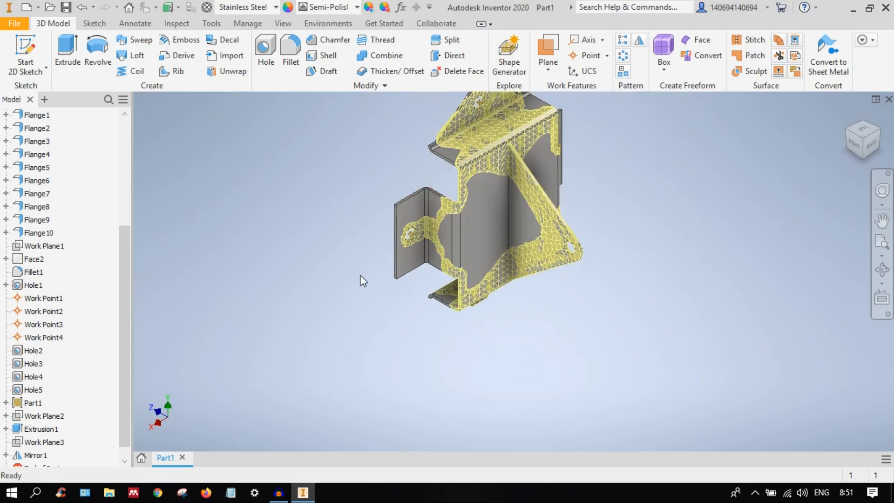
# Step: Start a new 2D sketch on Work Plane2 for cutting the side flange
pyautogui.moveTo(276, 335); pyautogui.dragTo(322, 315, button='middle')
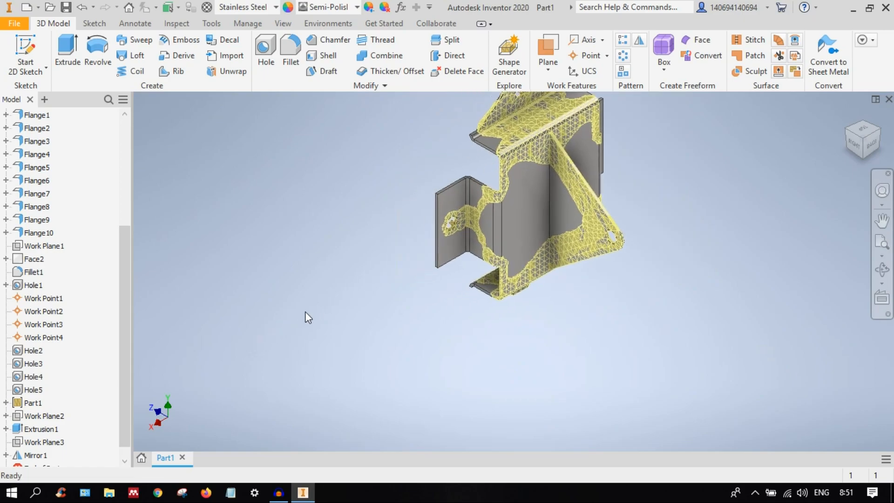
pyautogui.scroll(-1, 49, 376)
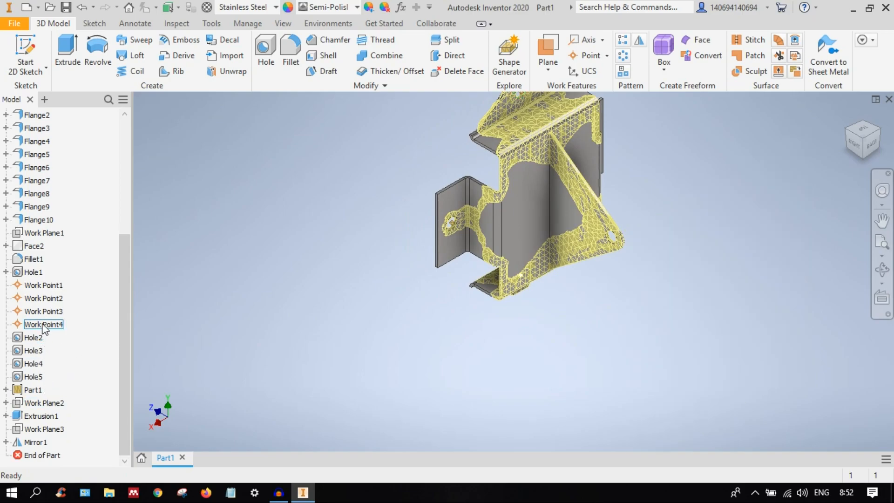
pyautogui.click(46, 403)
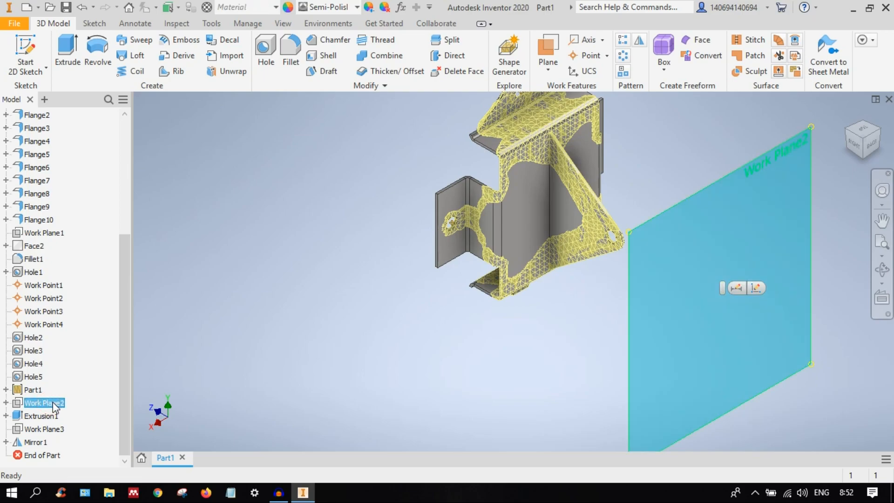
pyautogui.scroll(5, 417, 261)
pyautogui.moveTo(417, 261); pyautogui.dragTo(318, 408, button='middle')
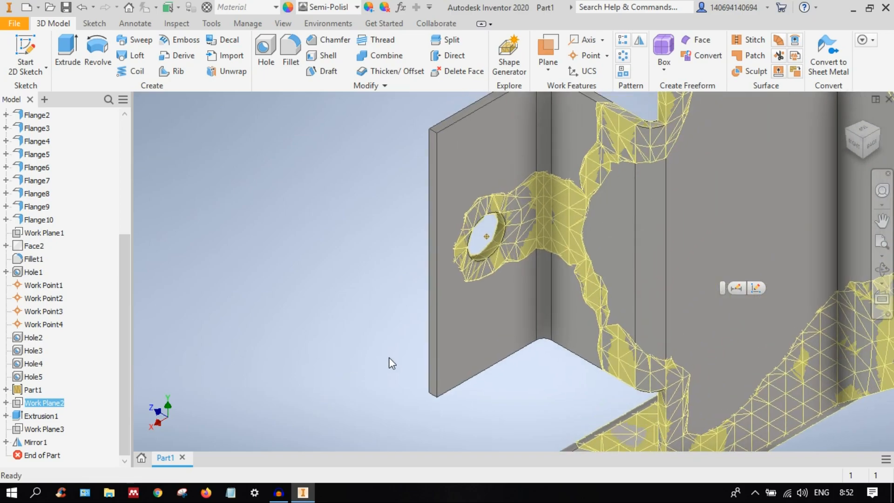
pyautogui.scroll(-5, 389, 357)
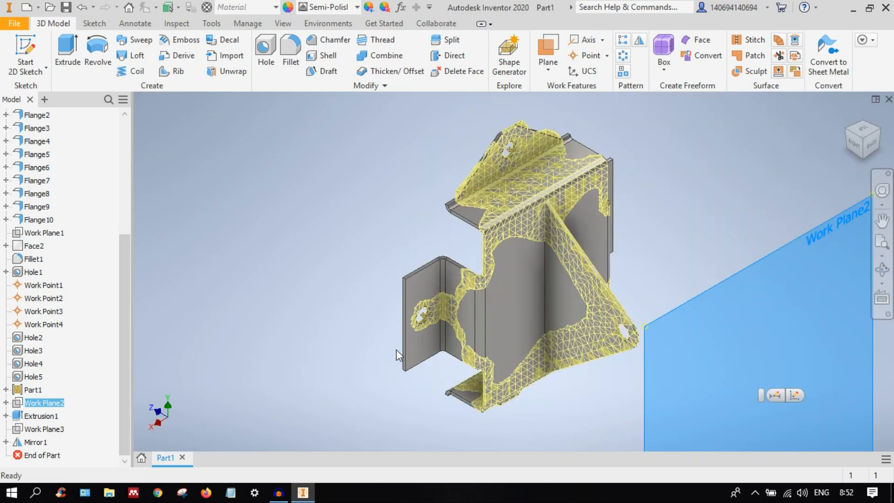
pyautogui.click(31, 48)
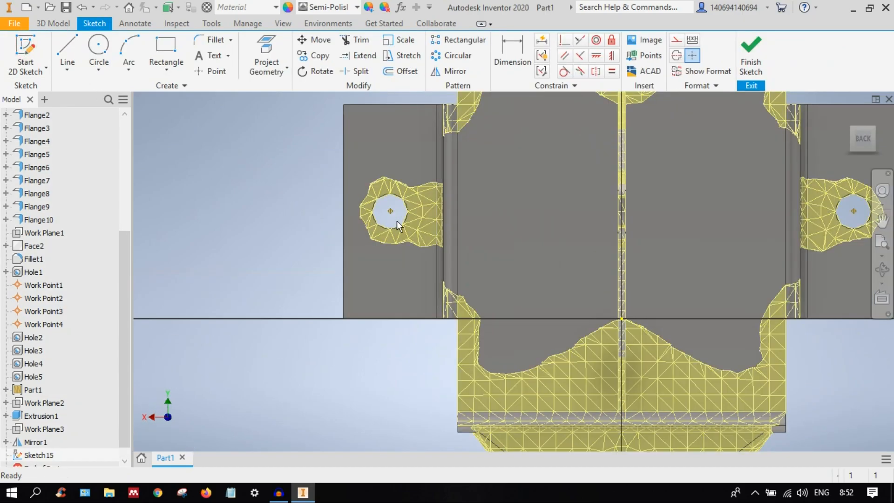
# Step: Project the outline and hole of the side flange on the +X side into the sketch
pyautogui.scroll(5, 413, 258)
pyautogui.scroll(-2, 413, 258)
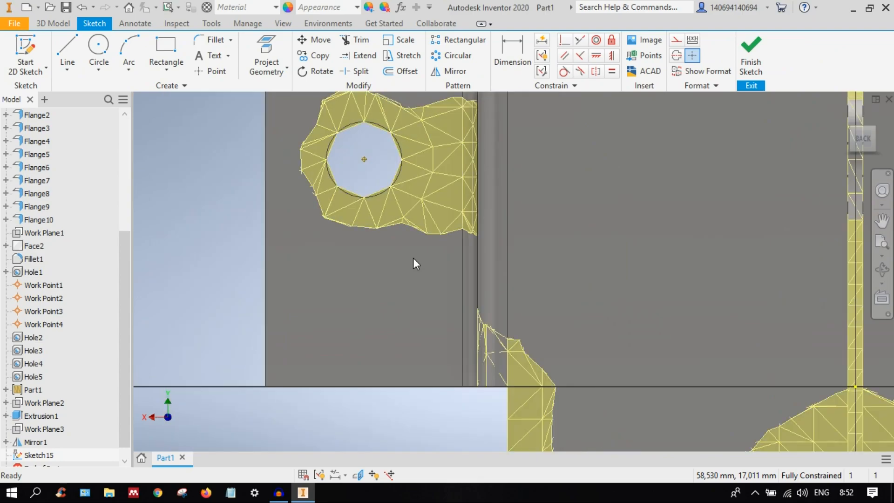
pyautogui.click(259, 73)
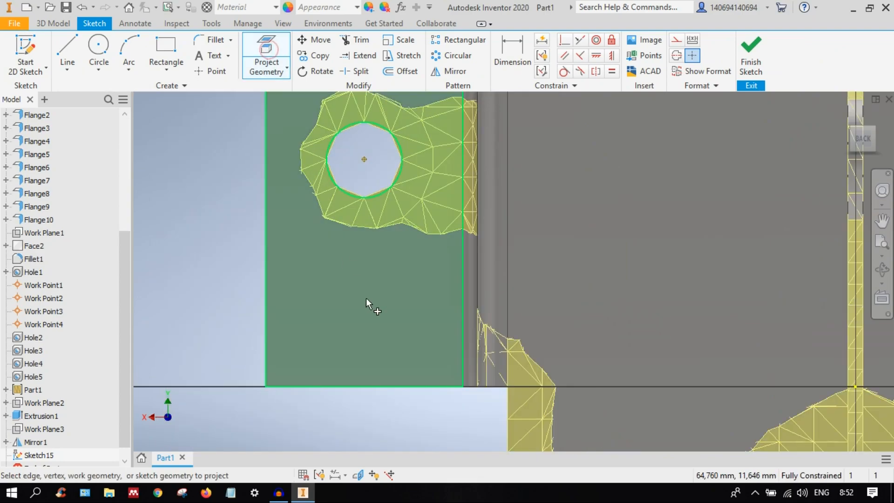
pyautogui.click(366, 298)
pyautogui.scroll(-4, 321, 293)
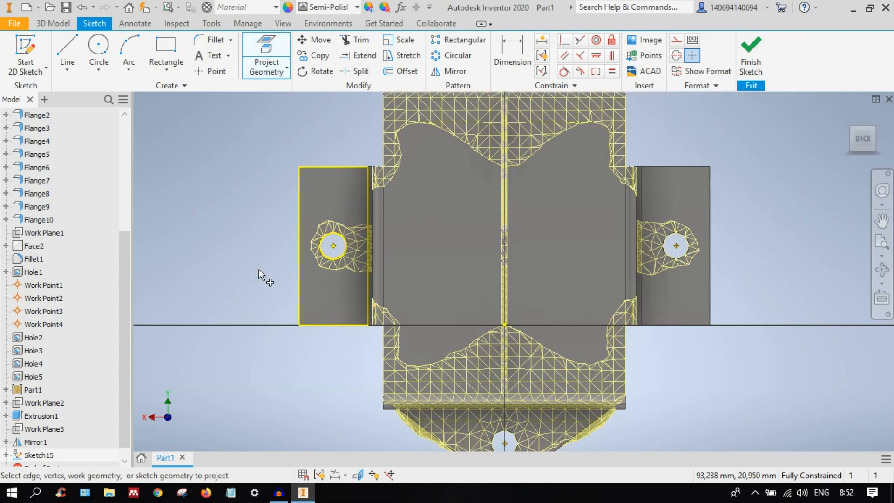
pyautogui.press('Escape')
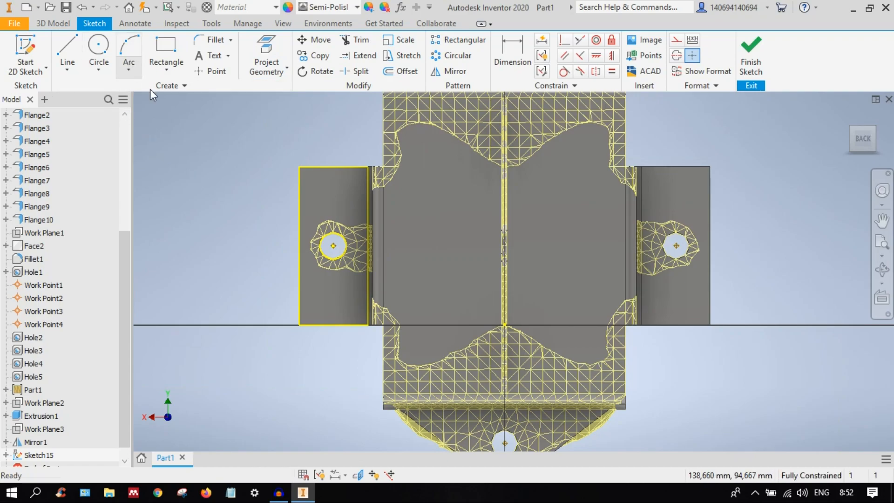
pyautogui.click(71, 51)
pyautogui.scroll(2, 313, 285)
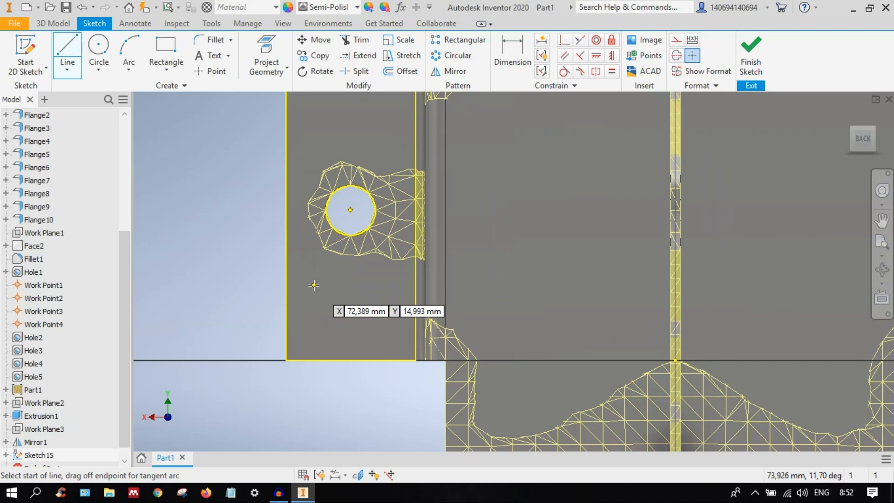
pyautogui.click(165, 47)
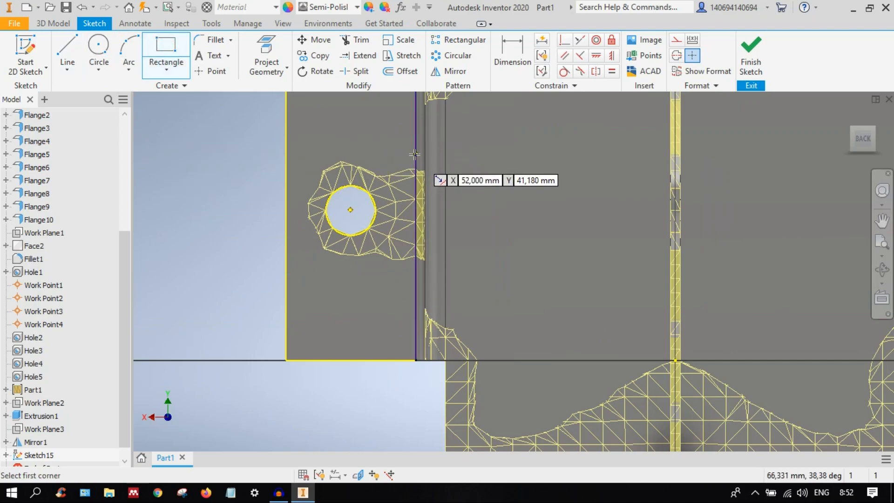
pyautogui.scroll(-2, 409, 149)
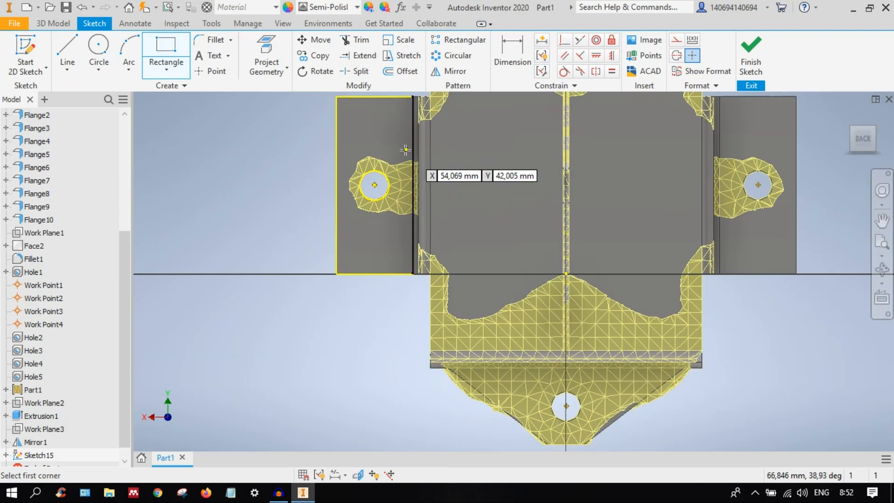
pyautogui.scroll(2, 406, 149)
# Step: Draw a horizontal line from the flange's outer edge to the hole at Y 30 mm and convert it to construction
pyautogui.press('l')
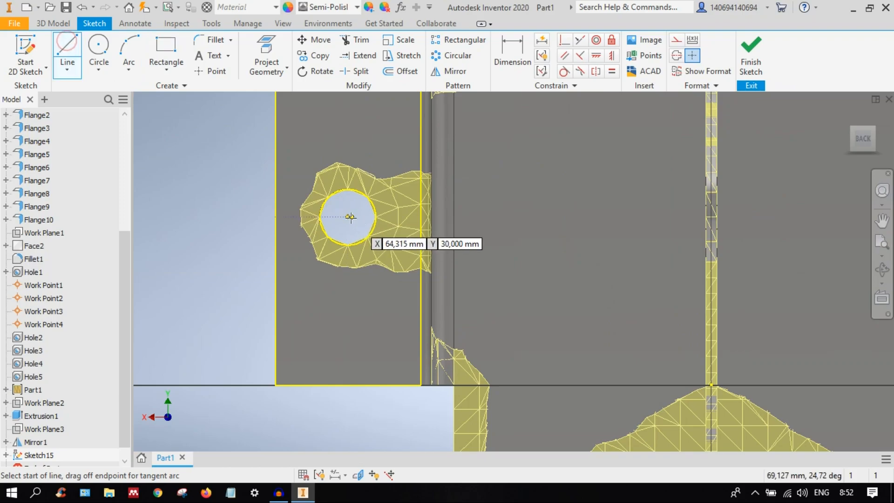
pyautogui.click(276, 217)
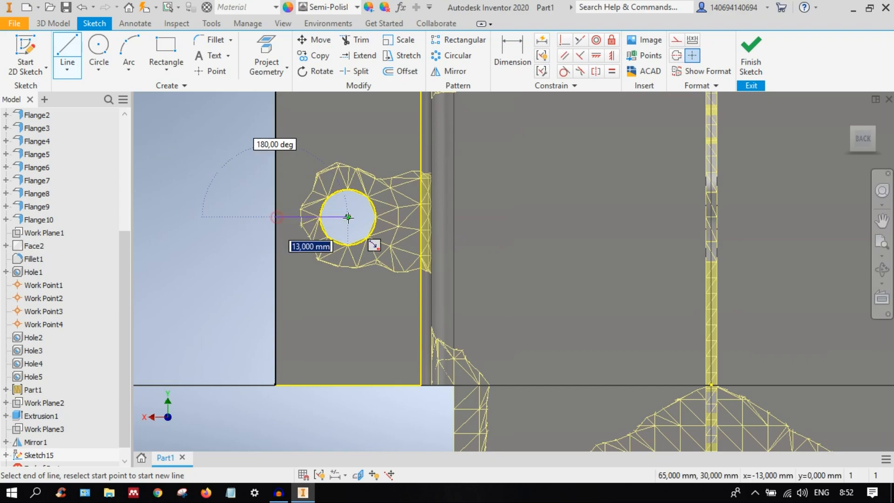
pyautogui.click(320, 217)
pyautogui.rightClick(359, 236)
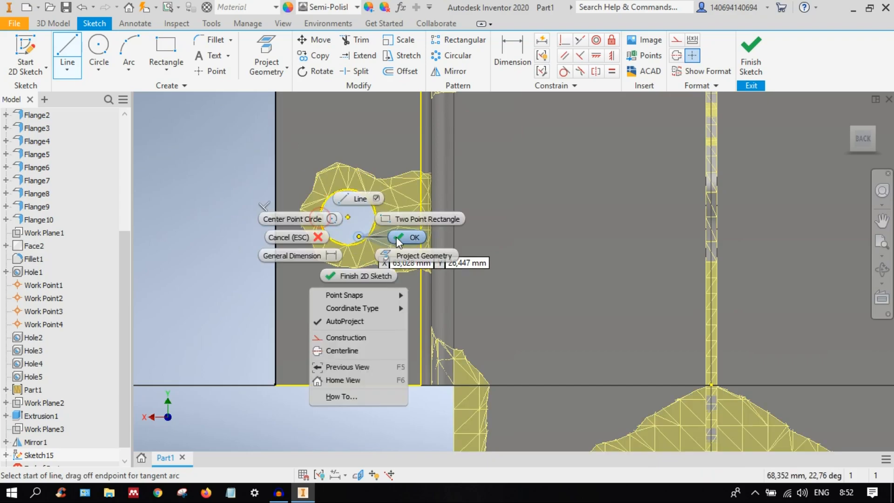
pyautogui.click(398, 238)
pyautogui.rightClick(291, 130)
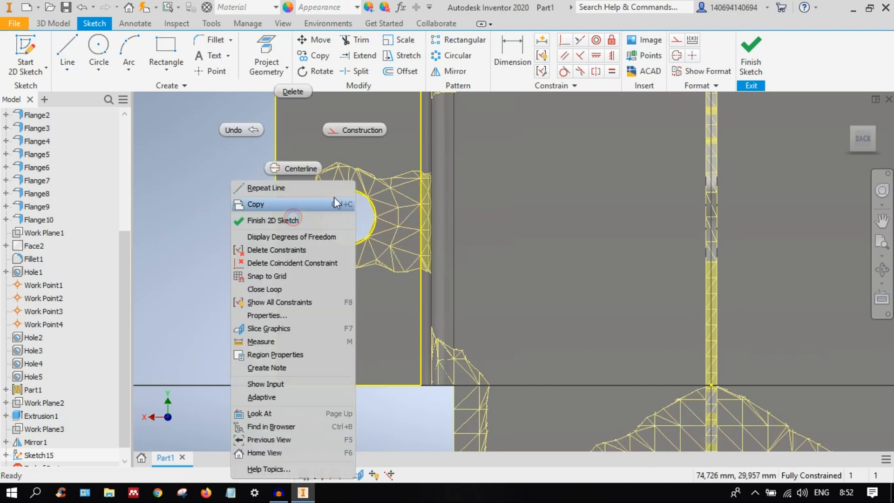
pyautogui.click(352, 131)
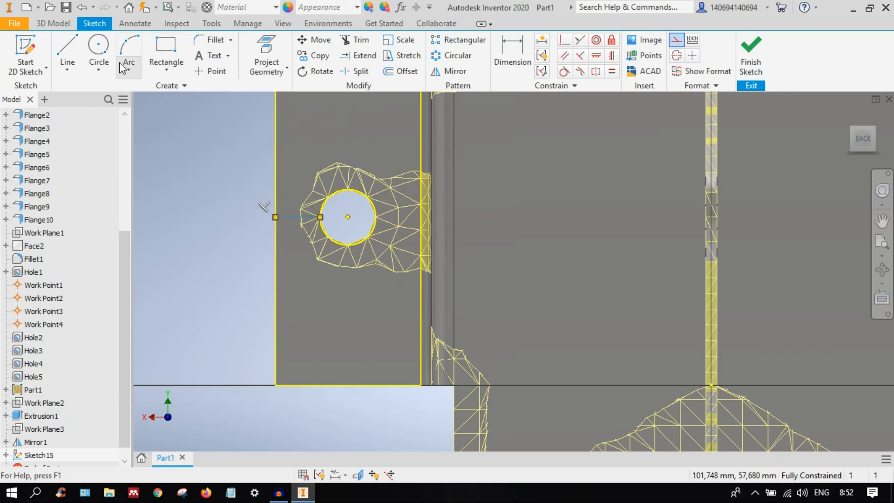
# Step: Sketch a horizontal line across the flange's full width above the hole, at about Y 42.6 mm
pyautogui.click(67, 46)
pyautogui.moveTo(404, 251); pyautogui.dragTo(424, 281, button='middle')
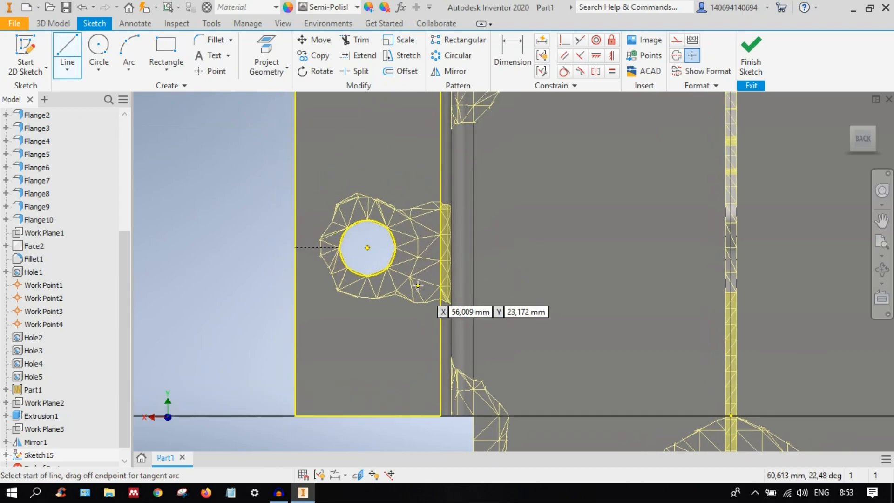
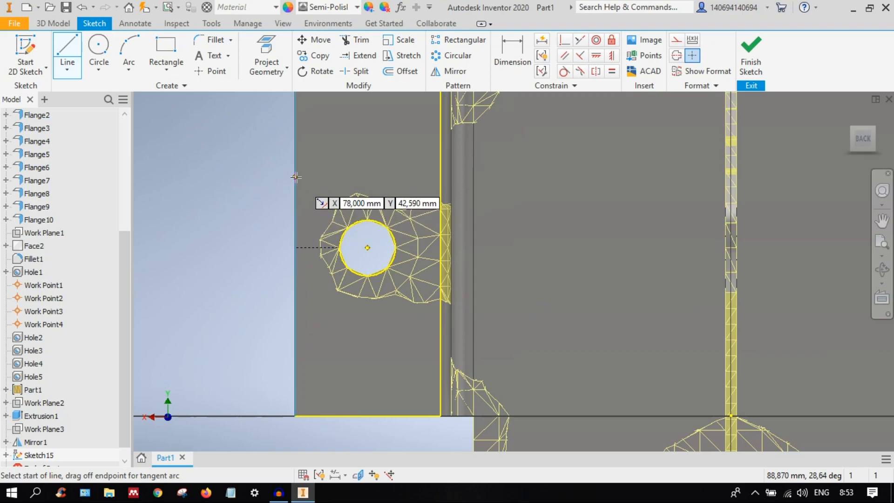
pyautogui.click(296, 176)
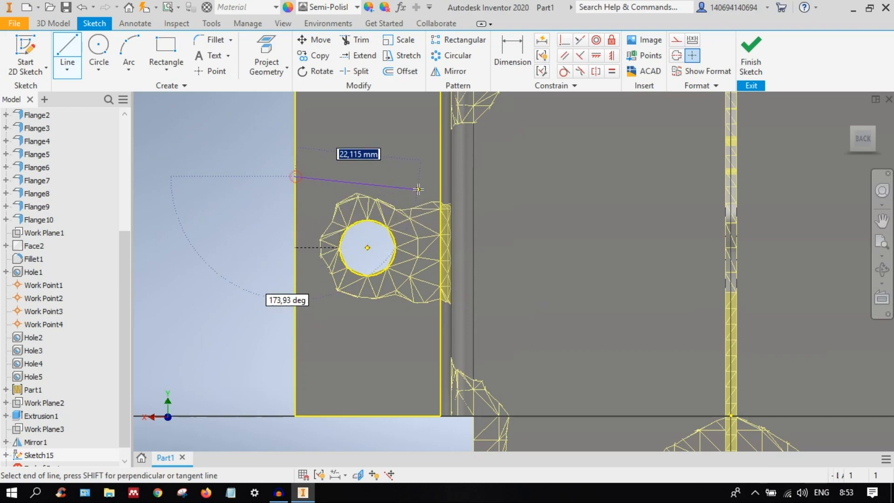
pyautogui.click(440, 175)
pyautogui.rightClick(443, 175)
pyautogui.click(373, 172)
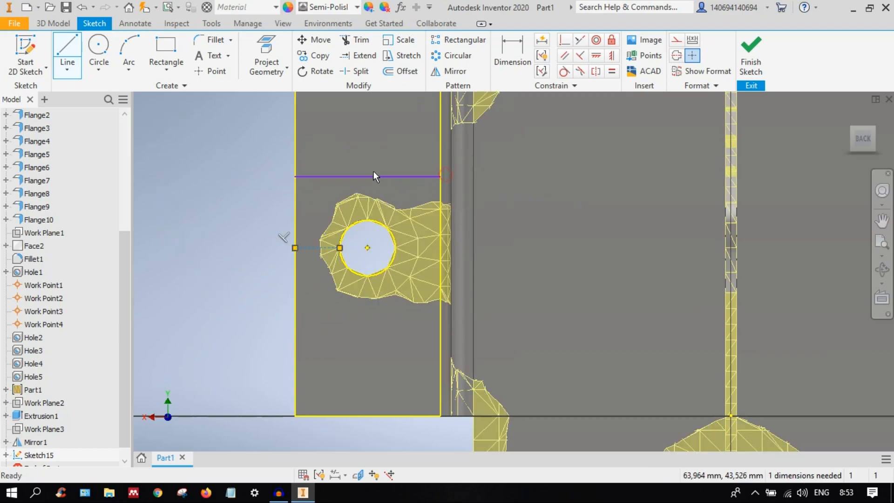
# Step: Mirror the horizontal line about the construction line to the other side of the hole
pyautogui.click(448, 72)
pyautogui.click(323, 176)
pyautogui.click(214, 127)
pyautogui.click(317, 247)
pyautogui.click(199, 170)
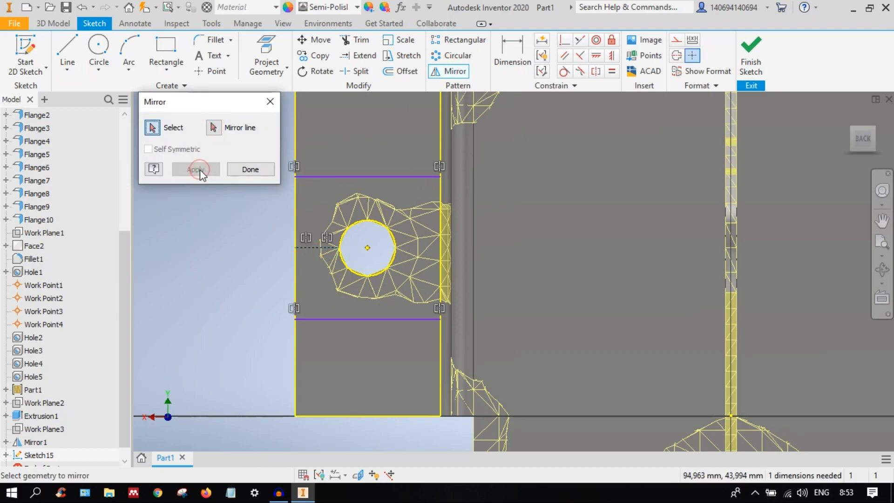
pyautogui.click(250, 170)
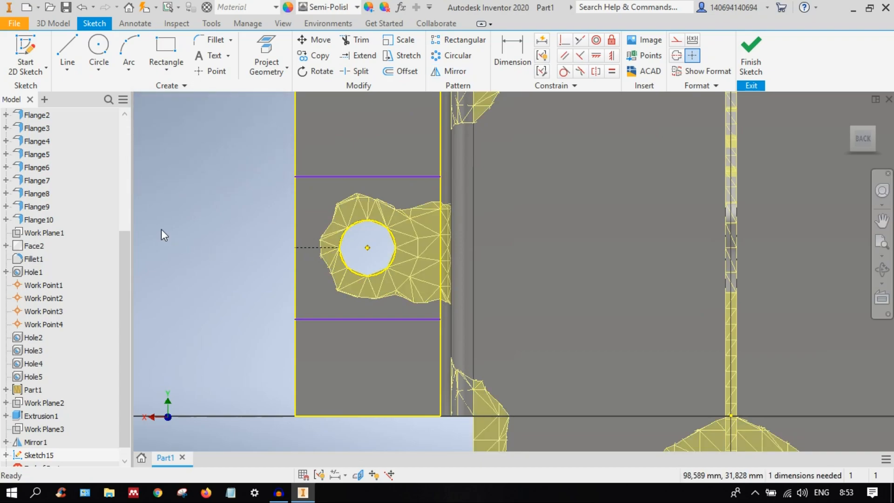
# Step: Delete the constraints on the flange's projected outer and inner vertical edges
pyautogui.rightClick(297, 129)
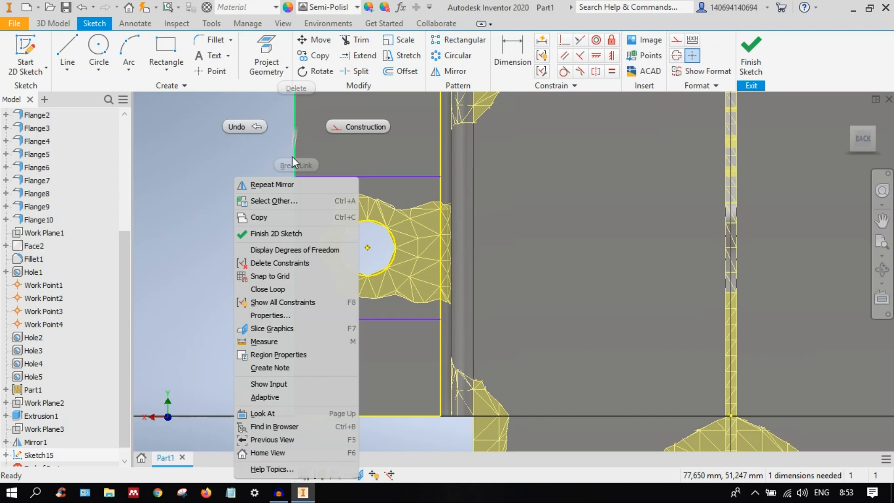
pyautogui.click(285, 264)
pyautogui.click(215, 208)
pyautogui.rightClick(438, 138)
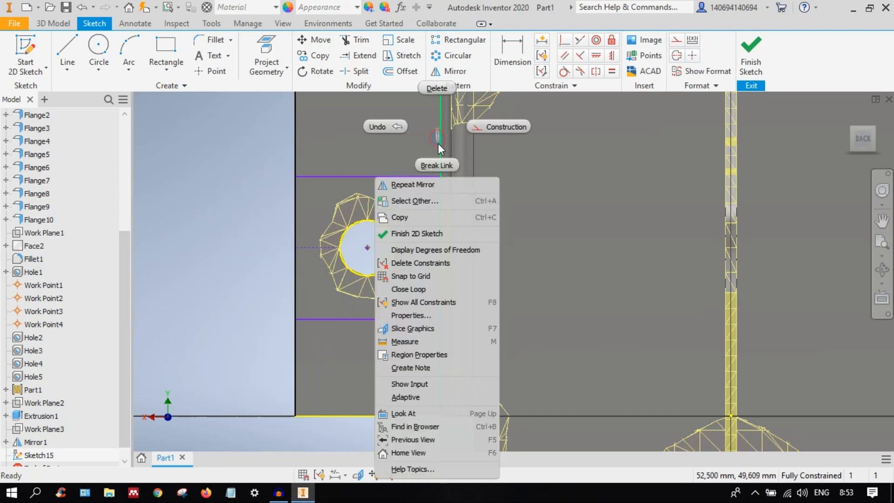
pyautogui.click(433, 276)
pyautogui.click(171, 171)
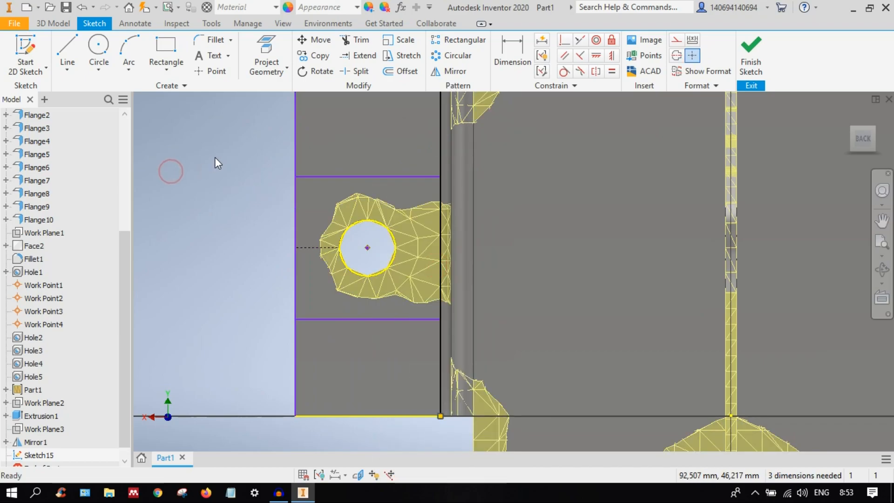
# Step: Trim the flange's vertical sketch edges above the upper horizontal line and below the lower one
pyautogui.click(357, 40)
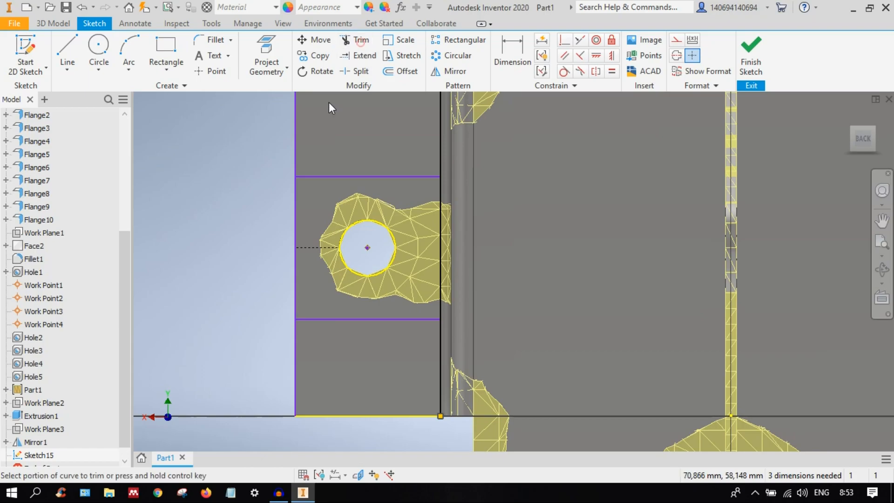
pyautogui.click(294, 142)
pyautogui.click(293, 333)
pyautogui.click(440, 348)
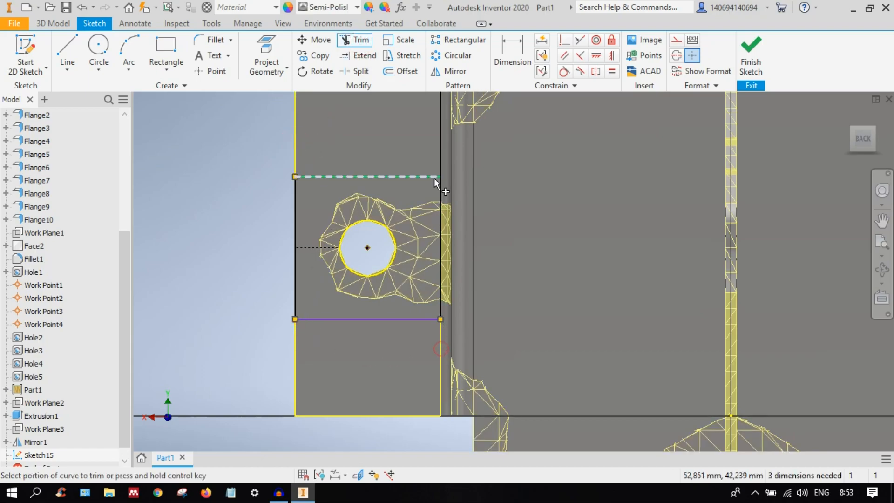
pyautogui.click(441, 159)
pyautogui.rightClick(204, 202)
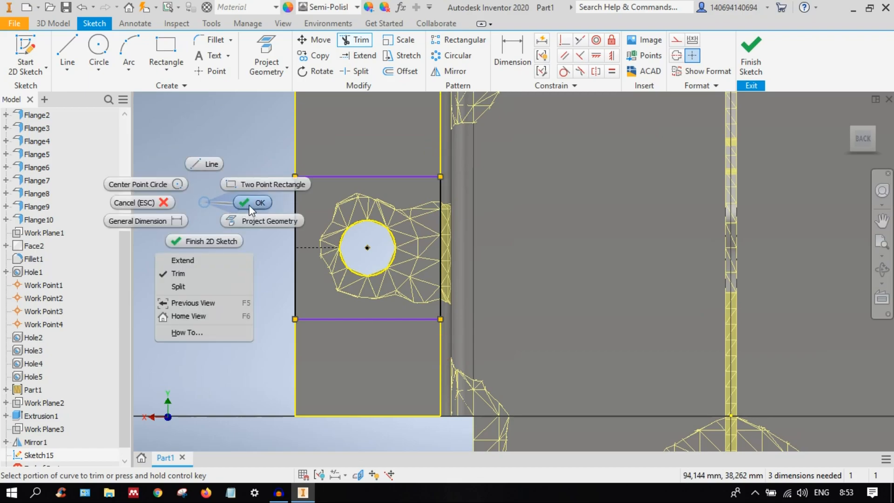
# Step: Set up an Extrude cut from the flange sketch, 225.5 mm deep and directed toward the bracket
pyautogui.click(253, 204)
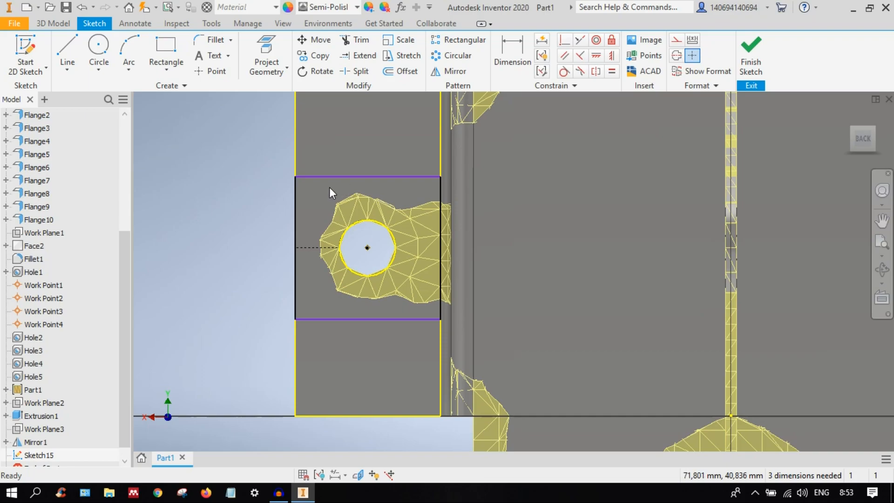
pyautogui.moveTo(332, 191); pyautogui.dragTo(402, 221, button='middle')
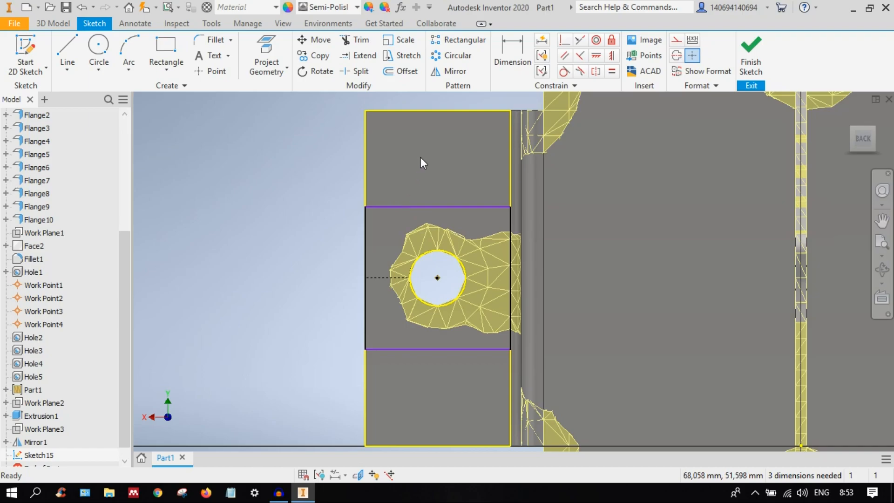
pyautogui.scroll(3, 423, 161)
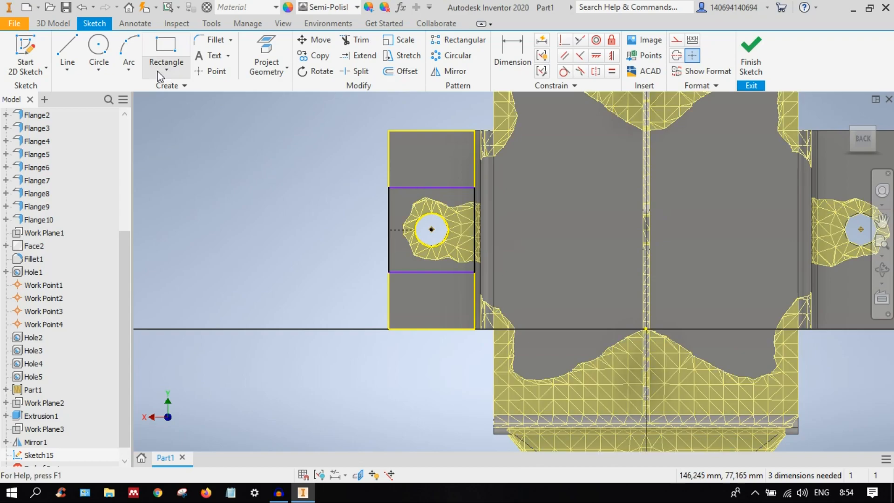
pyautogui.click(64, 24)
pyautogui.click(68, 47)
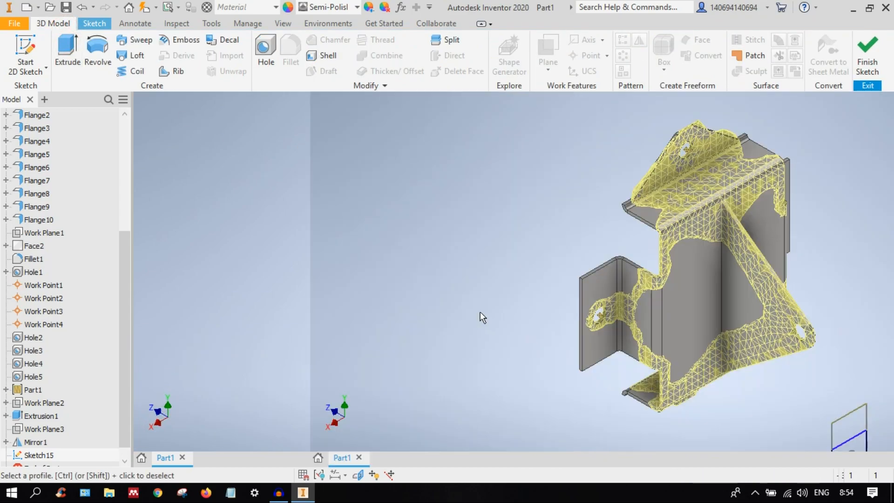
pyautogui.moveTo(479, 311); pyautogui.dragTo(434, 224, button='middle')
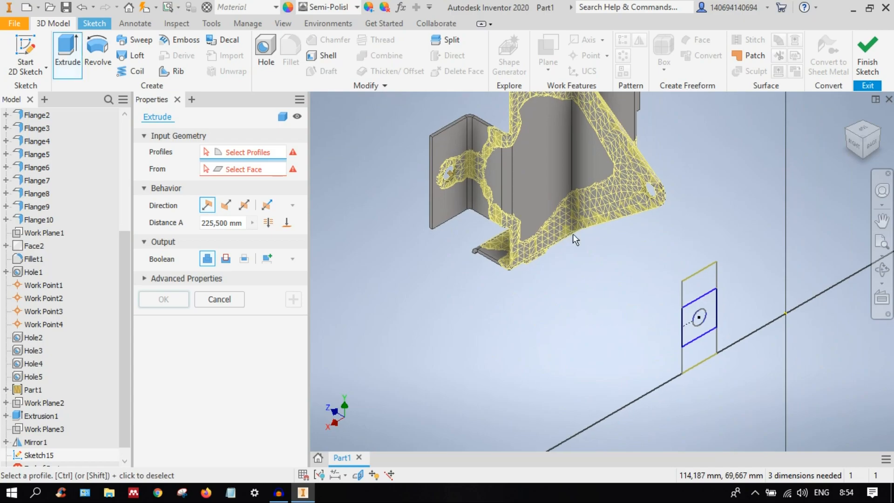
pyautogui.click(708, 328)
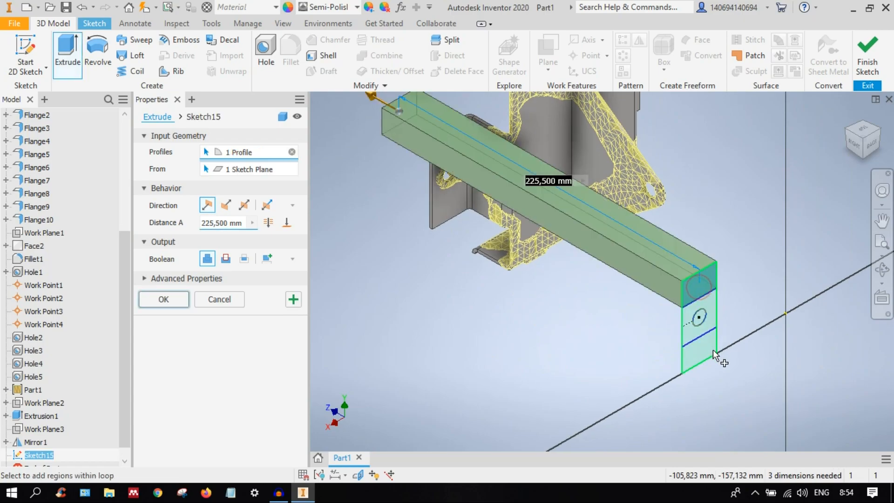
pyautogui.click(713, 349)
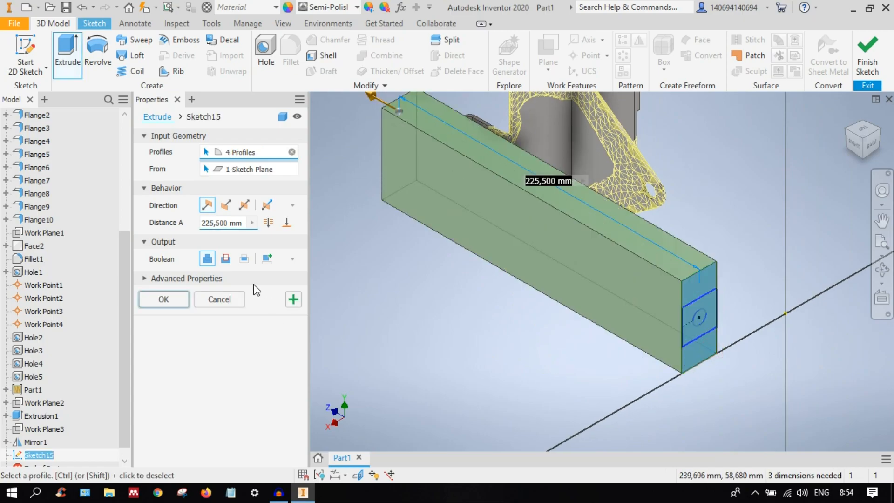
pyautogui.click(226, 258)
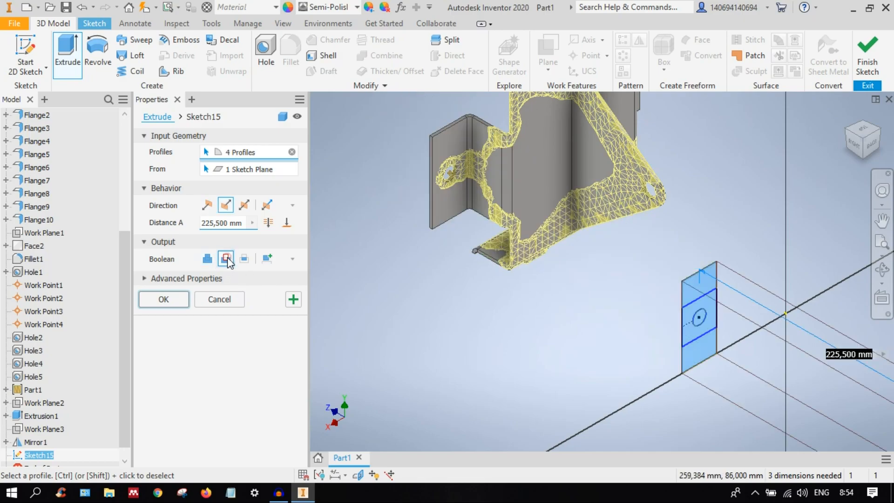
pyautogui.click(209, 208)
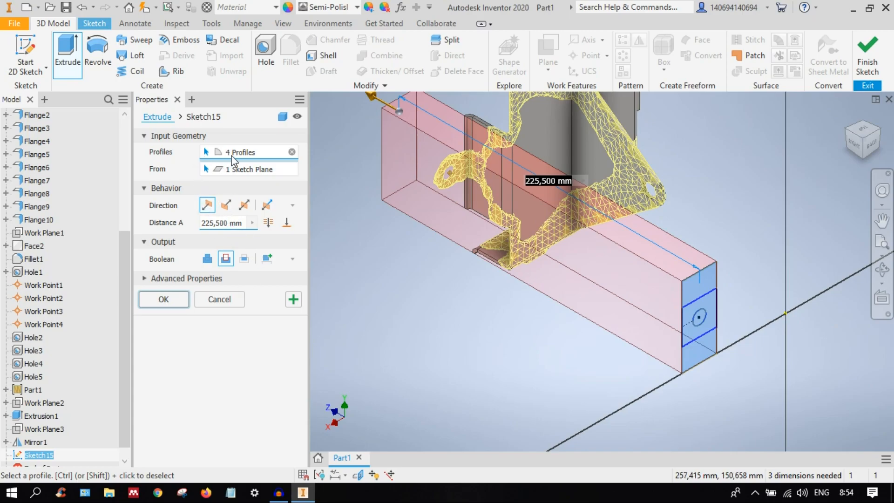
# Step: Replace the cut's profiles with only the two rectangular regions above and below the hole, and complete the cut
pyautogui.click(291, 152)
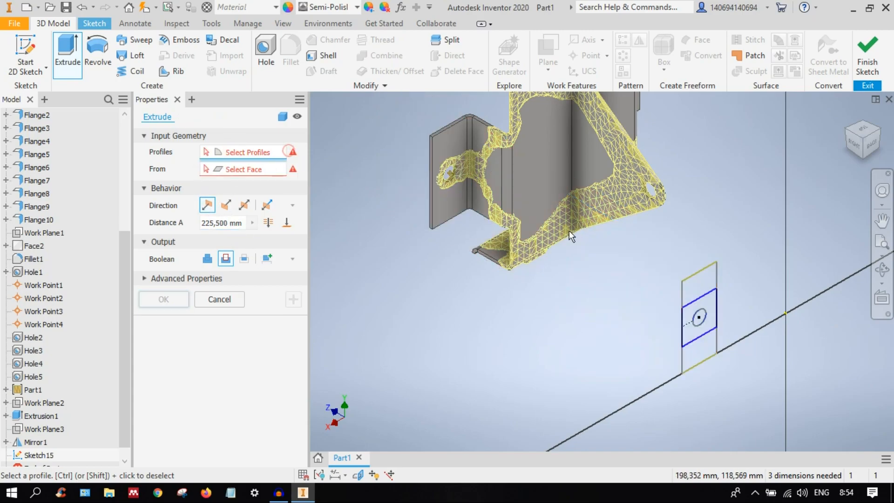
pyautogui.click(700, 294)
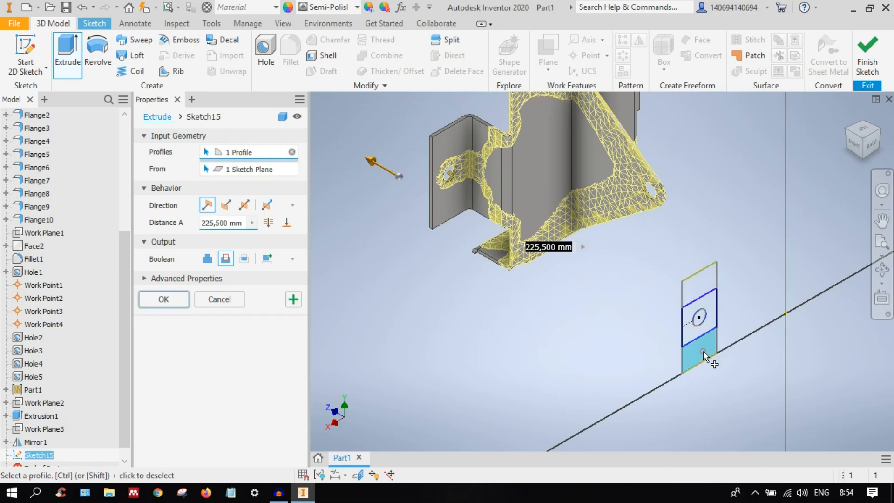
pyautogui.click(699, 285)
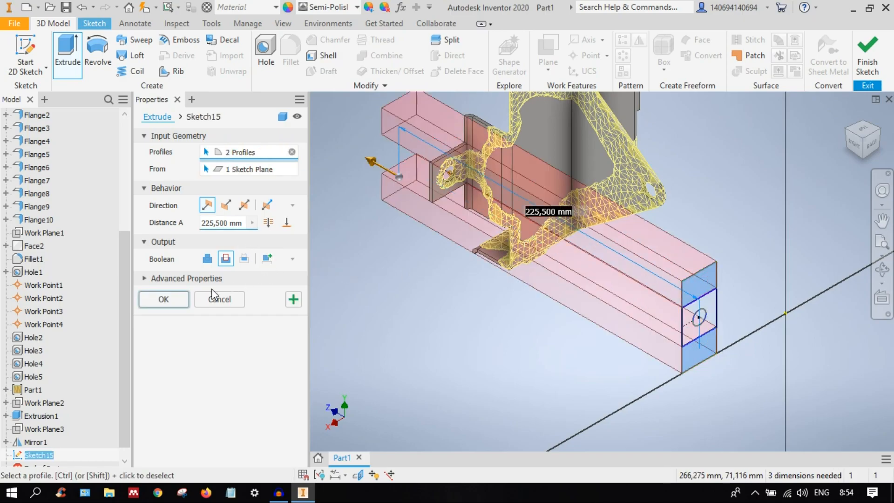
pyautogui.click(170, 300)
# Step: Examine the trimmed side flange around its hole against the Shape Generator mesh
pyautogui.moveTo(576, 209); pyautogui.dragTo(540, 274, button='middle')
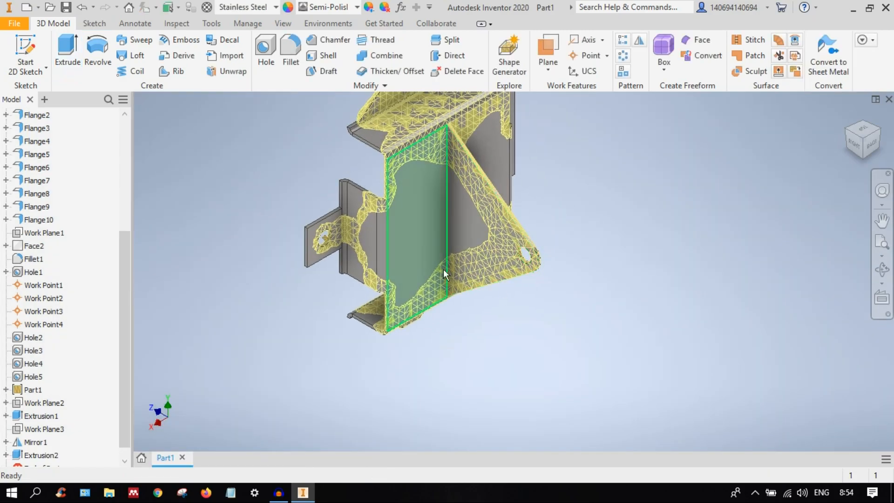
pyautogui.moveTo(440, 208); pyautogui.dragTo(504, 210, button='middle')
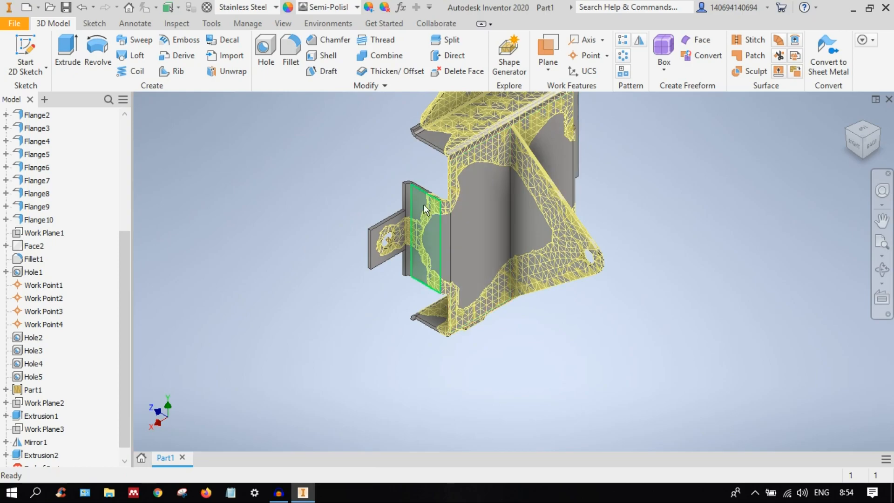
pyautogui.scroll(5, 389, 234)
pyautogui.moveTo(445, 281); pyautogui.dragTo(475, 271, button='middle')
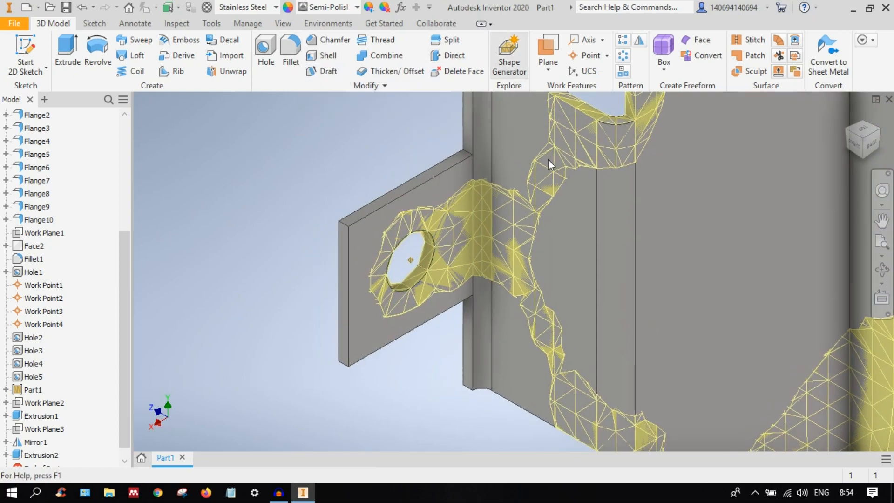
pyautogui.scroll(-2, 549, 216)
pyautogui.moveTo(560, 223); pyautogui.dragTo(543, 226, button='middle')
pyautogui.scroll(-2, 524, 245)
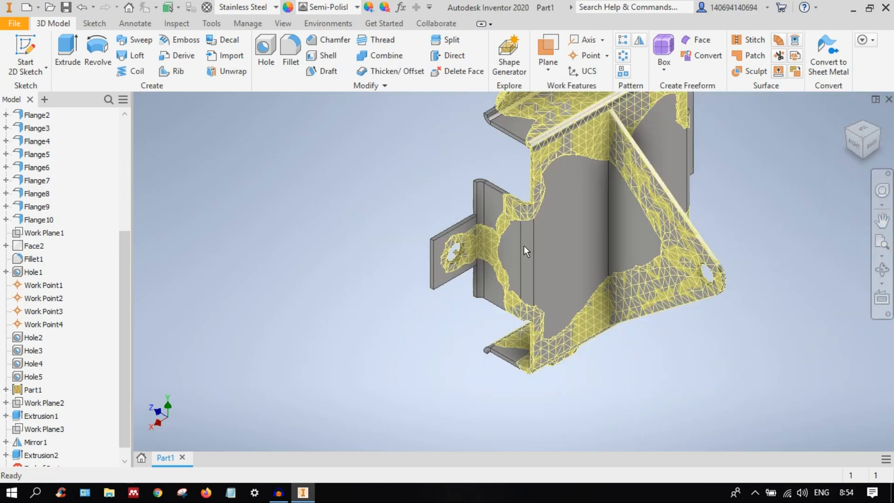
# Step: Make the origin YZ Plane visible
pyautogui.scroll(-1, 41, 386)
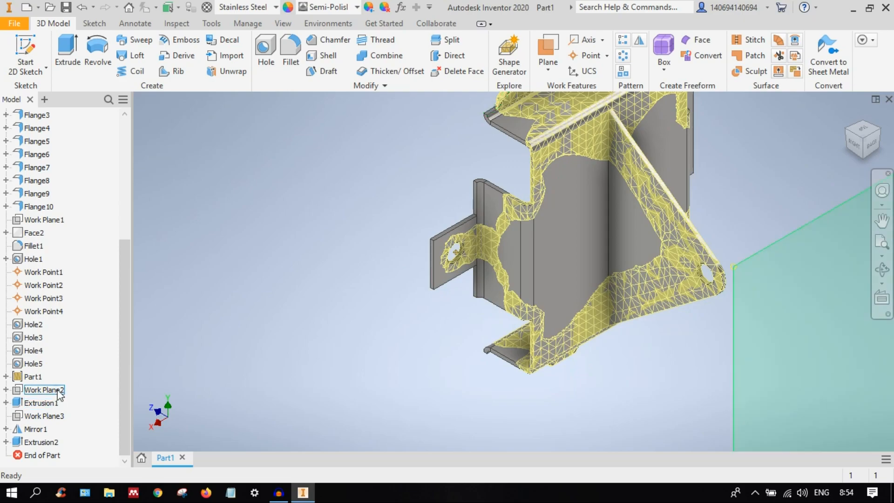
pyautogui.click(44, 390)
pyautogui.click(56, 394)
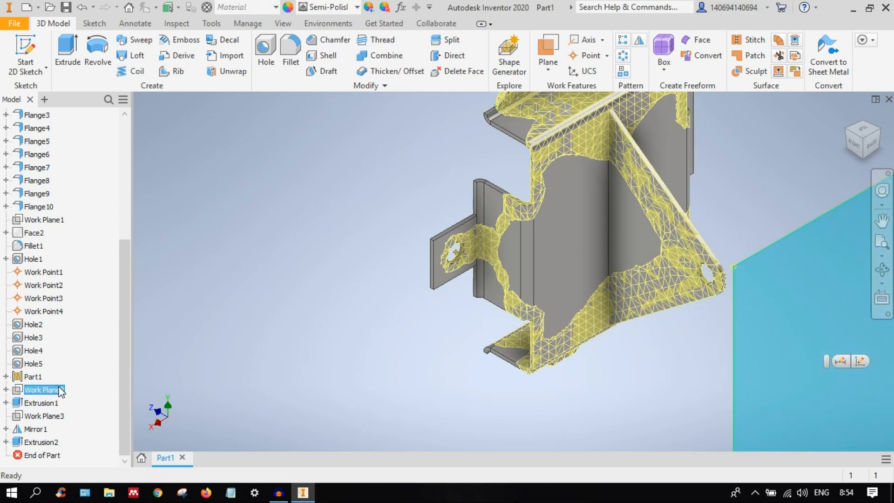
pyautogui.scroll(5, 57, 386)
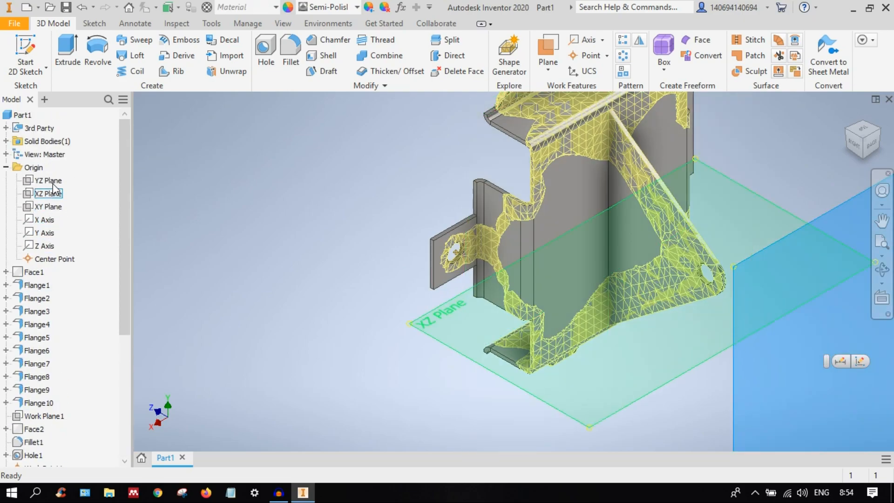
pyautogui.click(53, 185)
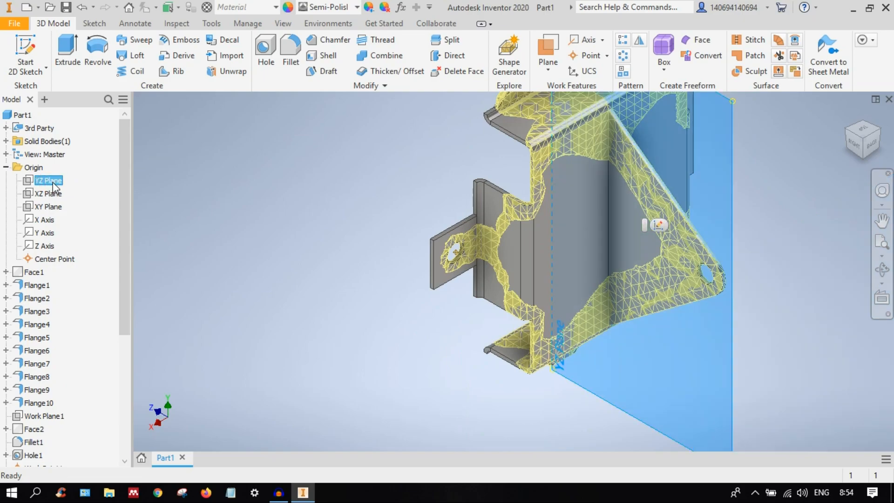
pyautogui.rightClick(52, 182)
pyautogui.click(97, 262)
pyautogui.click(324, 267)
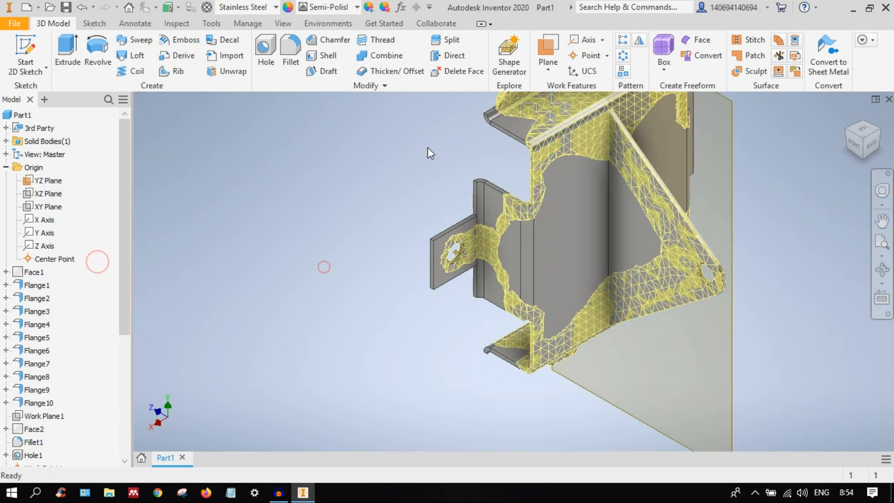
# Step: Mirror the flange cut Extrusion2 about the YZ Plane onto the opposite side flange
pyautogui.moveTo(469, 139); pyautogui.dragTo(372, 159, button='middle')
pyautogui.scroll(3, 382, 161)
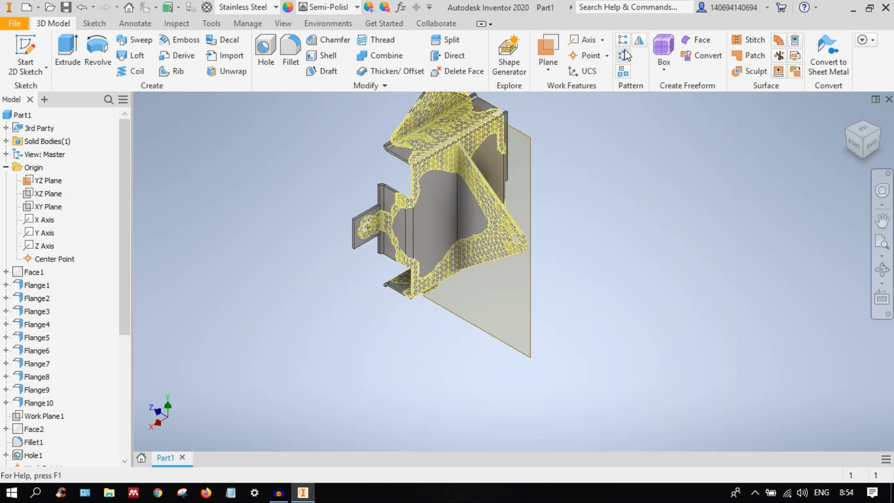
pyautogui.click(639, 41)
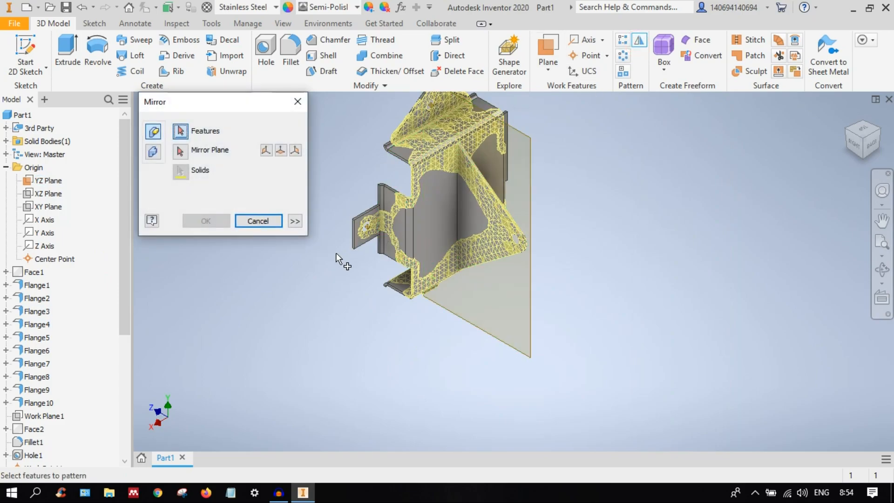
pyautogui.scroll(-5, 37, 396)
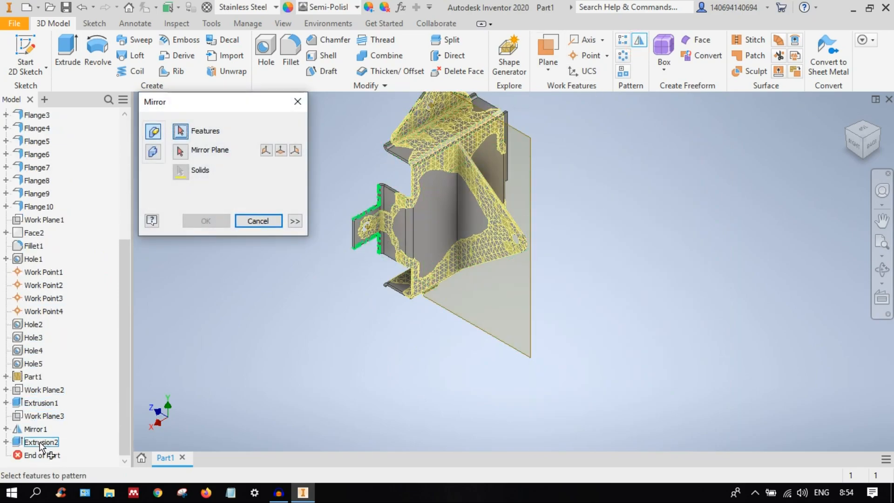
pyautogui.click(41, 442)
pyautogui.click(181, 150)
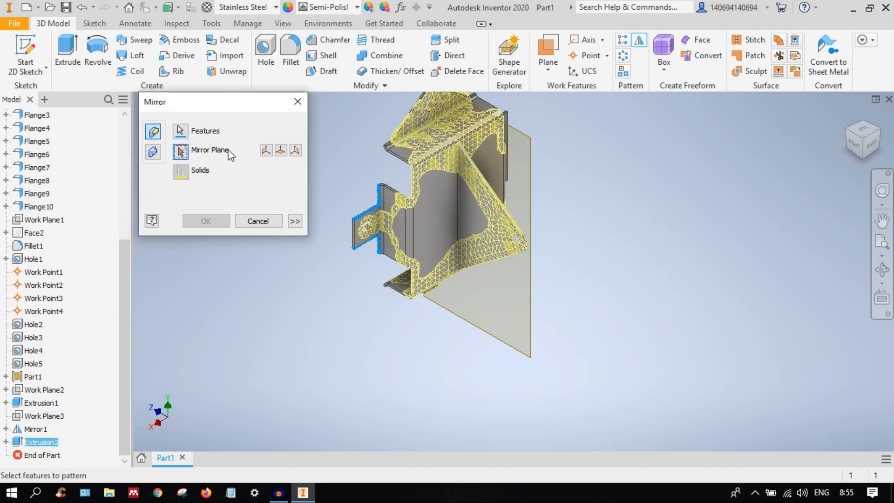
pyautogui.click(533, 150)
pyautogui.click(882, 128)
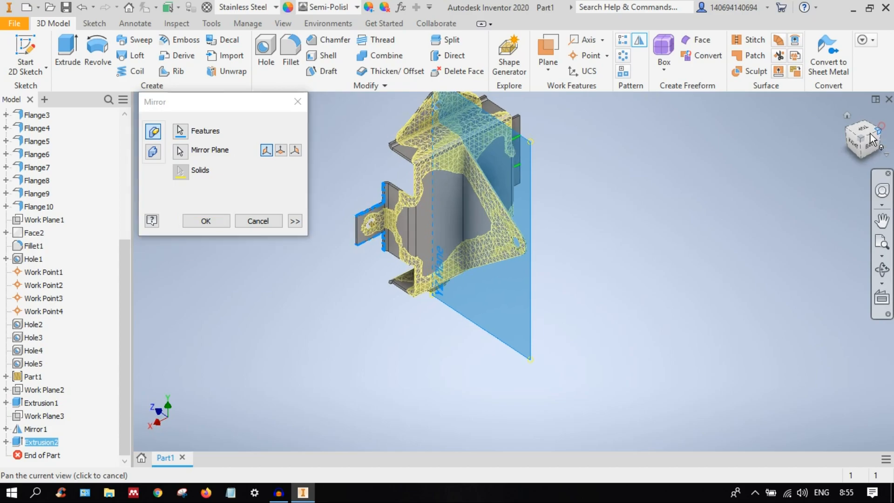
pyautogui.click(195, 222)
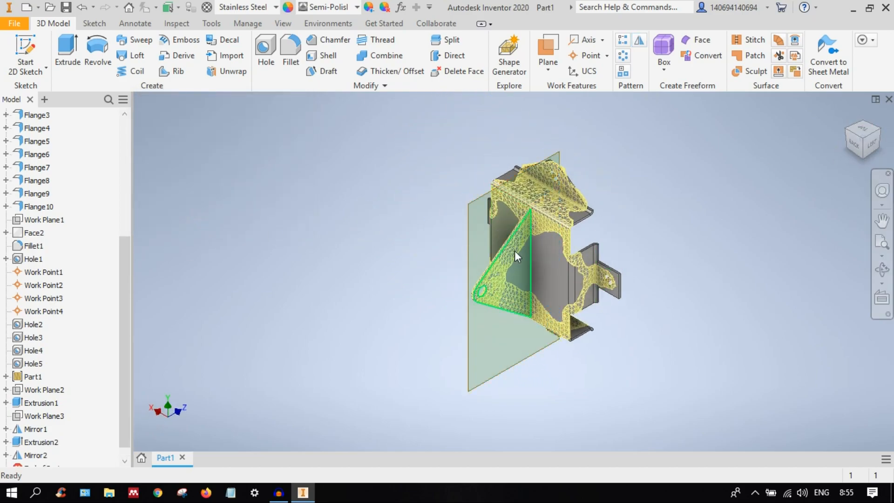
# Step: Inspect both trimmed side flanges and the remaining mesh outline from the back and in an isometric view
pyautogui.click(856, 144)
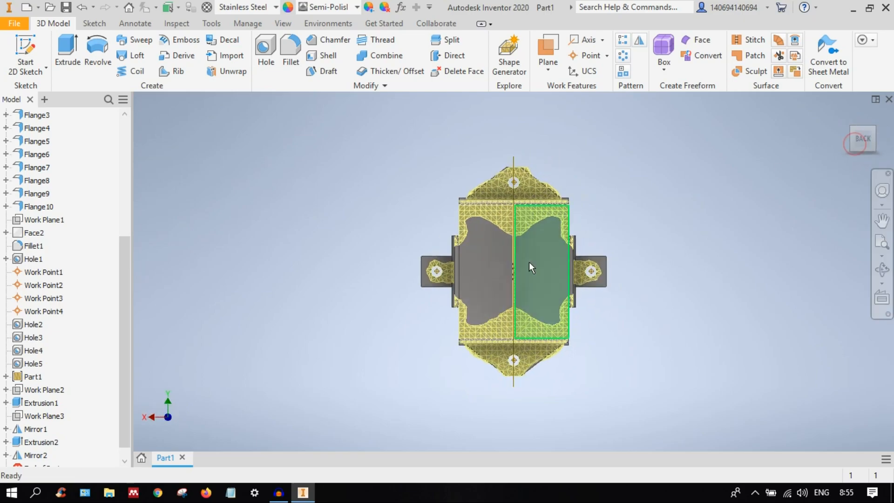
pyautogui.scroll(-4, 510, 264)
pyautogui.moveTo(519, 277); pyautogui.dragTo(577, 270, button='middle')
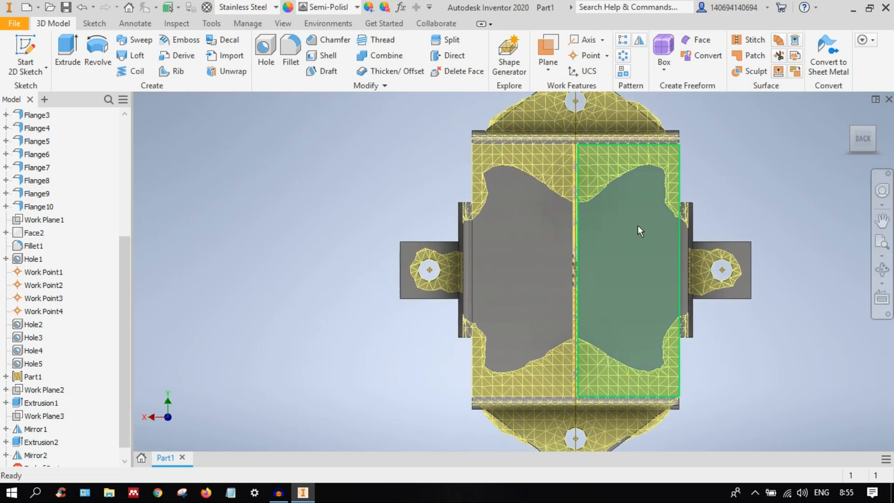
pyautogui.moveTo(856, 128)
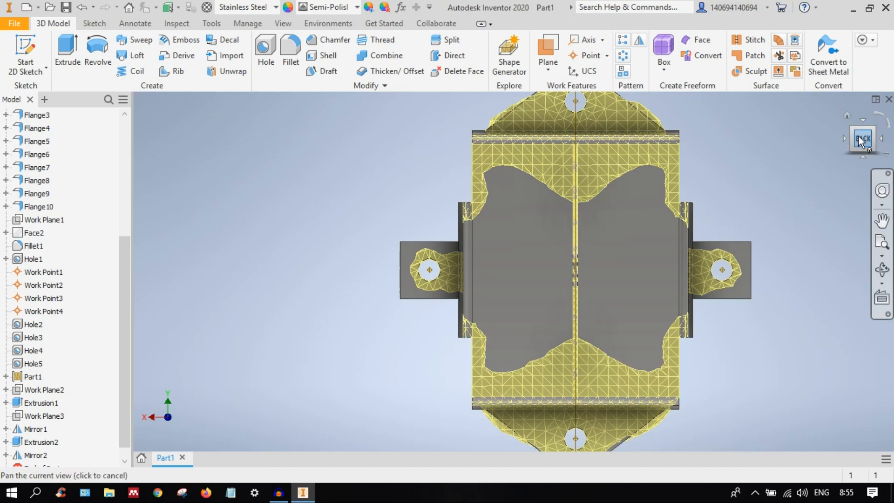
pyautogui.click(853, 129)
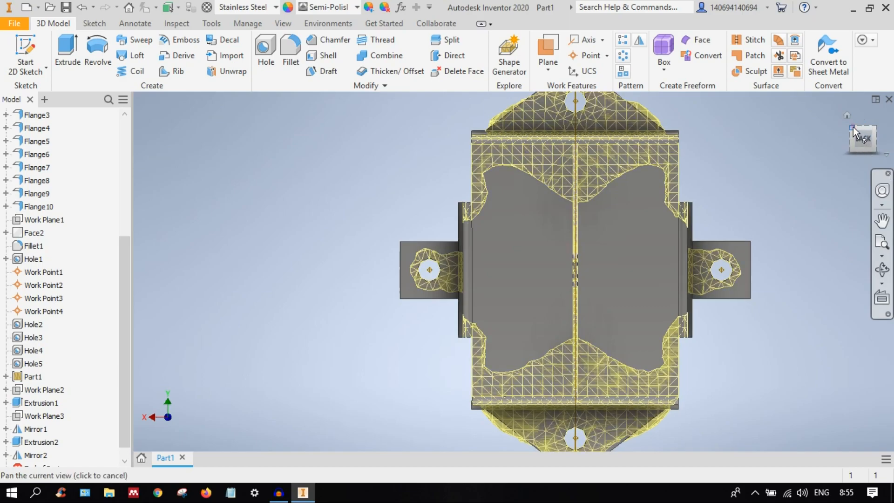
pyautogui.scroll(3, 496, 245)
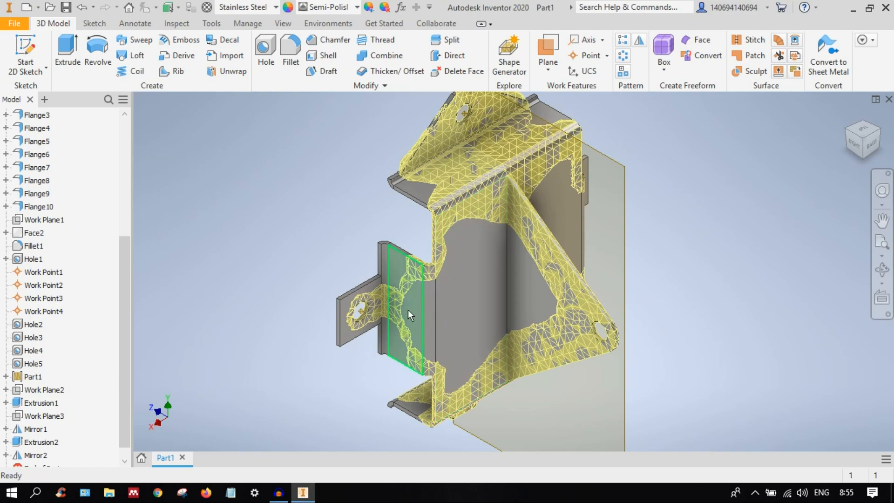
pyautogui.moveTo(502, 330); pyautogui.dragTo(554, 322, button='middle')
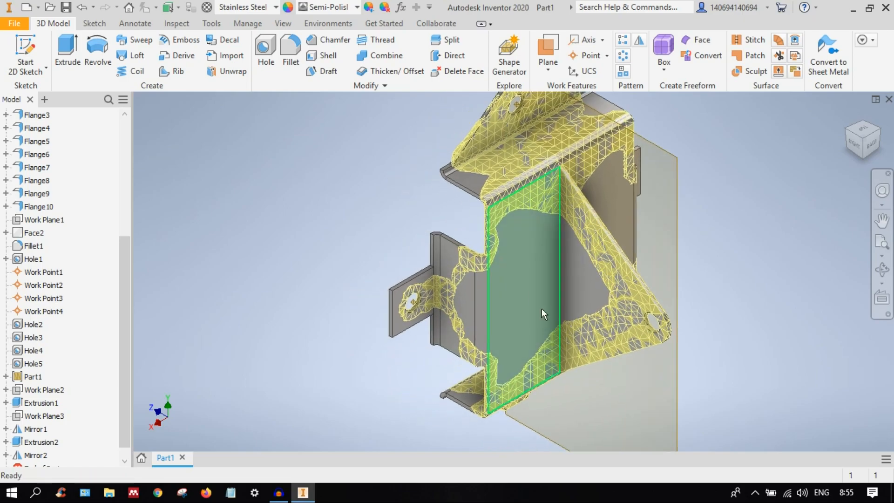
pyautogui.scroll(3, 535, 298)
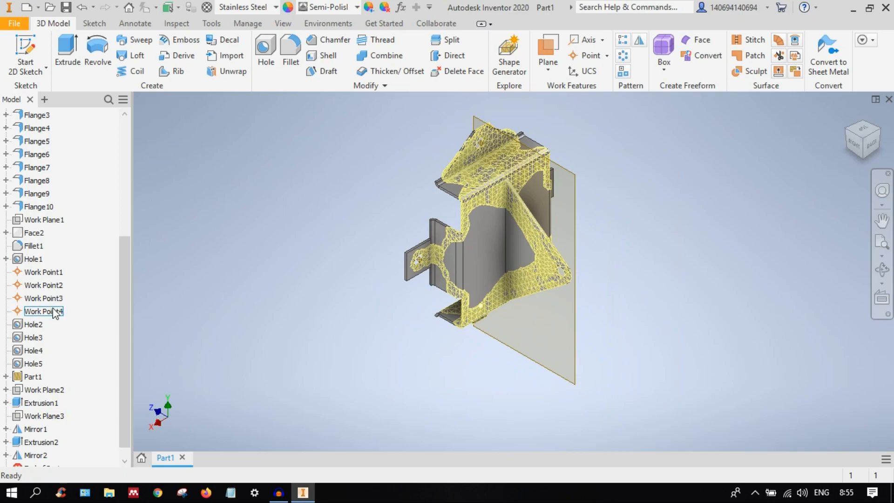
pyautogui.scroll(-1, 45, 370)
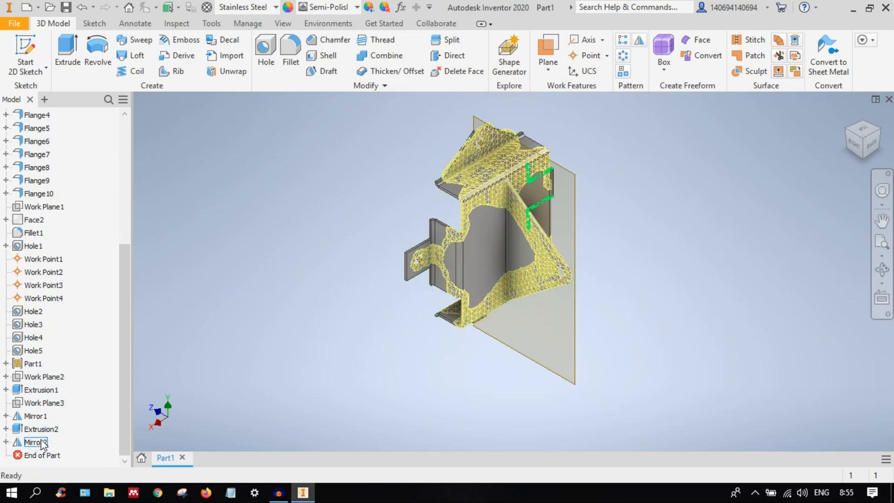
# Step: Make Work Plane2 visible and hide the origin YZ Plane
pyautogui.click(49, 379)
pyautogui.rightClick(49, 378)
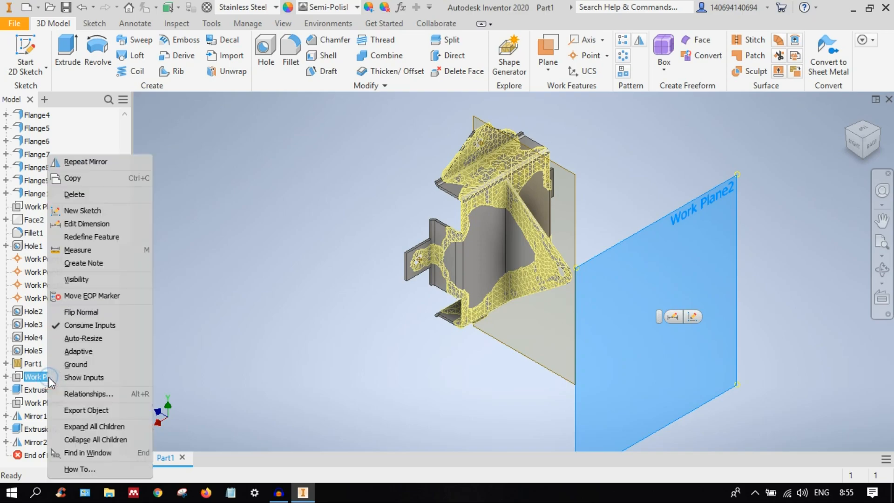
pyautogui.click(203, 293)
pyautogui.rightClick(42, 377)
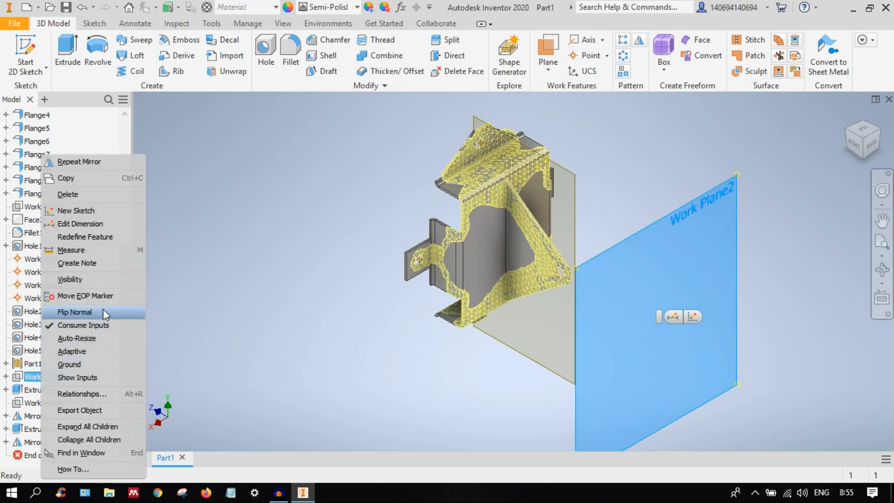
pyautogui.click(105, 278)
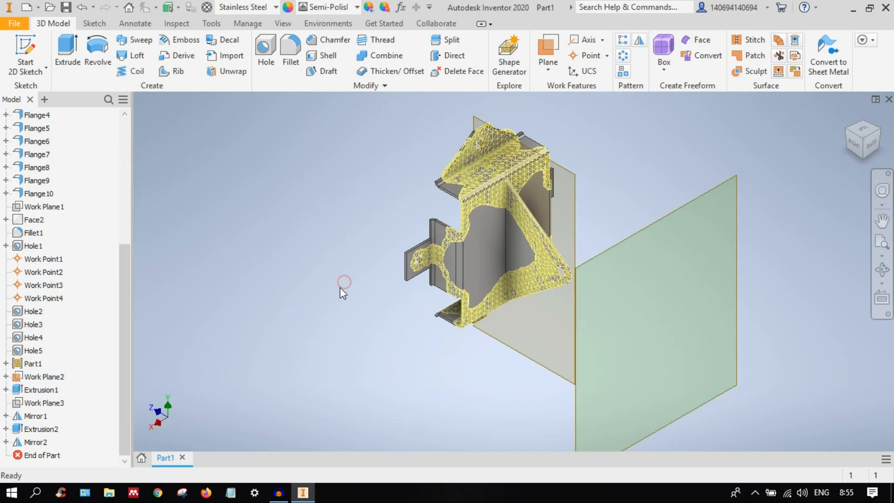
pyautogui.click(577, 196)
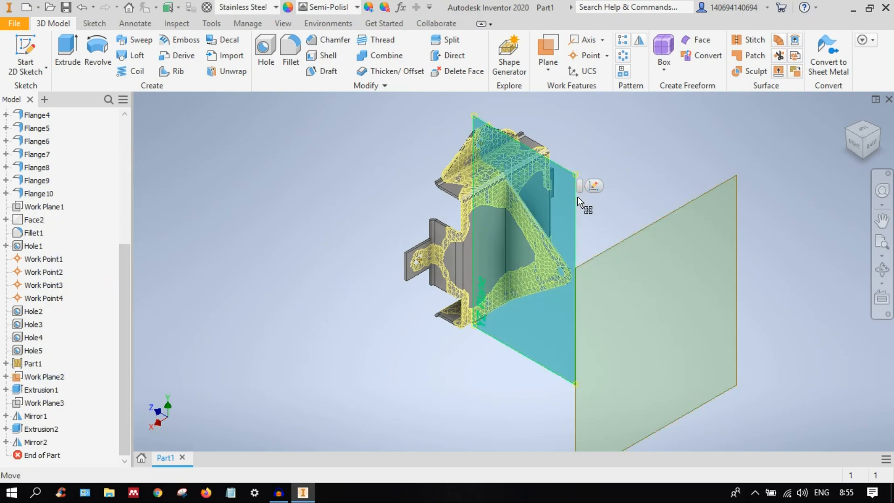
pyautogui.rightClick(577, 197)
pyautogui.click(617, 213)
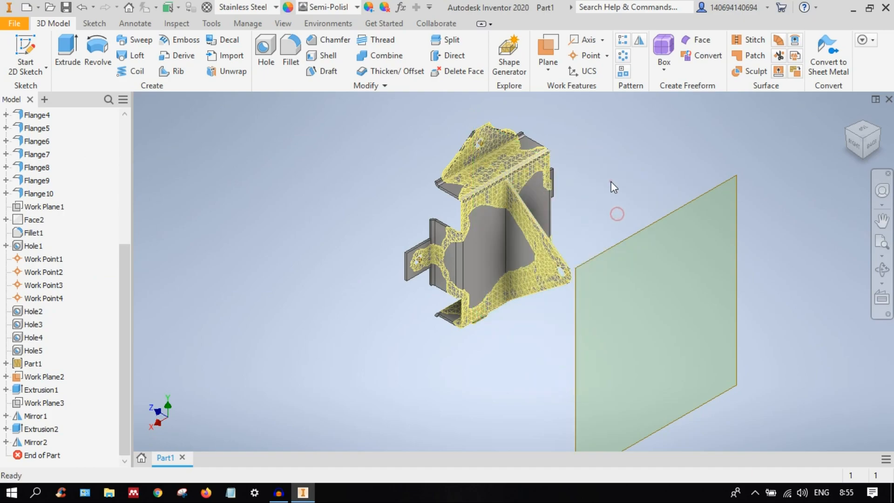
# Step: Start a sketch on Work Plane2 and draw a rectangle about 36 by 74 mm over the back face on one side of the central rib
pyautogui.press('s')
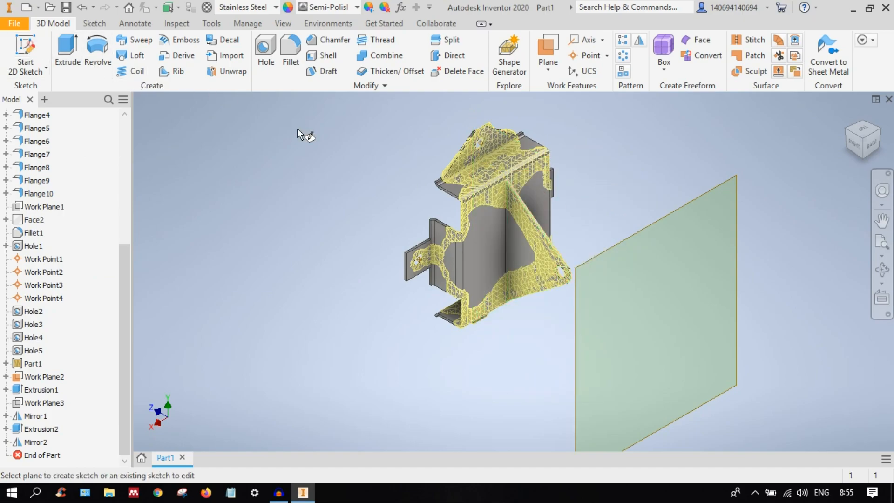
pyautogui.click(692, 202)
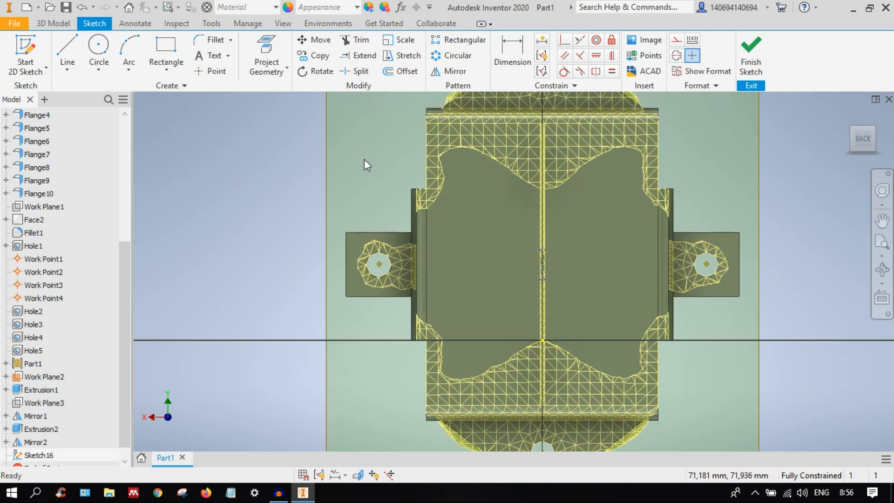
pyautogui.click(163, 48)
pyautogui.click(530, 185)
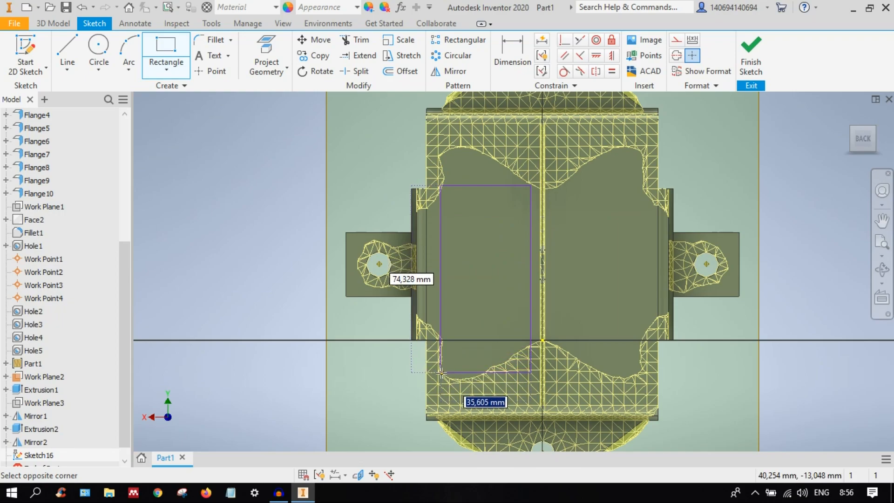
pyautogui.click(441, 373)
pyautogui.rightClick(471, 196)
pyautogui.click(519, 197)
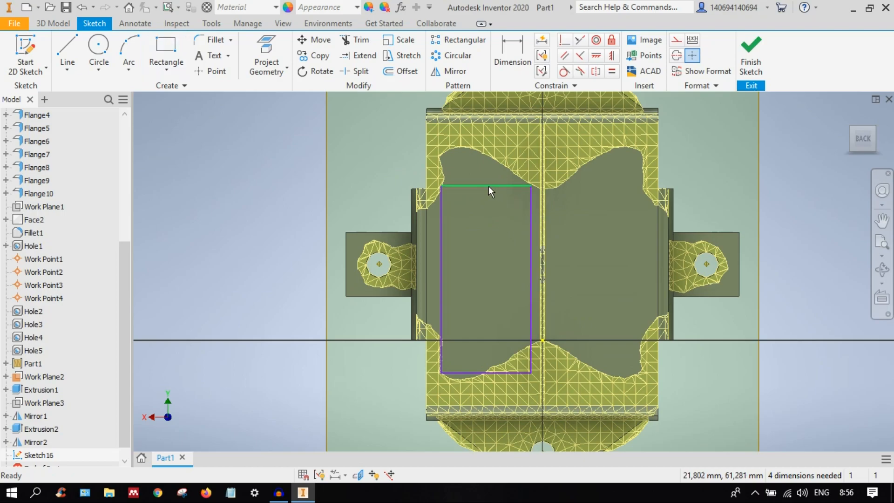
# Step: Dimension the rectangle's height and set it to 85 mm
pyautogui.press('d')
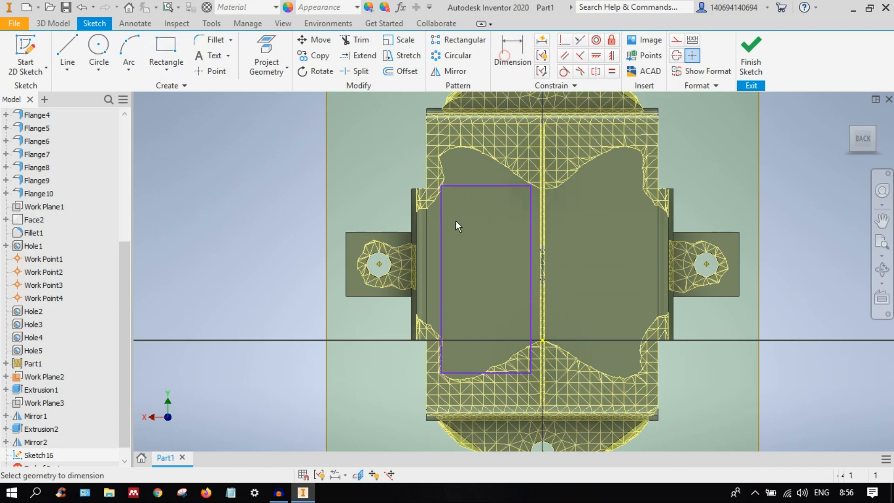
pyautogui.click(437, 227)
pyautogui.click(305, 281)
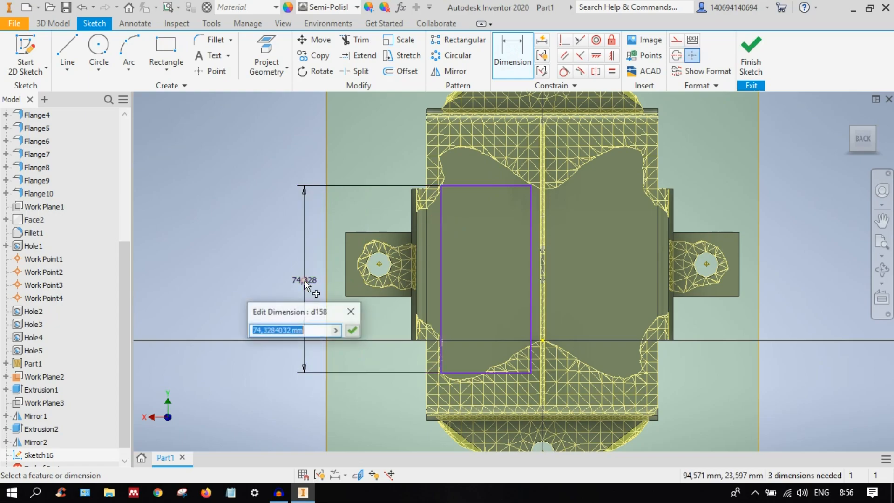
pyautogui.write('1')
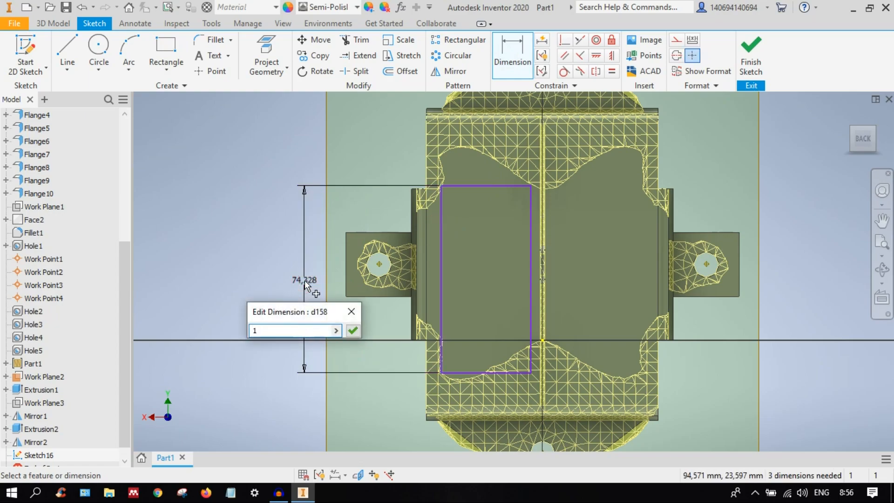
pyautogui.press('Return')
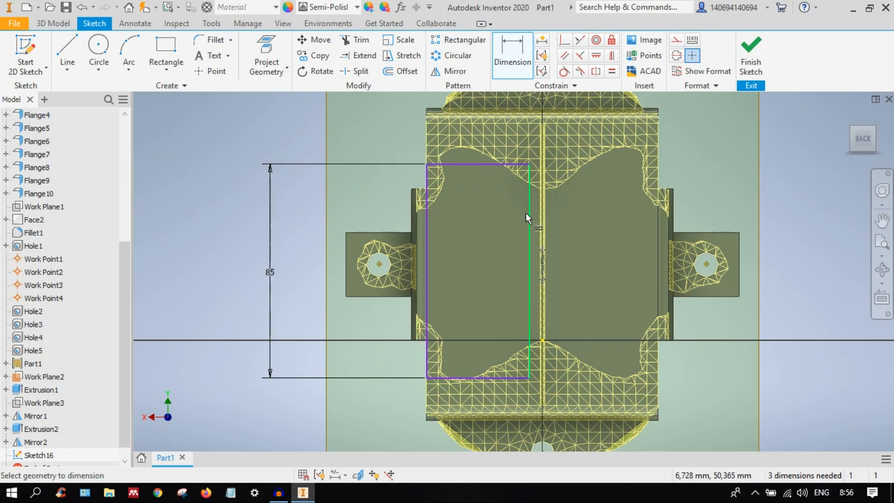
# Step: Reposition the rectangle's edges so it sits within the mesh-free opening between the central rib and the outer mesh outline
pyautogui.press('Escape')
pyautogui.moveTo(530, 210)
pyautogui.mouseDown()
pyautogui.moveTo(547, 211)
pyautogui.moveTo(526, 210)
pyautogui.mouseUp()
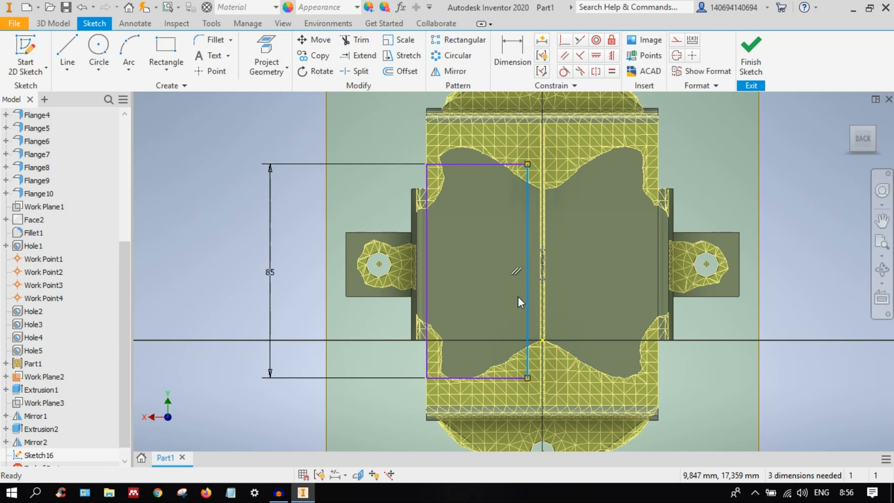
pyautogui.click(202, 170)
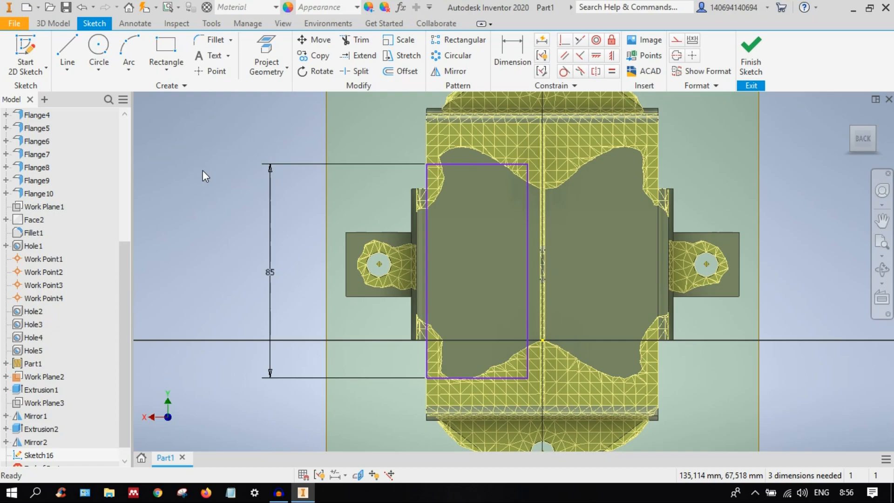
pyautogui.moveTo(429, 203); pyautogui.dragTo(454, 209)
pyautogui.moveTo(475, 164); pyautogui.dragTo(479, 141)
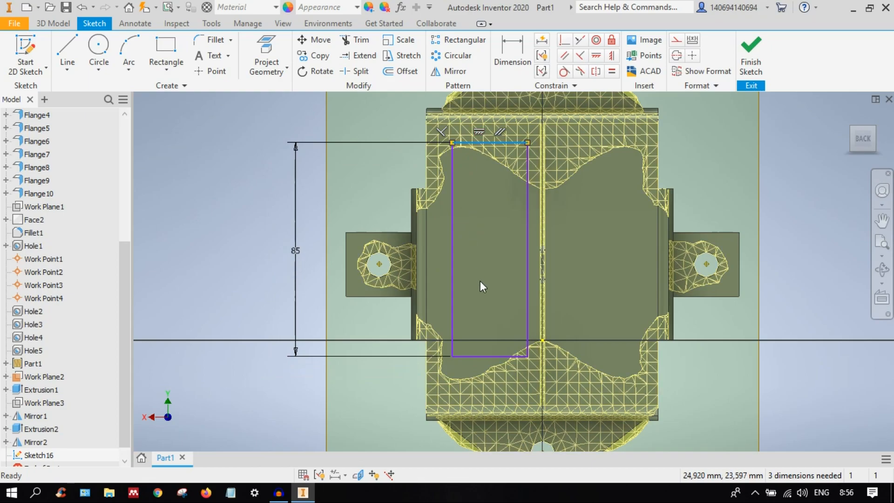
pyautogui.moveTo(483, 357)
pyautogui.mouseDown()
pyautogui.moveTo(484, 375)
pyautogui.moveTo(481, 367)
pyautogui.mouseUp()
pyautogui.moveTo(450, 269); pyautogui.dragTo(437, 264)
pyautogui.moveTo(498, 154); pyautogui.dragTo(496, 143)
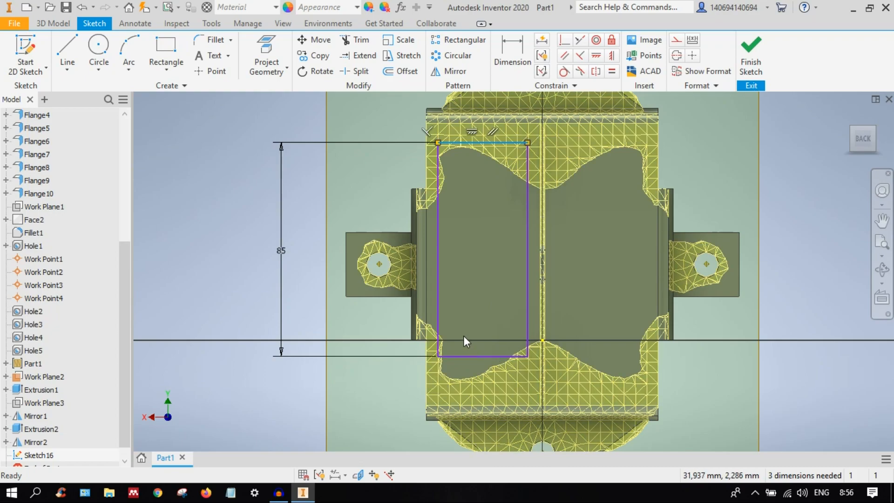
pyautogui.moveTo(438, 281); pyautogui.dragTo(452, 283)
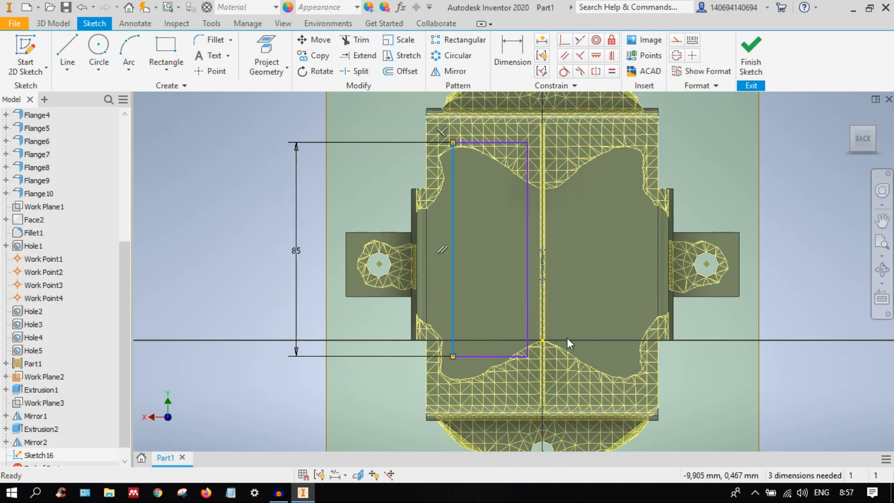
pyautogui.moveTo(489, 359); pyautogui.dragTo(490, 365)
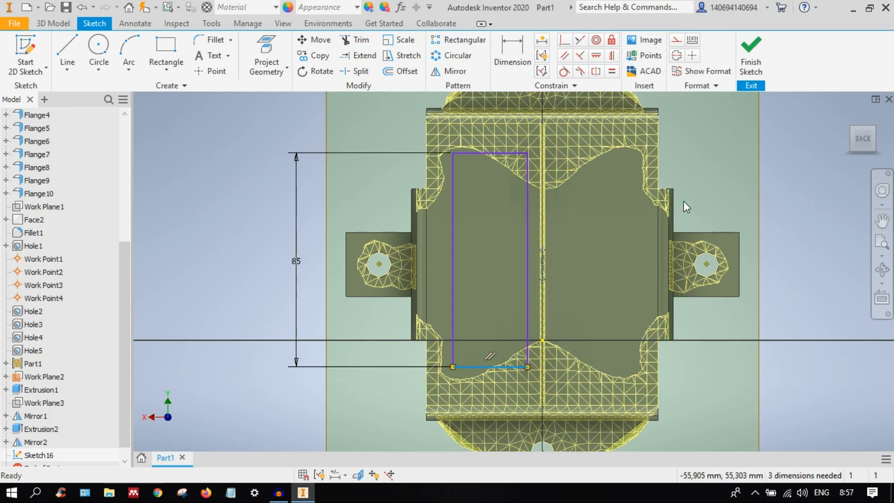
# Step: Extrude the rectangle 225.5 mm as a cut in the default direction through the bracket's back face
pyautogui.click(52, 23)
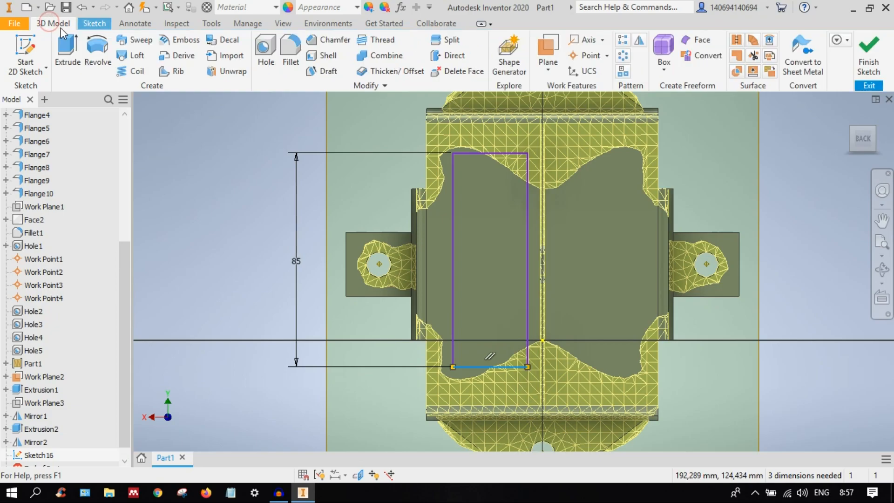
pyautogui.click(68, 49)
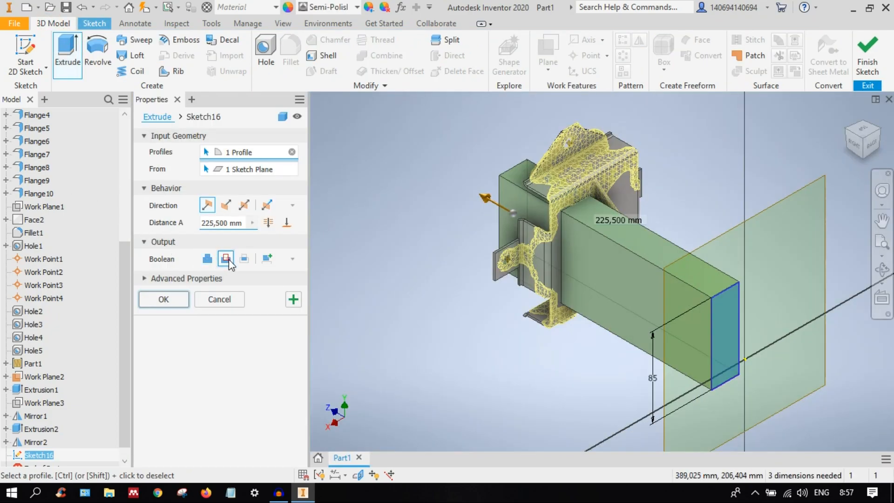
pyautogui.click(225, 258)
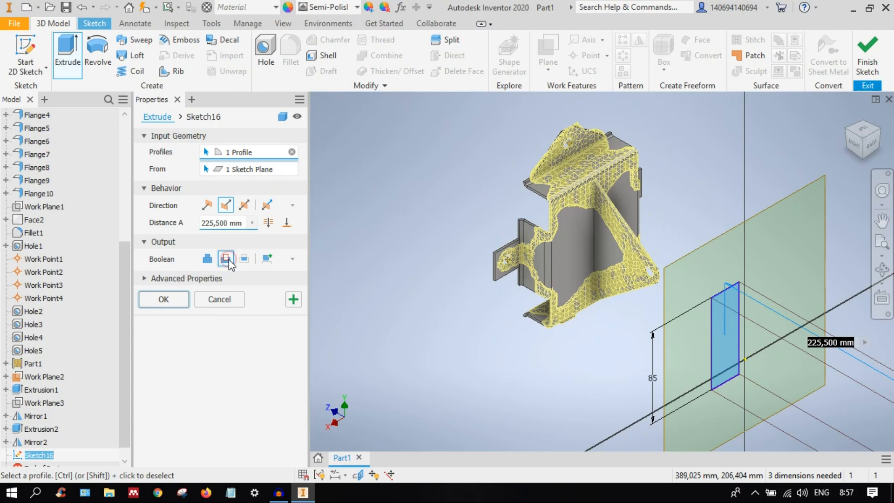
pyautogui.click(207, 205)
pyautogui.scroll(-5, 588, 219)
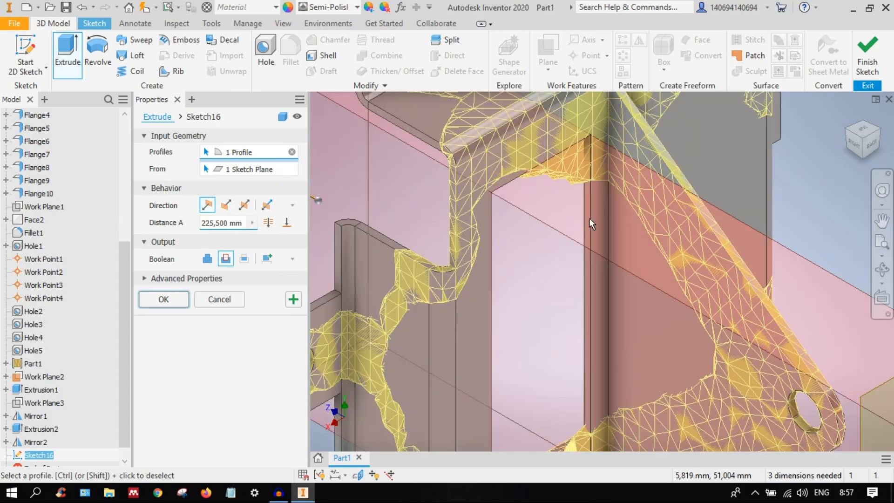
pyautogui.scroll(2, 545, 247)
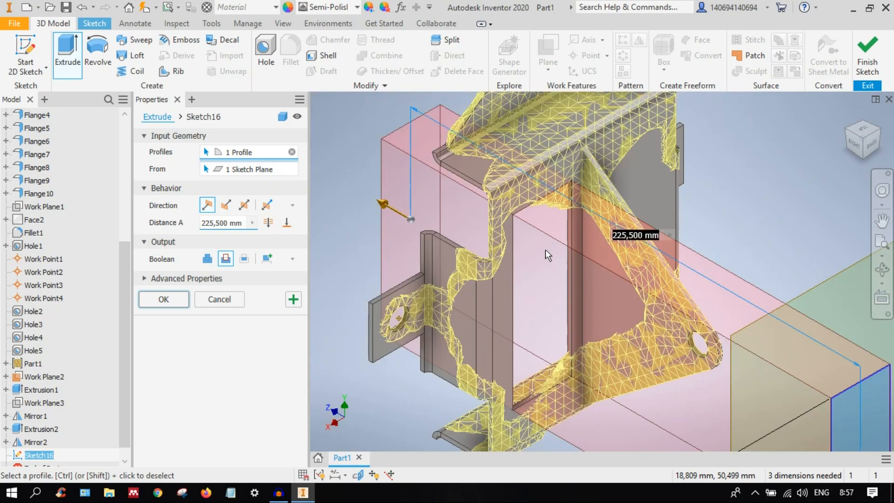
pyautogui.click(171, 303)
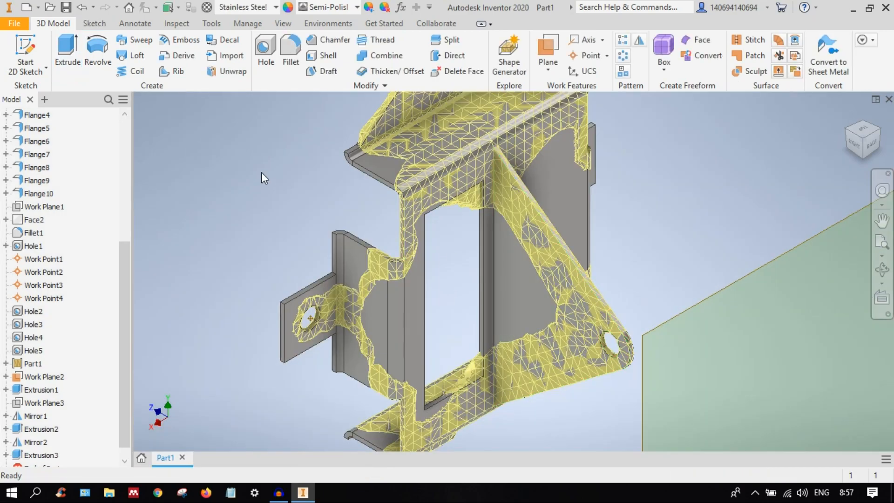
# Step: Mirror the rectangular cut Extrusion3 about the YZ Plane to the other side of the central rib
pyautogui.click(640, 41)
pyautogui.scroll(-1, 45, 368)
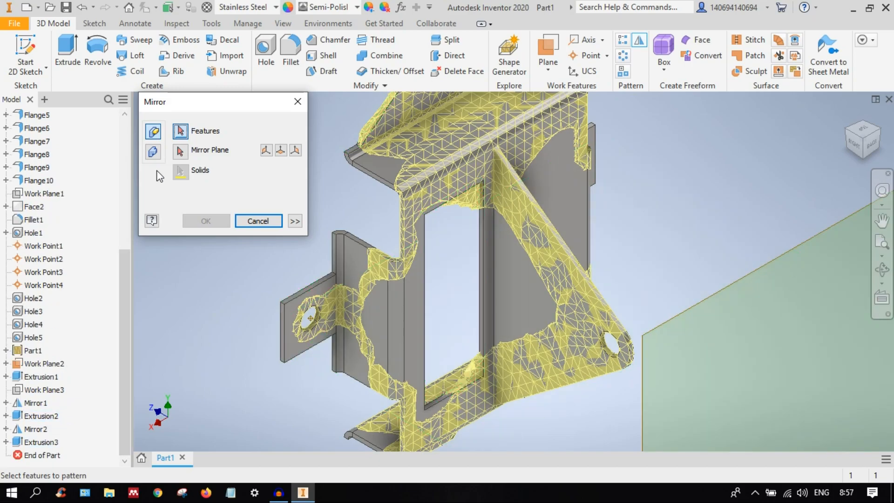
pyautogui.click(46, 448)
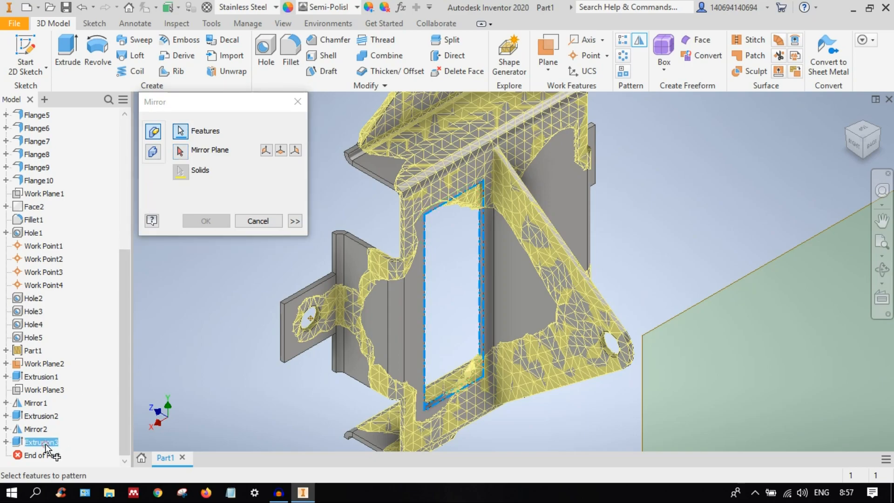
pyautogui.click(180, 150)
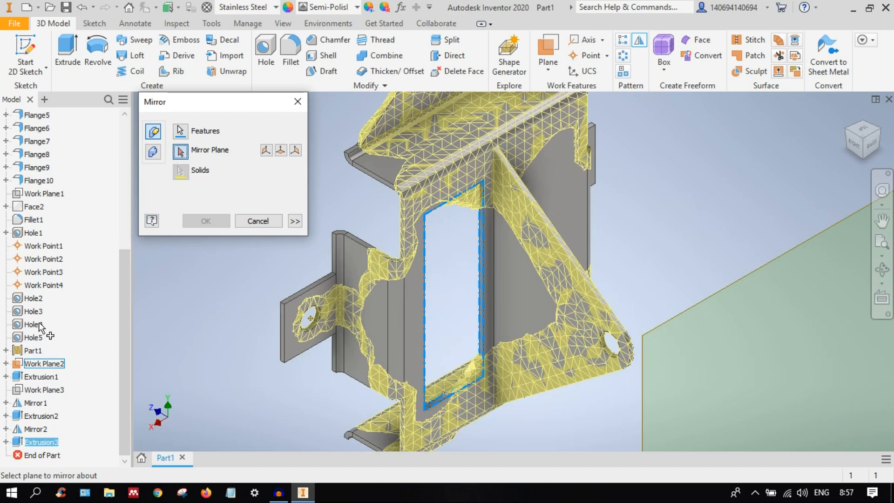
pyautogui.scroll(6, 49, 280)
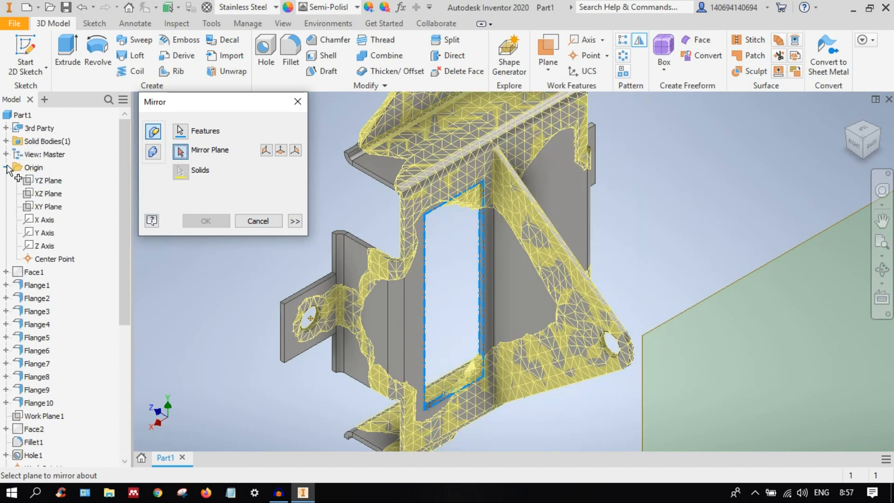
pyautogui.click(43, 180)
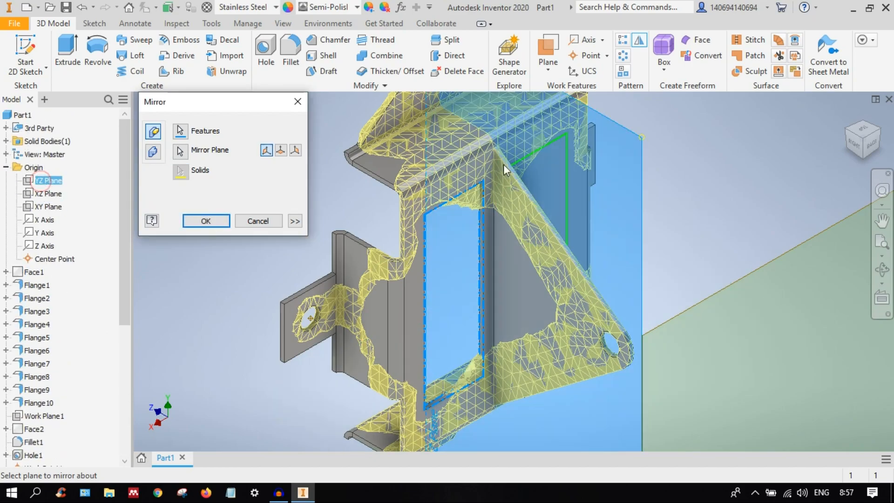
pyautogui.click(876, 145)
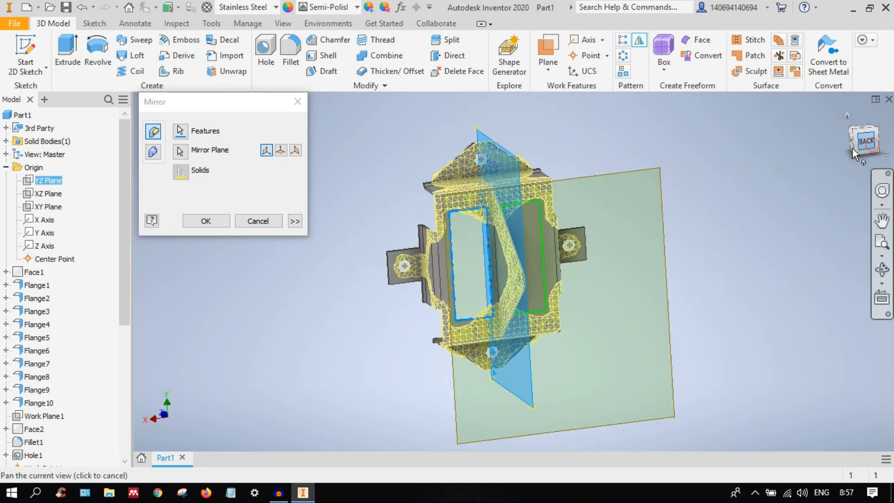
pyautogui.click(206, 221)
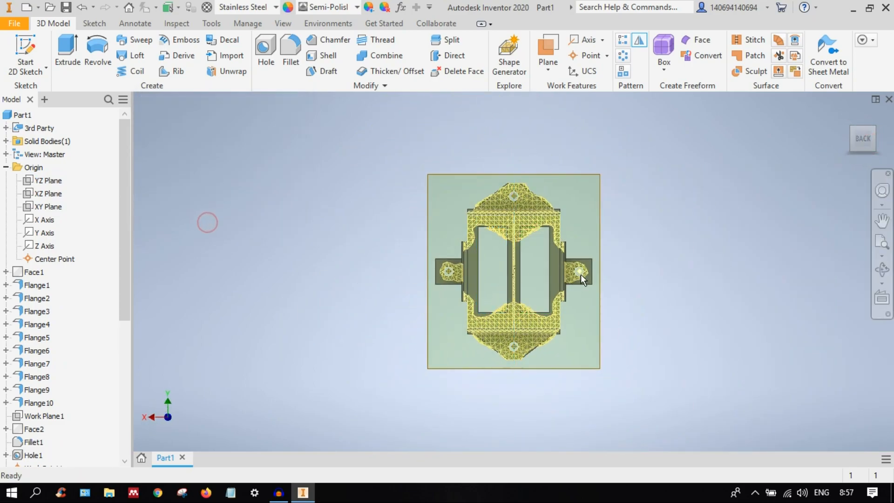
pyautogui.scroll(-3, 559, 272)
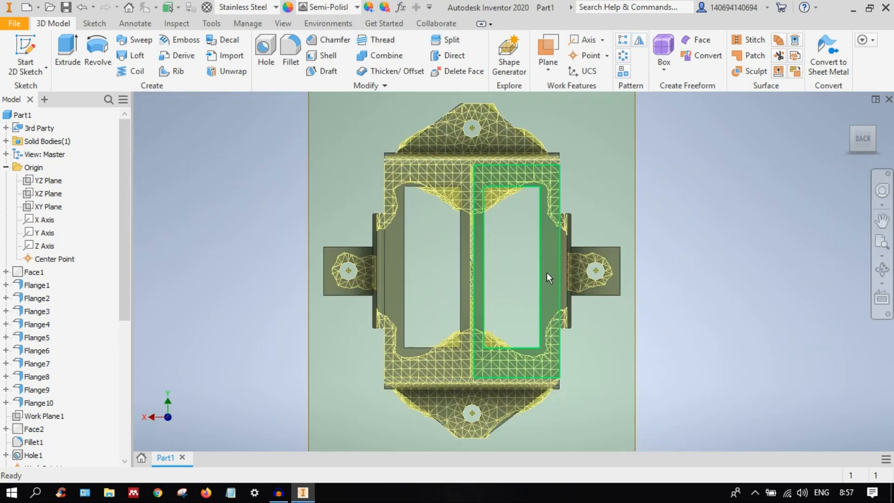
pyautogui.click(853, 130)
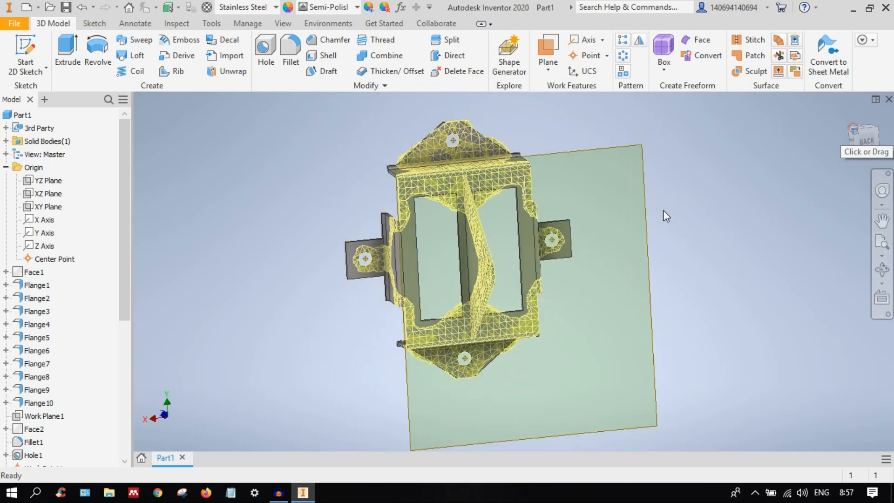
pyautogui.scroll(-5, 418, 250)
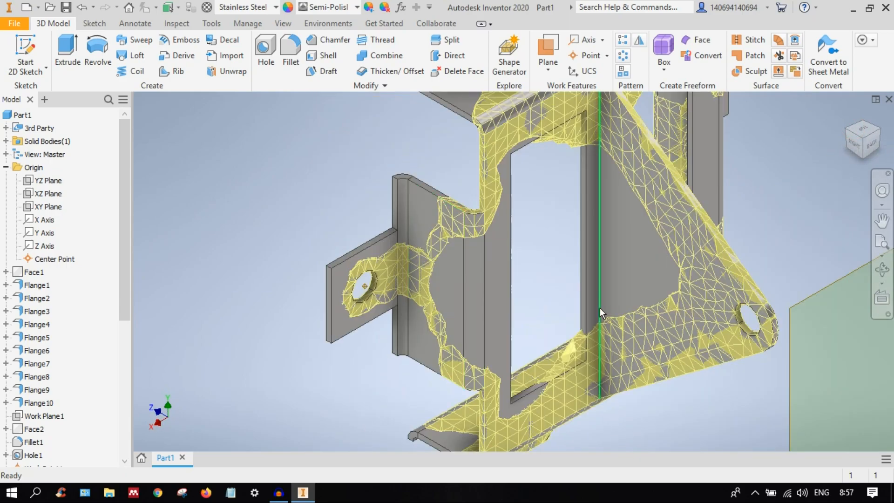
# Step: Examine the mesh-free areas on the bracket's side flange and triangular rib and where the YZ Plane crosses them
pyautogui.scroll(-3, 432, 317)
pyautogui.scroll(2, 434, 320)
pyautogui.scroll(3, 712, 305)
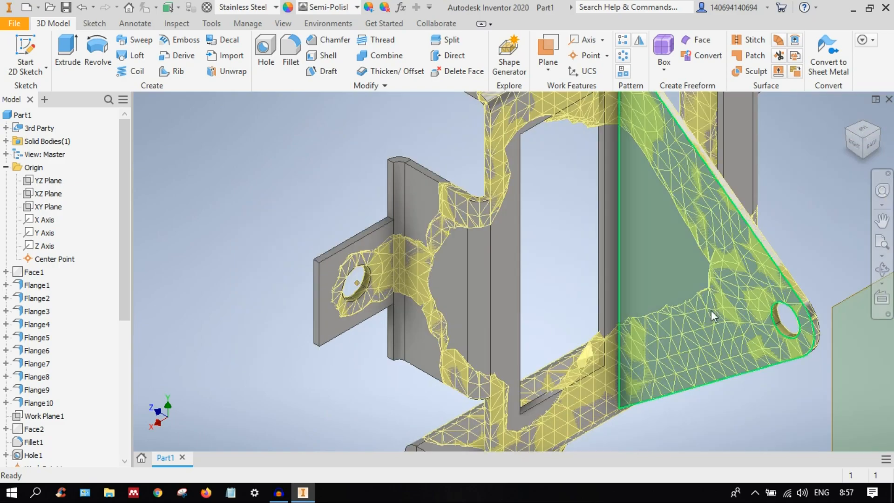
pyautogui.scroll(-3, 628, 330)
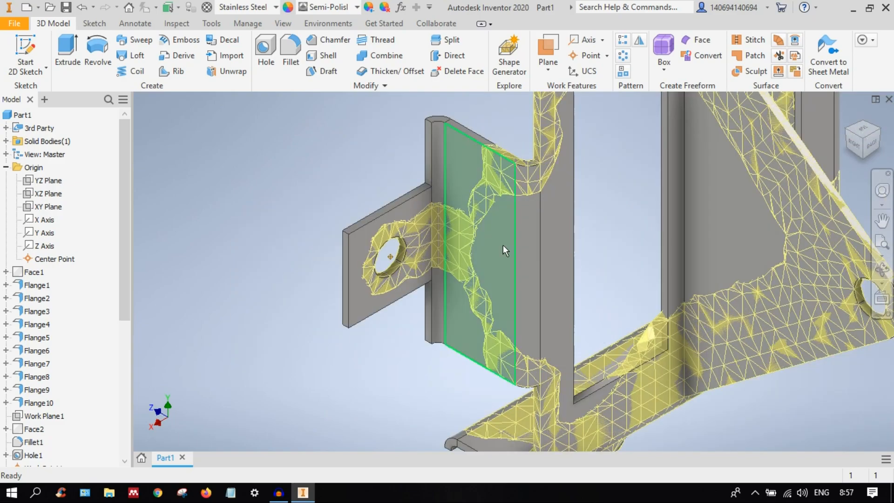
pyautogui.scroll(3, 641, 272)
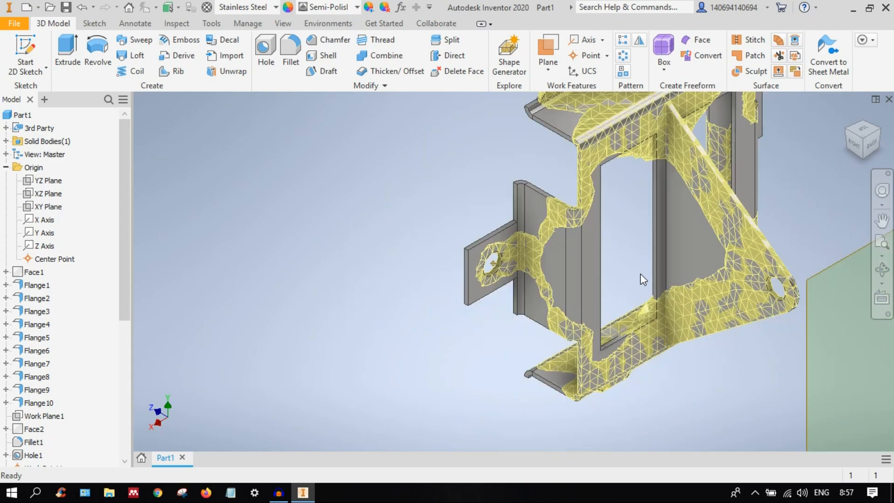
pyautogui.scroll(2, 645, 269)
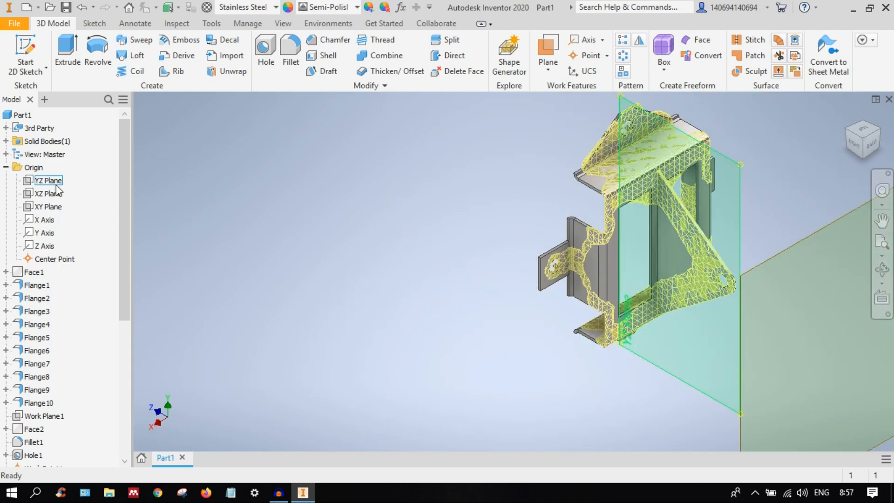
pyautogui.click(41, 181)
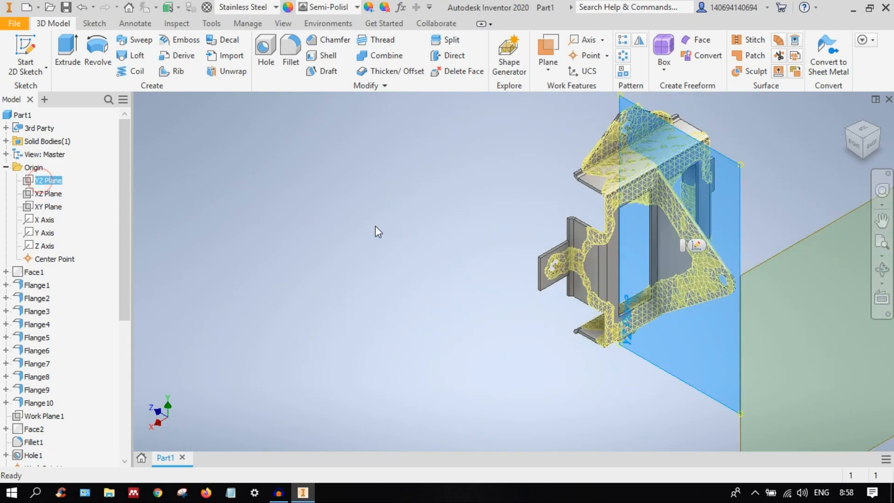
pyautogui.click(402, 232)
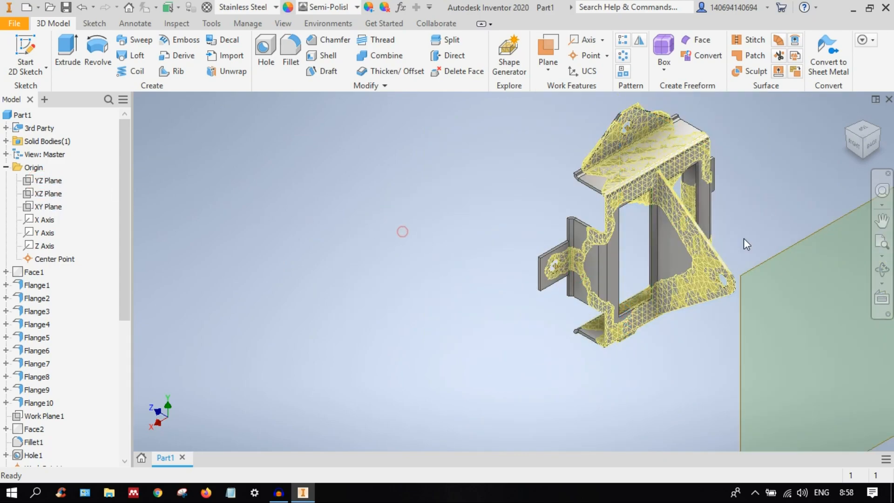
# Step: Turn off the visibility of the existing work plane beside the bracket's triangular rib
pyautogui.click(745, 288)
pyautogui.rightClick(741, 298)
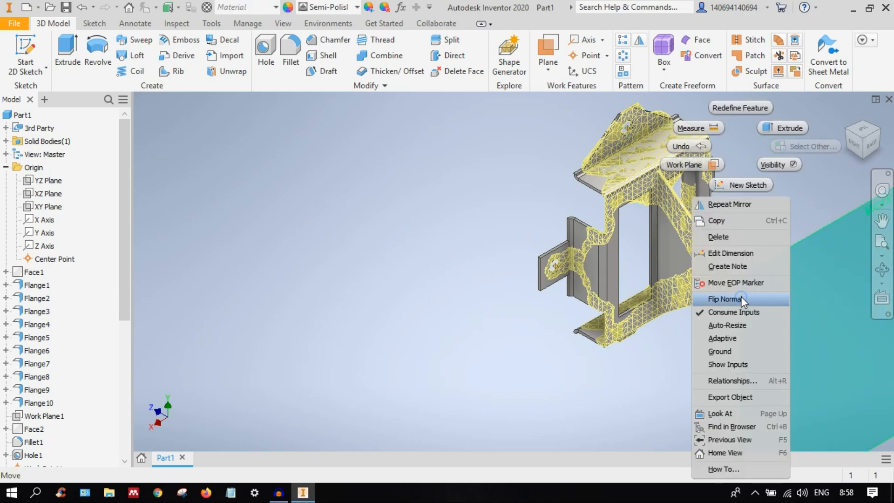
pyautogui.click(791, 164)
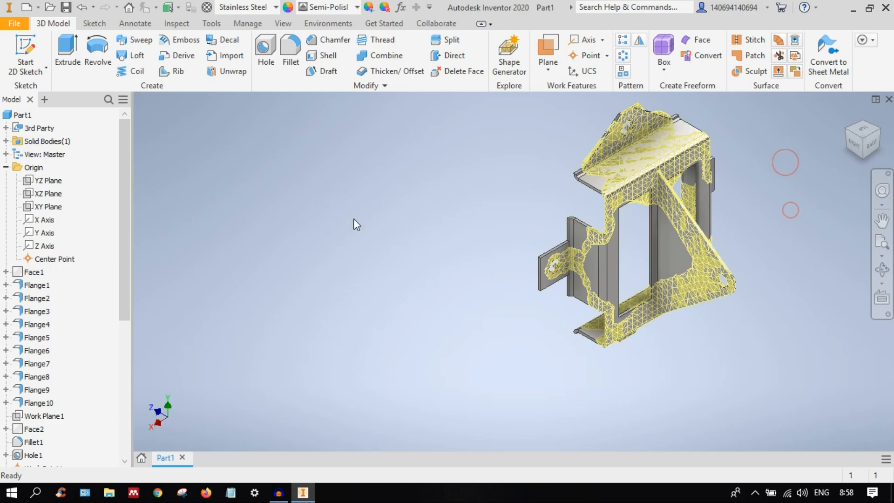
# Step: Create a work plane parallel to the YZ Plane, offset about 123.5 mm towards the side flange
pyautogui.click(548, 49)
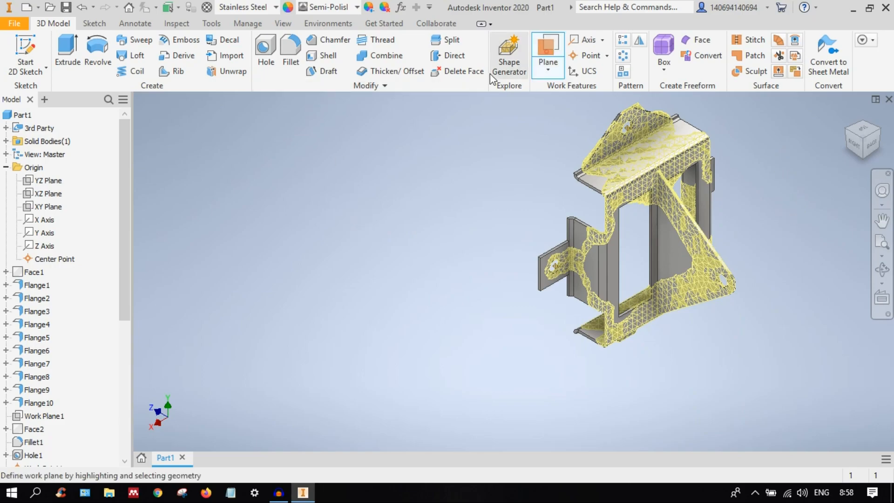
pyautogui.click(47, 181)
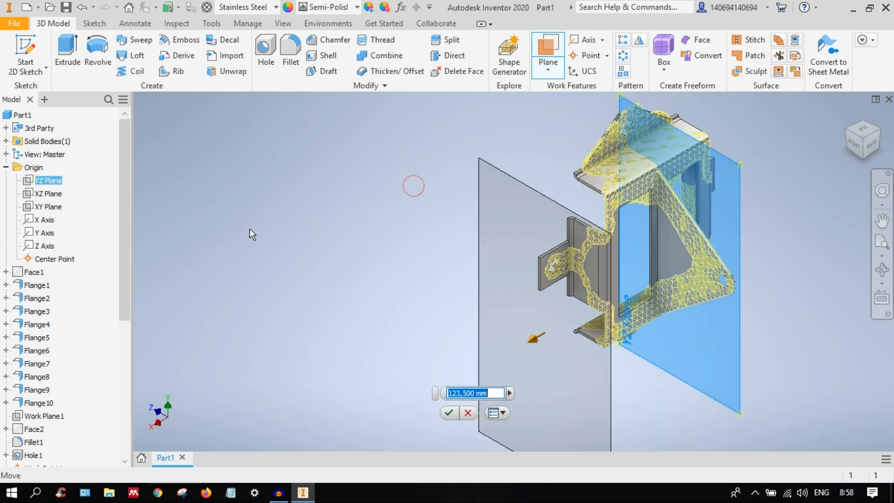
pyautogui.click(435, 411)
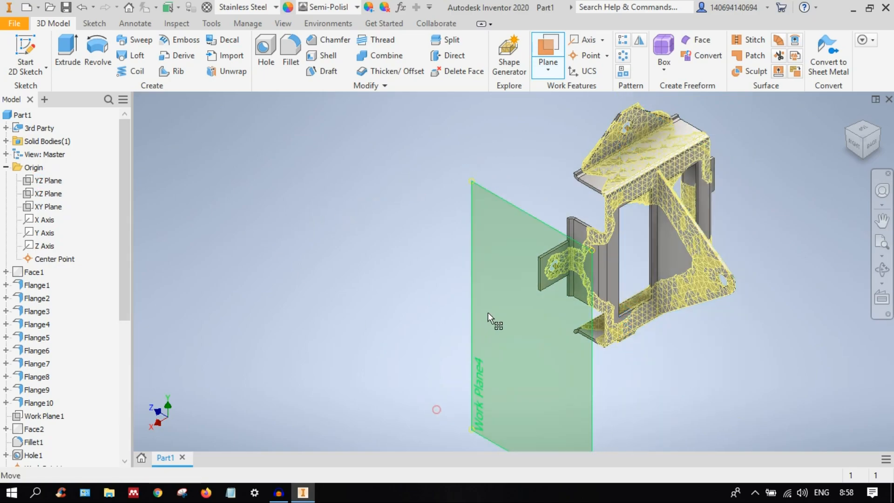
# Step: Start a 2D sketch on the new offset work plane, facing the side flange and triangular rib
pyautogui.click(485, 193)
pyautogui.click(521, 184)
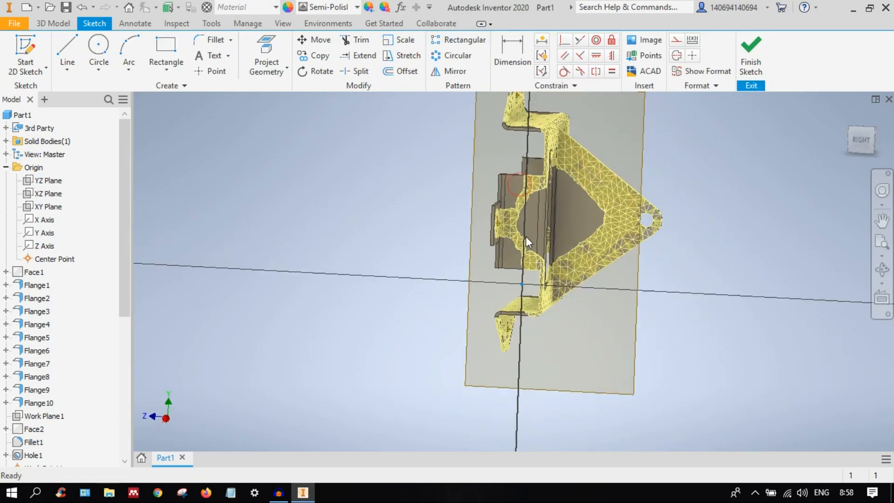
pyautogui.scroll(-3, 489, 252)
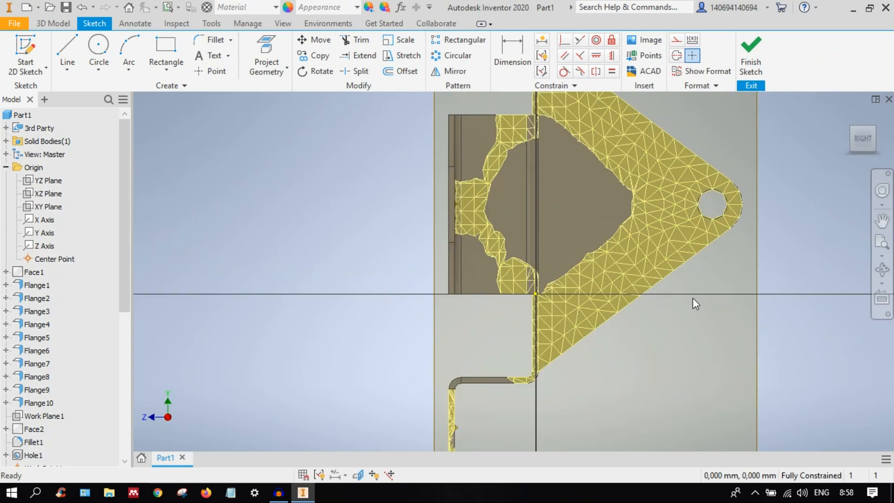
pyautogui.scroll(3, 671, 368)
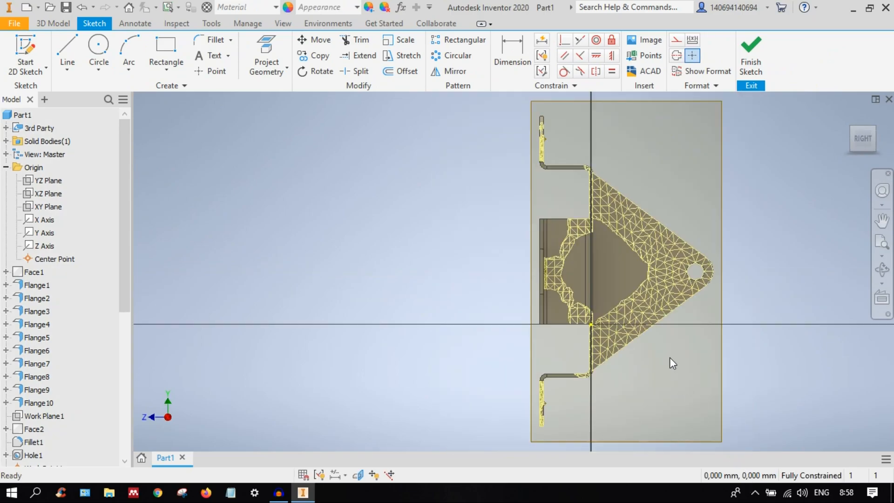
pyautogui.moveTo(769, 216)
pyautogui.keyDown('shift'); pyautogui.mouseDown(button='middle')
pyautogui.moveTo(728, 240)
pyautogui.moveTo(763, 214)
pyautogui.mouseUp(button='middle'); pyautogui.keyUp('shift')
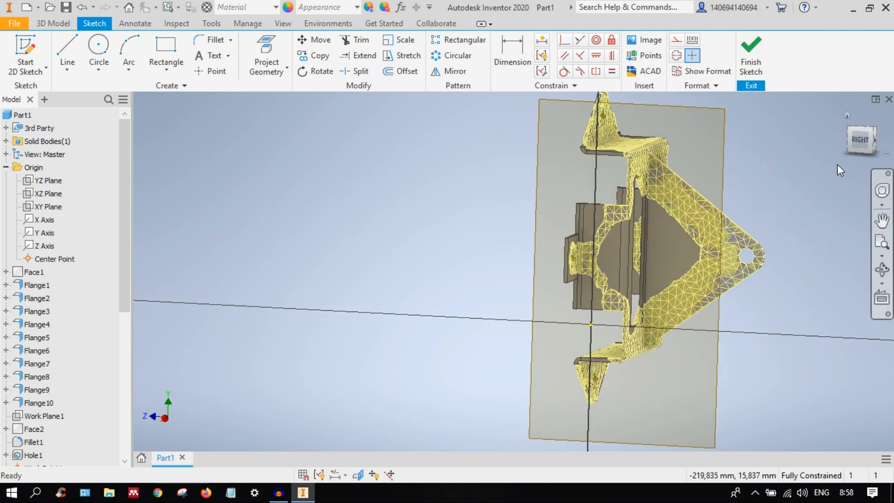
pyautogui.click(861, 140)
pyautogui.scroll(-6, 497, 272)
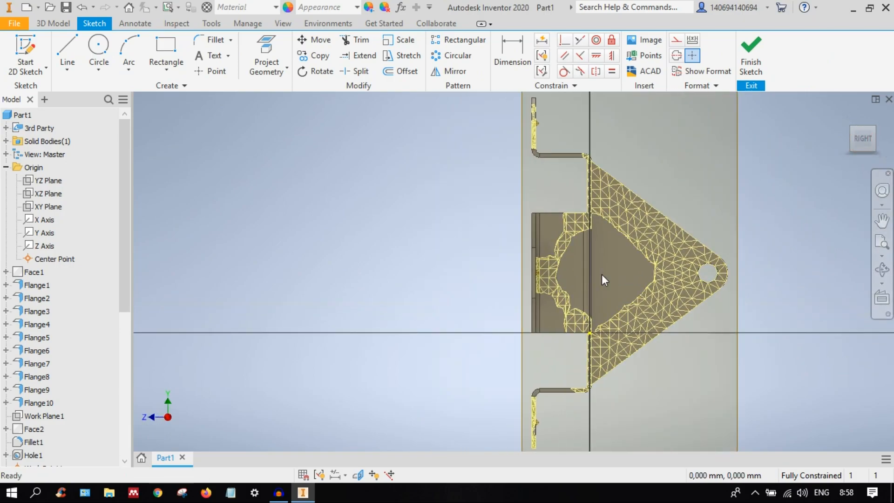
# Step: Sketch a three-point arc slot in the triangular rib's mesh-free opening, bulging towards the rib's hole, and reposition it by its centre
pyautogui.click(172, 70)
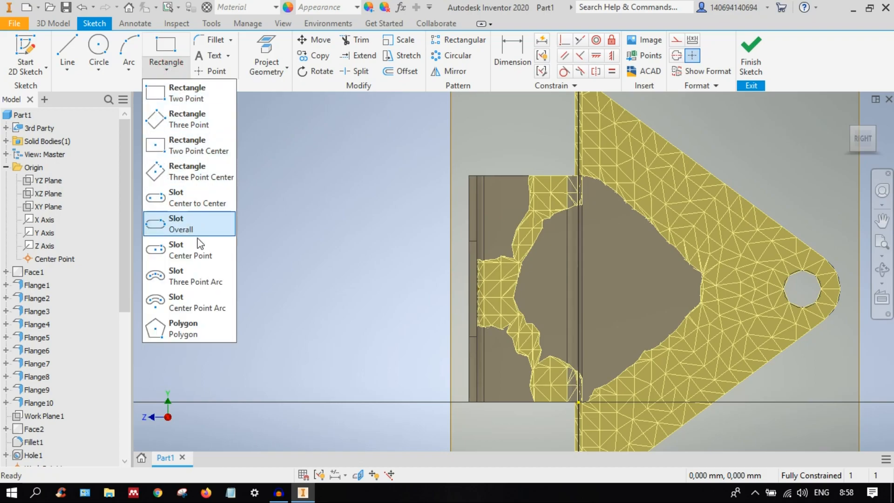
pyautogui.click(182, 276)
pyautogui.click(613, 251)
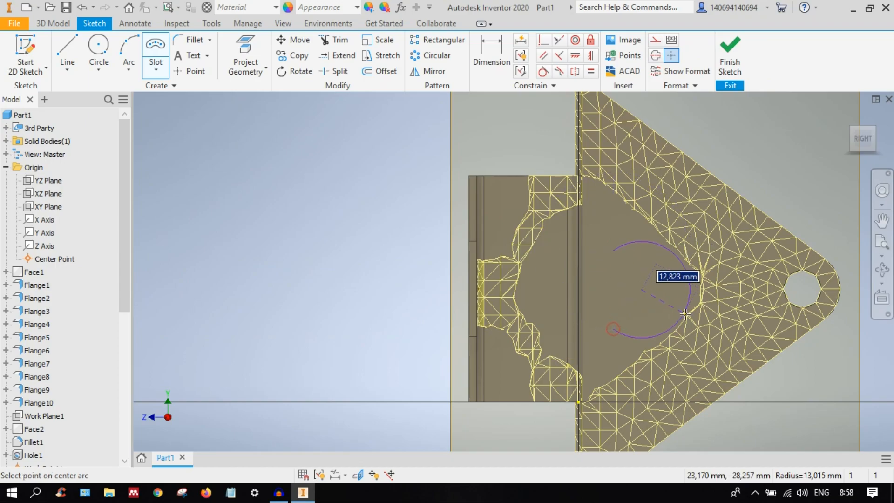
pyautogui.click(613, 329)
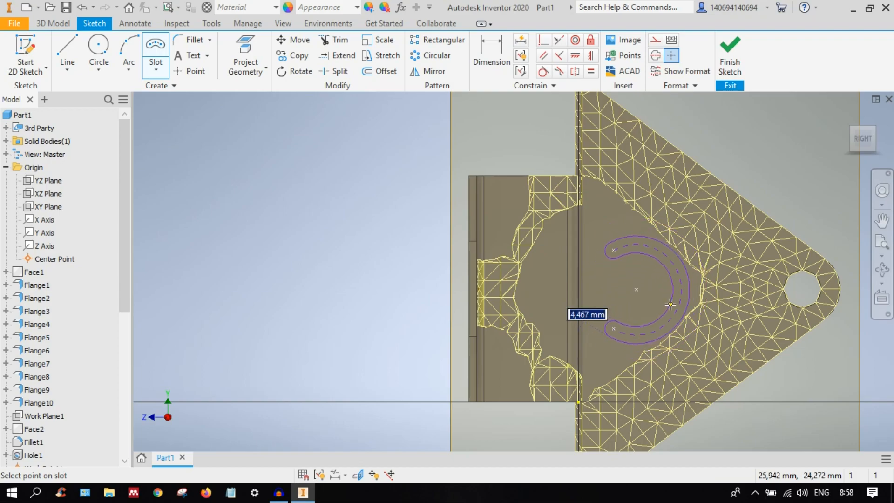
pyautogui.click(670, 304)
pyautogui.rightClick(636, 271)
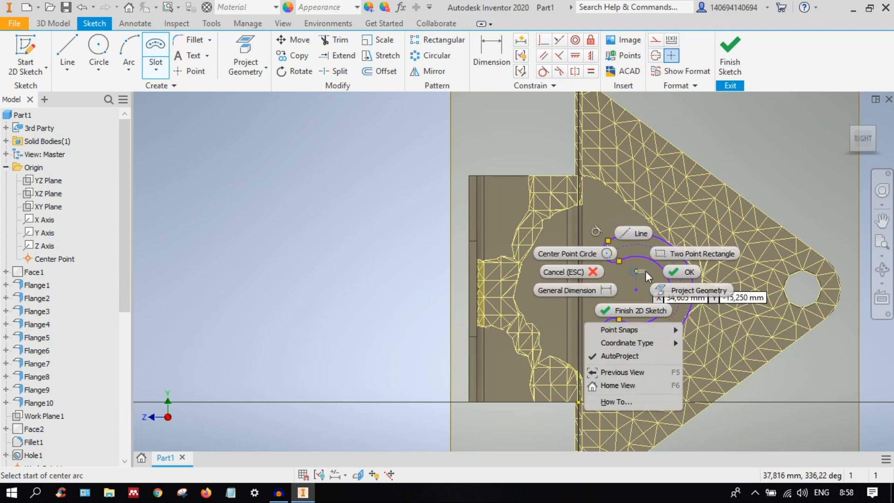
pyautogui.click(684, 271)
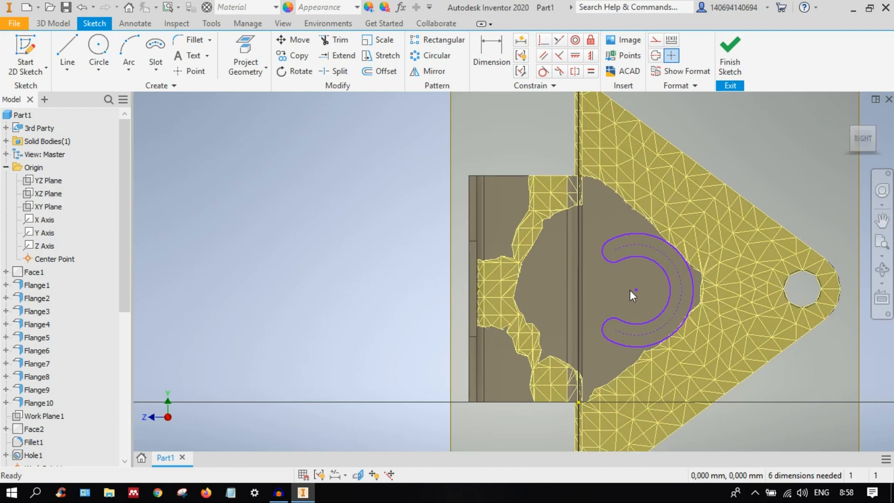
pyautogui.moveTo(630, 290); pyautogui.dragTo(626, 287)
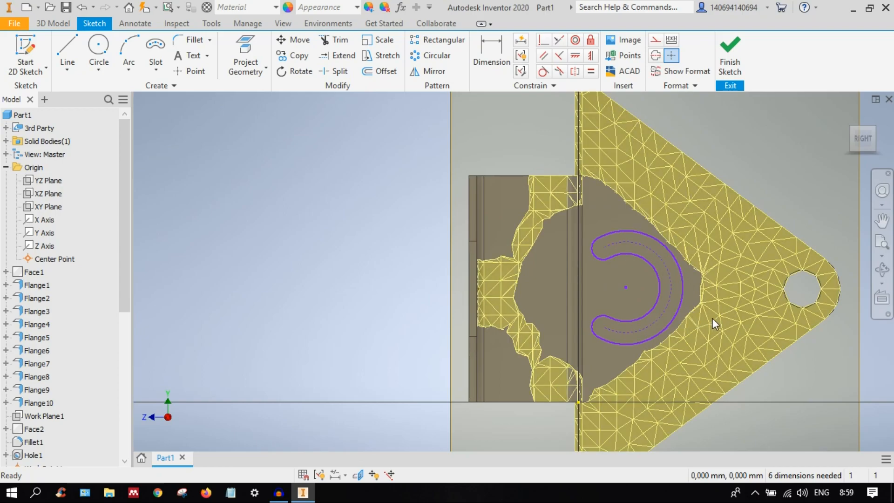
pyautogui.moveTo(626, 287); pyautogui.dragTo(627, 295)
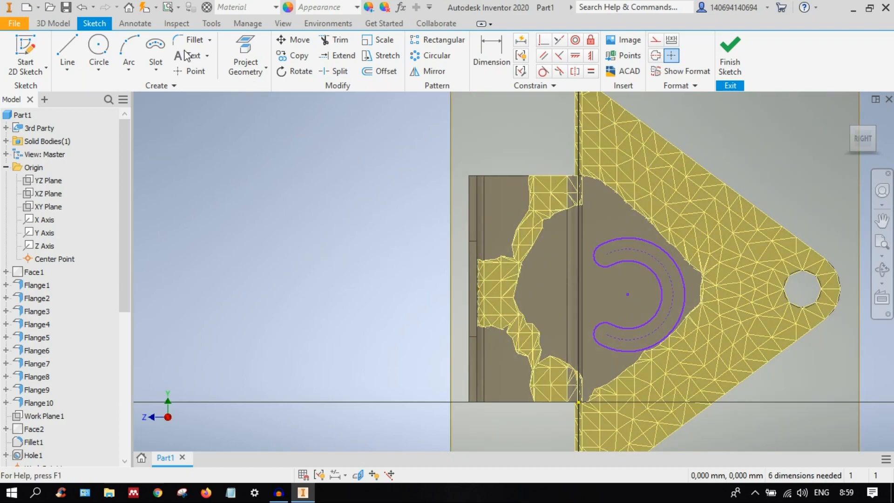
# Step: Sketch a second three-point arc slot outside the bracket, about 23 mm between its ends and about 12 mm in radius, facing the first slot
pyautogui.click(158, 55)
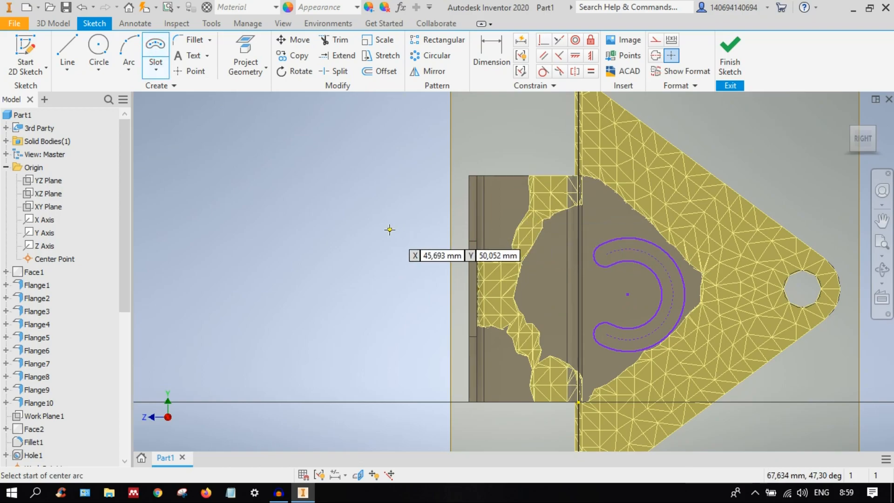
pyautogui.click(361, 245)
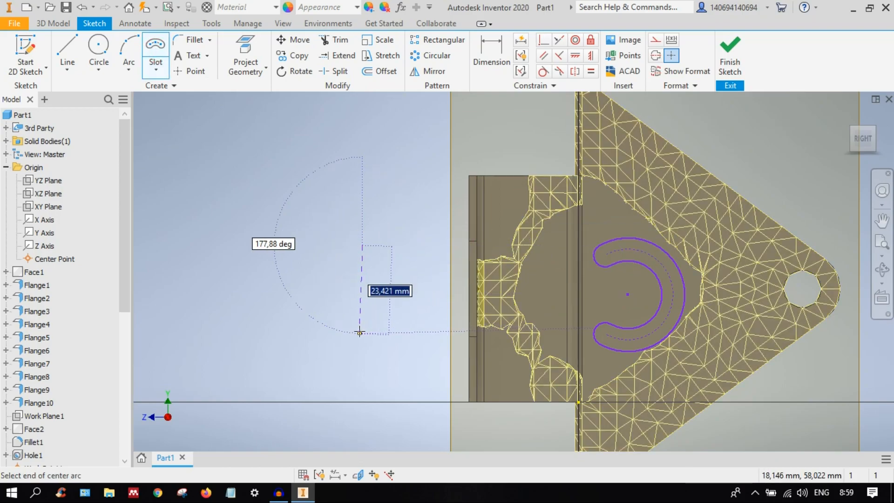
pyautogui.click(362, 333)
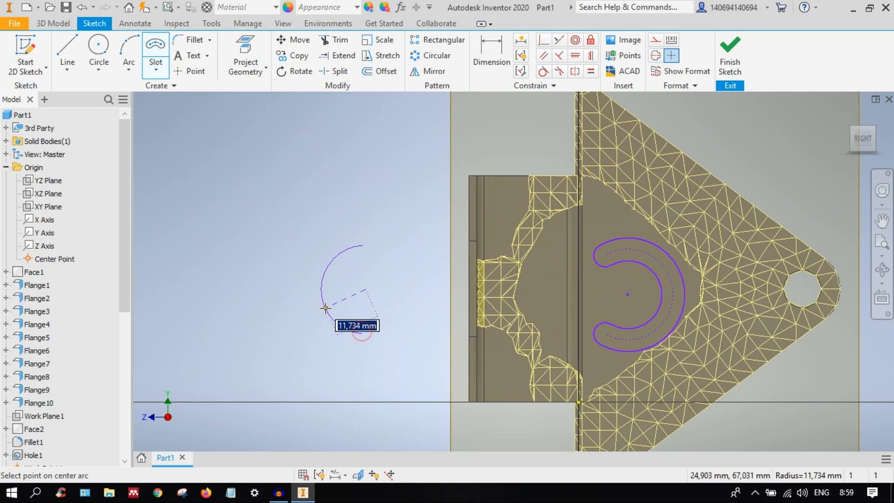
pyautogui.click(322, 306)
pyautogui.press('Escape')
pyautogui.rightClick(362, 300)
pyautogui.click(383, 303)
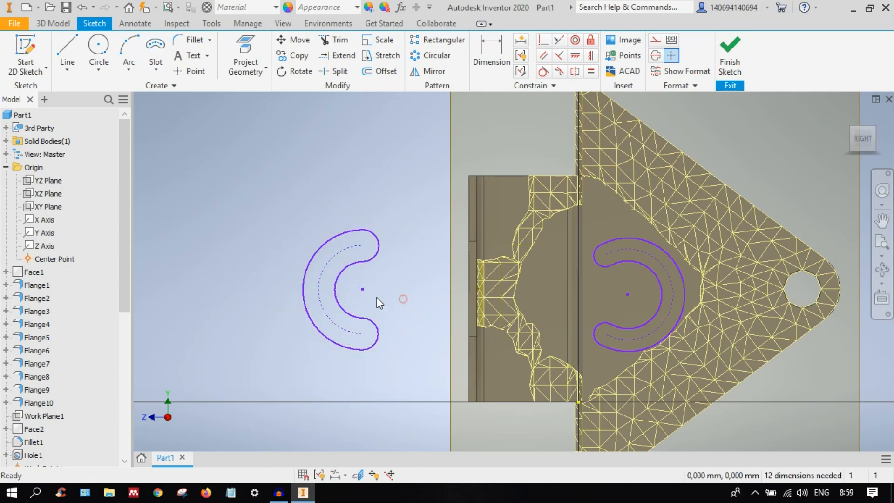
# Step: Move the second arc slot by its centre onto the side flange's mesh-free area, and delete the slot
pyautogui.moveTo(364, 290); pyautogui.dragTo(494, 293)
pyautogui.moveTo(545, 271)
pyautogui.mouseDown()
pyautogui.moveTo(535, 264)
pyautogui.moveTo(548, 284)
pyautogui.mouseUp()
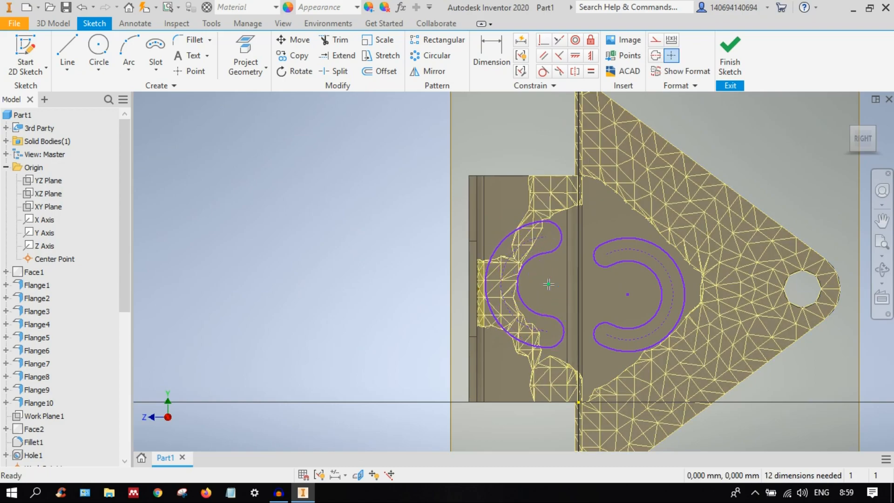
pyautogui.click(545, 312)
pyautogui.click(382, 223)
pyautogui.moveTo(432, 189); pyautogui.dragTo(581, 389)
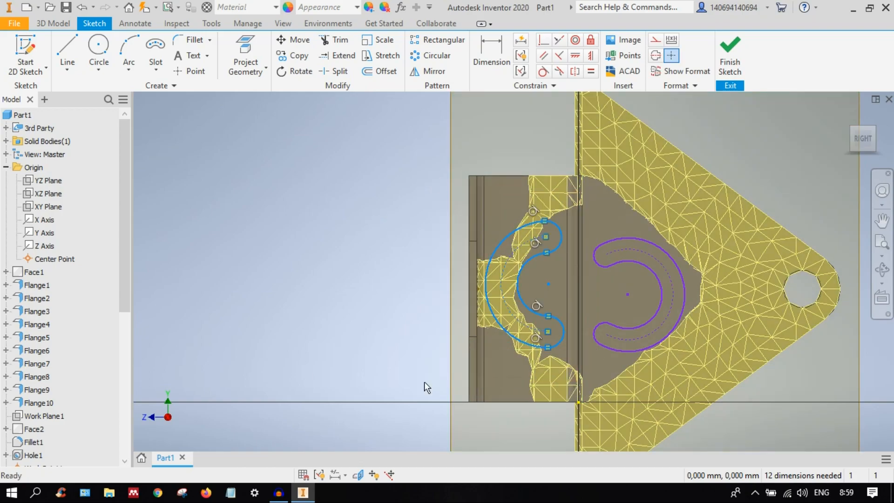
pyautogui.press('Delete')
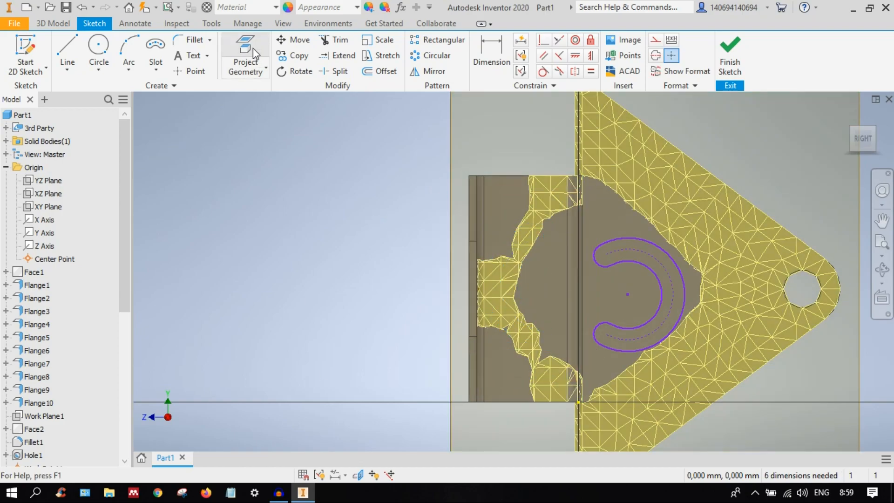
# Step: Project the vertical bend edge between the side flange and the rib into the sketch
pyautogui.click(253, 51)
pyautogui.click(565, 258)
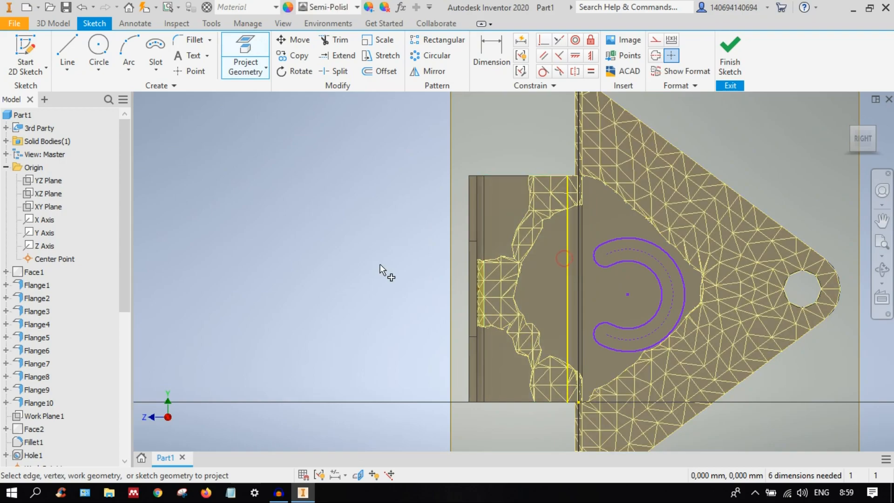
pyautogui.rightClick(350, 236)
pyautogui.click(395, 236)
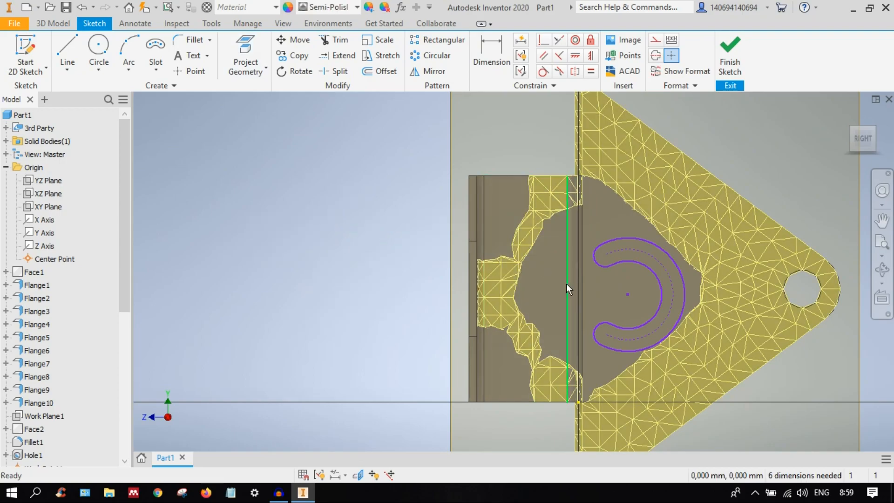
pyautogui.click(156, 46)
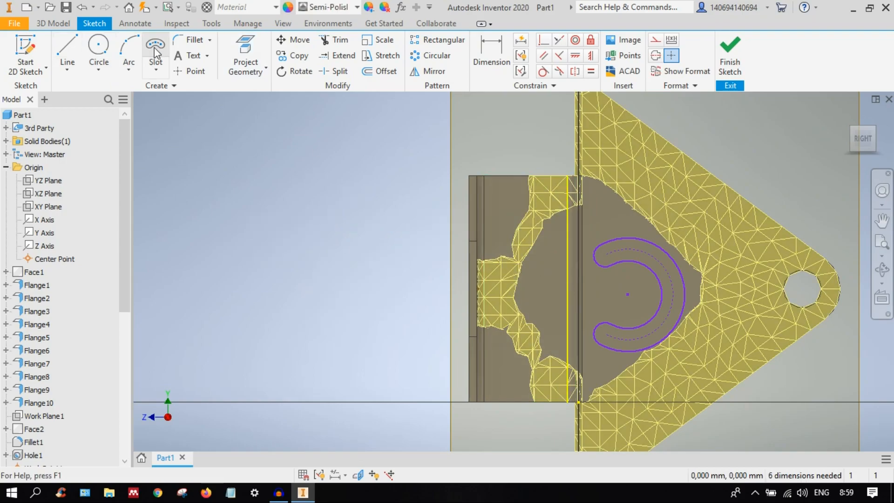
pyautogui.click(567, 290)
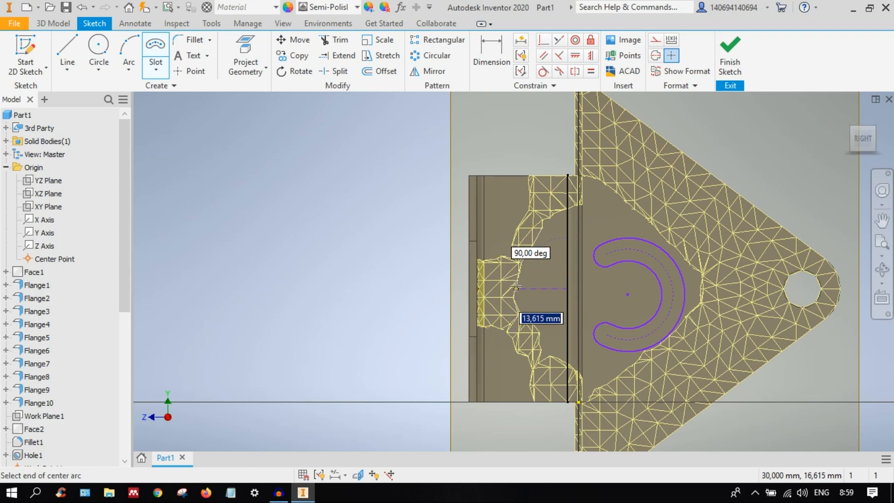
pyautogui.press('Escape')
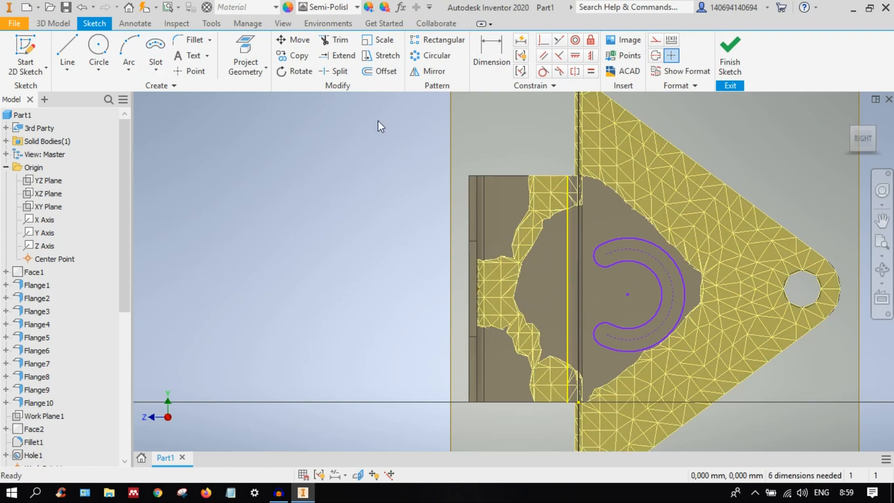
pyautogui.click(156, 47)
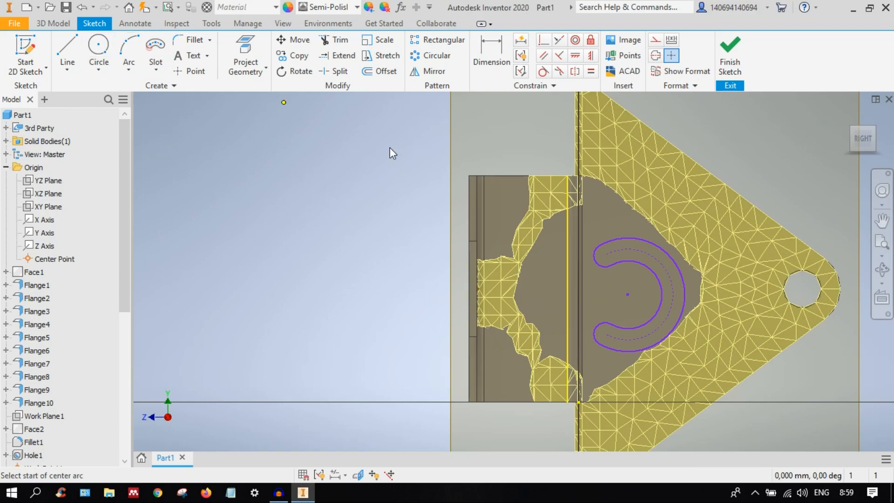
pyautogui.click(567, 293)
pyautogui.scroll(4, 514, 294)
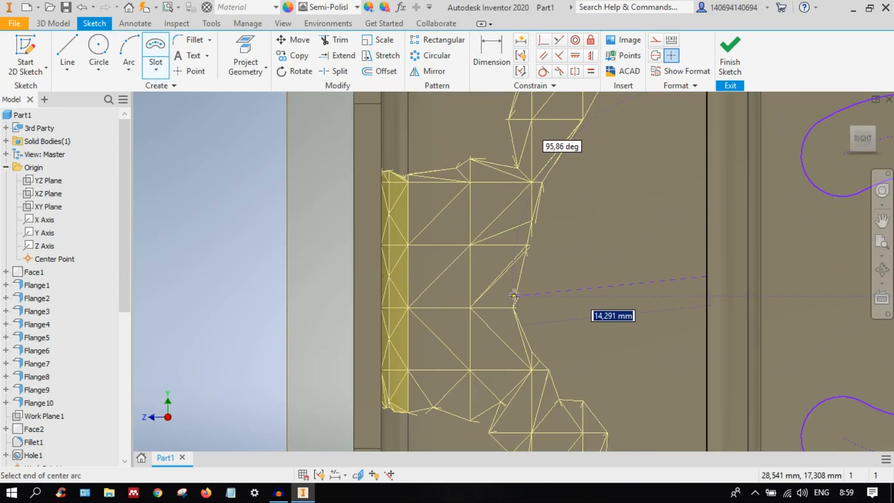
pyautogui.click(535, 276)
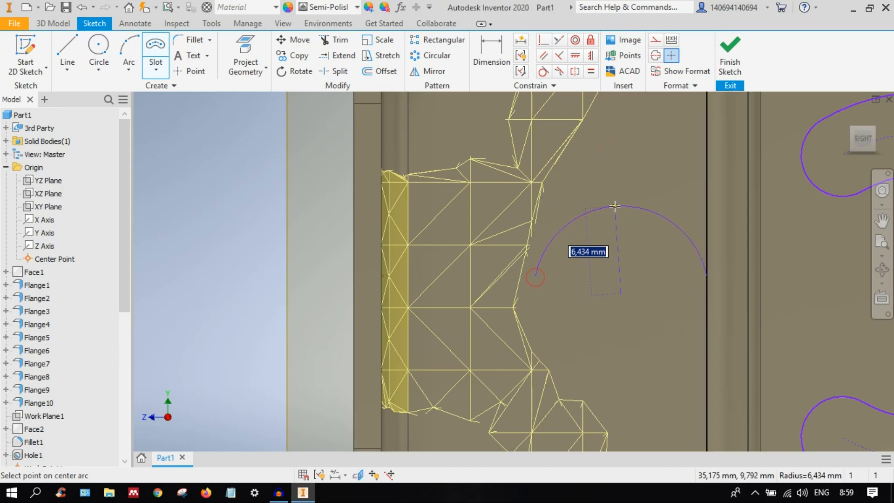
pyautogui.click(590, 208)
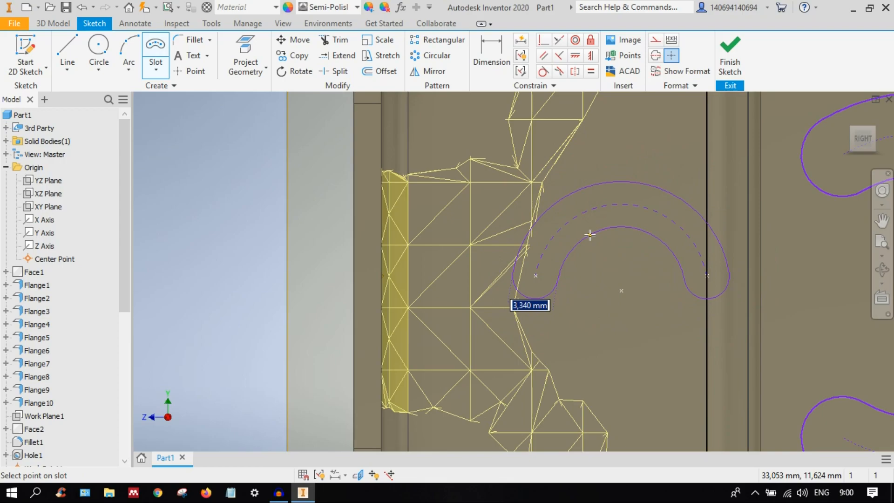
pyautogui.press('Escape')
# Step: Sketch a three-point arc slot with both ends about 12.6 mm apart on the projected bend edge, bulging away from the rib, and adjust its centre
pyautogui.click(157, 50)
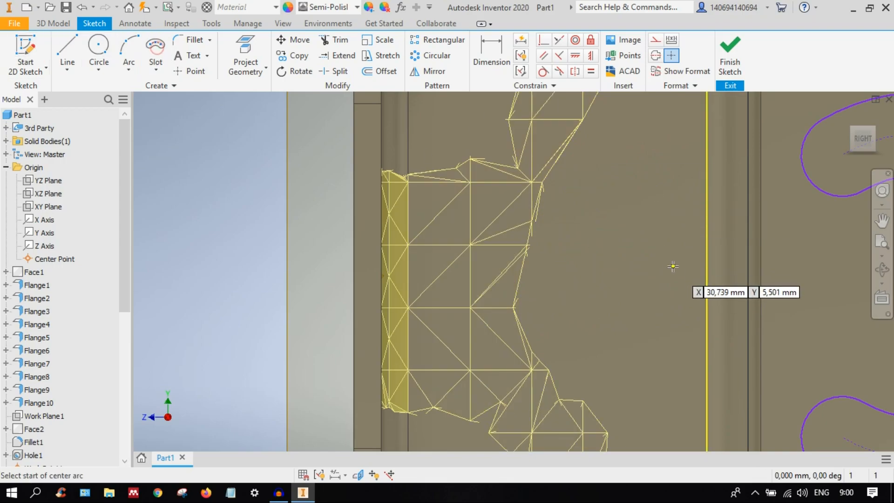
pyautogui.scroll(5, 706, 329)
pyautogui.click(705, 320)
pyautogui.click(706, 287)
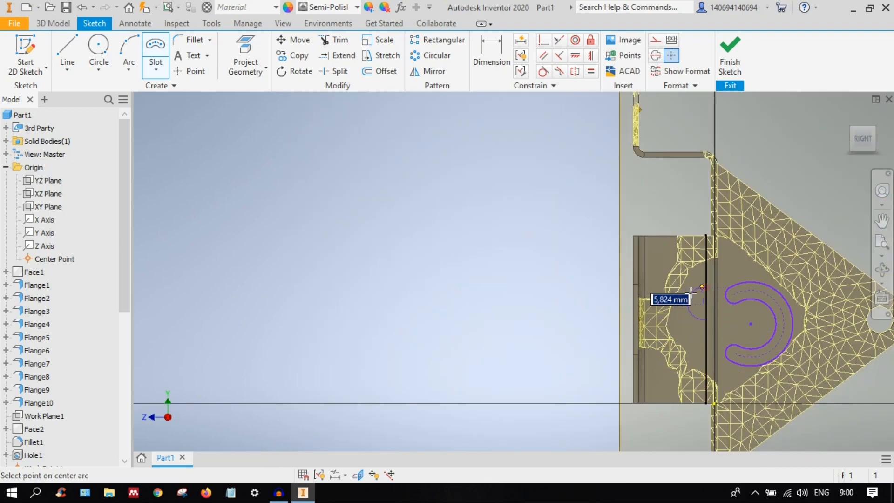
pyautogui.click(679, 314)
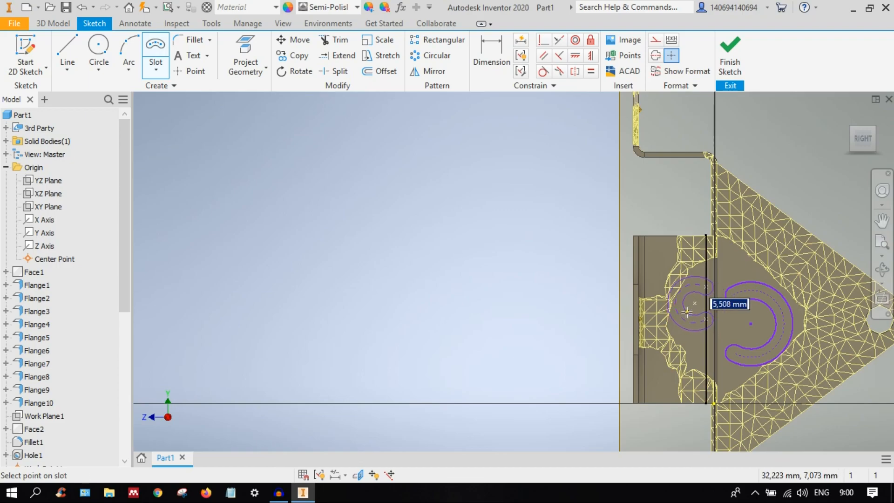
pyautogui.click(681, 310)
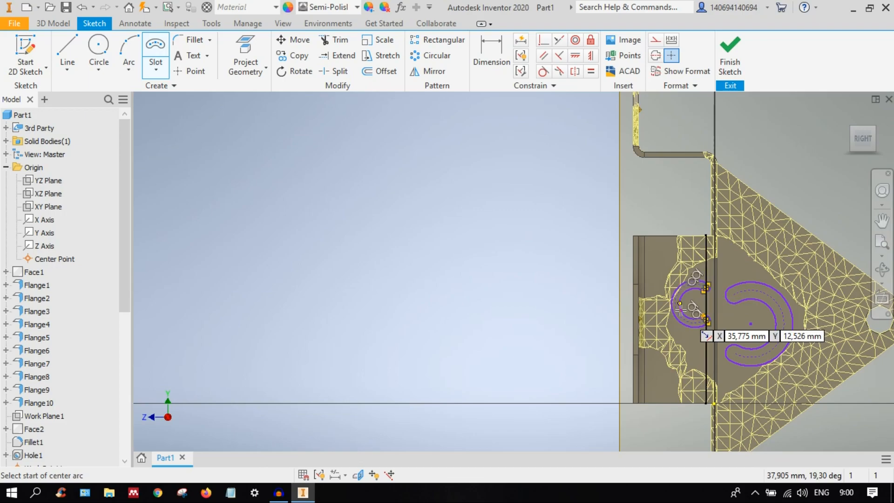
pyautogui.scroll(4, 689, 310)
pyautogui.rightClick(638, 316)
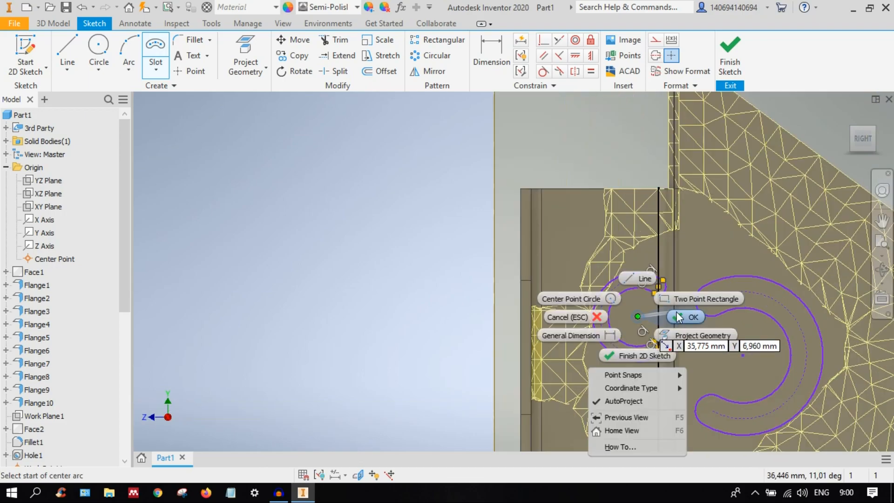
pyautogui.click(677, 315)
pyautogui.moveTo(680, 314); pyautogui.dragTo(640, 286, button='middle')
pyautogui.moveTo(600, 288); pyautogui.dragTo(590, 289)
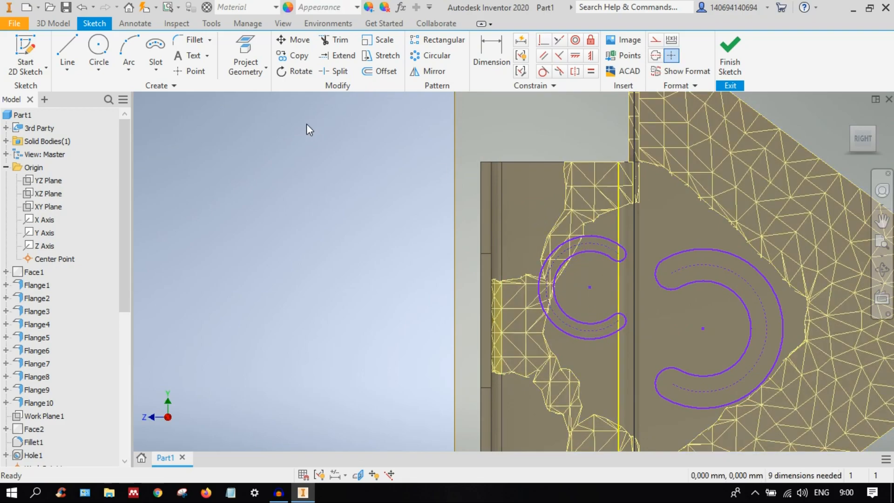
# Step: Dimension the distance between the small arc slot's two ends, and pull its centre closer to the projected bend edge
pyautogui.click(491, 49)
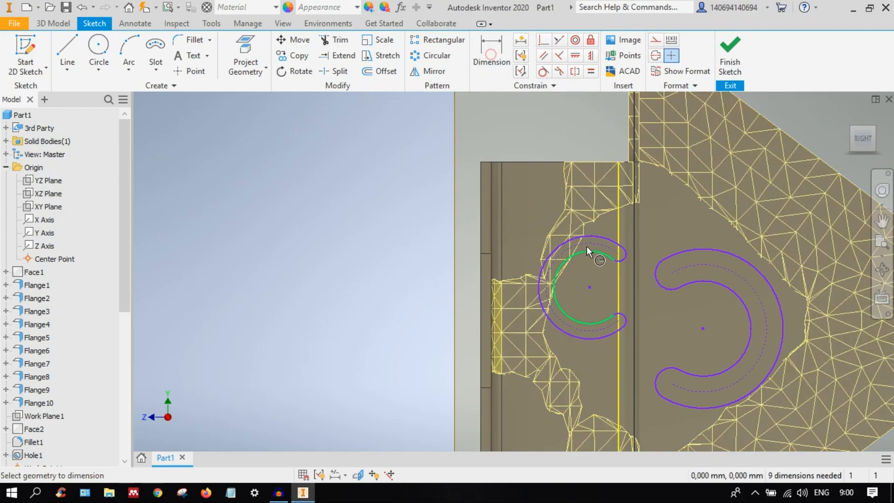
pyautogui.click(618, 254)
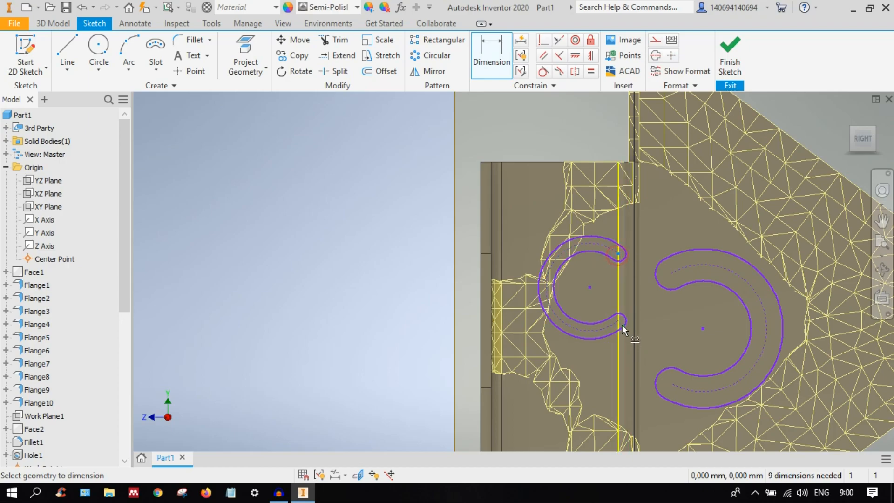
pyautogui.click(640, 286)
pyautogui.click(649, 289)
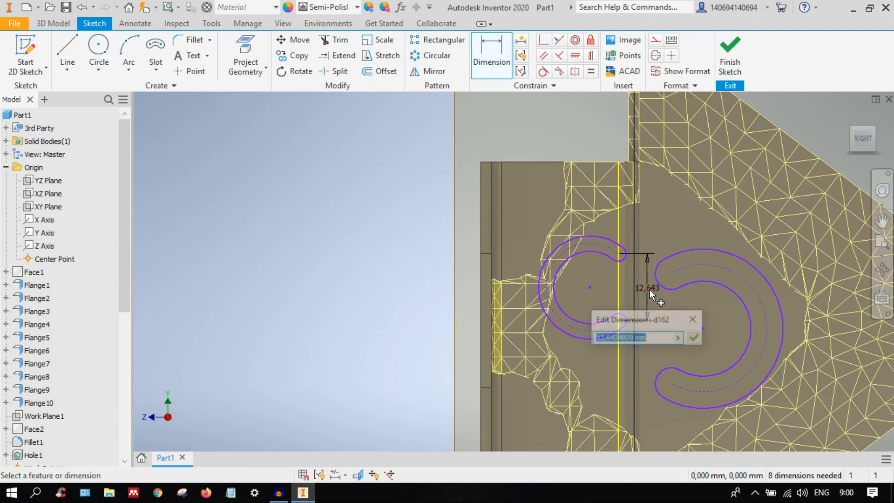
pyautogui.press('Return')
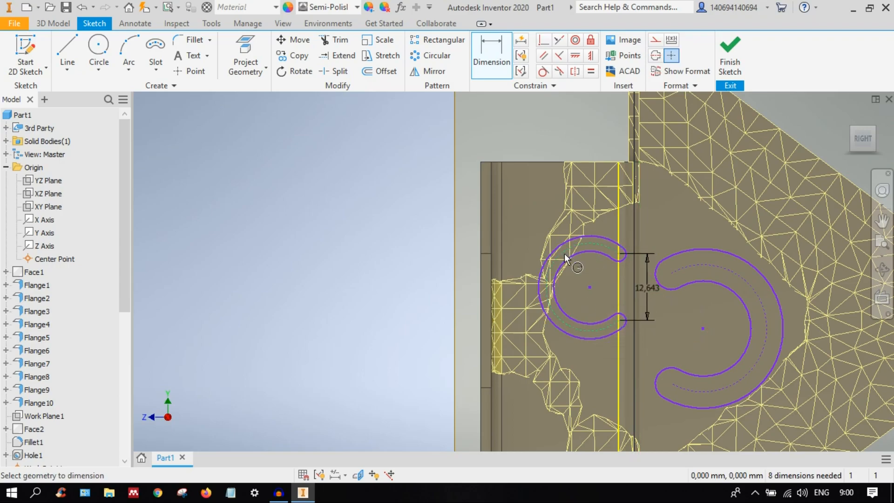
pyautogui.press('Escape')
pyautogui.moveTo(596, 286)
pyautogui.mouseDown()
pyautogui.moveTo(597, 309)
pyautogui.moveTo(617, 318)
pyautogui.mouseUp()
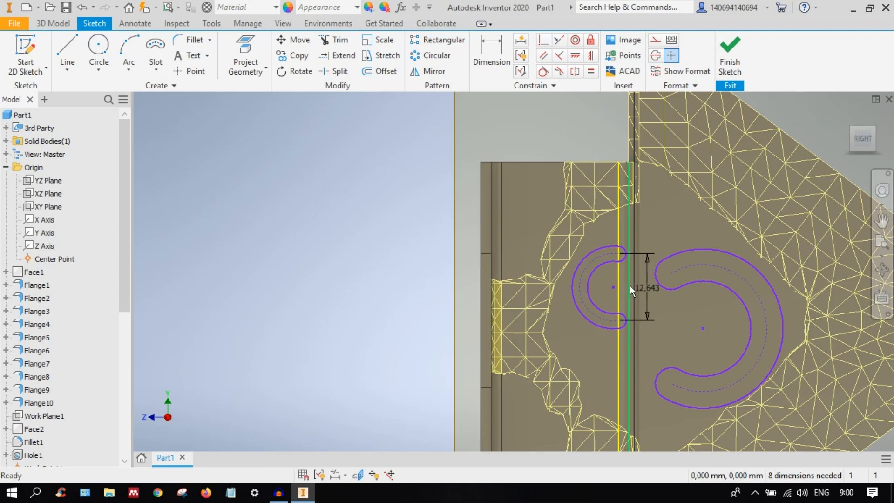
# Step: Dimension the small arc slot's outer radius, and reshape the slot by moving its arc and its centre
pyautogui.click(490, 47)
pyautogui.click(577, 264)
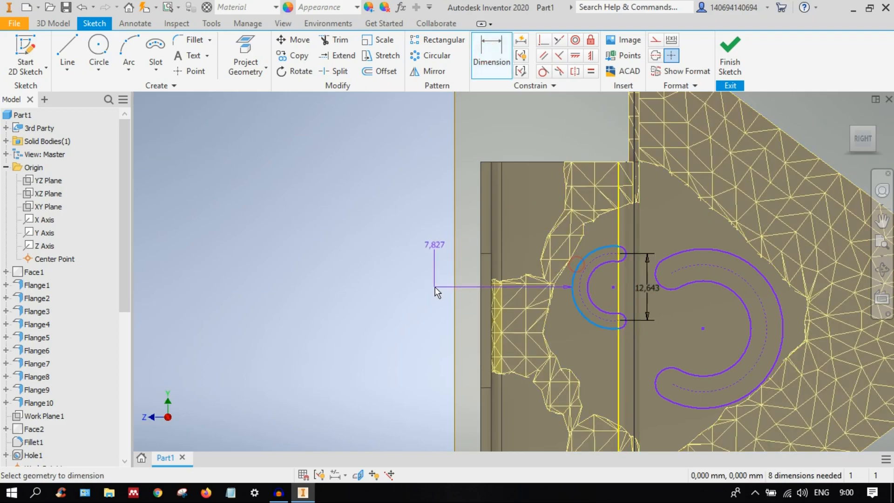
pyautogui.click(434, 287)
pyautogui.click(482, 336)
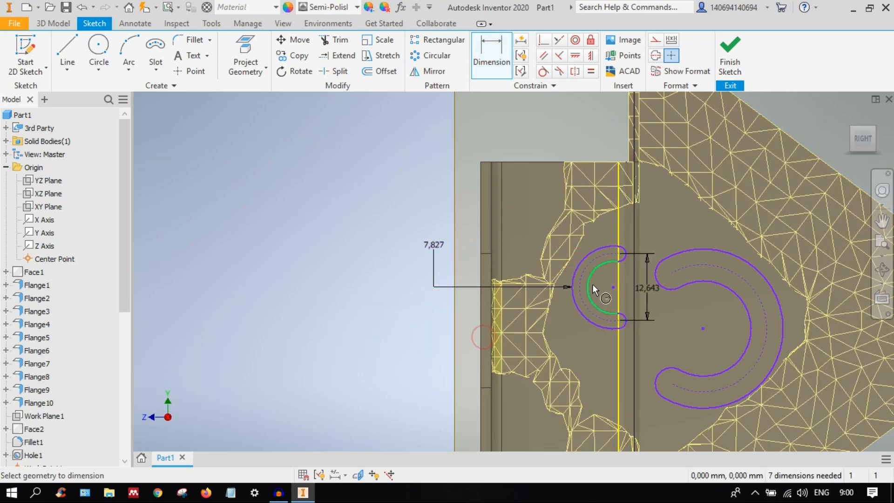
pyautogui.press('Escape')
pyautogui.moveTo(611, 325); pyautogui.dragTo(604, 356)
pyautogui.moveTo(617, 289); pyautogui.dragTo(603, 290)
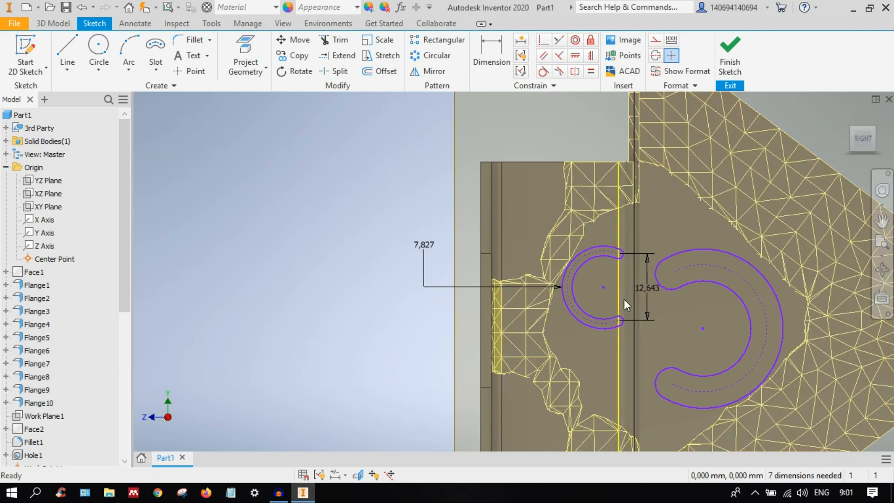
# Step: Undo the reshaping, the dimensions and the creation of the small arc slot on the side flange
pyautogui.hotkey('ctrl', 'z')
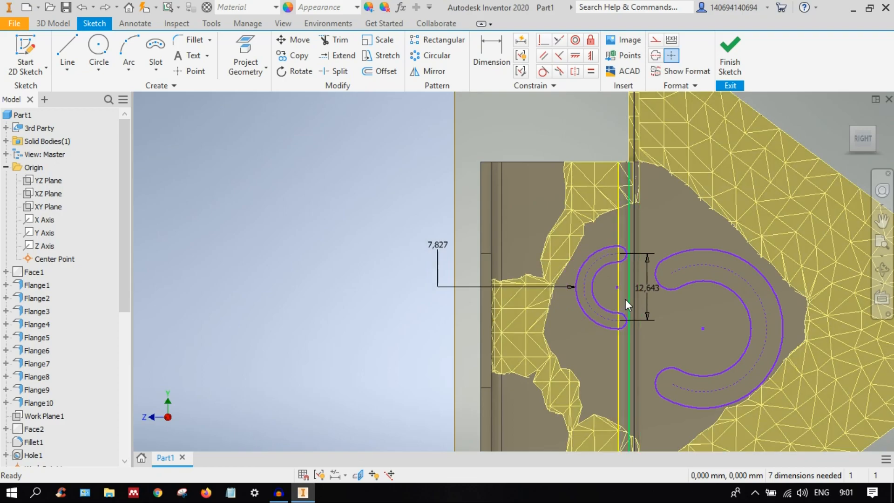
pyautogui.hotkey('ctrl', 'z')
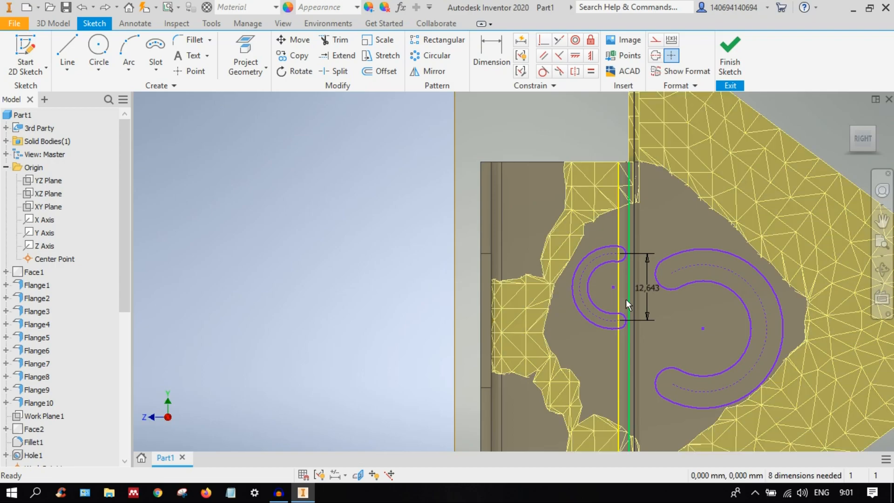
pyautogui.hotkey('ctrl', 'z')
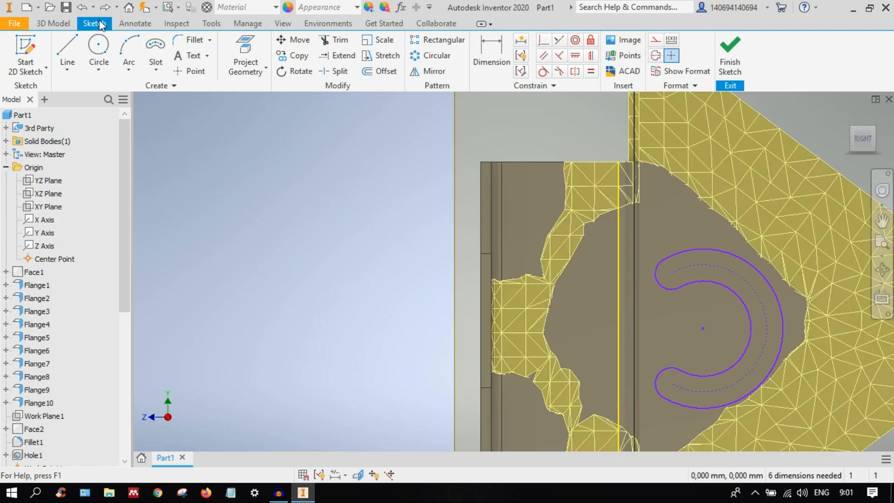
# Step: Sketch a two-point centre rectangle about 7 mm wide and 27 mm high in the side flange's mesh-free area, and finish the sketch
pyautogui.click(99, 70)
pyautogui.click(128, 70)
pyautogui.click(155, 69)
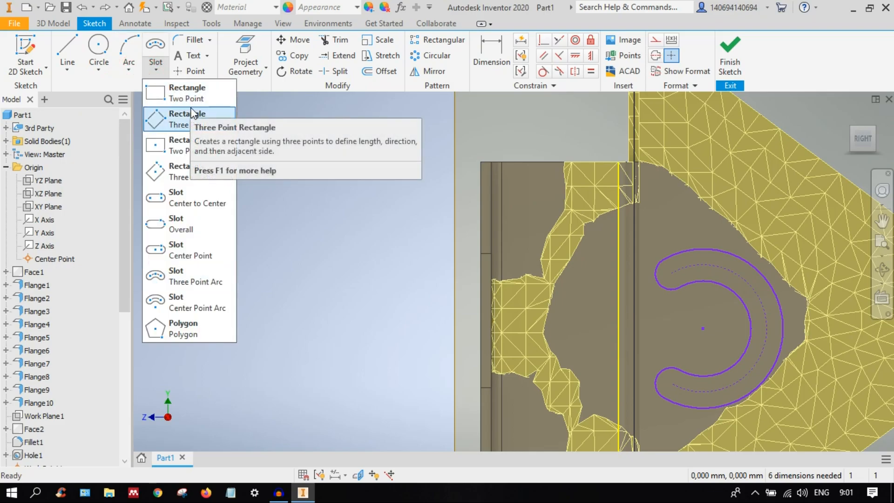
pyautogui.click(208, 145)
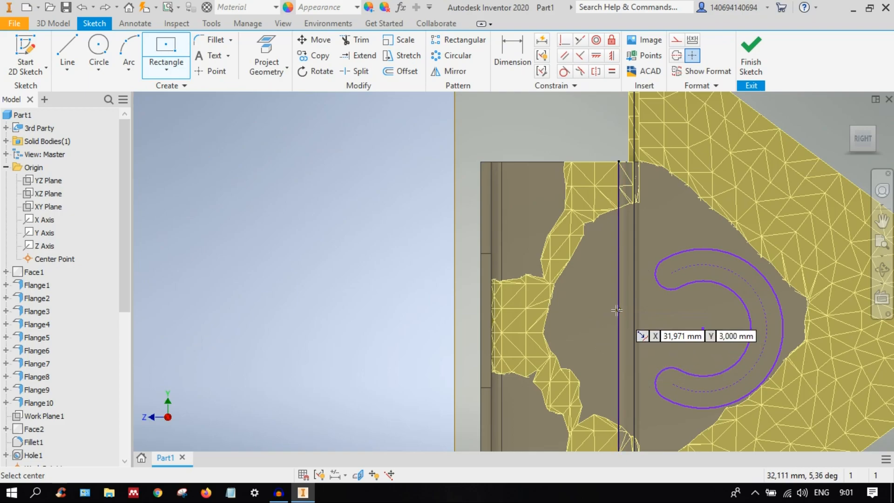
pyautogui.click(576, 319)
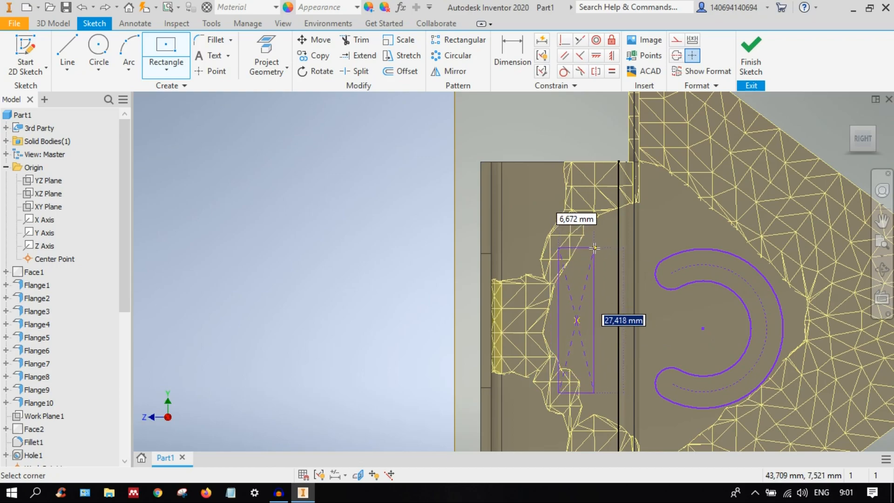
pyautogui.click(595, 248)
pyautogui.rightClick(607, 259)
pyautogui.click(653, 261)
pyautogui.scroll(-3, 644, 260)
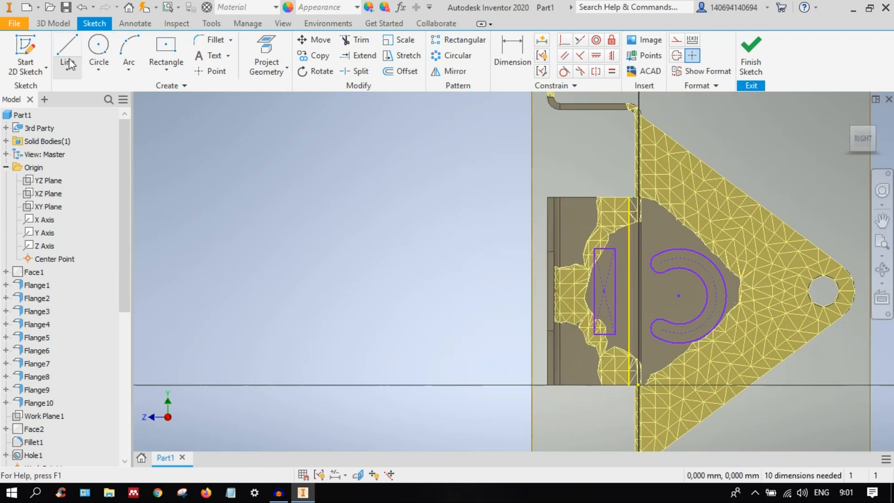
pyautogui.rightClick(268, 50)
pyautogui.click(751, 58)
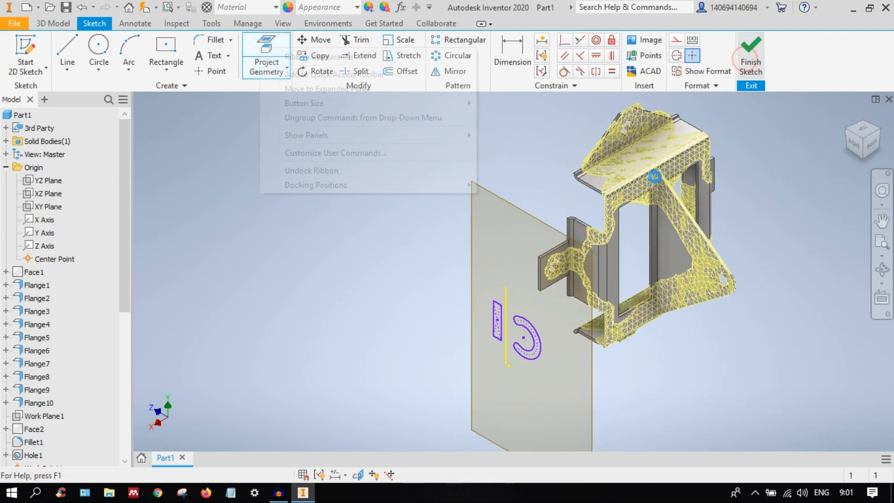
# Step: Extrude the rectangle and the arc slot as a cut 225.5 mm deep, in the flipped direction through the whole bracket
pyautogui.press('e')
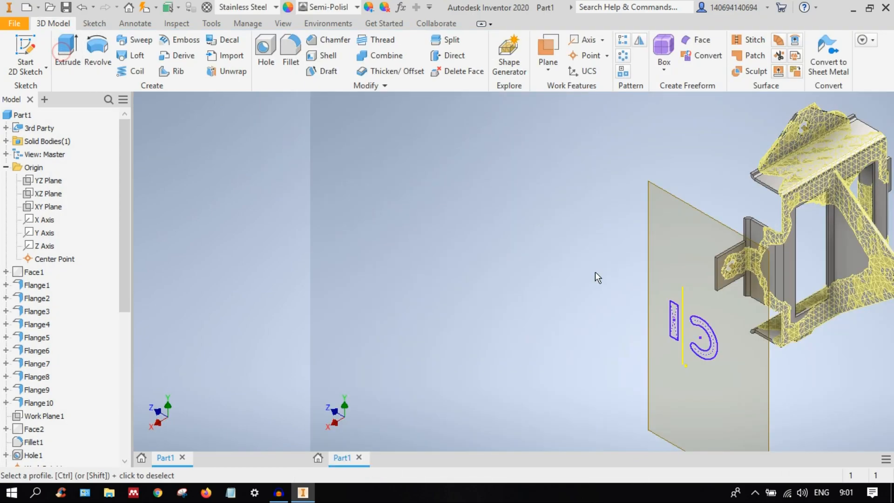
pyautogui.scroll(5, 582, 298)
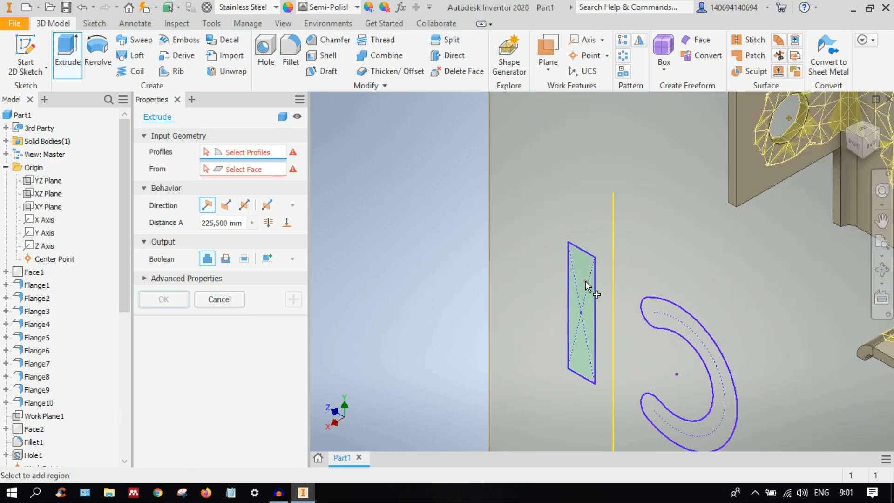
pyautogui.click(585, 281)
pyautogui.click(695, 333)
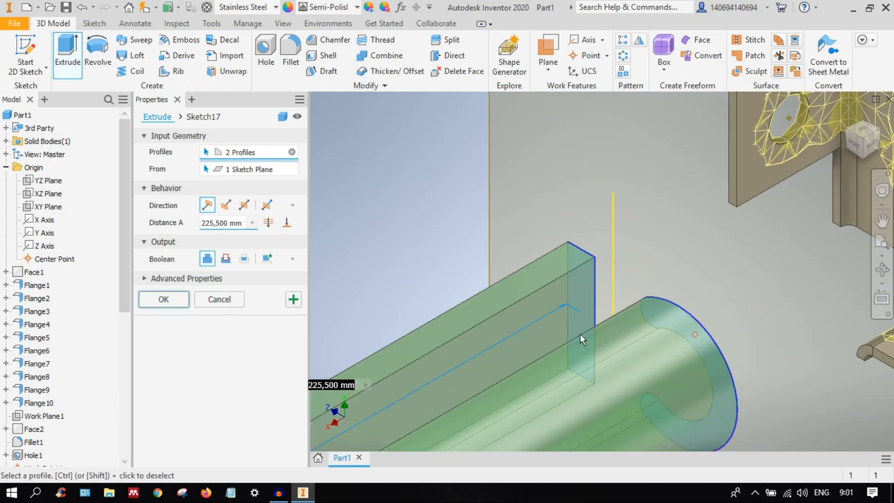
pyautogui.click(226, 259)
pyautogui.scroll(-4, 614, 258)
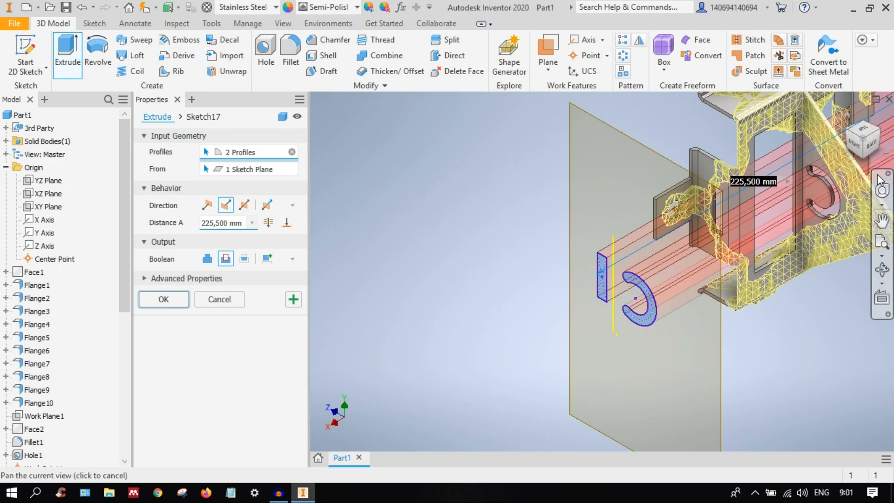
pyautogui.click(856, 147)
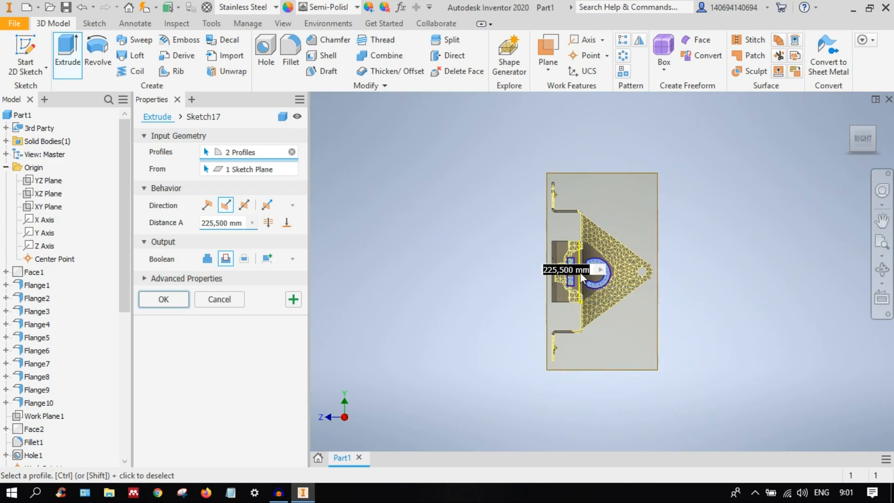
pyautogui.click(850, 129)
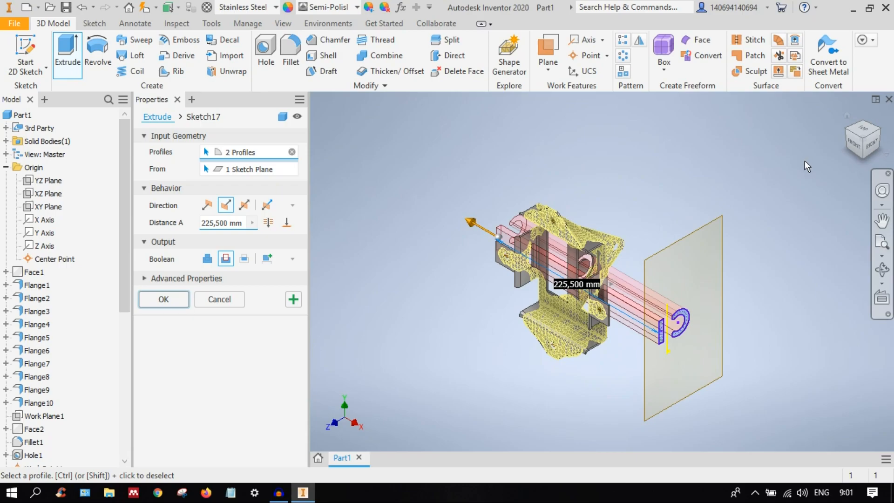
pyautogui.scroll(-5, 399, 278)
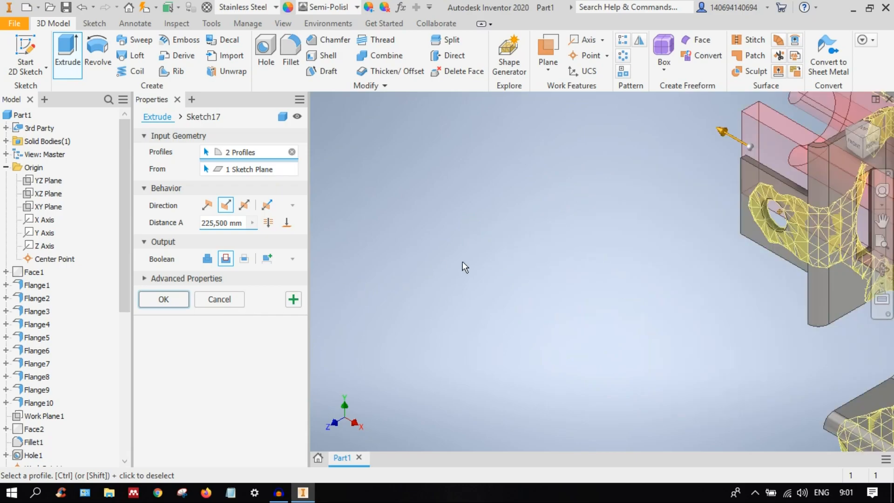
pyautogui.moveTo(795, 232); pyautogui.dragTo(577, 266, button='middle')
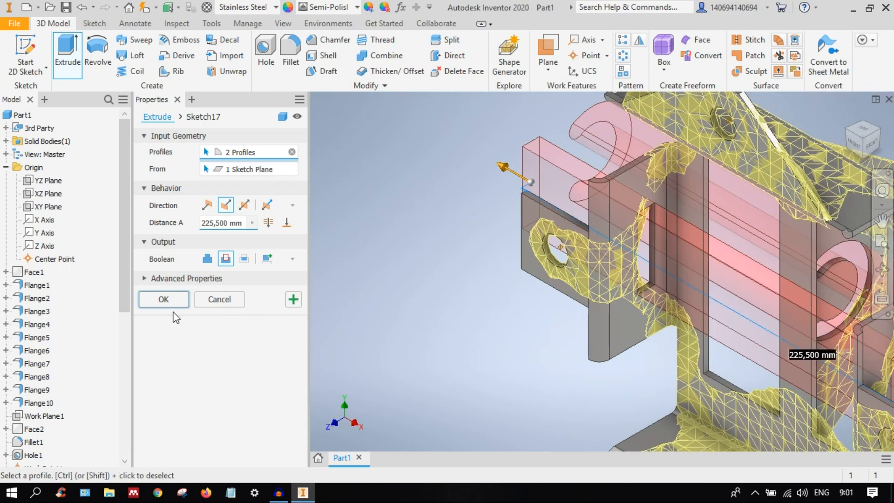
pyautogui.click(219, 299)
pyautogui.scroll(5, 504, 306)
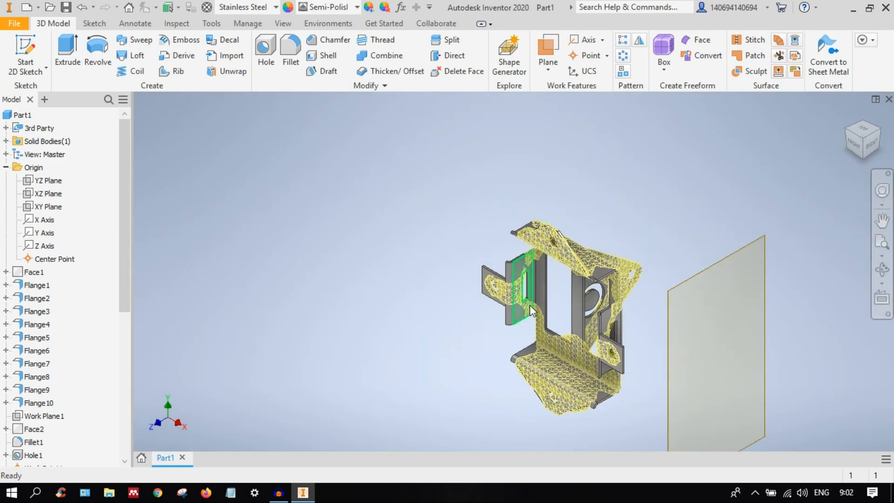
# Step: Examine the arc slot and rectangular cuts through the bracket against the mesh from both sides
pyautogui.scroll(-3, 654, 314)
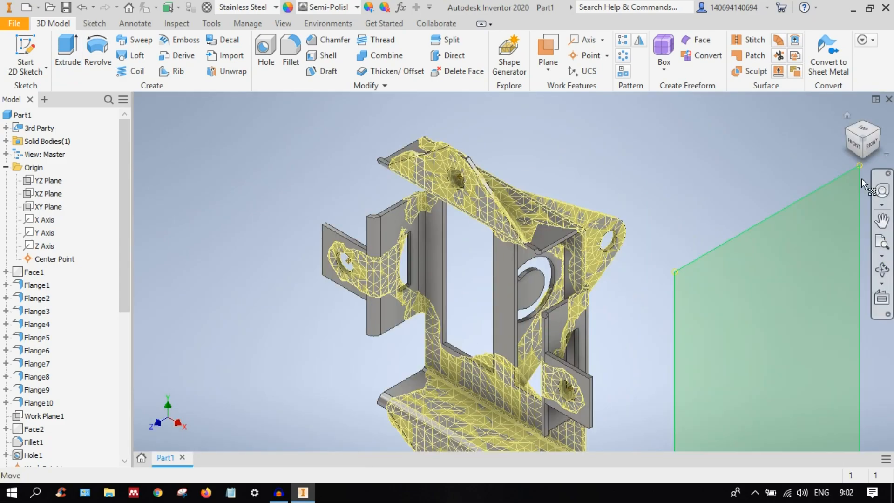
pyautogui.click(880, 135)
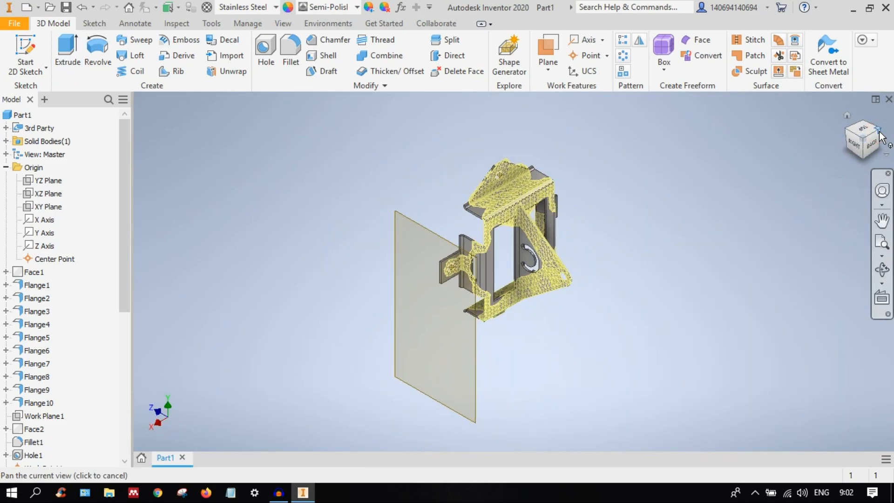
pyautogui.scroll(-5, 591, 291)
pyautogui.scroll(3, 553, 296)
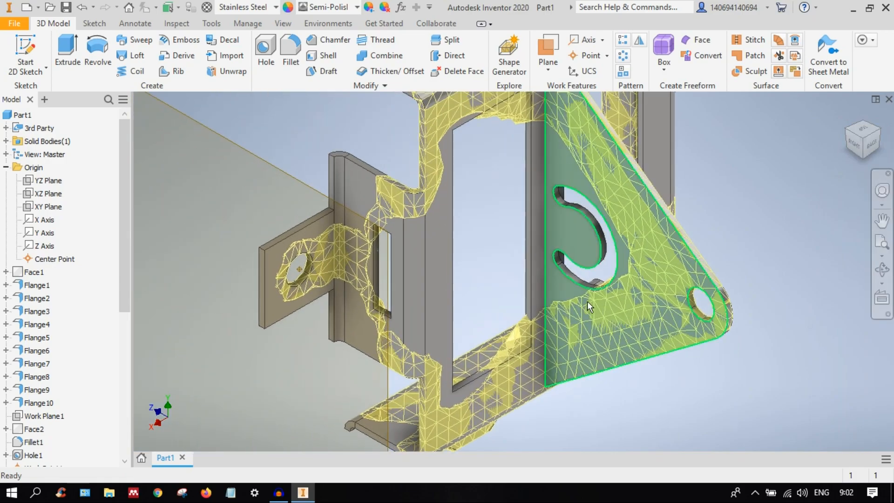
pyautogui.scroll(3, 581, 301)
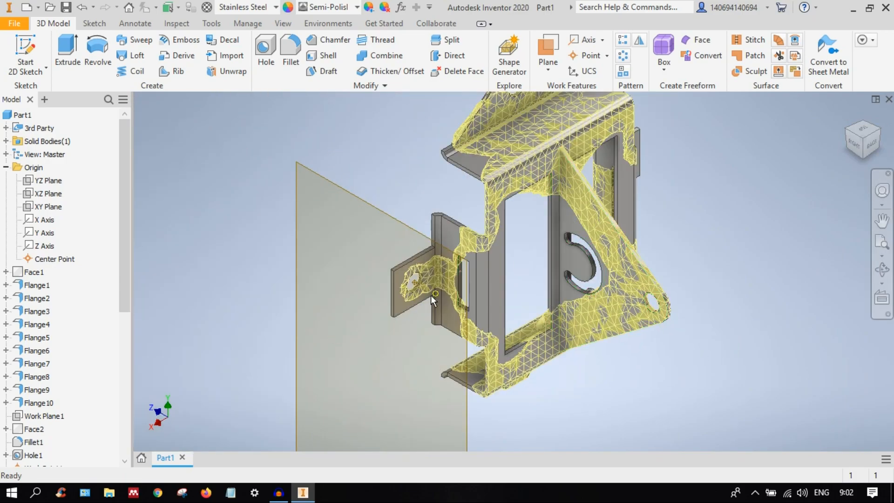
pyautogui.rightClick(761, 267)
pyautogui.click(760, 271)
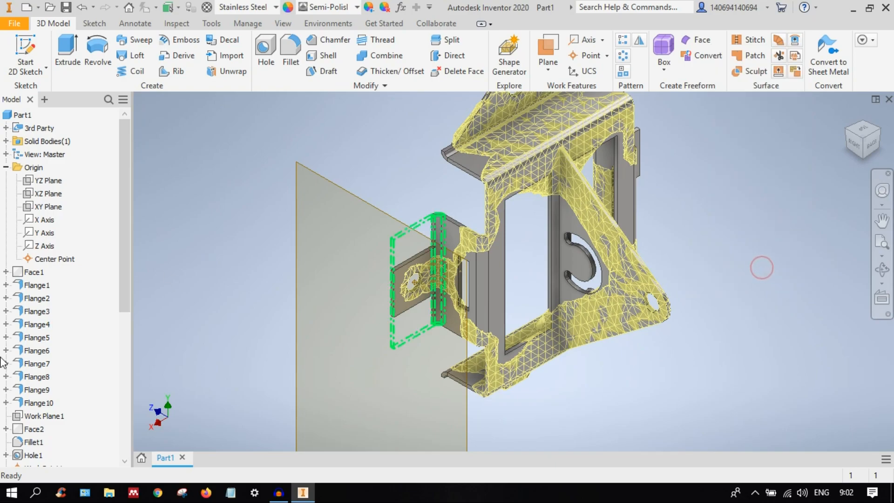
# Step: Hide the imported Shape Generator mesh and the work plane used for the last cut
pyautogui.scroll(-2, 42, 419)
pyautogui.scroll(-3, 44, 424)
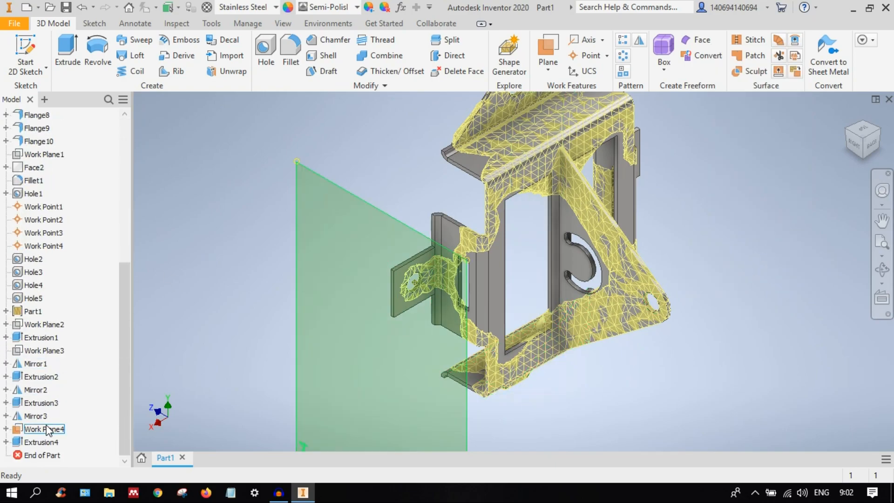
pyautogui.rightClick(37, 312)
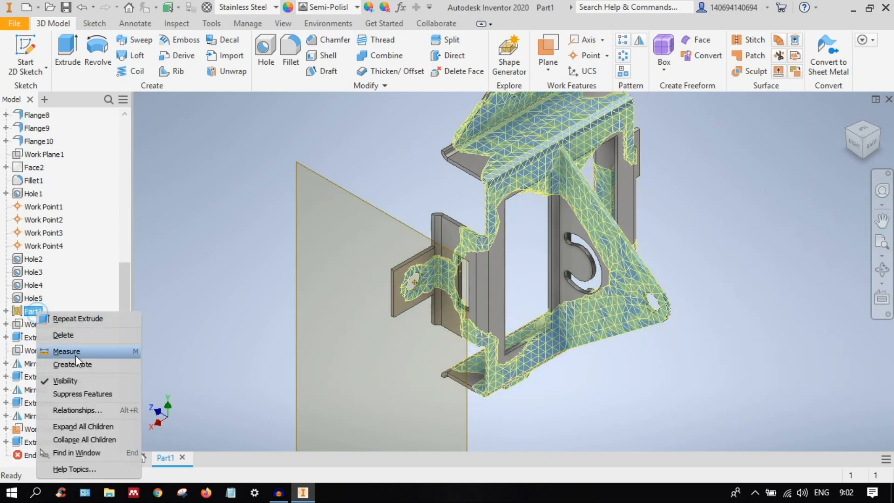
pyautogui.click(84, 378)
pyautogui.moveTo(510, 260); pyautogui.dragTo(593, 295, button='middle')
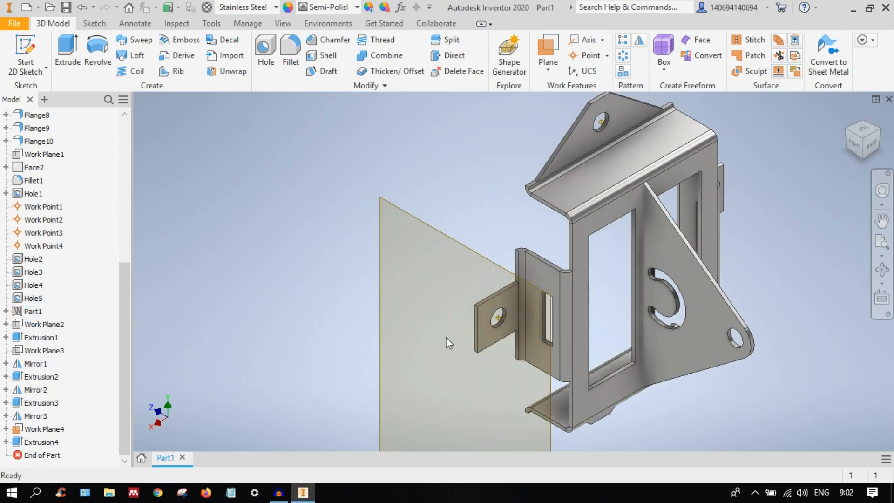
pyautogui.rightClick(431, 229)
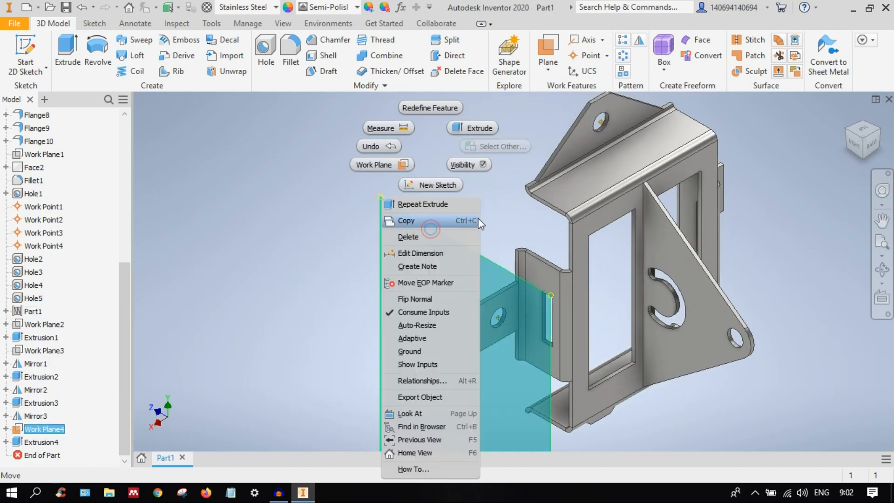
pyautogui.click(482, 161)
# Step: Examine the rectangular slot in the side flange and the arc slot in the rib from several angles
pyautogui.moveTo(689, 307); pyautogui.dragTo(625, 339, button='middle')
pyautogui.keyDown('shift'); pyautogui.moveTo(625, 339); pyautogui.dragTo(544, 356, button='middle'); pyautogui.keyUp('shift')
pyautogui.moveTo(691, 391); pyautogui.dragTo(558, 271, button='middle')
pyautogui.moveTo(646, 342)
pyautogui.keyDown('shift'); pyautogui.mouseDown(button='middle')
pyautogui.moveTo(636, 357)
pyautogui.moveTo(659, 352)
pyautogui.moveTo(648, 357)
pyautogui.mouseUp(button='middle'); pyautogui.keyUp('shift')
pyautogui.moveTo(645, 361); pyautogui.dragTo(473, 309, button='middle')
pyautogui.moveTo(434, 284); pyautogui.dragTo(627, 307, button='middle')
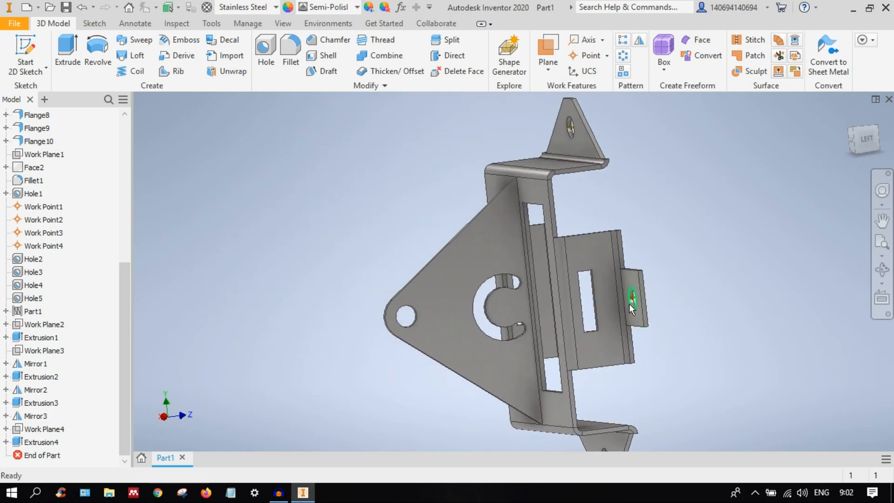
pyautogui.scroll(-5, 601, 283)
pyautogui.moveTo(590, 284); pyautogui.dragTo(683, 244, button='middle')
pyautogui.scroll(-3, 612, 206)
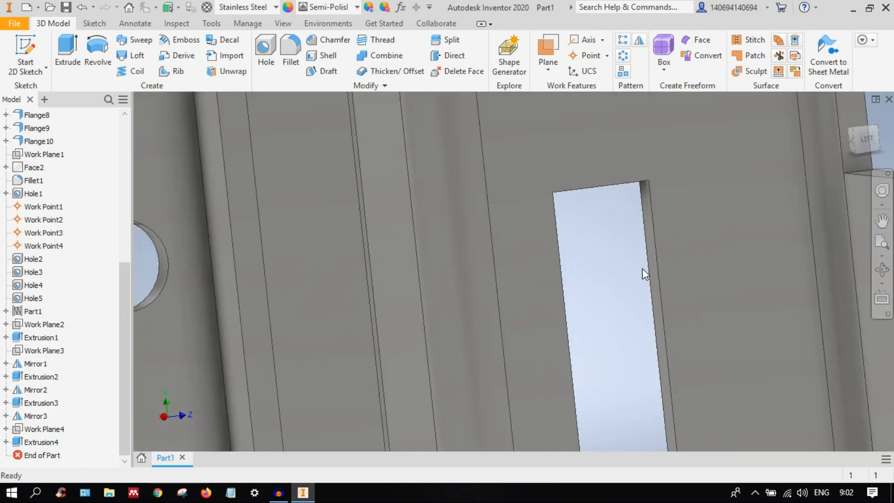
pyautogui.scroll(5, 641, 269)
pyautogui.keyDown('shift'); pyautogui.moveTo(640, 298); pyautogui.dragTo(624, 278, button='middle'); pyautogui.keyUp('shift')
pyautogui.moveTo(588, 181); pyautogui.dragTo(626, 377, button='middle')
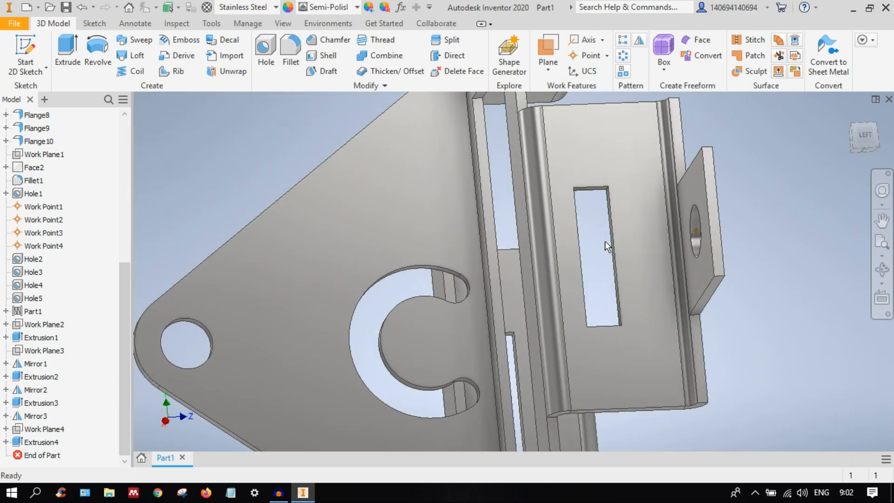
# Step: Start a Fillet with a 2 mm radius on one upper corner edge of the side flange's rectangular slot
pyautogui.scroll(-4, 597, 190)
pyautogui.click(291, 54)
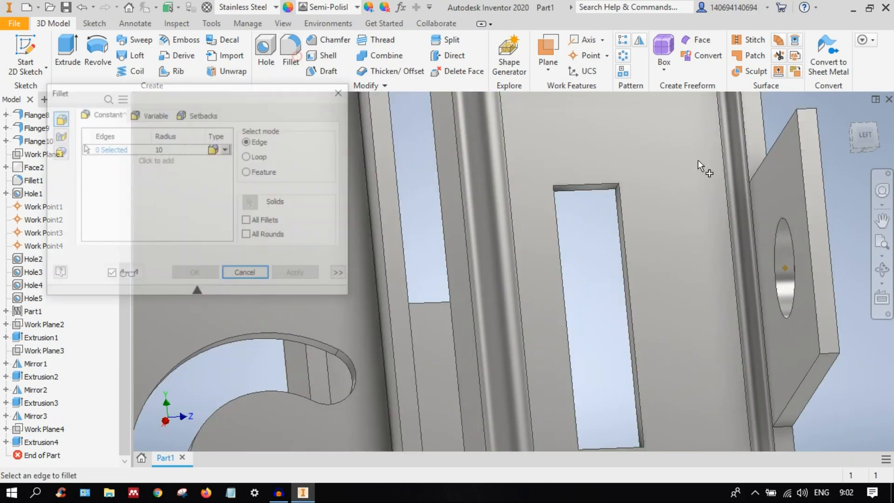
pyautogui.scroll(-5, 600, 201)
pyautogui.click(728, 121)
pyautogui.scroll(6, 725, 155)
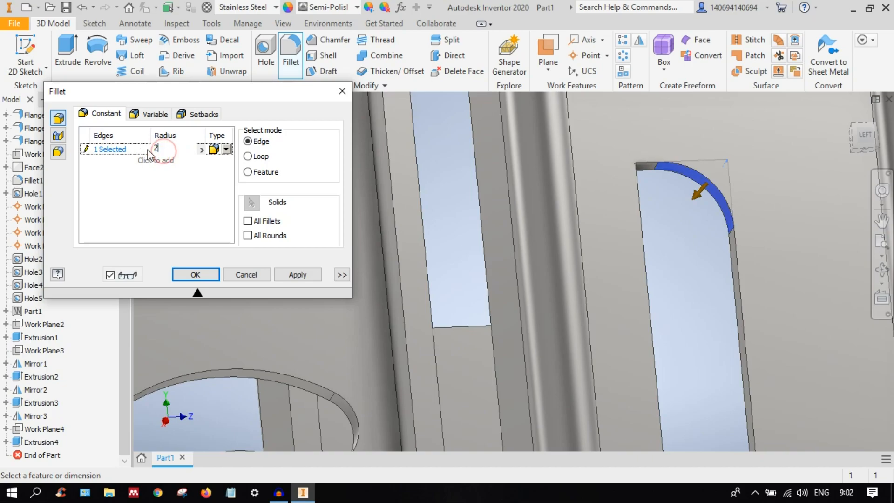
# Step: Add the other upper corner edge of the same side flange slot to the 2 mm fillet
pyautogui.scroll(5, 585, 223)
pyautogui.keyDown('shift'); pyautogui.moveTo(581, 228); pyautogui.dragTo(682, 295, button='middle'); pyautogui.keyUp('shift')
pyautogui.scroll(-3, 528, 306)
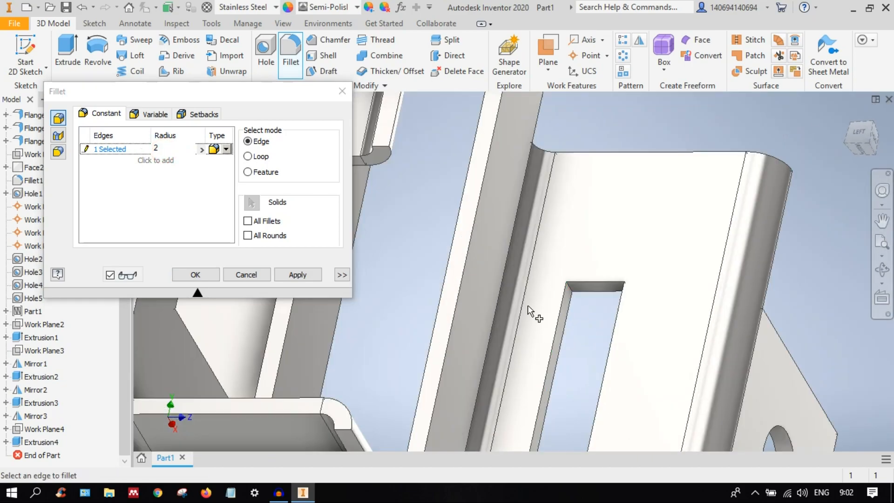
pyautogui.scroll(4, 528, 306)
pyautogui.moveTo(493, 305); pyautogui.dragTo(814, 294, button='middle')
pyautogui.keyDown('shift'); pyautogui.moveTo(723, 282); pyautogui.dragTo(822, 283, button='middle'); pyautogui.keyUp('shift')
pyautogui.moveTo(724, 253); pyautogui.dragTo(452, 279, button='middle')
pyautogui.moveTo(705, 274); pyautogui.dragTo(507, 305, button='middle')
pyautogui.scroll(-6, 579, 166)
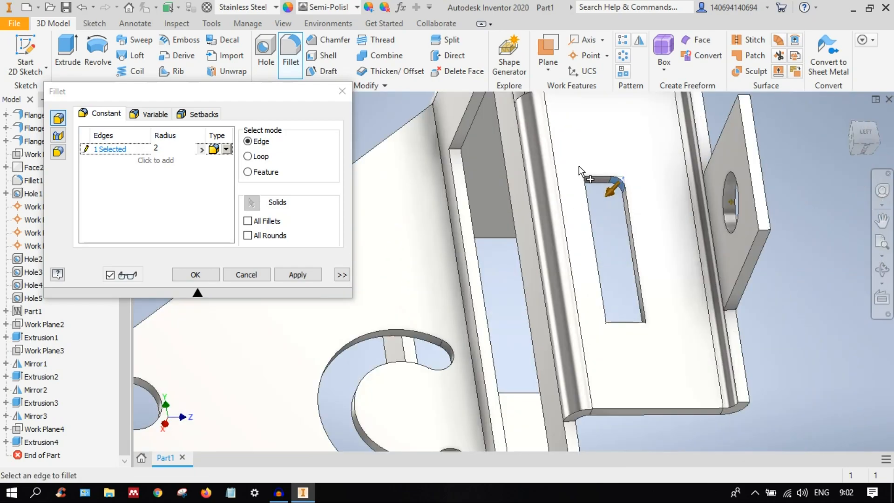
pyautogui.scroll(3, 638, 250)
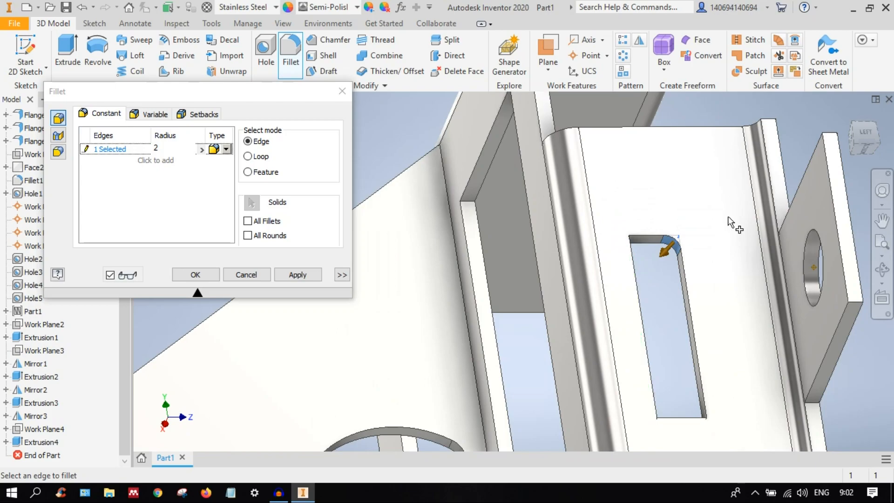
pyautogui.click(882, 150)
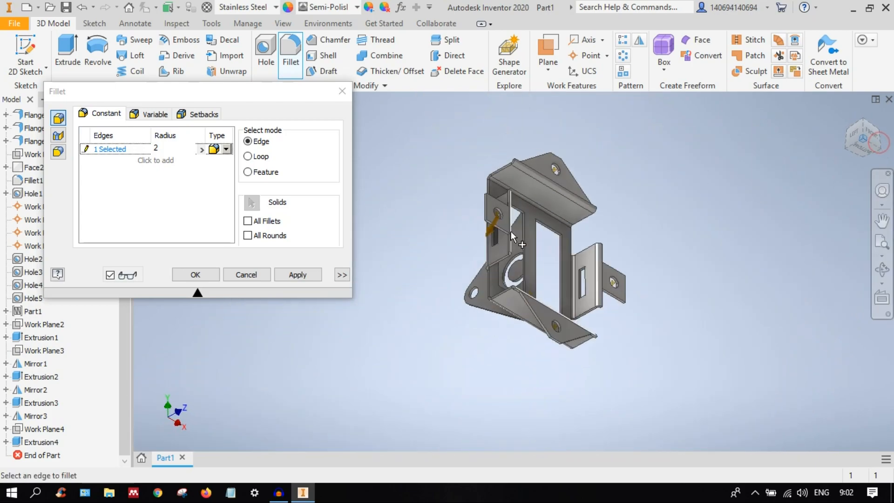
pyautogui.scroll(-5, 492, 222)
pyautogui.scroll(-5, 504, 244)
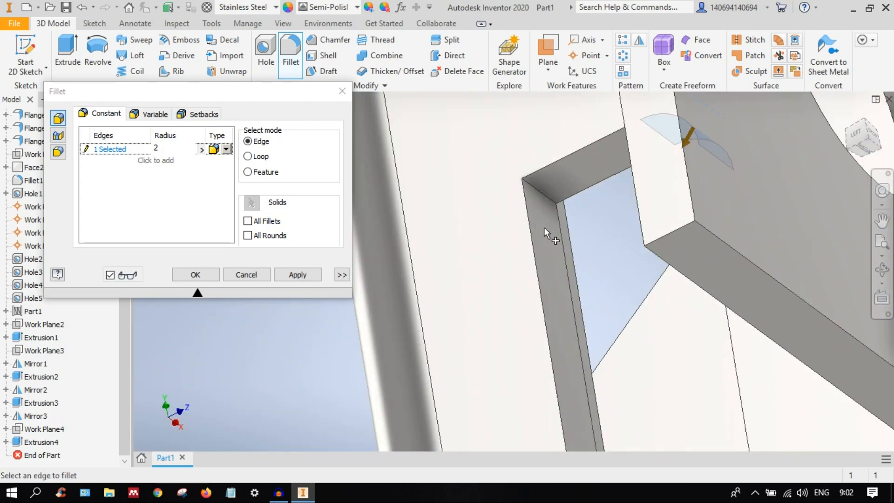
pyautogui.click(544, 197)
pyautogui.scroll(3, 583, 240)
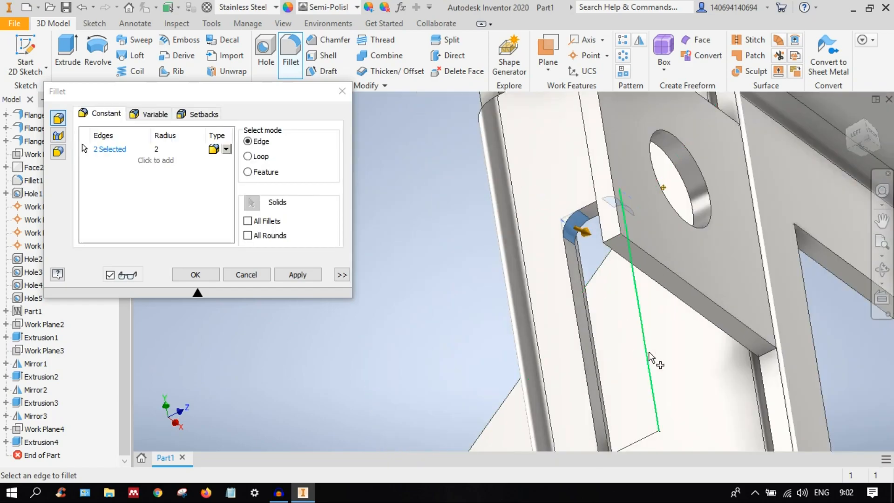
# Step: Add both lower corner edges of the same side flange slot to the 2 mm fillet
pyautogui.click(850, 132)
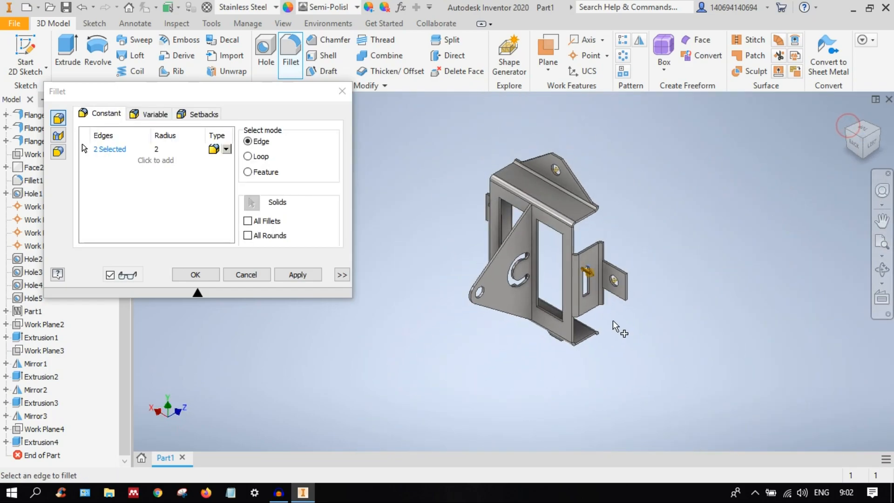
pyautogui.scroll(-3, 560, 273)
pyautogui.scroll(-3, 548, 209)
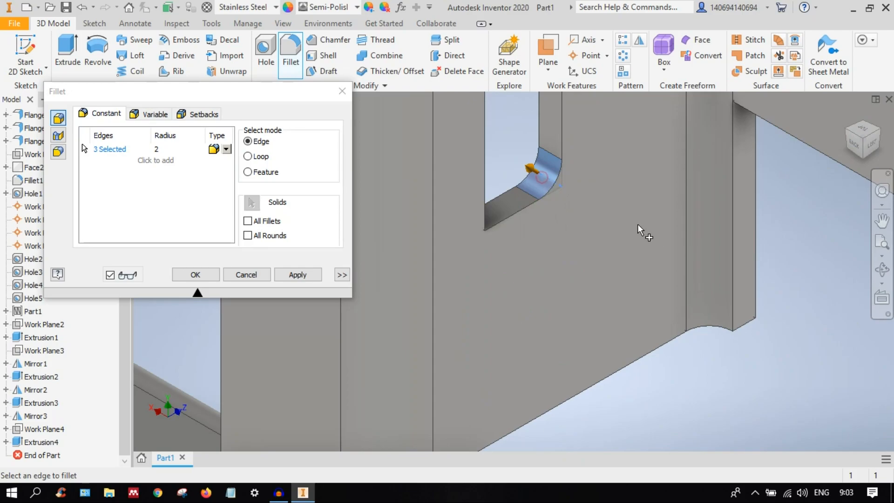
pyautogui.click(883, 138)
pyautogui.scroll(-5, 528, 344)
pyautogui.keyDown('shift'); pyautogui.moveTo(528, 342); pyautogui.dragTo(580, 321, button='middle'); pyautogui.keyUp('shift')
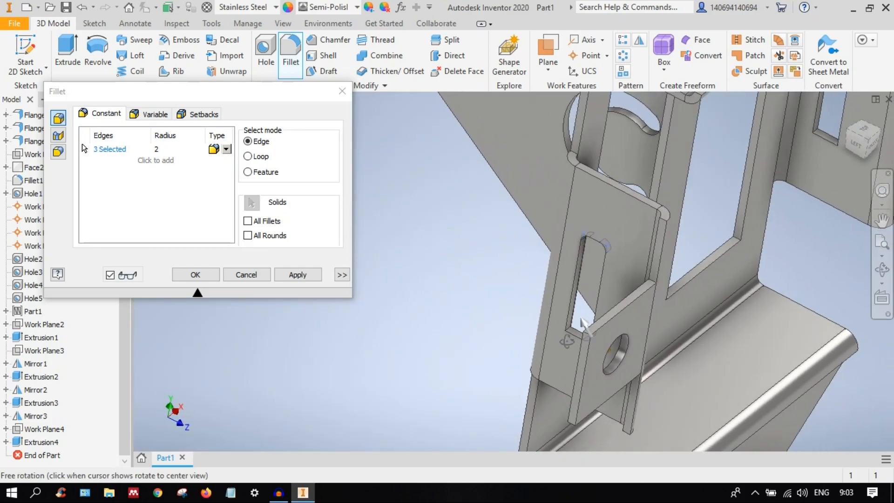
pyautogui.scroll(-4, 574, 331)
pyautogui.click(569, 297)
# Step: Add both upper corner edges of the opposite side flange's rectangular slot to the 2 mm fillet
pyautogui.scroll(5, 611, 297)
pyautogui.keyDown('shift'); pyautogui.moveTo(638, 297); pyautogui.dragTo(702, 305, button='middle'); pyautogui.keyUp('shift')
pyautogui.scroll(-5, 622, 252)
pyautogui.moveTo(808, 287); pyautogui.dragTo(593, 245, button='middle')
pyautogui.scroll(-5, 565, 195)
pyautogui.moveTo(569, 195); pyautogui.dragTo(584, 294, button='middle')
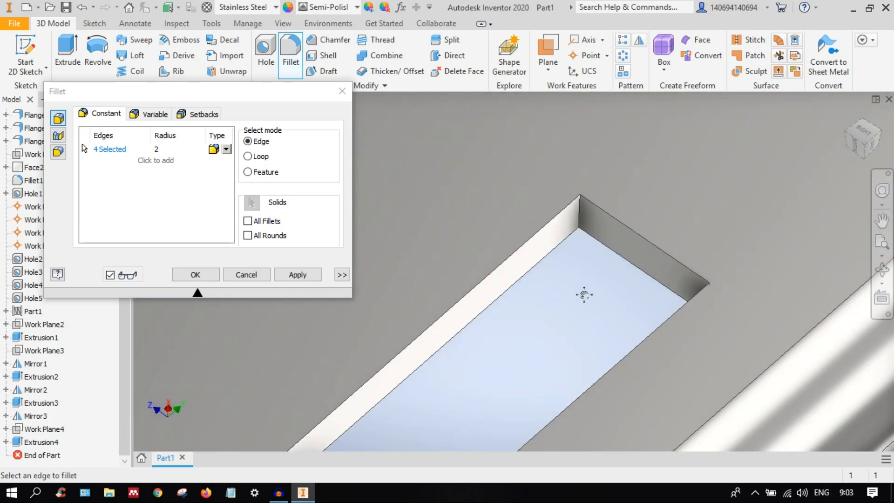
pyautogui.scroll(3, 579, 217)
pyautogui.click(581, 219)
pyautogui.scroll(5, 581, 219)
pyautogui.keyDown('shift'); pyautogui.moveTo(674, 333); pyautogui.dragTo(526, 183, button='middle'); pyautogui.keyUp('shift')
pyautogui.keyDown('shift'); pyautogui.moveTo(619, 294); pyautogui.dragTo(582, 253, button='middle'); pyautogui.keyUp('shift')
pyautogui.scroll(-3, 564, 200)
pyautogui.scroll(-5, 544, 196)
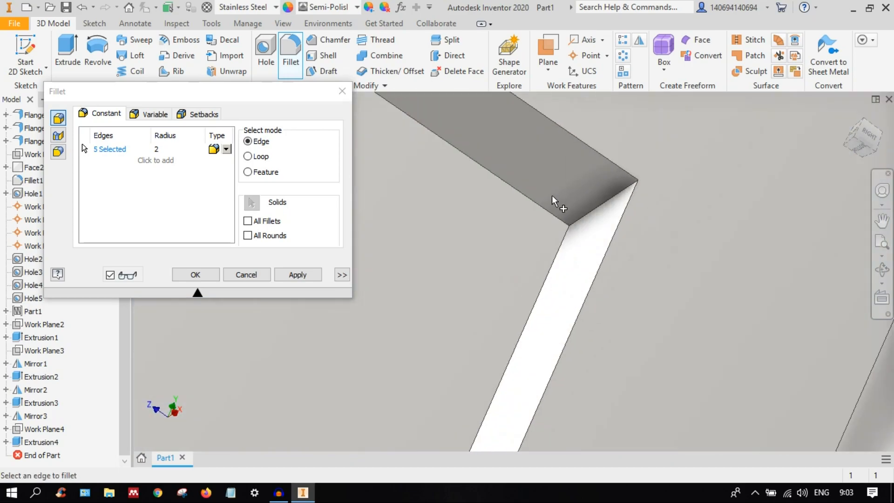
pyautogui.click(587, 210)
# Step: Add one lower corner edge of the opposite side flange's slot to the 2 mm fillet
pyautogui.scroll(8, 604, 243)
pyautogui.keyDown('shift'); pyautogui.moveTo(569, 312); pyautogui.dragTo(458, 373, button='middle'); pyautogui.keyUp('shift')
pyautogui.moveTo(458, 373); pyautogui.dragTo(692, 247, button='middle')
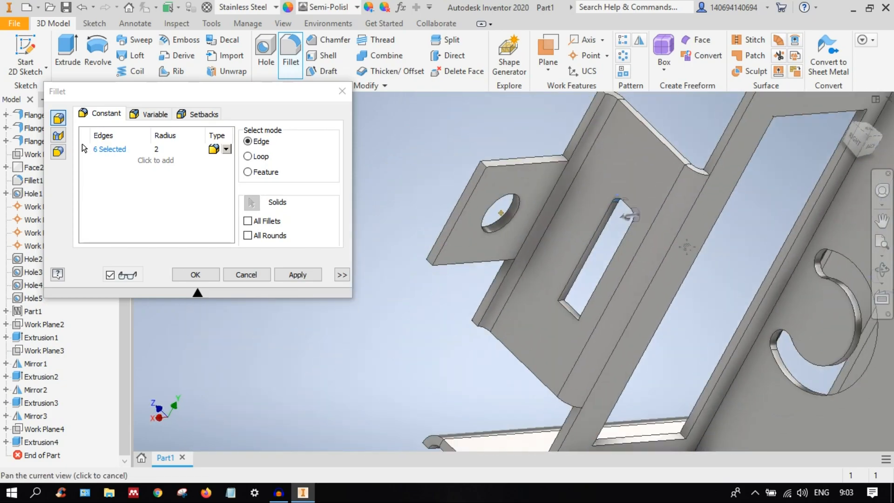
pyautogui.scroll(-5, 570, 311)
pyautogui.scroll(-3, 569, 309)
pyautogui.moveTo(542, 152); pyautogui.dragTo(601, 288, button='middle')
pyautogui.click(522, 224)
# Step: Add the last lower corner edge of the opposite flange's slot and apply the 2 mm fillet
pyautogui.scroll(6, 679, 343)
pyautogui.scroll(-3, 601, 288)
pyautogui.scroll(-3, 600, 289)
pyautogui.moveTo(475, 227); pyautogui.dragTo(508, 273, button='middle')
pyautogui.click(528, 225)
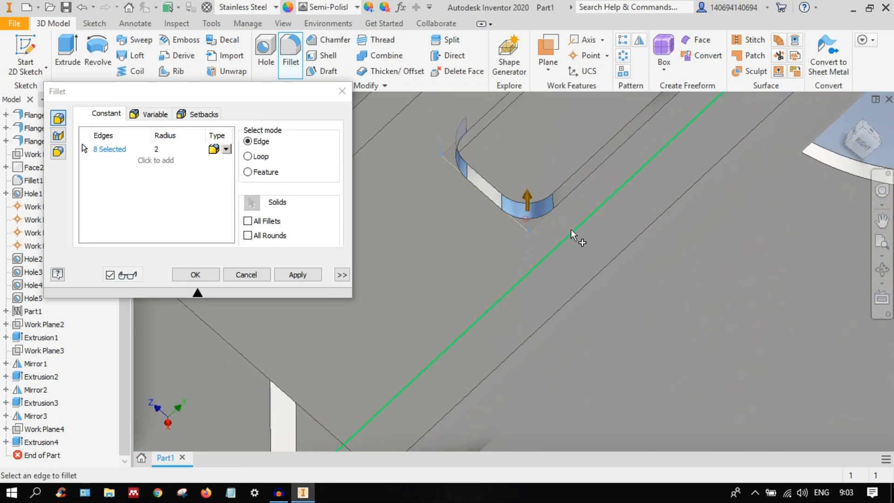
pyautogui.scroll(5, 576, 230)
pyautogui.keyDown('shift'); pyautogui.moveTo(576, 230); pyautogui.dragTo(597, 237, button='middle'); pyautogui.keyUp('shift')
pyautogui.moveTo(388, 239)
pyautogui.keyDown('shift'); pyautogui.mouseDown(button='middle')
pyautogui.moveTo(347, 239)
pyautogui.moveTo(385, 243)
pyautogui.mouseUp(button='middle'); pyautogui.keyUp('shift')
pyautogui.click(298, 275)
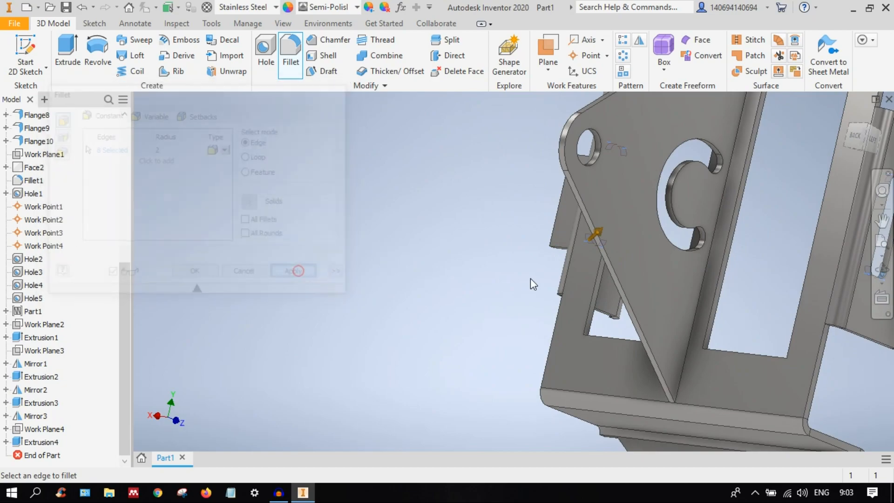
# Step: Select the upper outer corner edge of a rectangular window in the back plate for a 5 mm fillet
pyautogui.scroll(5, 630, 257)
pyautogui.keyDown('shift'); pyautogui.moveTo(628, 256); pyautogui.dragTo(704, 267, button='middle'); pyautogui.keyUp('shift')
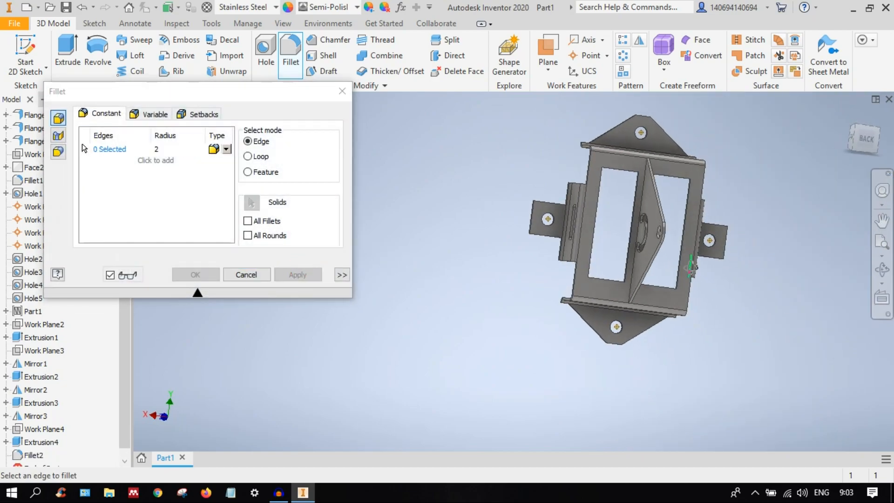
pyautogui.scroll(-7, 587, 234)
pyautogui.scroll(5, 645, 243)
pyautogui.keyDown('shift'); pyautogui.moveTo(652, 182); pyautogui.dragTo(599, 378, button='middle'); pyautogui.keyUp('shift')
pyautogui.scroll(-9, 640, 150)
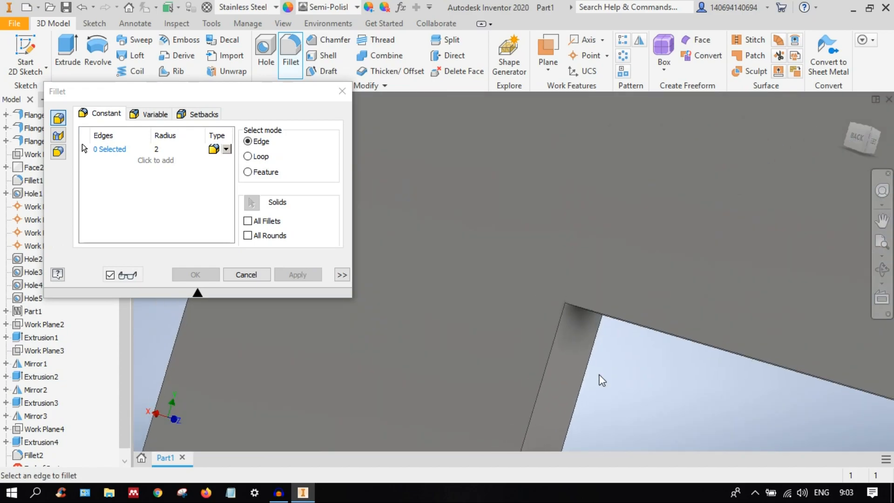
pyautogui.scroll(5, 610, 338)
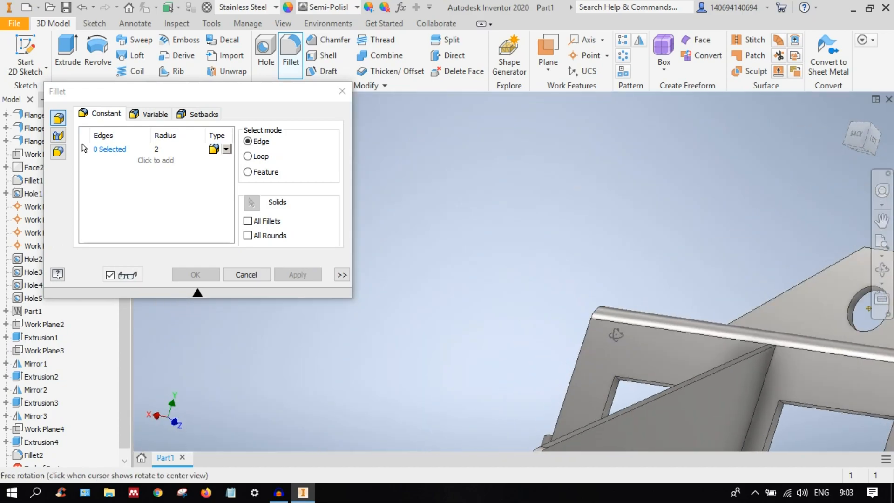
pyautogui.scroll(-6, 616, 373)
pyautogui.click(604, 414)
pyautogui.scroll(4, 605, 410)
pyautogui.keyDown('shift'); pyautogui.moveTo(633, 392); pyautogui.dragTo(776, 411, button='middle'); pyautogui.keyUp('shift')
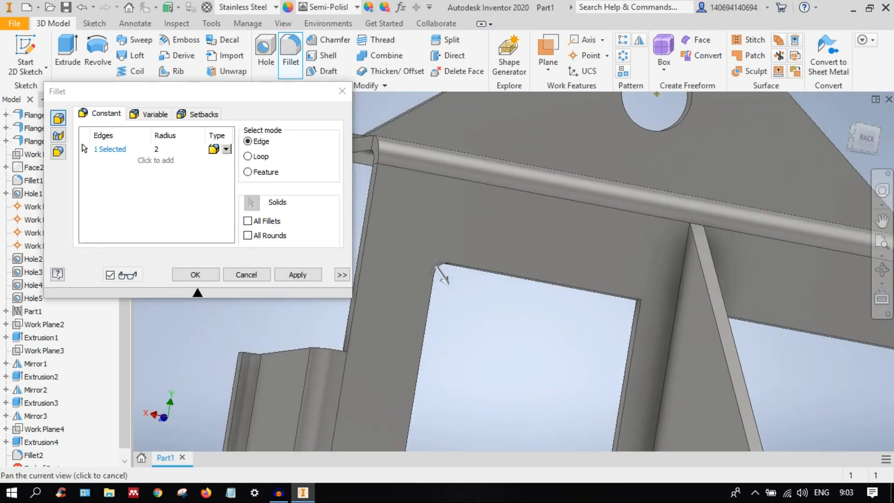
pyautogui.click(161, 149)
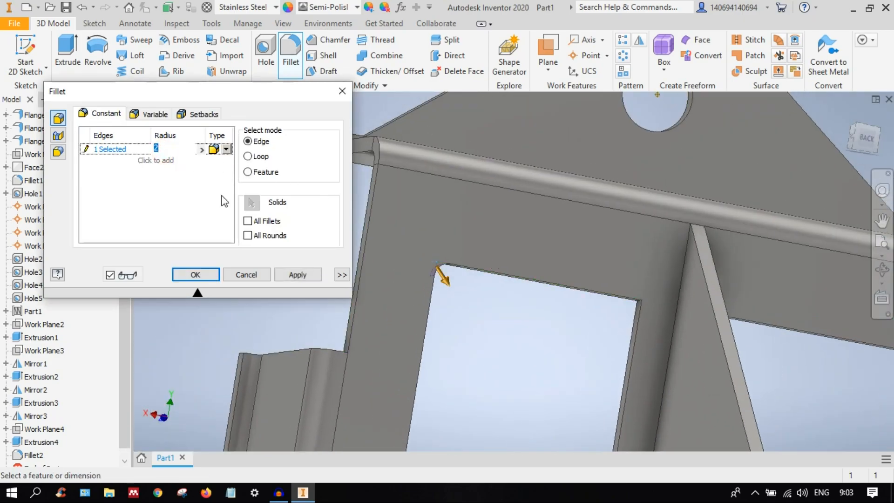
# Step: Set the fillet radius to 5 mm and add the other upper corner edge of the same back plate window
pyautogui.keyDown('shift'); pyautogui.moveTo(627, 317); pyautogui.dragTo(608, 232, button='middle'); pyautogui.keyUp('shift')
pyautogui.scroll(-4, 601, 332)
pyautogui.click(600, 285)
# Step: Add both lower corner edges of the same back plate window to the 5 mm fillet
pyautogui.scroll(7, 617, 304)
pyautogui.moveTo(563, 339)
pyautogui.keyDown('shift'); pyautogui.mouseDown(button='middle')
pyautogui.moveTo(529, 373)
pyautogui.moveTo(551, 347)
pyautogui.mouseUp(button='middle'); pyautogui.keyUp('shift')
pyautogui.scroll(-6, 600, 315)
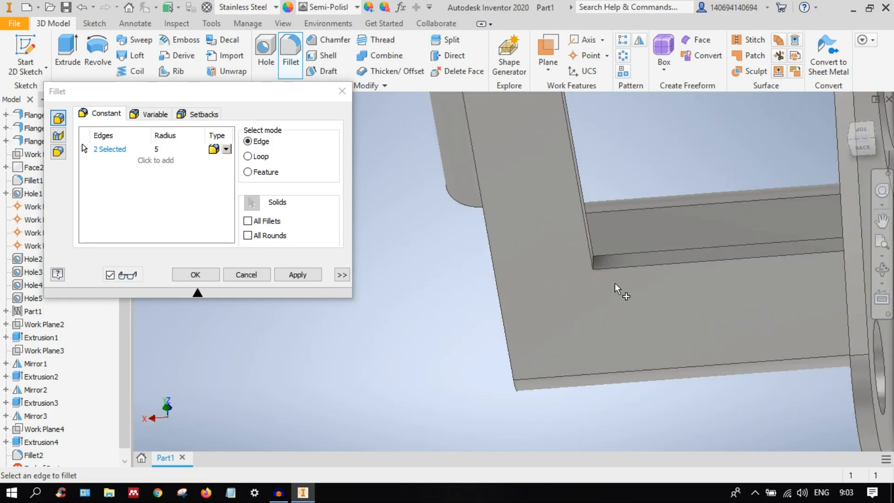
pyautogui.scroll(3, 614, 281)
pyautogui.scroll(-6, 666, 260)
pyautogui.click(732, 262)
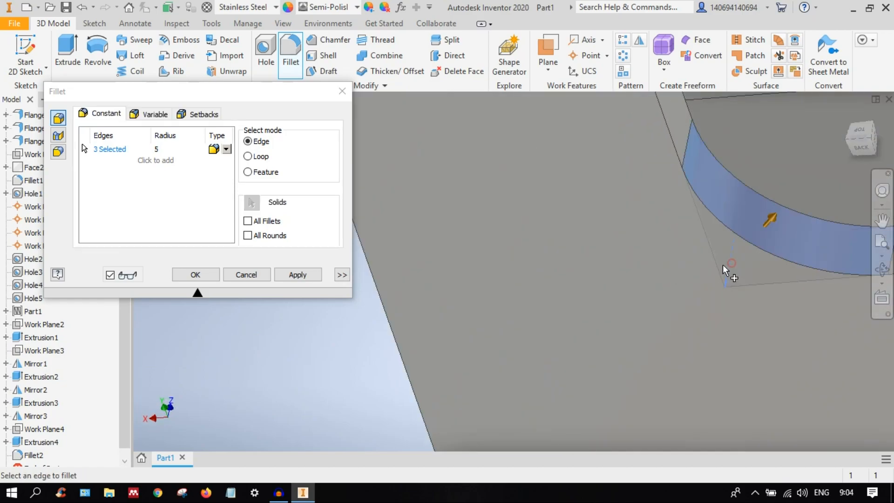
pyautogui.scroll(5, 722, 265)
pyautogui.scroll(-5, 703, 261)
pyautogui.click(684, 238)
# Step: Add two corner edges of the second rectangular window, across the rib, to the 5 mm fillet
pyautogui.scroll(6, 684, 238)
pyautogui.keyDown('shift'); pyautogui.moveTo(724, 234); pyautogui.dragTo(621, 209, button='middle'); pyautogui.keyUp('shift')
pyautogui.scroll(-5, 785, 170)
pyautogui.moveTo(636, 144); pyautogui.dragTo(605, 256, button='middle')
pyautogui.scroll(-4, 609, 271)
pyautogui.click(611, 230)
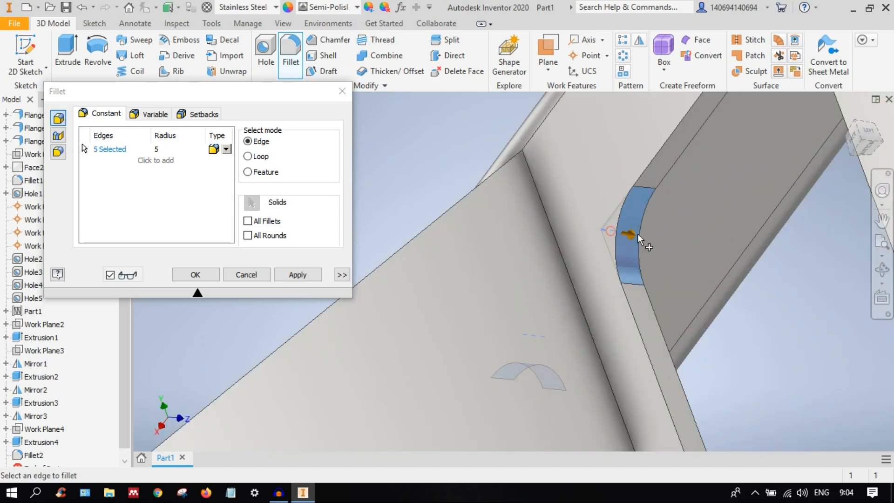
pyautogui.scroll(6, 638, 234)
pyautogui.keyDown('shift'); pyautogui.moveTo(677, 229); pyautogui.dragTo(622, 251, button='middle'); pyautogui.keyUp('shift')
pyautogui.scroll(-3, 572, 284)
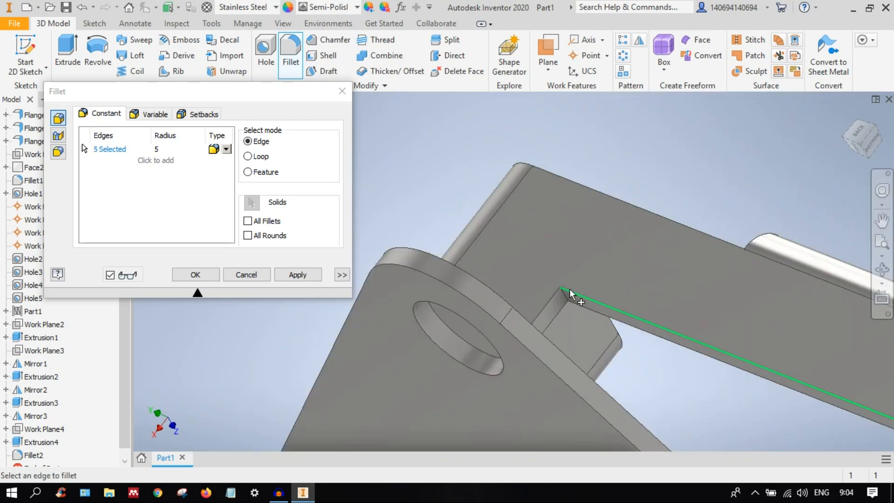
pyautogui.click(563, 298)
# Step: Add the remaining two corner edges of the second window and apply the 5 mm fillet
pyautogui.scroll(5, 606, 298)
pyautogui.keyDown('shift'); pyautogui.moveTo(621, 305); pyautogui.dragTo(696, 371, button='middle'); pyautogui.keyUp('shift')
pyautogui.scroll(-5, 655, 327)
pyautogui.scroll(-4, 694, 300)
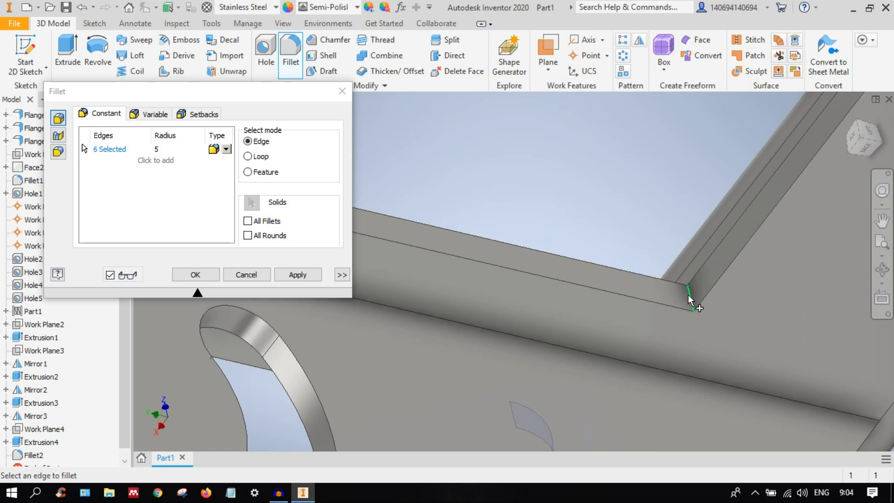
pyautogui.scroll(2, 676, 297)
pyautogui.keyDown('shift'); pyautogui.moveTo(632, 286); pyautogui.dragTo(698, 309, button='middle'); pyautogui.keyUp('shift')
pyautogui.scroll(-3, 647, 372)
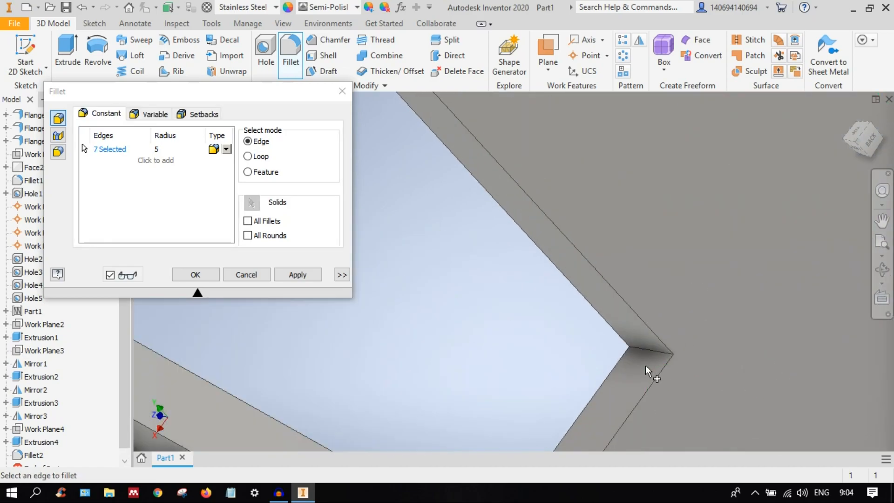
pyautogui.scroll(6, 649, 358)
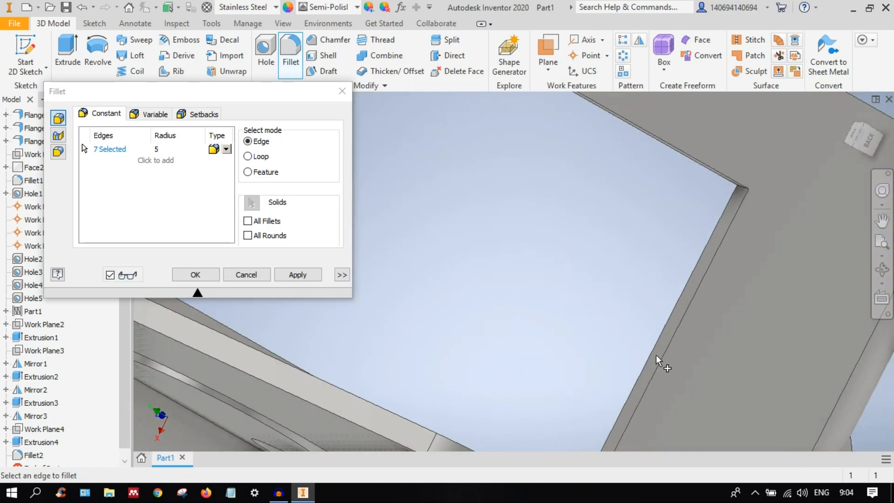
pyautogui.keyDown('shift'); pyautogui.moveTo(661, 361); pyautogui.dragTo(542, 344, button='middle'); pyautogui.keyUp('shift')
pyautogui.scroll(-5, 682, 373)
pyautogui.click(699, 331)
pyautogui.scroll(8, 654, 349)
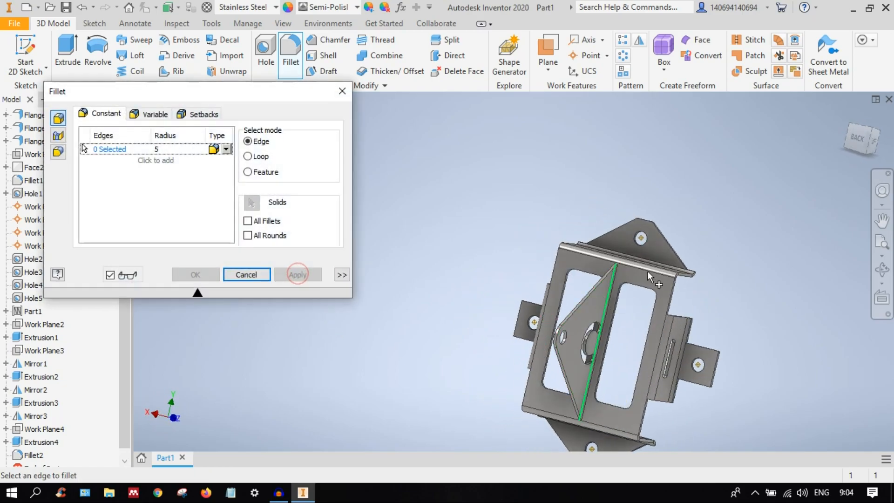
# Step: Select both outer corner edges of the upper triangular mounting flange for another 5 mm fillet
pyautogui.scroll(-8, 655, 244)
pyautogui.keyDown('shift'); pyautogui.moveTo(660, 229); pyautogui.dragTo(624, 237, button='middle'); pyautogui.keyUp('shift')
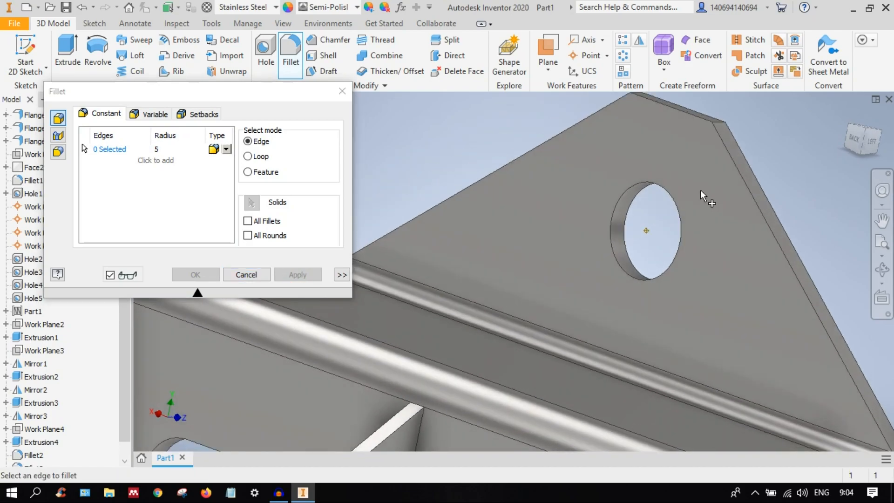
pyautogui.moveTo(713, 147); pyautogui.dragTo(535, 276, button='middle')
pyautogui.scroll(-5, 536, 274)
pyautogui.click(558, 200)
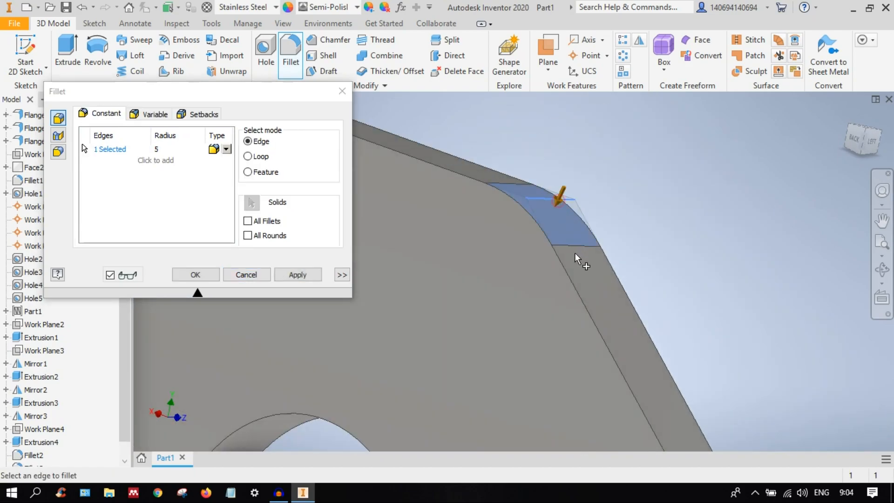
pyautogui.scroll(4, 574, 253)
pyautogui.keyDown('shift'); pyautogui.moveTo(559, 200); pyautogui.dragTo(574, 304, button='middle'); pyautogui.keyUp('shift')
pyautogui.scroll(6, 574, 305)
pyautogui.keyDown('shift'); pyautogui.moveTo(473, 304); pyautogui.dragTo(412, 275, button='middle'); pyautogui.keyUp('shift')
pyautogui.scroll(-6, 515, 354)
pyautogui.scroll(-5, 487, 347)
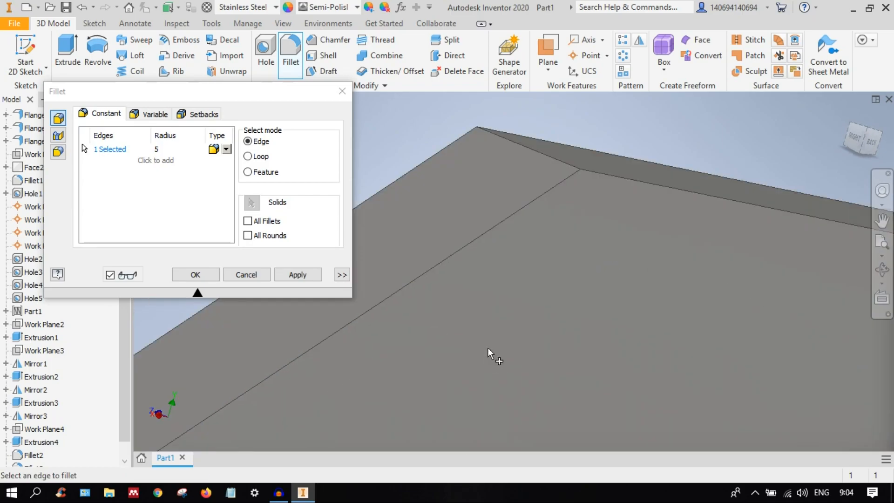
pyautogui.scroll(6, 610, 252)
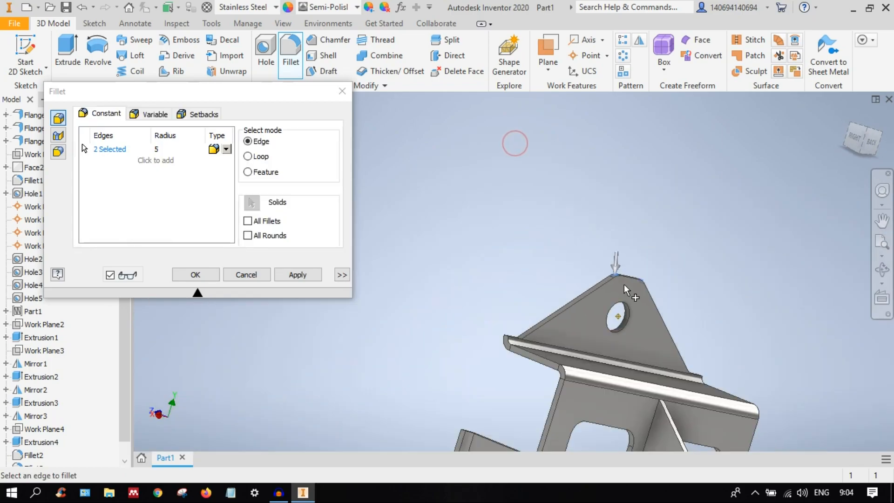
# Step: Add both outer corner edges of the lower triangular mounting flange to the 5 mm fillet
pyautogui.scroll(-3, 605, 289)
pyautogui.keyDown('shift'); pyautogui.moveTo(585, 331); pyautogui.dragTo(567, 386, button='middle'); pyautogui.keyUp('shift')
pyautogui.scroll(-5, 512, 393)
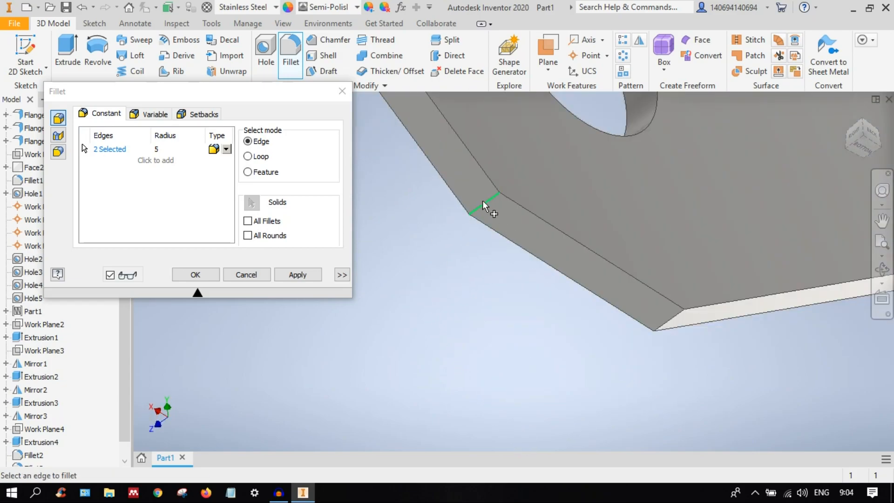
pyautogui.click(661, 329)
pyautogui.scroll(3, 605, 319)
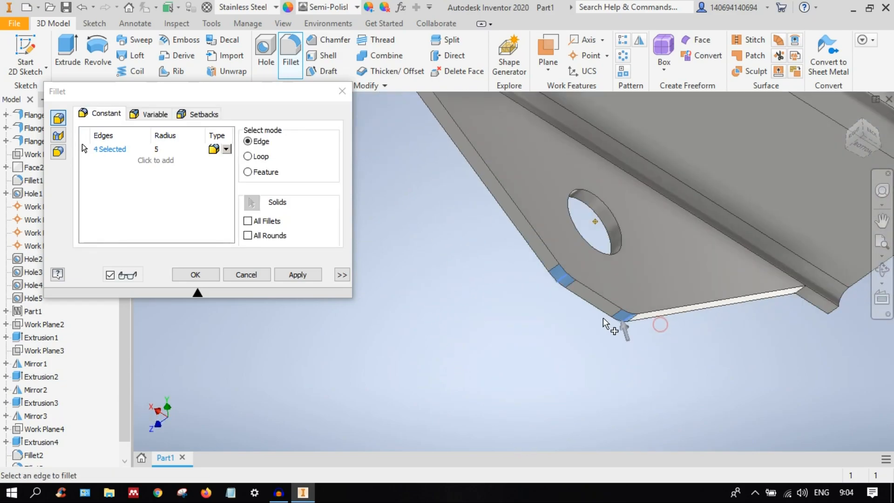
# Step: Add both outer corner edges of one side mounting tab to the 5 mm fillet
pyautogui.keyDown('shift'); pyautogui.moveTo(602, 280); pyautogui.dragTo(624, 263, button='middle'); pyautogui.keyUp('shift')
pyautogui.scroll(6, 529, 302)
pyautogui.scroll(-5, 631, 259)
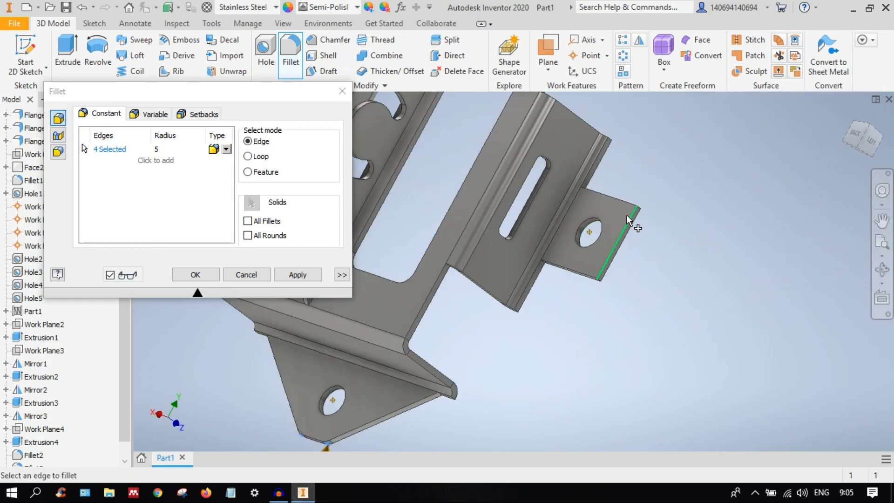
pyautogui.scroll(-3, 636, 208)
pyautogui.click(642, 207)
pyautogui.scroll(3, 640, 288)
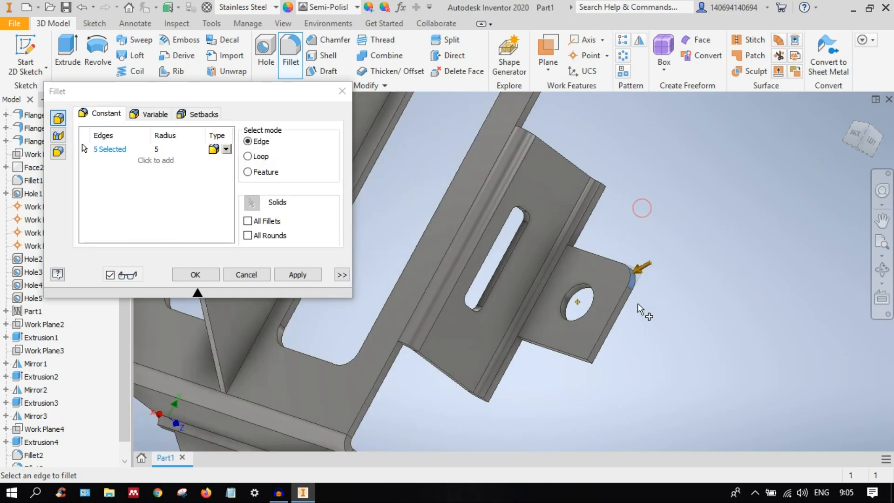
pyautogui.scroll(-3, 601, 372)
pyautogui.click(608, 379)
# Step: Add the lower outer corner edge of the opposite side mounting tab to the 5 mm fillet
pyautogui.scroll(3, 607, 379)
pyautogui.moveTo(607, 379); pyautogui.dragTo(551, 338, button='middle')
pyautogui.scroll(5, 442, 321)
pyautogui.moveTo(384, 294); pyautogui.dragTo(530, 401, button='middle')
pyautogui.scroll(-5, 416, 298)
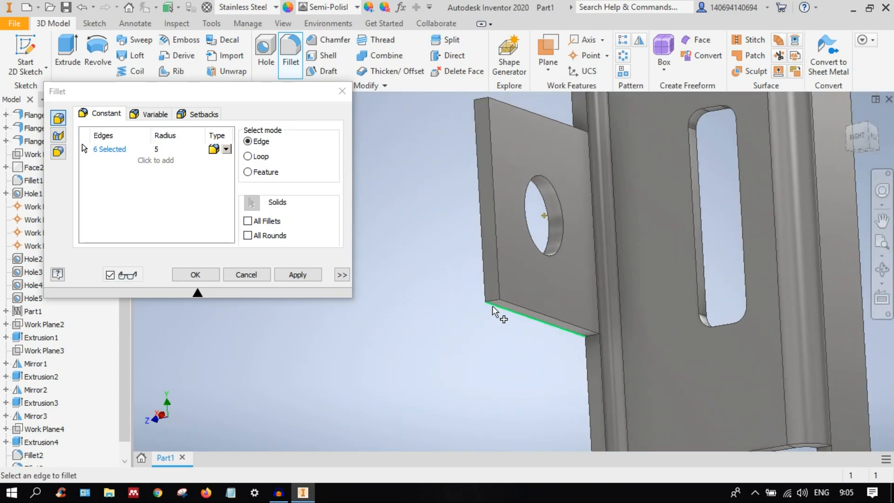
pyautogui.click(492, 300)
pyautogui.scroll(5, 493, 301)
# Step: Add the upper outer corner edge of the opposite side tab and create the 5 mm fillet
pyautogui.keyDown('shift'); pyautogui.moveTo(491, 294); pyautogui.dragTo(511, 284, button='middle'); pyautogui.keyUp('shift')
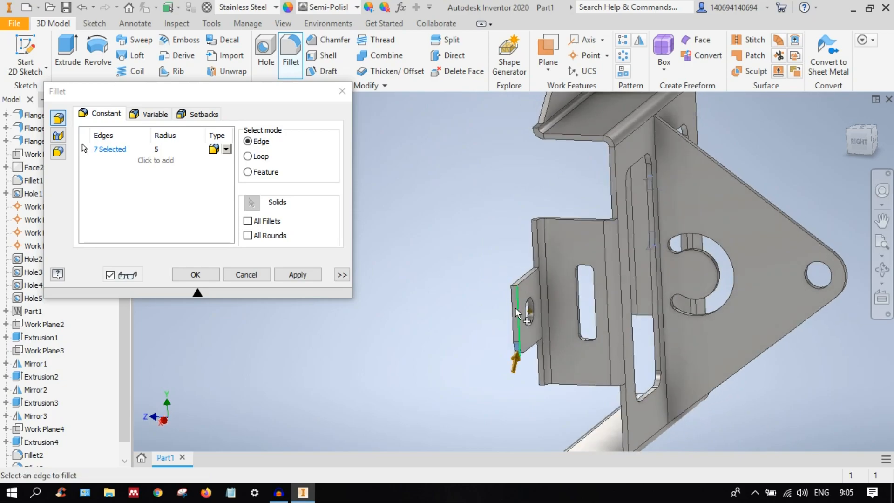
pyautogui.scroll(-5, 524, 301)
pyautogui.click(509, 228)
pyautogui.scroll(5, 509, 228)
pyautogui.keyDown('shift'); pyautogui.moveTo(579, 268); pyautogui.dragTo(492, 280, button='middle'); pyautogui.keyUp('shift')
pyautogui.scroll(5, 492, 279)
pyautogui.keyDown('shift'); pyautogui.moveTo(601, 343); pyautogui.dragTo(645, 350, button='middle'); pyautogui.keyUp('shift')
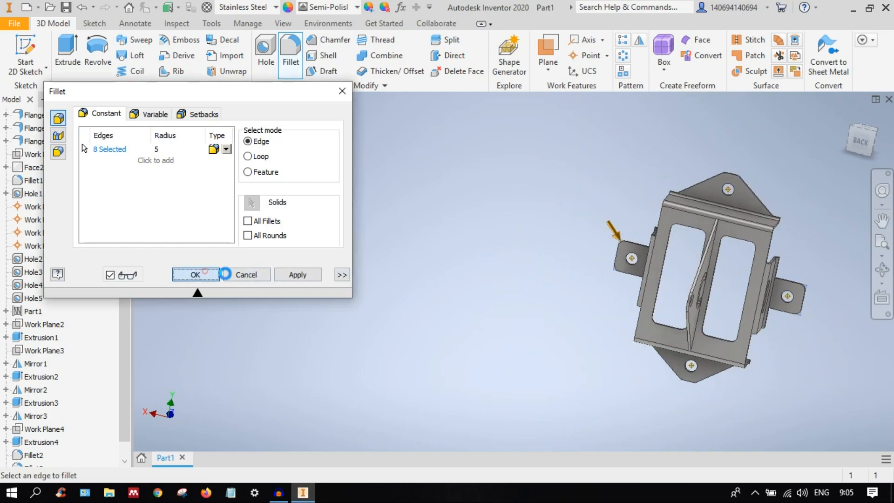
pyautogui.click(206, 270)
# Step: Update the physical properties in Part1's iProperties, check the stainless steel bracket's mass, and close the properties
pyautogui.keyDown('shift'); pyautogui.moveTo(592, 303); pyautogui.dragTo(441, 288, button='middle'); pyautogui.keyUp('shift')
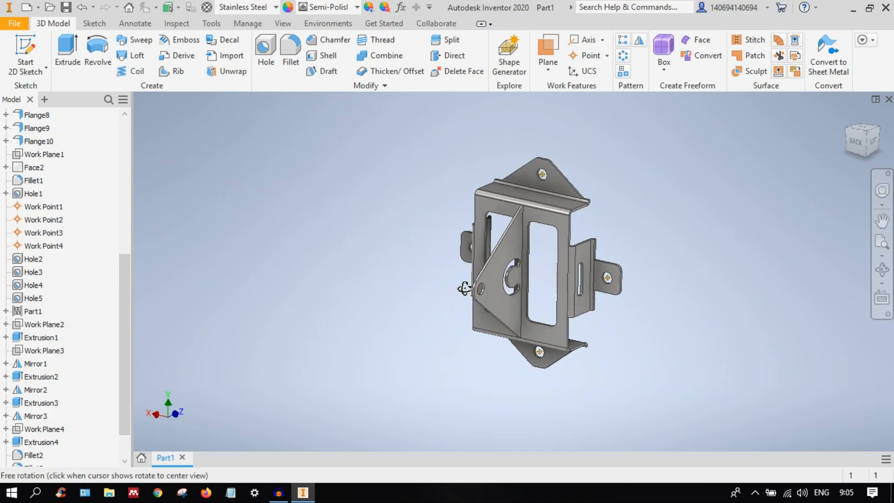
pyautogui.scroll(2, 507, 285)
pyautogui.click(334, 252)
pyautogui.scroll(7, 95, 193)
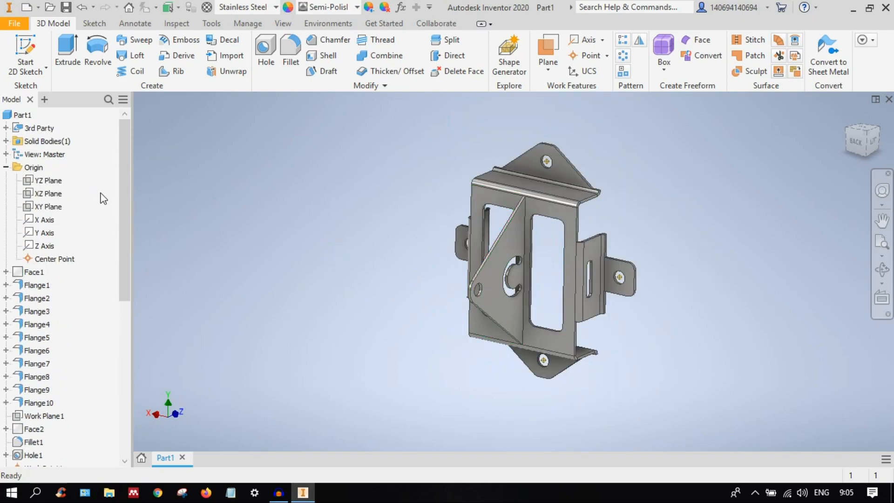
pyautogui.rightClick(22, 114)
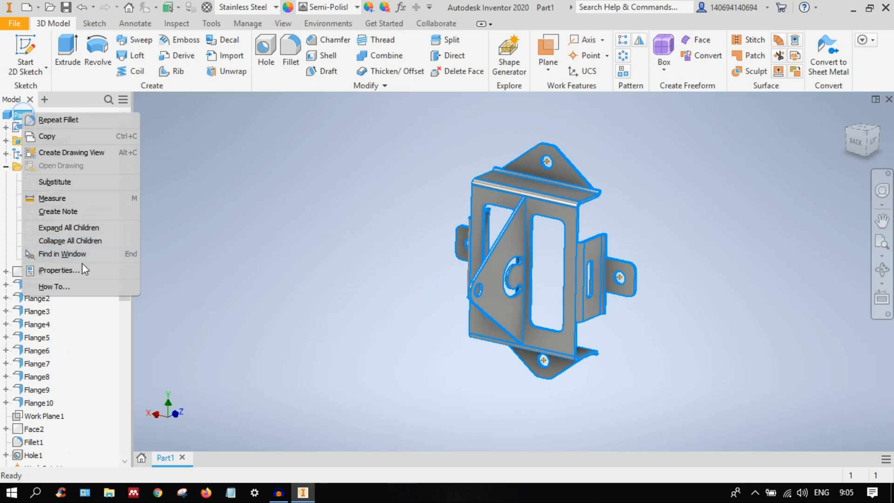
pyautogui.click(70, 270)
pyautogui.click(242, 63)
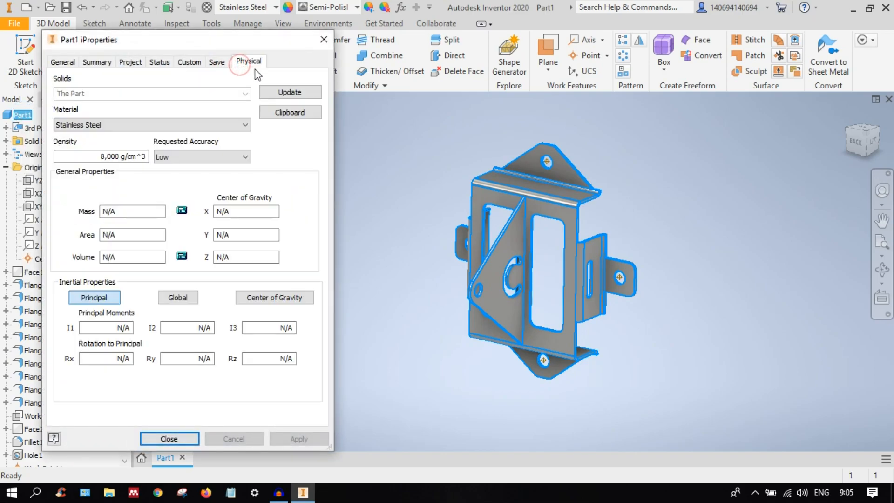
pyautogui.click(285, 93)
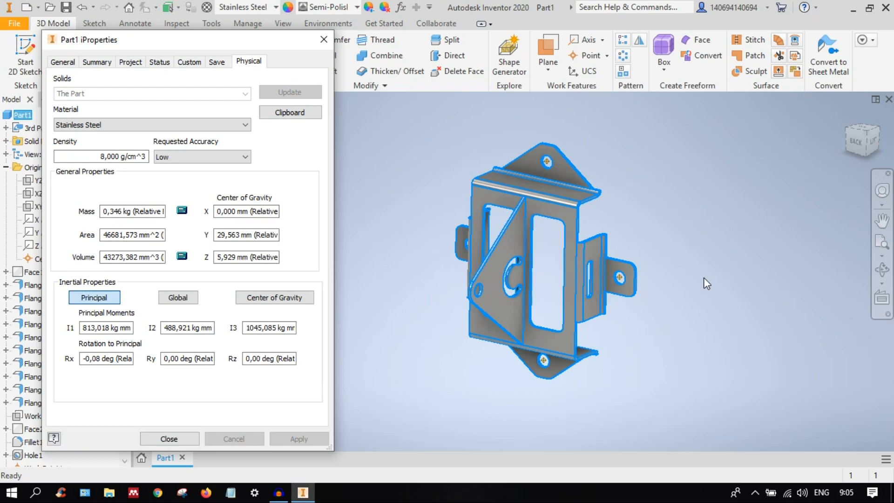
pyautogui.click(113, 212)
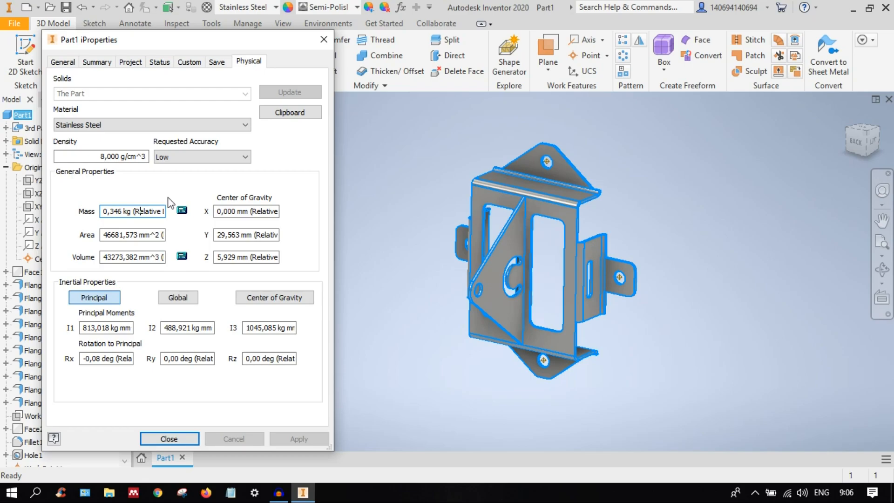
pyautogui.click(187, 439)
# Step: Examine the finished bracket from the back view and several isometric views, including from below
pyautogui.click(684, 219)
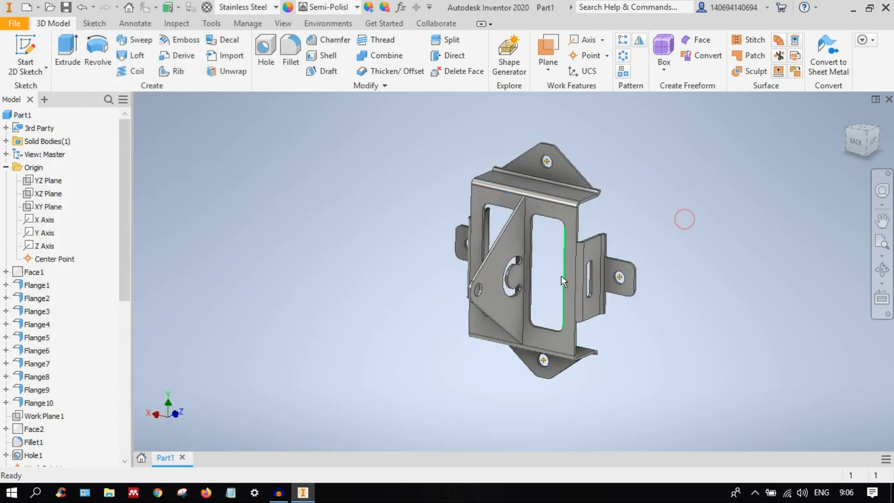
pyautogui.click(848, 132)
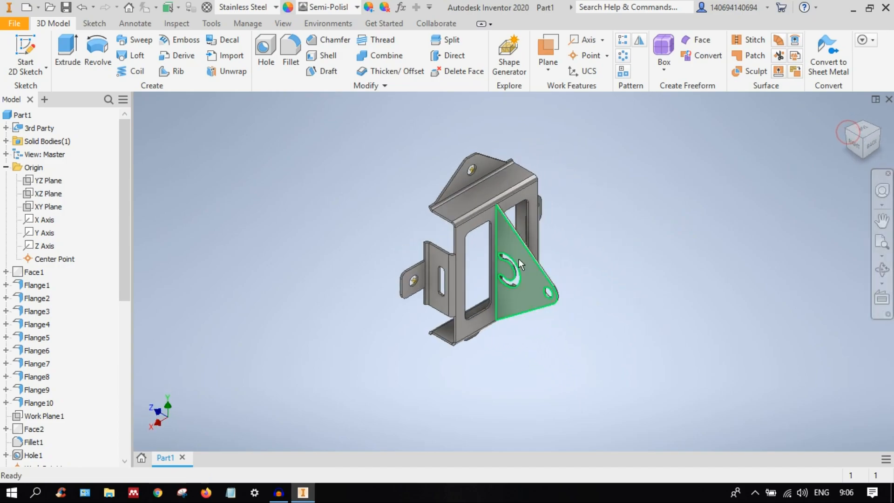
pyautogui.moveTo(463, 266); pyautogui.dragTo(531, 272, button='middle')
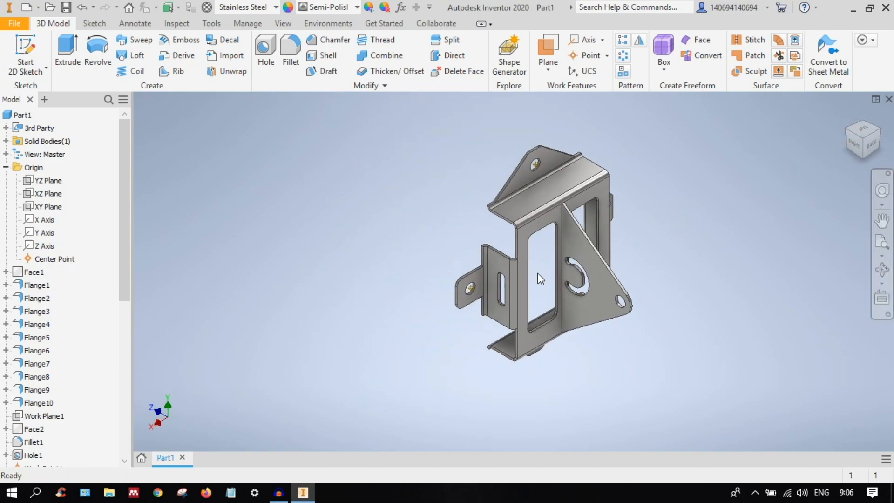
pyautogui.click(871, 142)
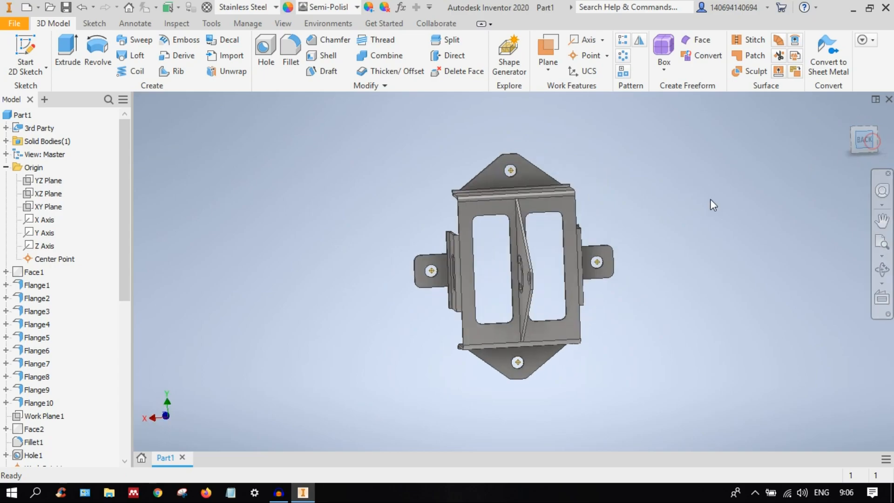
pyautogui.click(875, 125)
pyautogui.scroll(5, 557, 272)
pyautogui.scroll(-4, 561, 276)
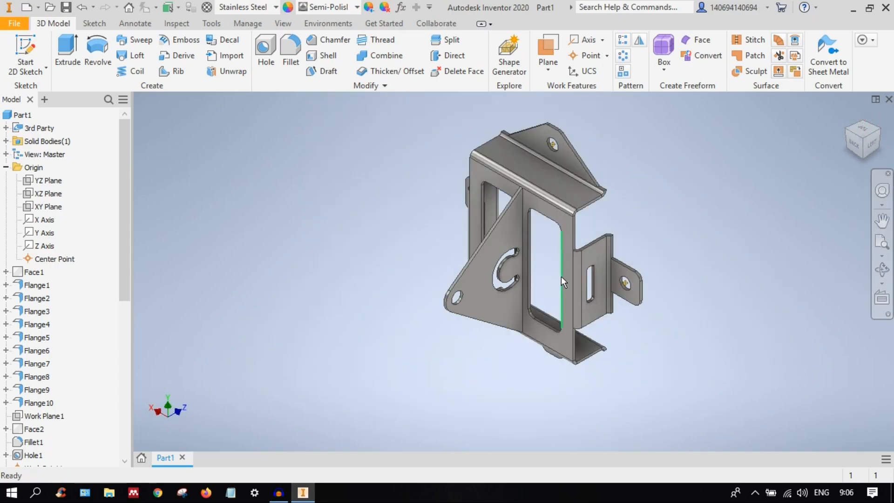
pyautogui.click(864, 161)
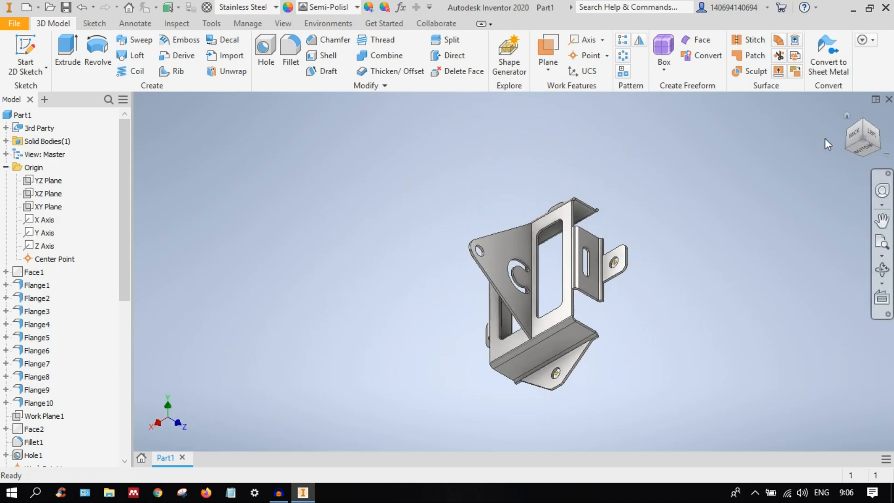
pyautogui.click(861, 121)
pyautogui.scroll(4, 550, 265)
pyautogui.moveTo(550, 265); pyautogui.dragTo(508, 323, button='middle')
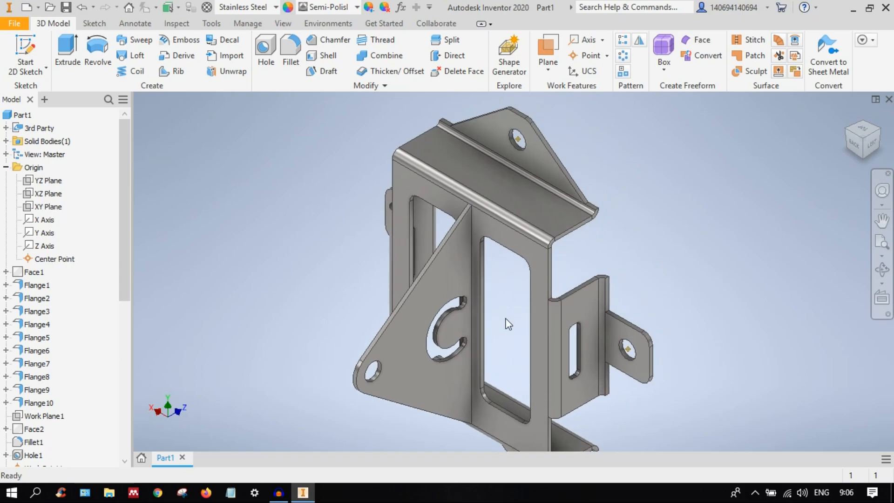